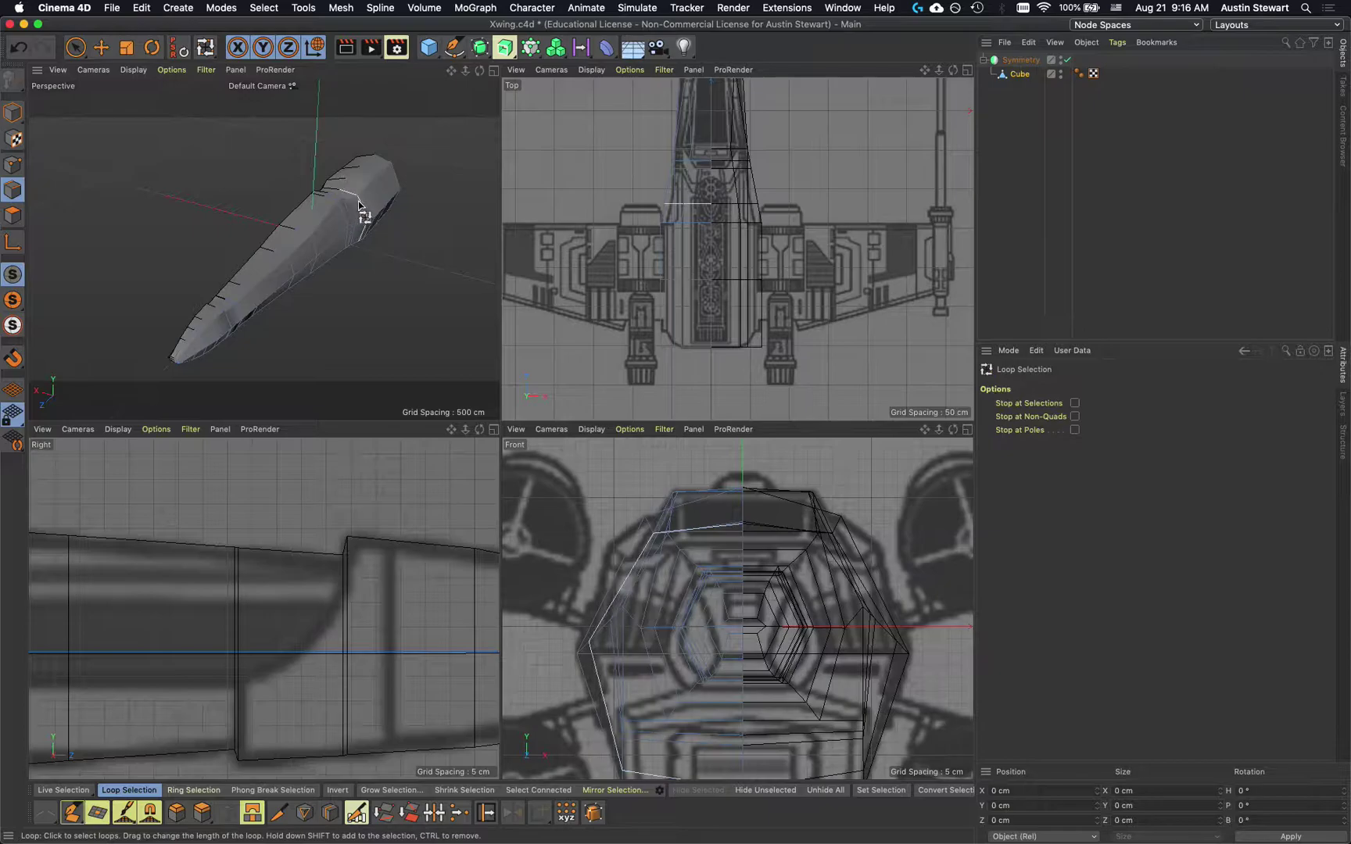
Examine the X-wing fuselage's low-poly mesh and its edge loops against the blueprints in the perspective, top and front views
{"action": "left_click", "coordinate": [324, 224]}
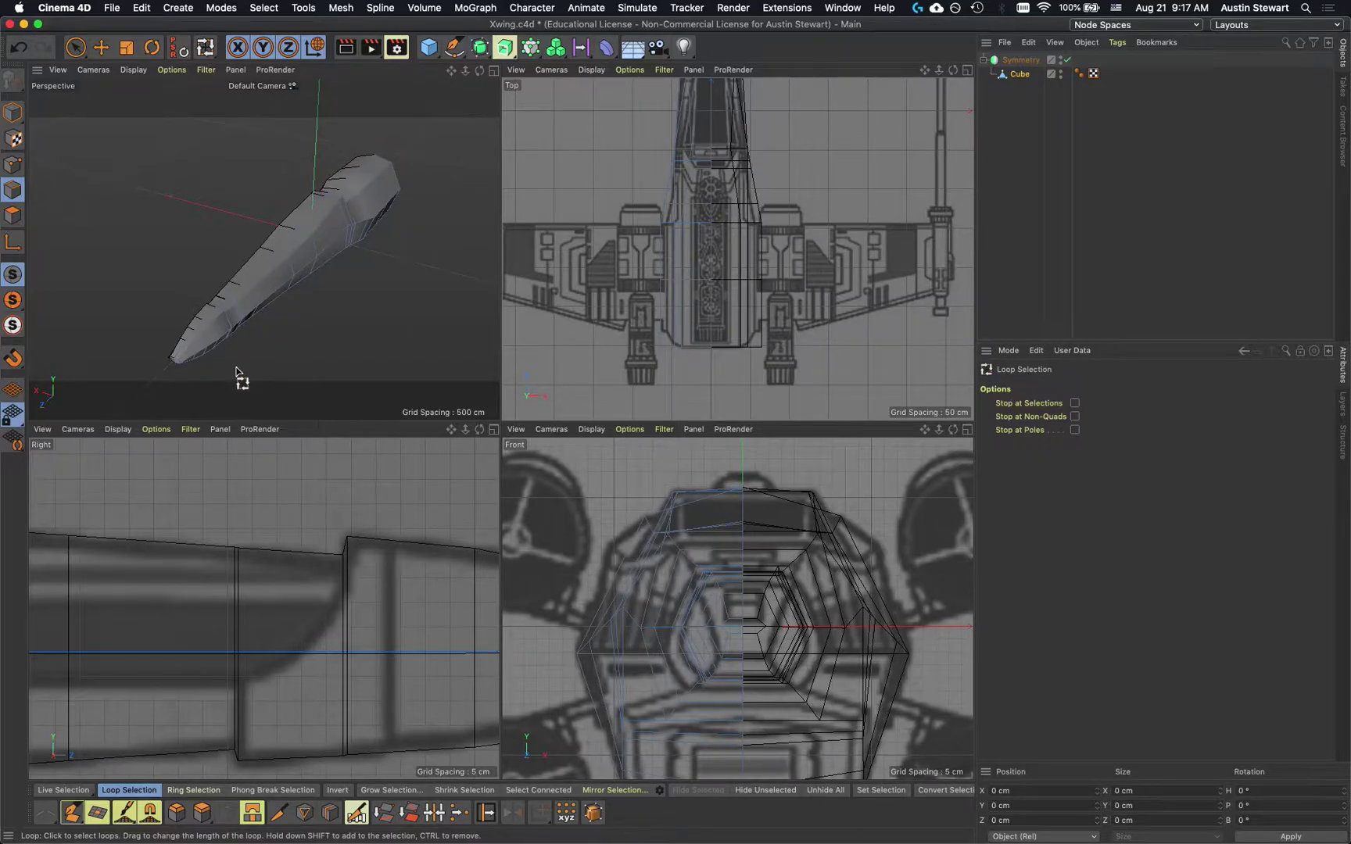
{"action": "left_click_drag", "start_coordinate": [292, 302], "coordinate": [286, 221], "text": "alt"}
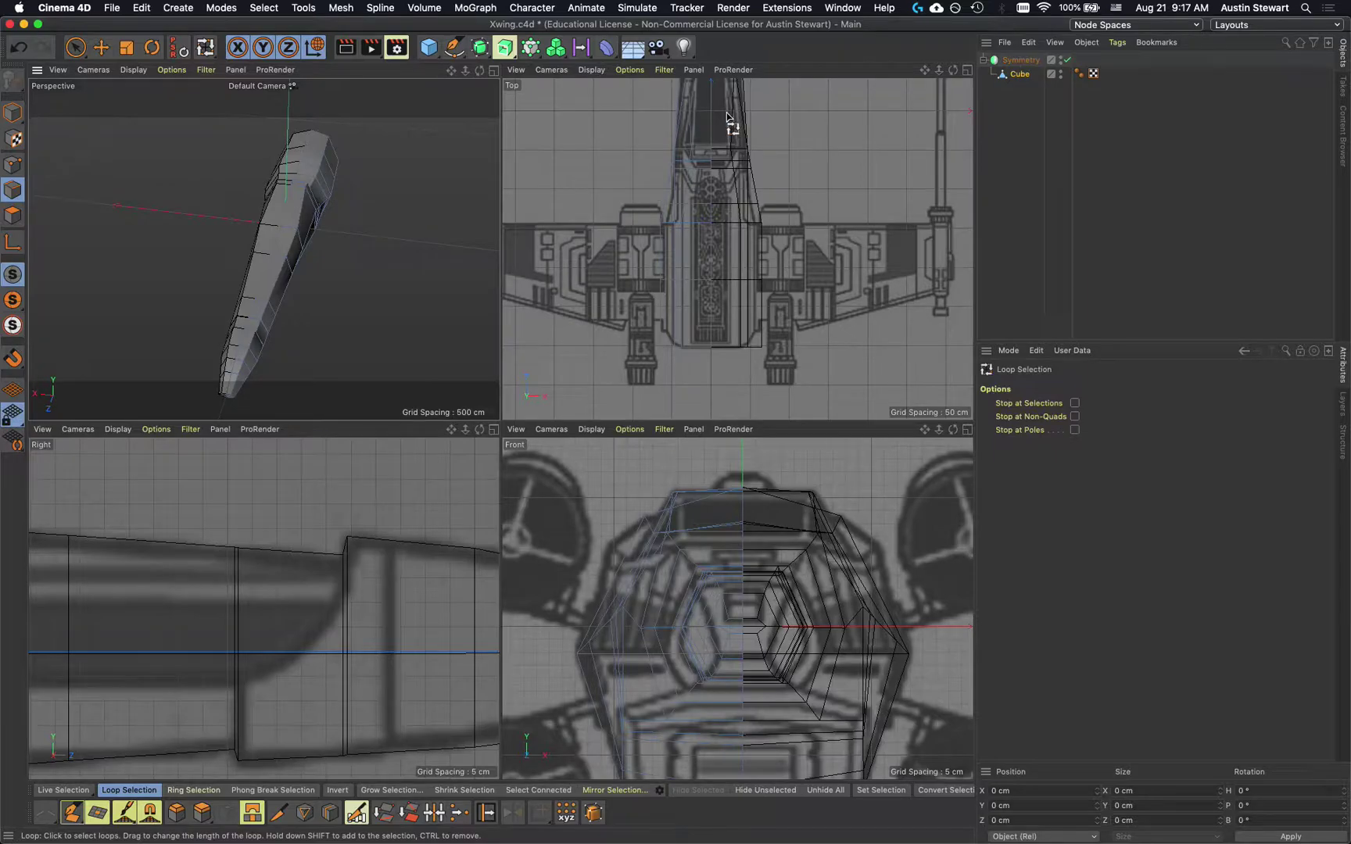
{"action": "middle_click_drag", "start_coordinate": [730, 127], "coordinate": [727, 217], "text": "alt"}
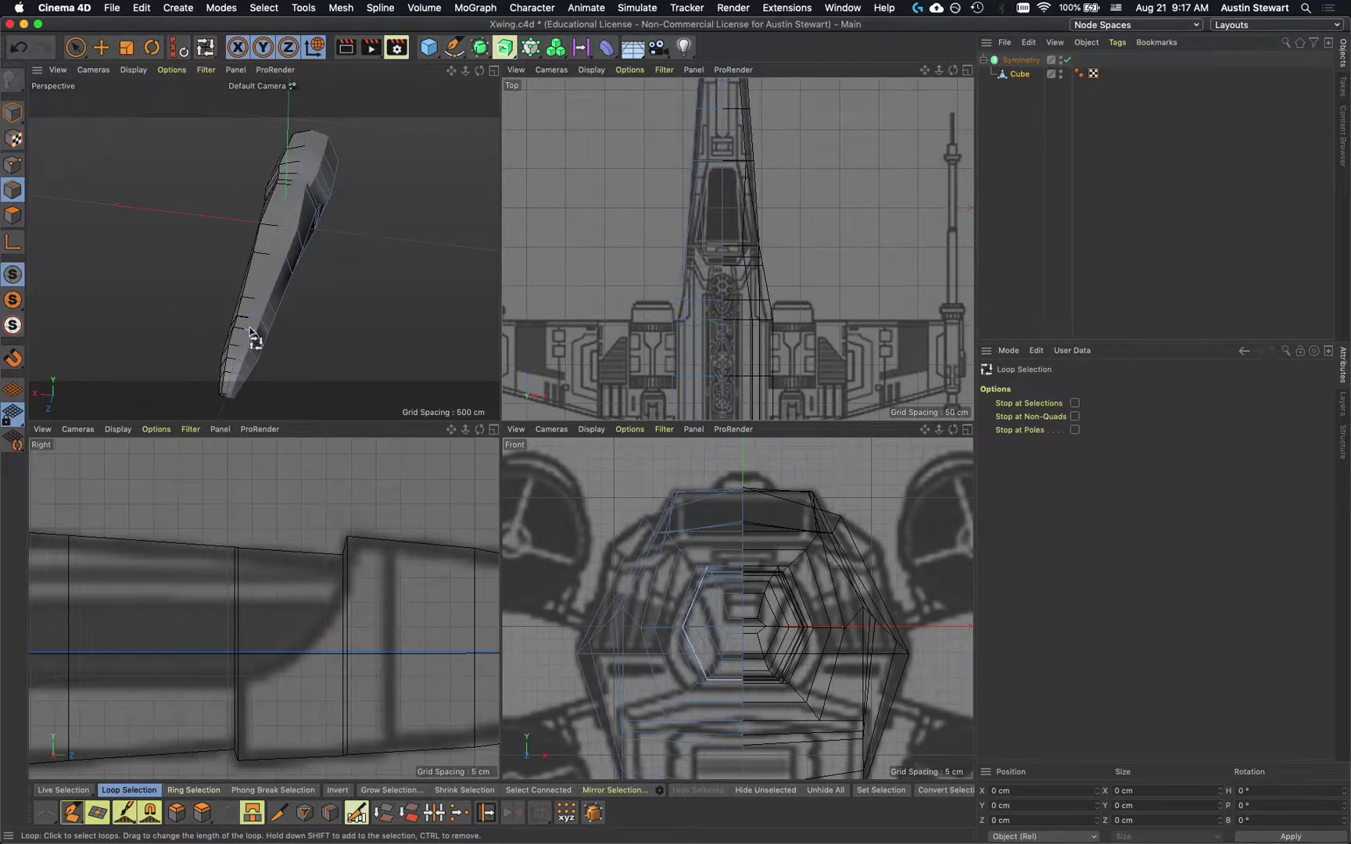
{"action": "scroll", "coordinate": [277, 336], "scroll_direction": "up", "scroll_amount": 3}
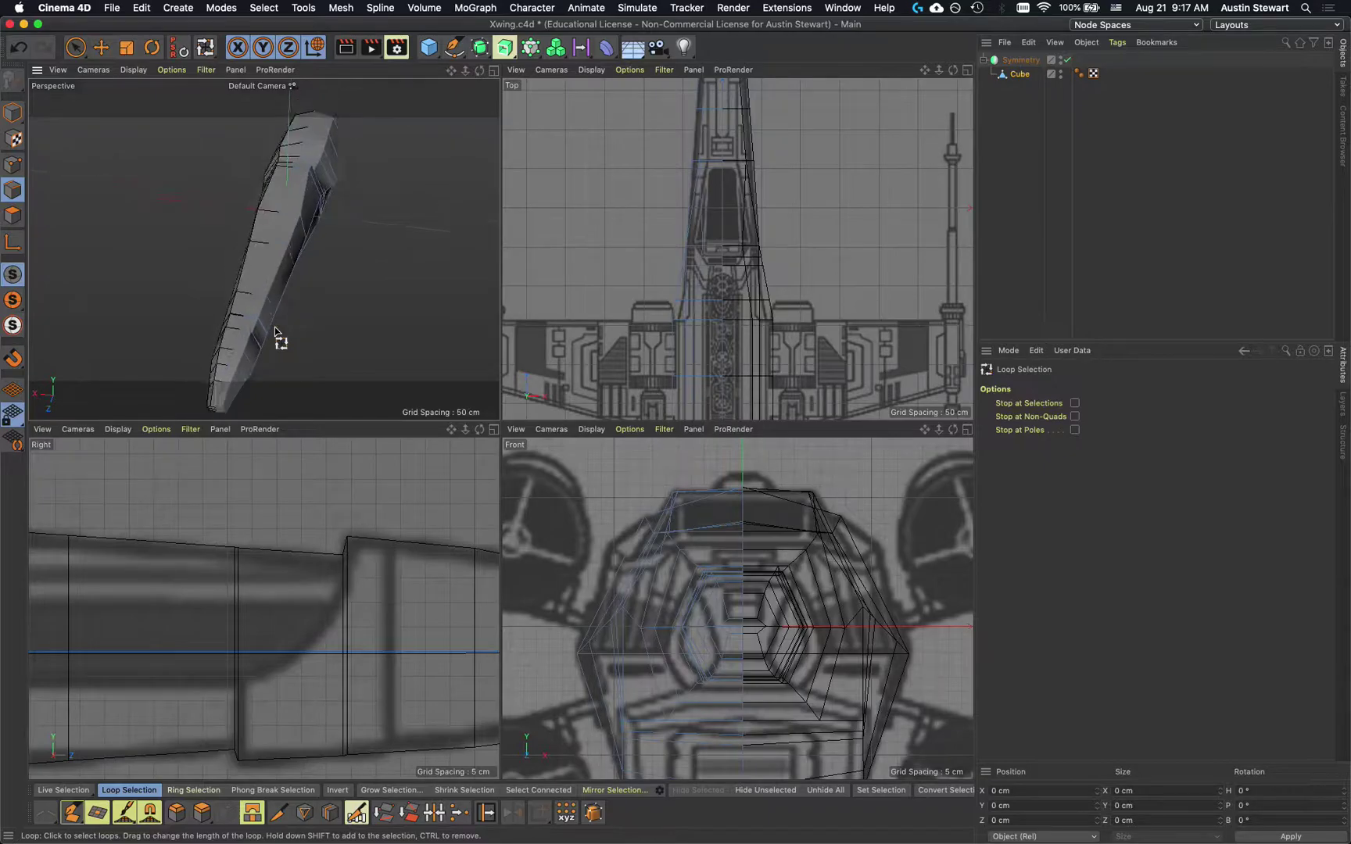
{"action": "left_click_drag", "start_coordinate": [245, 354], "coordinate": [236, 281], "text": "alt"}
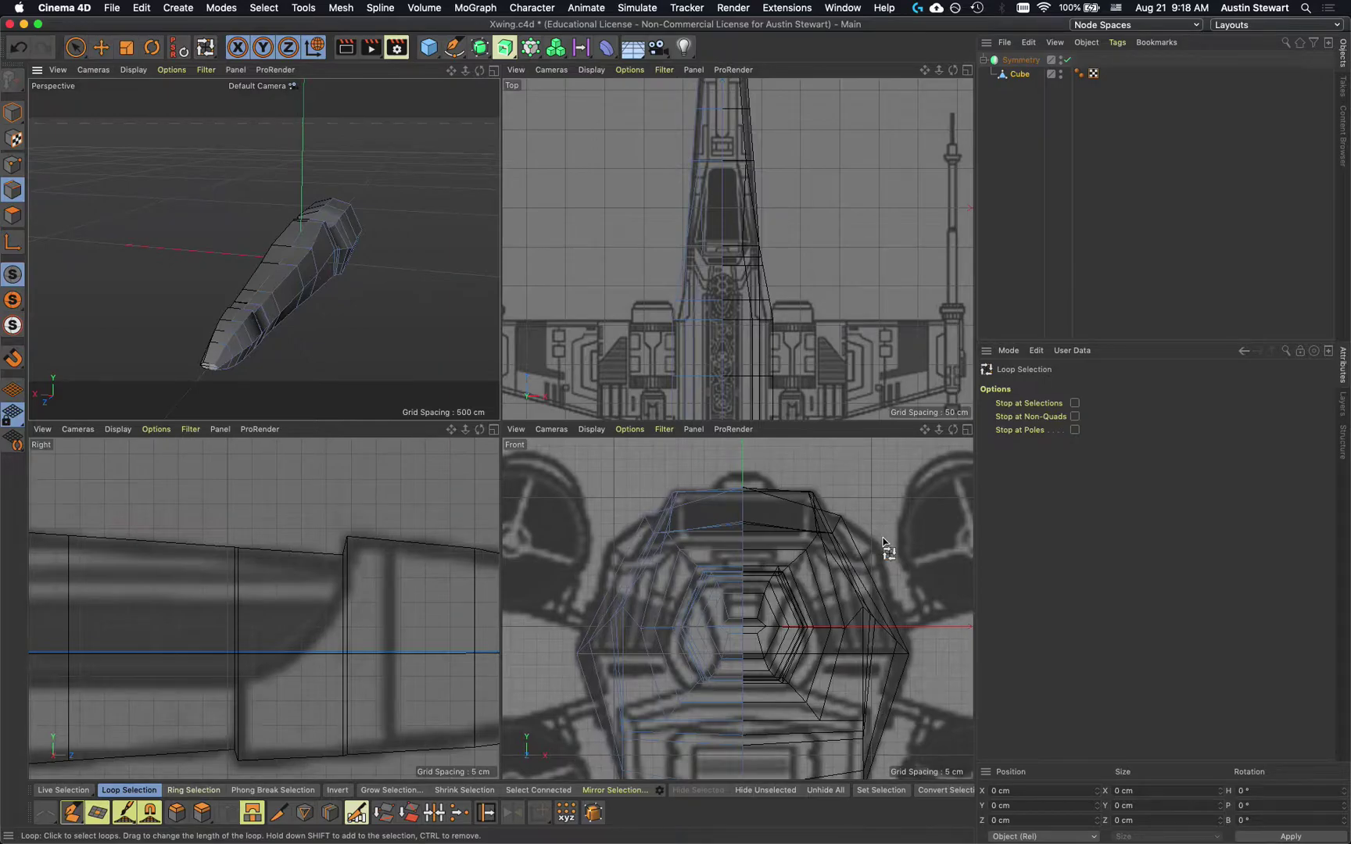
{"action": "mouse_move", "coordinate": [757, 642]}
{"action": "middle_mouse_down", "text": "alt"}
{"action": "mouse_move", "coordinate": [747, 592]}
{"action": "mouse_move", "coordinate": [745, 655]}
{"action": "middle_mouse_up", "text": "alt"}
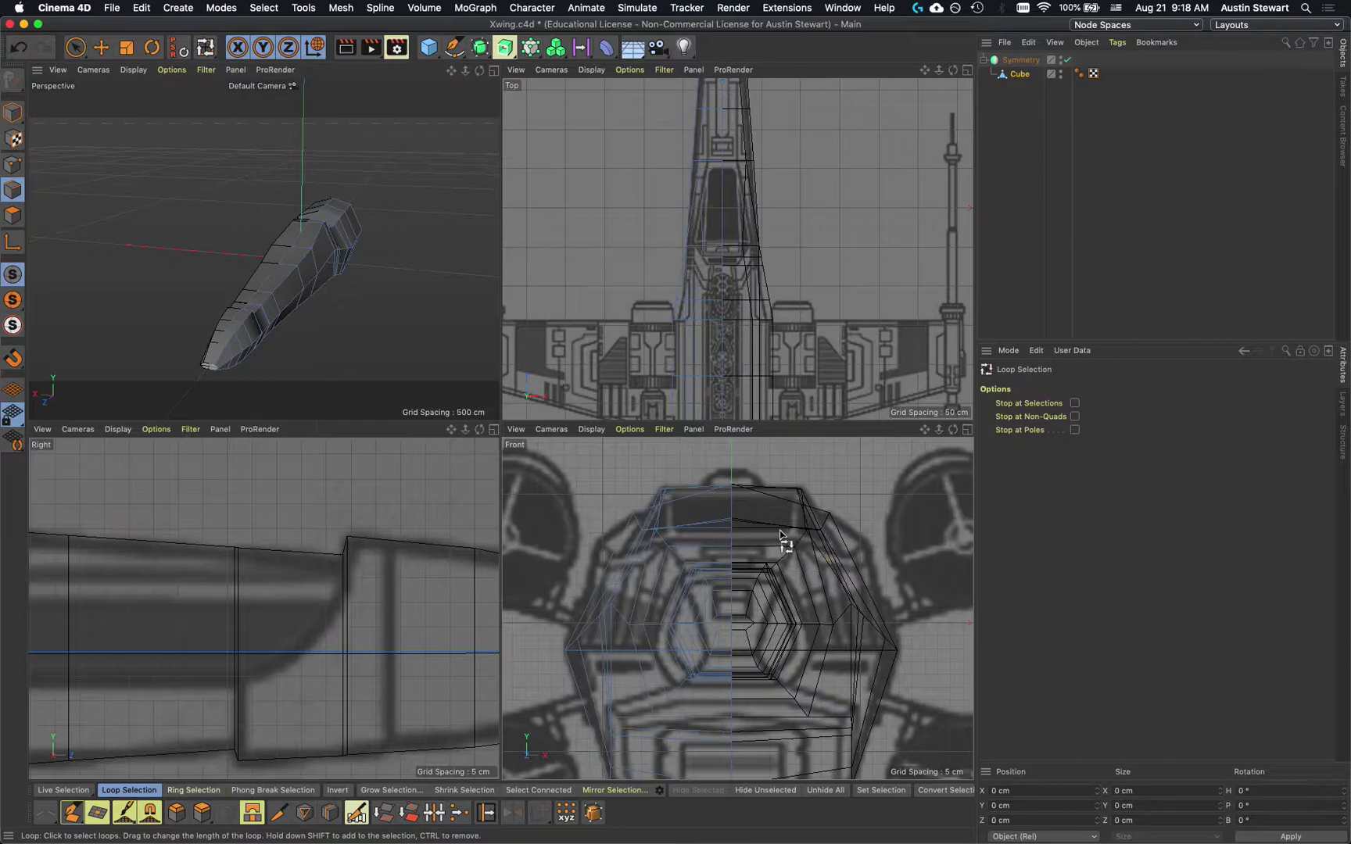
{"action": "scroll", "coordinate": [304, 240], "scroll_direction": "down", "scroll_amount": 5}
{"action": "scroll", "coordinate": [303, 239], "scroll_direction": "up", "scroll_amount": 6}
{"action": "scroll", "coordinate": [304, 239], "scroll_direction": "up", "scroll_amount": 5}
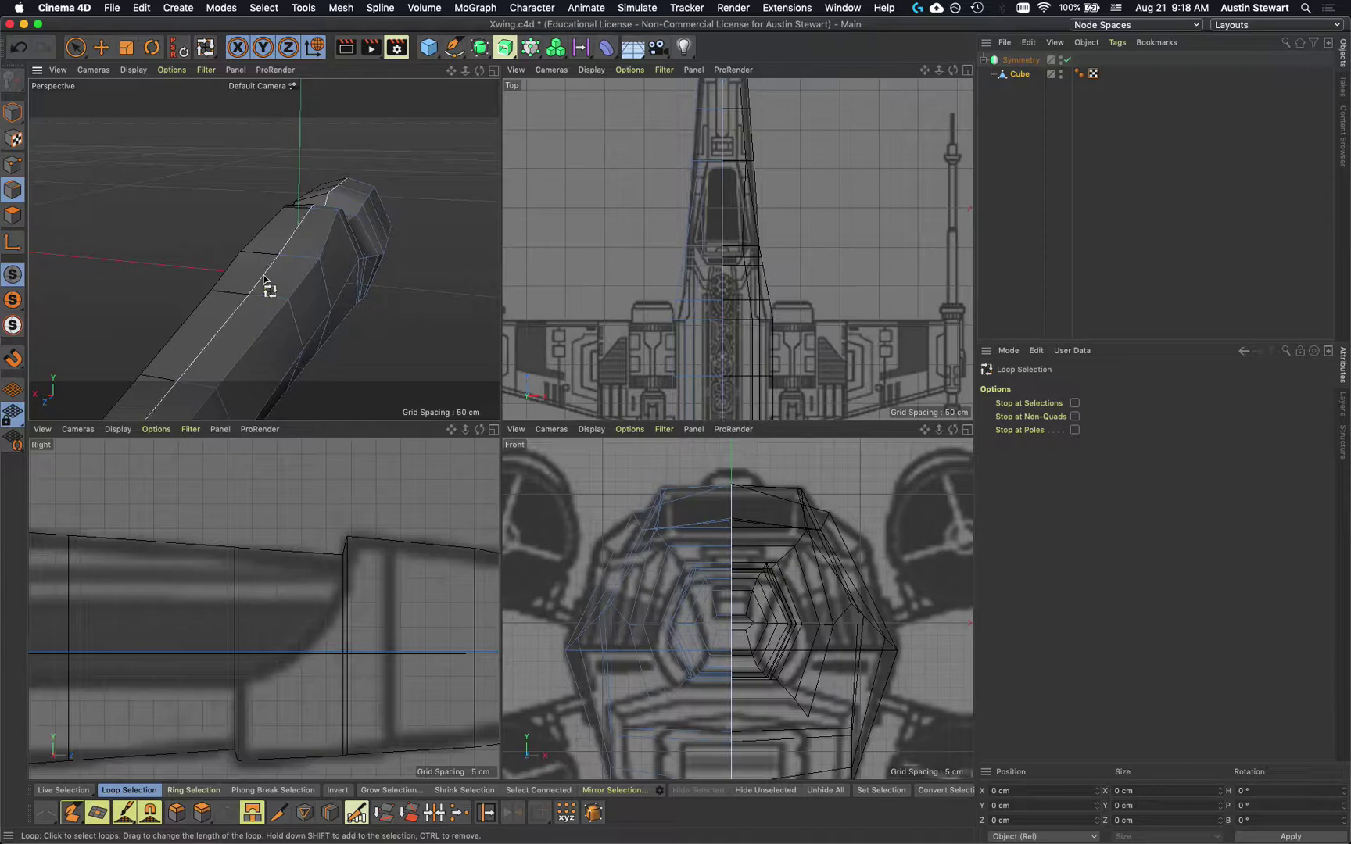
Add a lengthwise Loop/Path Cut beside the fuselage's upper side edge at an offset of about 6.5%
{"action": "key", "text": "k"}
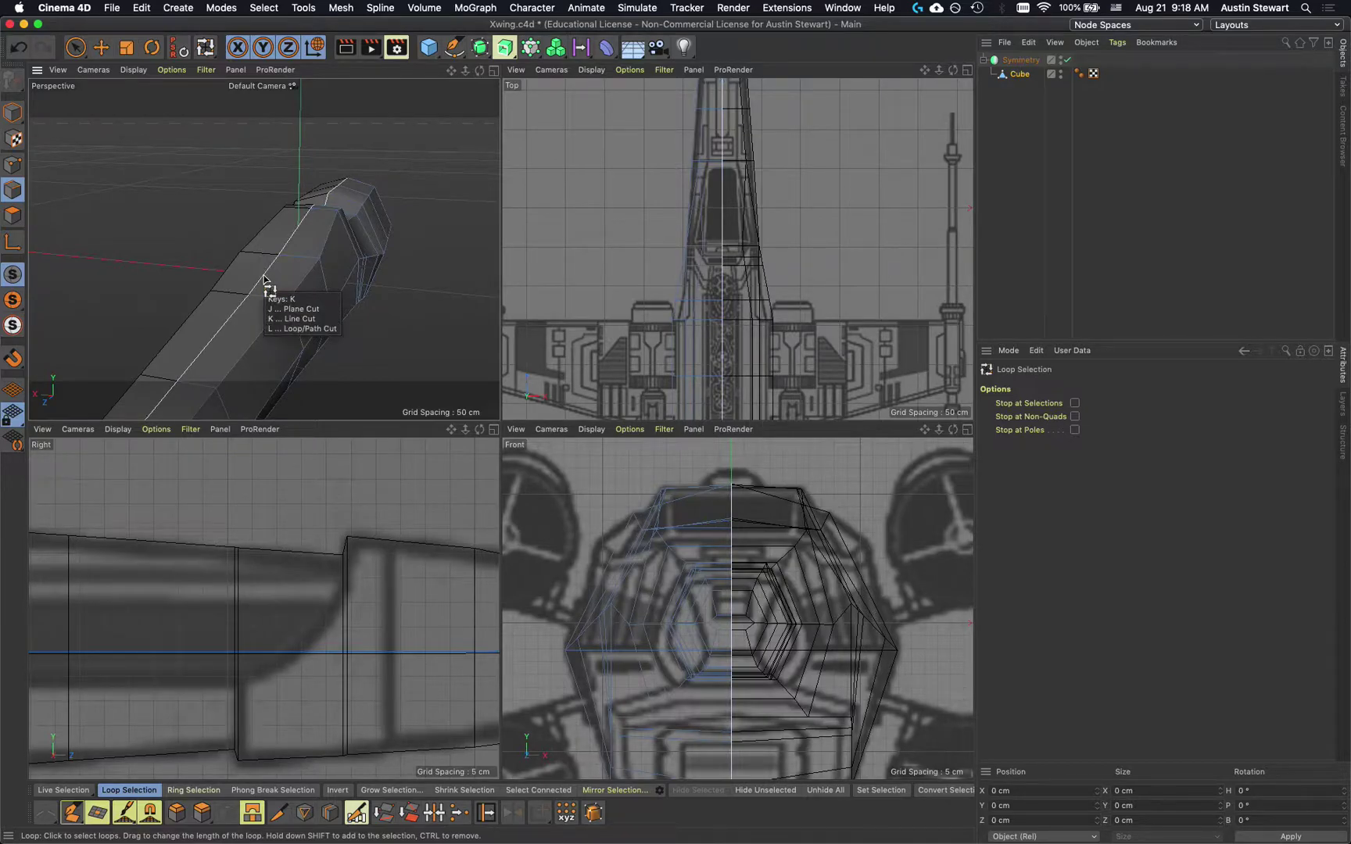
{"action": "key", "text": "l"}
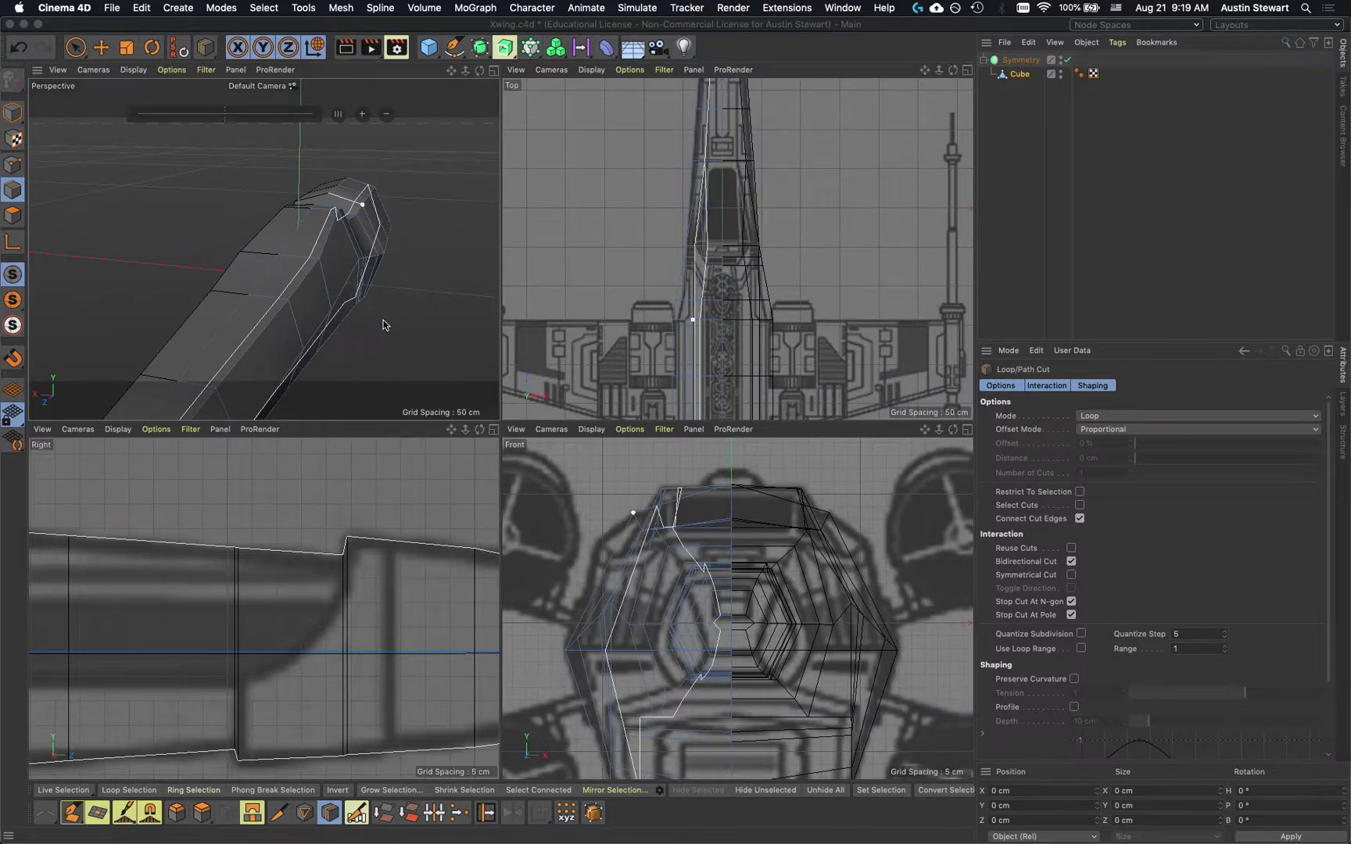
{"action": "left_click", "coordinate": [233, 173]}
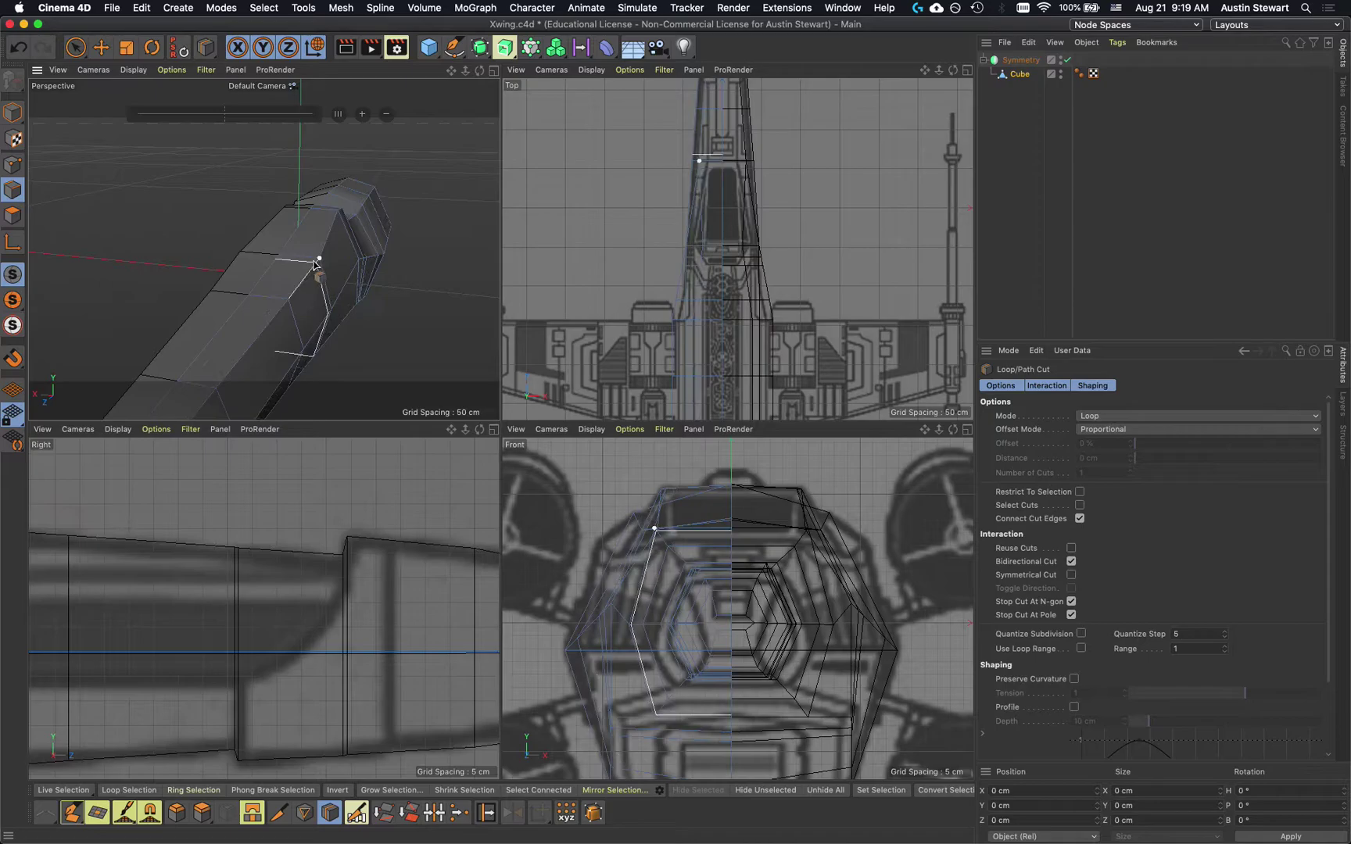
{"action": "scroll", "coordinate": [312, 264], "scroll_direction": "up", "scroll_amount": 10}
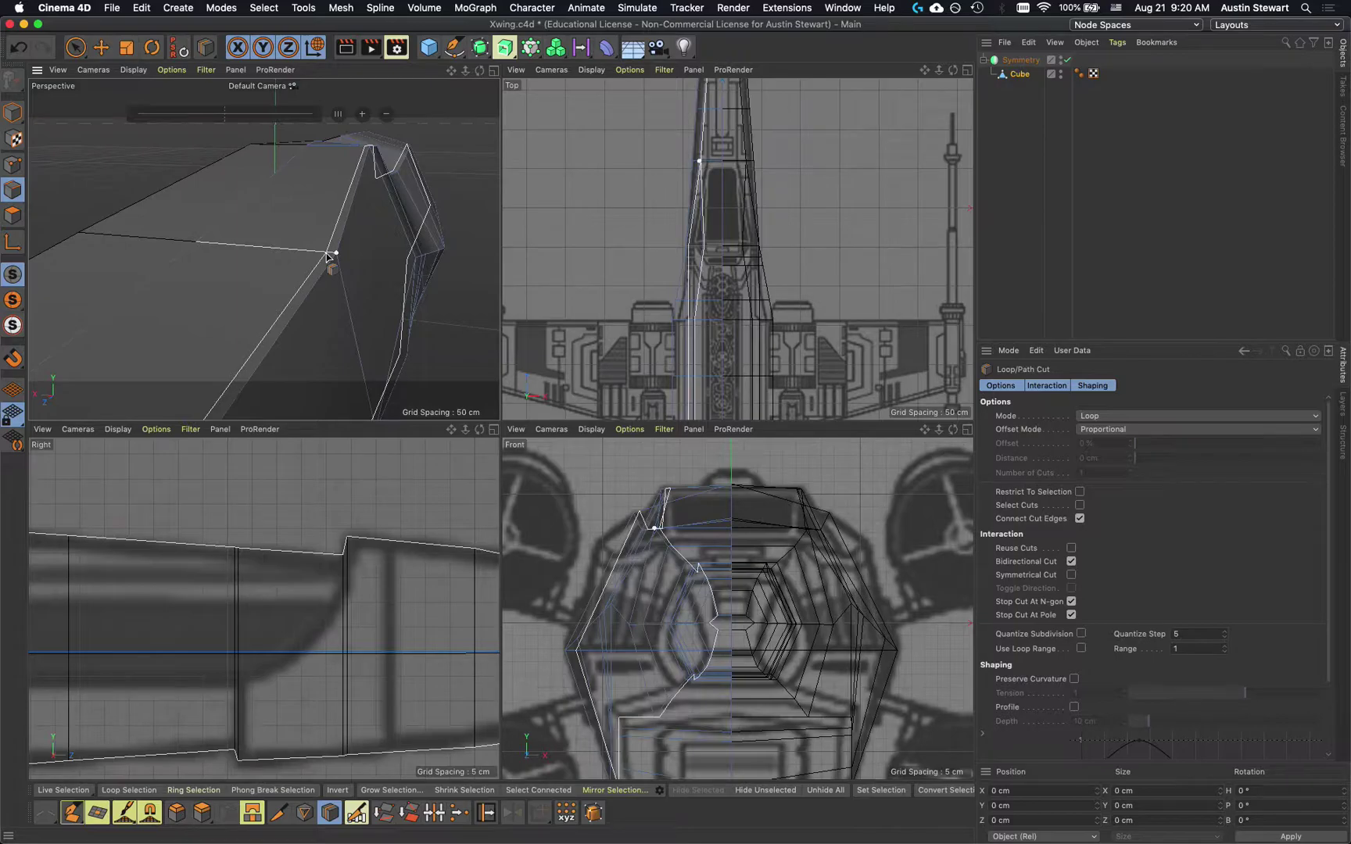
{"action": "left_click", "coordinate": [327, 256]}
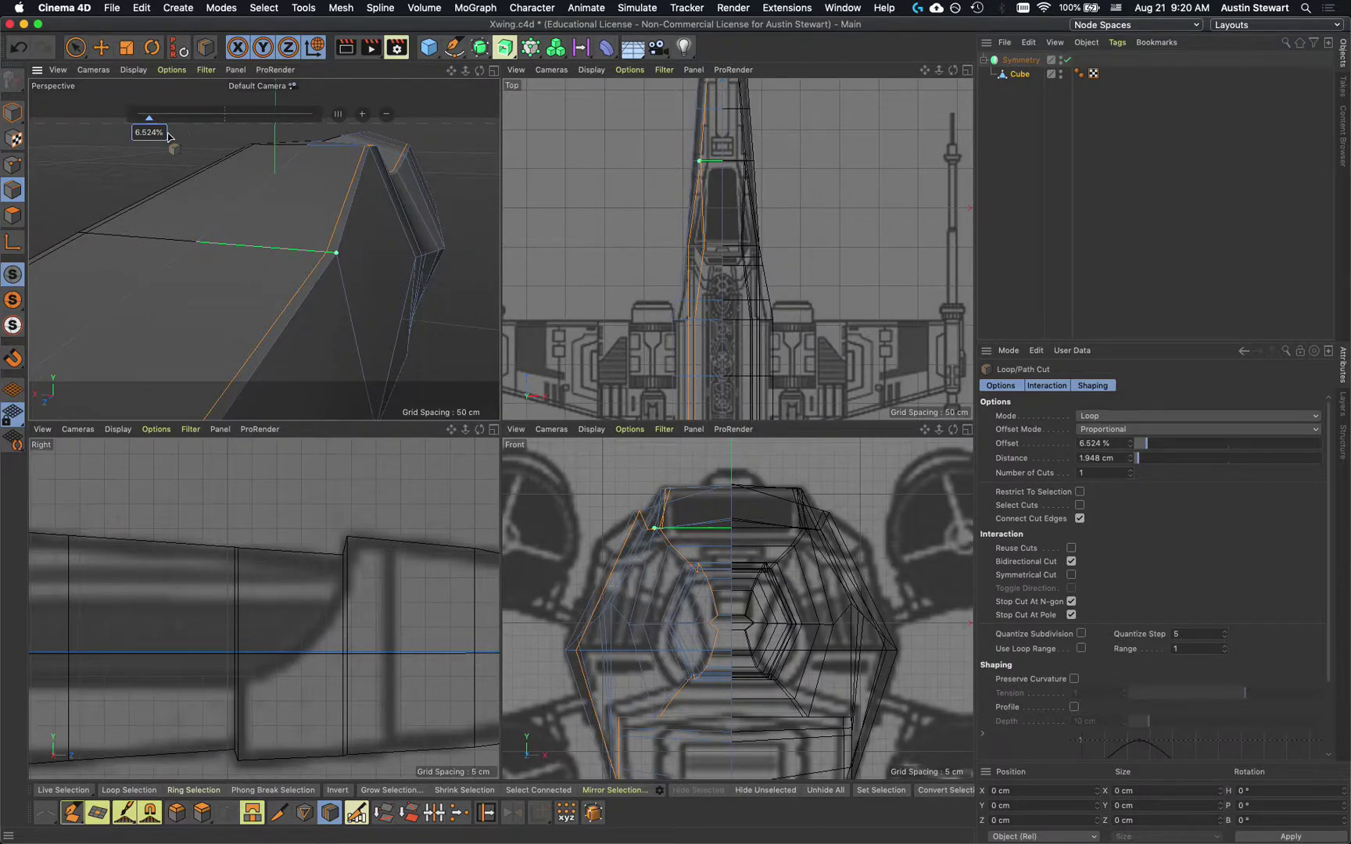
{"action": "key", "text": "u"}
{"action": "key", "text": "l"}
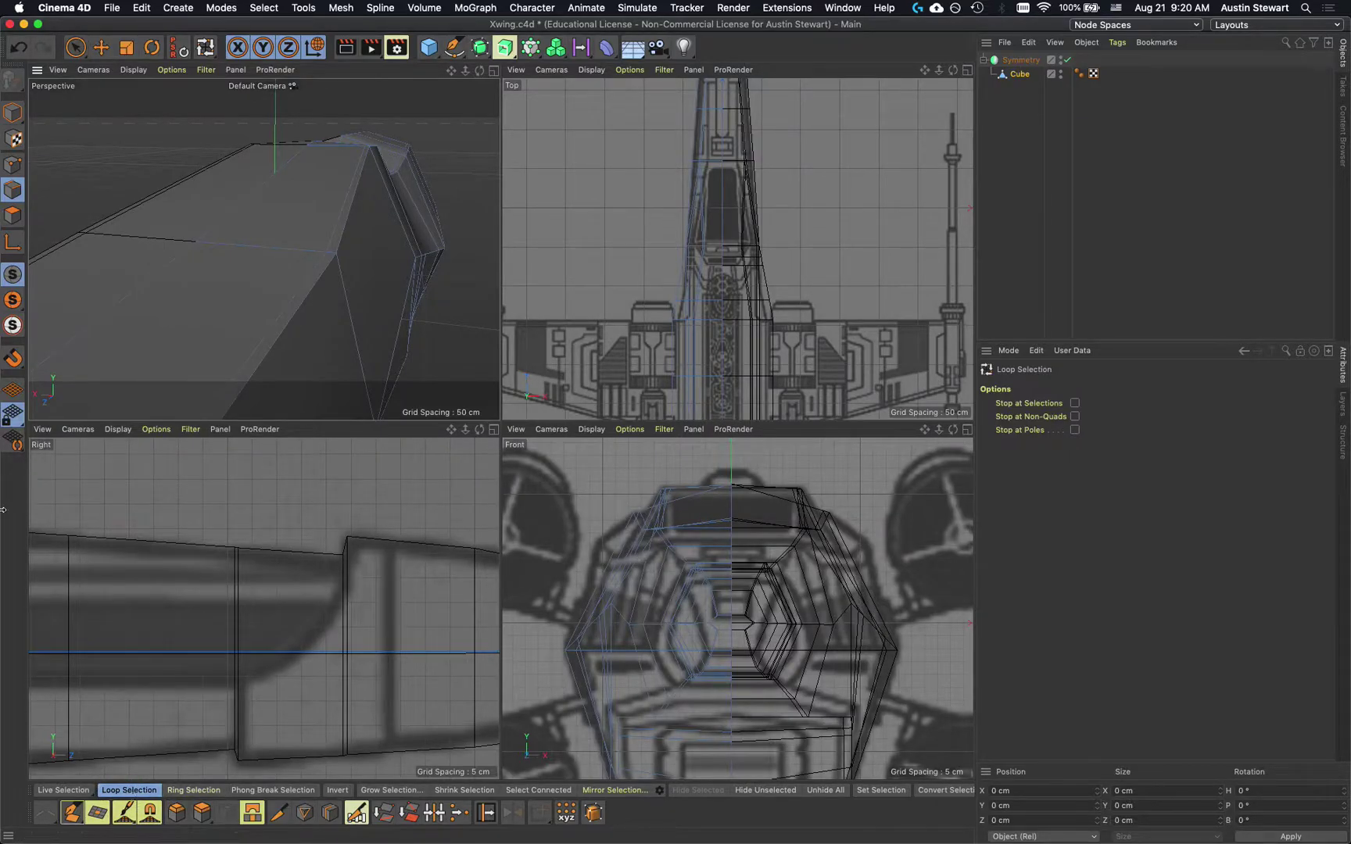
Select the lengthwise edge loop along the fuselage's upper side with Loop Selection
{"action": "left_click", "coordinate": [76, 47]}
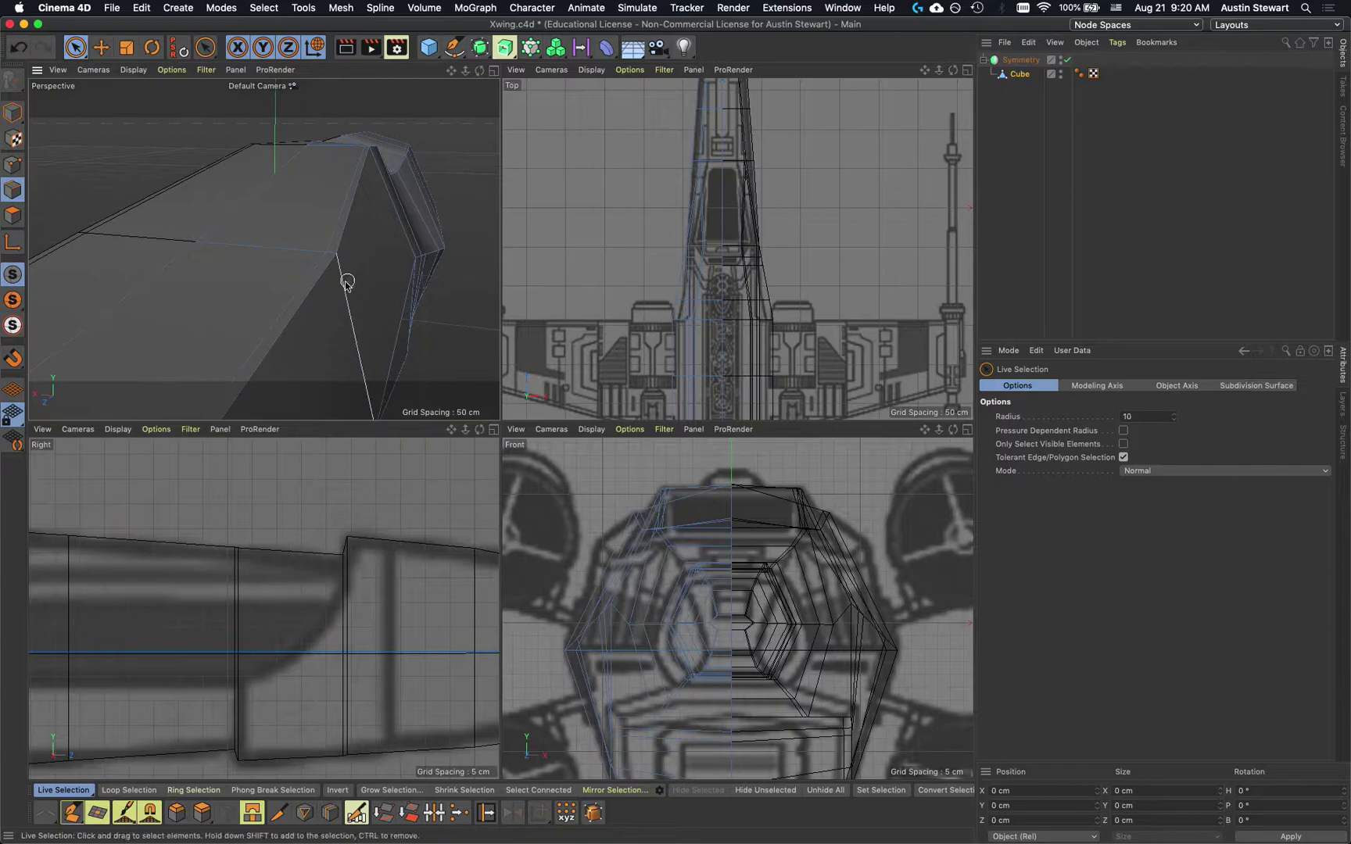
{"action": "scroll", "coordinate": [336, 285], "scroll_direction": "up", "scroll_amount": 2}
{"action": "scroll", "coordinate": [336, 284], "scroll_direction": "down", "scroll_amount": 4}
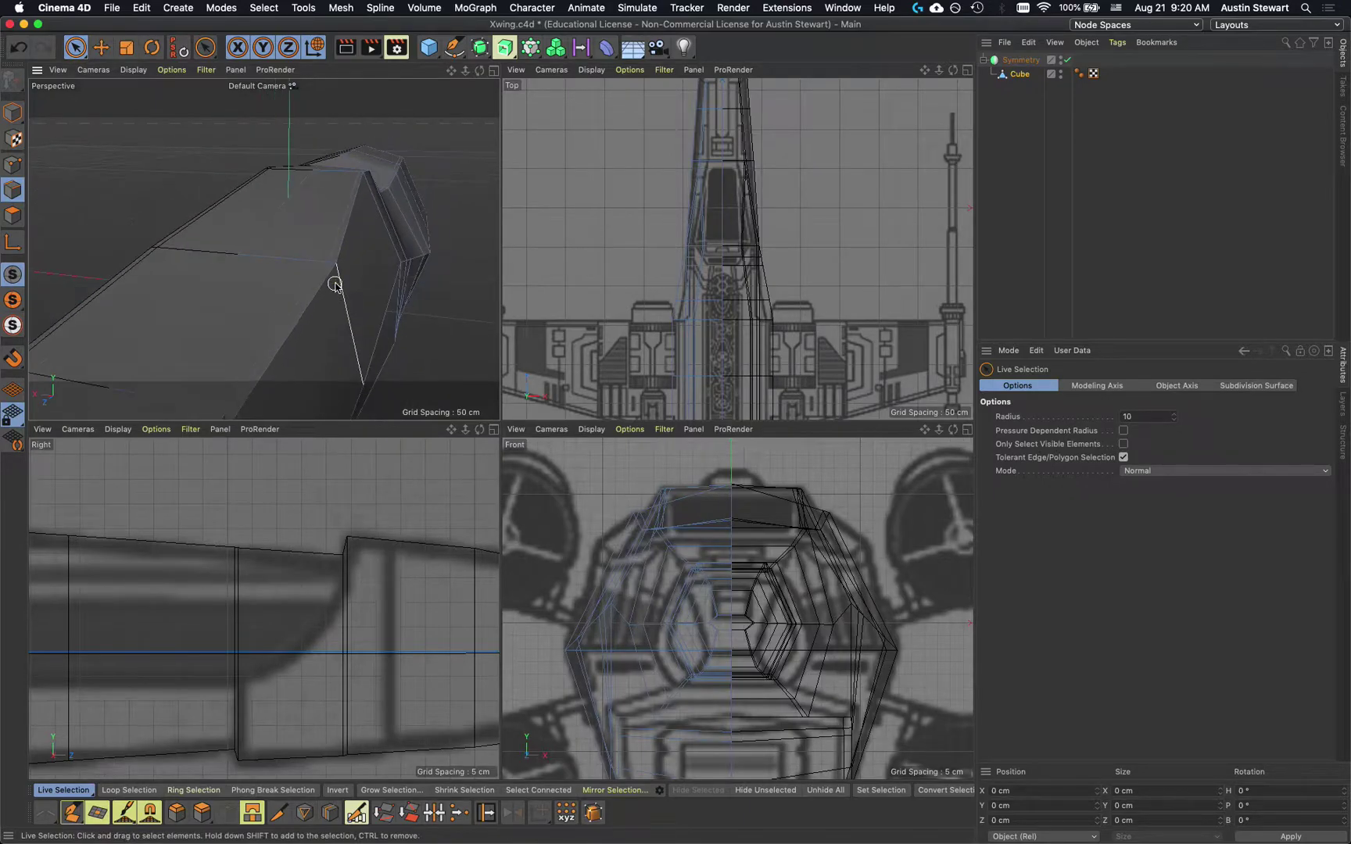
{"action": "scroll", "coordinate": [335, 285], "scroll_direction": "down", "scroll_amount": 2}
{"action": "mouse_move", "coordinate": [337, 286]}
{"action": "left_mouse_down", "text": "alt"}
{"action": "mouse_move", "coordinate": [305, 270]}
{"action": "mouse_move", "coordinate": [265, 281]}
{"action": "mouse_move", "coordinate": [288, 291]}
{"action": "mouse_move", "coordinate": [365, 275]}
{"action": "mouse_move", "coordinate": [293, 271]}
{"action": "mouse_move", "coordinate": [266, 288]}
{"action": "mouse_move", "coordinate": [335, 289]}
{"action": "mouse_move", "coordinate": [320, 287]}
{"action": "mouse_move", "coordinate": [341, 266]}
{"action": "left_mouse_up", "text": "alt"}
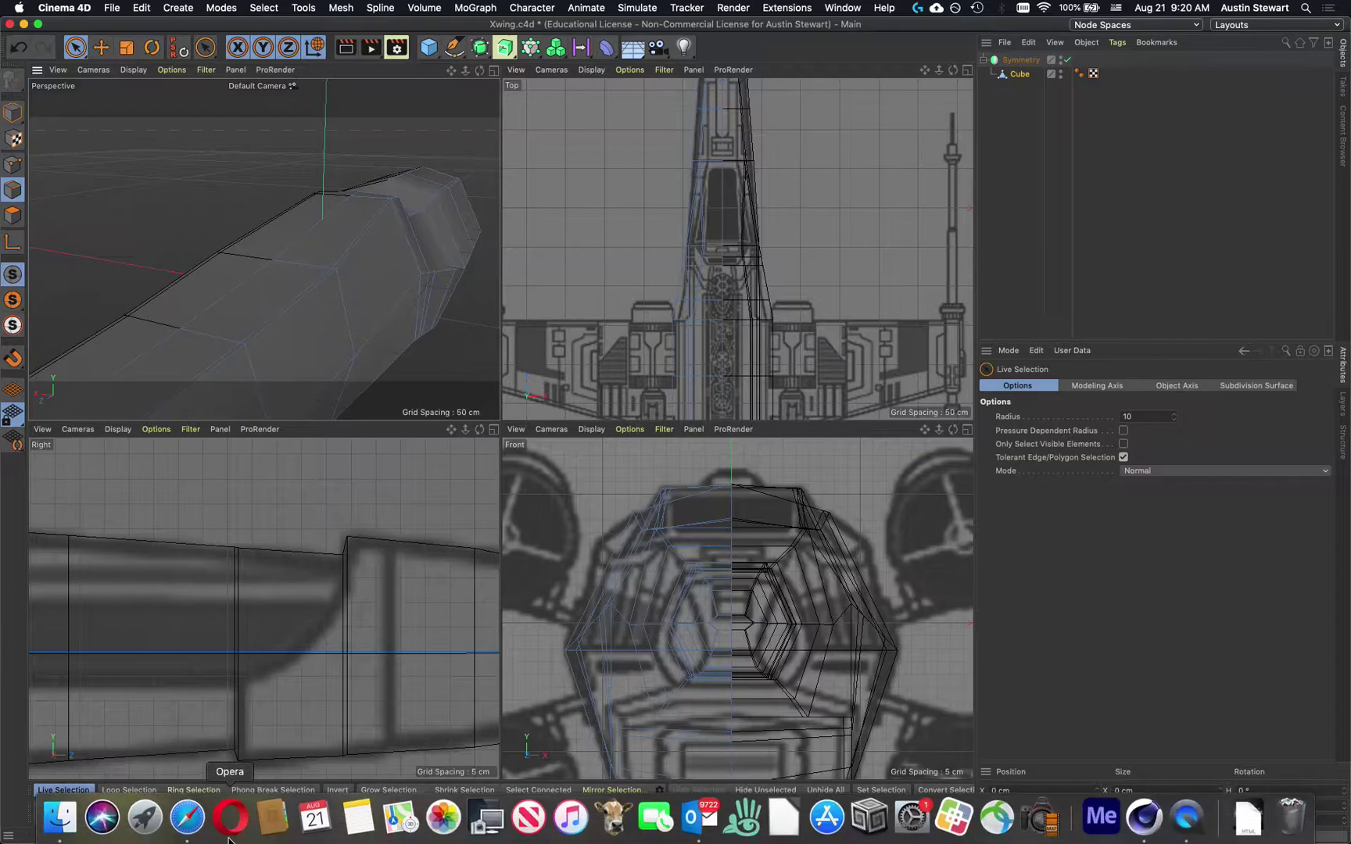
{"action": "left_click", "coordinate": [129, 790]}
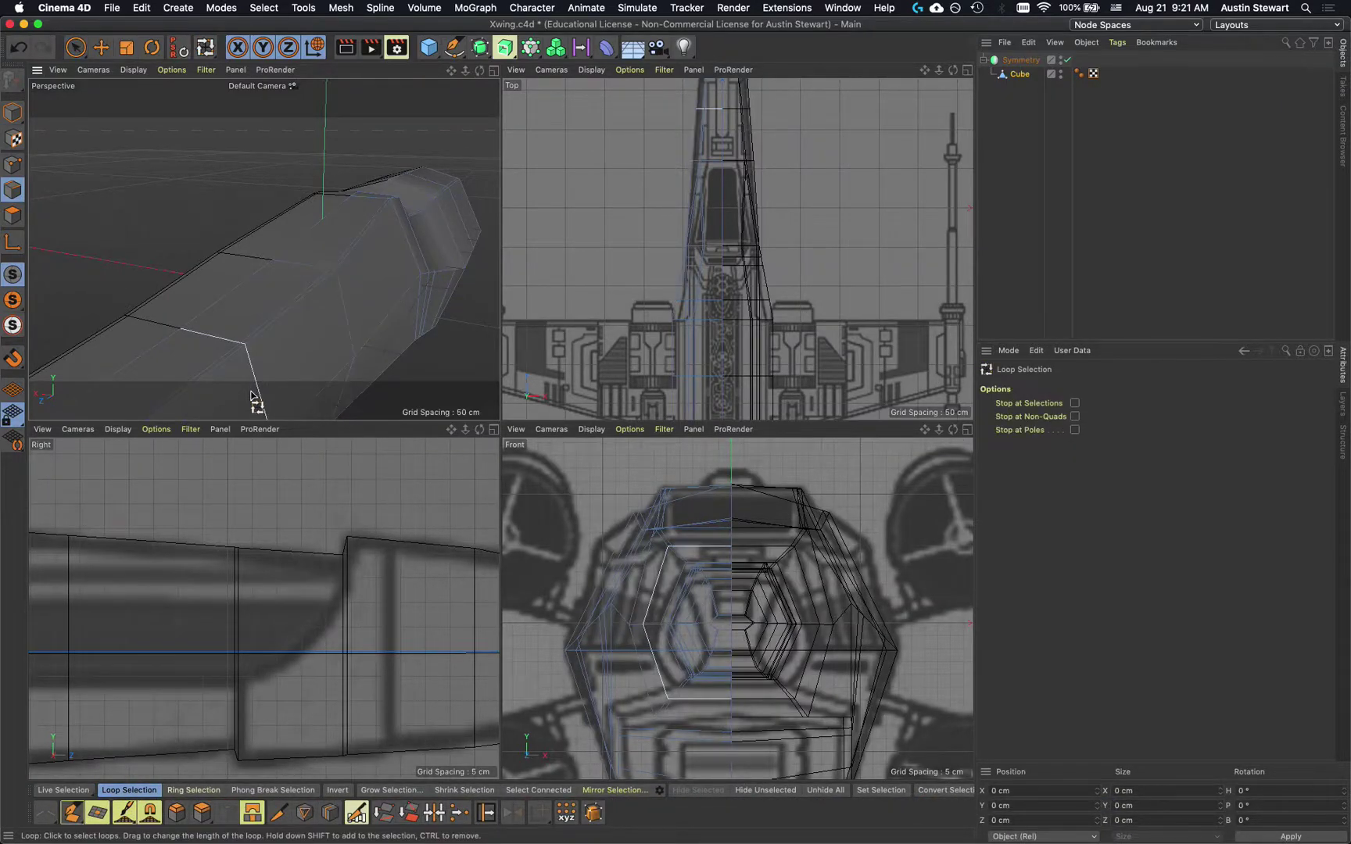
{"action": "scroll", "coordinate": [252, 392], "scroll_direction": "down", "scroll_amount": 3}
{"action": "scroll", "coordinate": [235, 401], "scroll_direction": "up", "scroll_amount": 4}
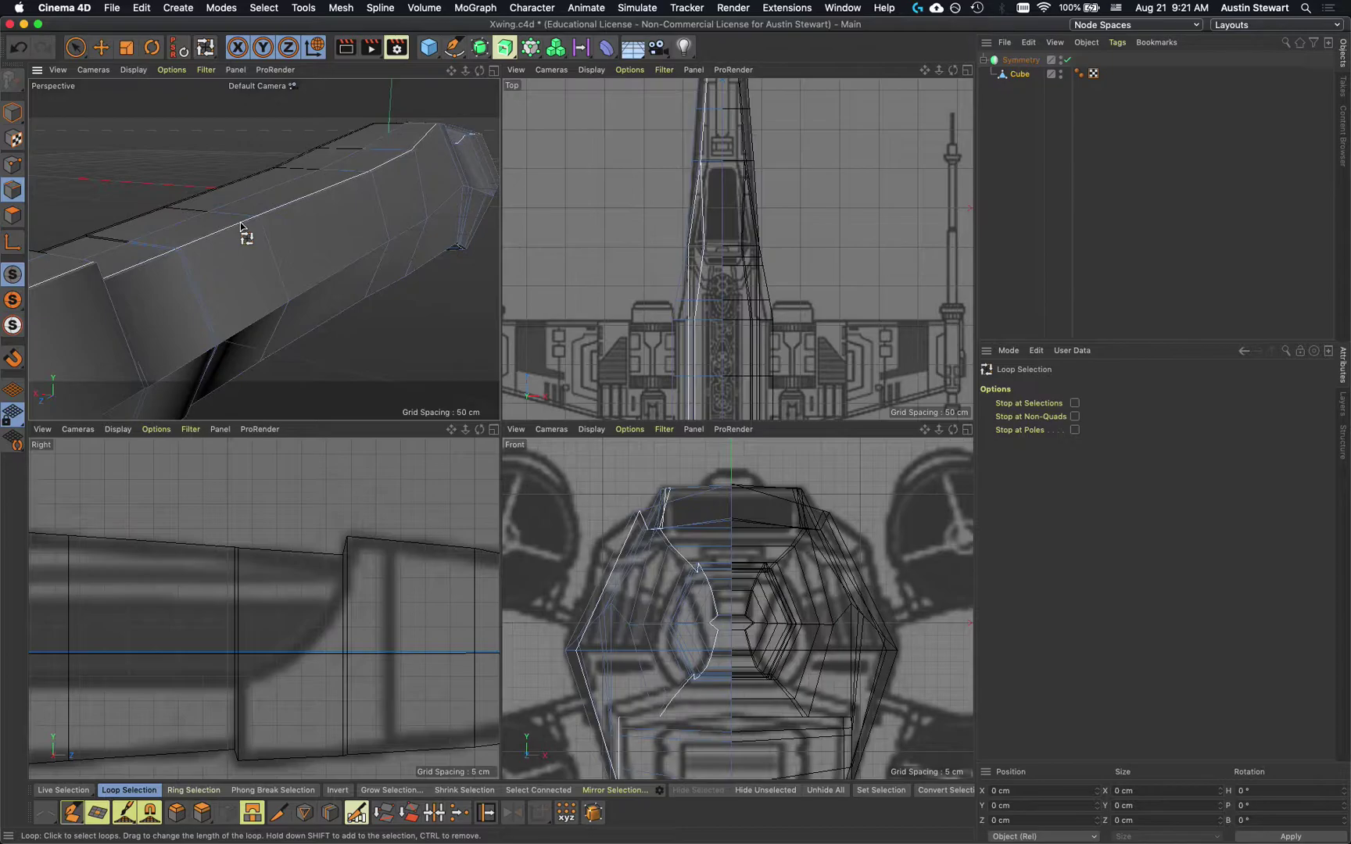
{"action": "left_click", "coordinate": [240, 227]}
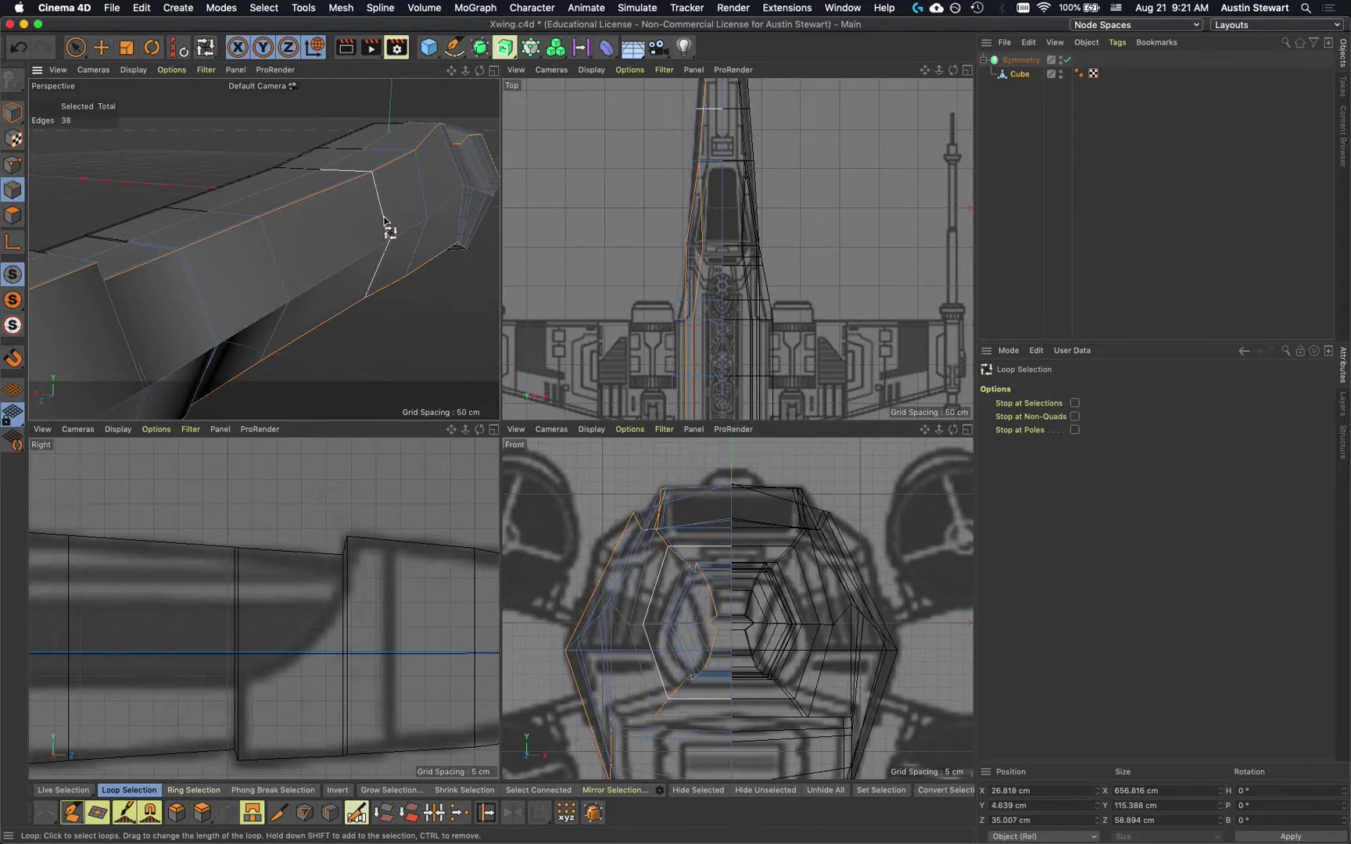
Examine how the selected lengthwise edge loop and the crosswise loops run along the fuselage from nose to rear
{"action": "scroll", "coordinate": [392, 226], "scroll_direction": "up", "scroll_amount": 5}
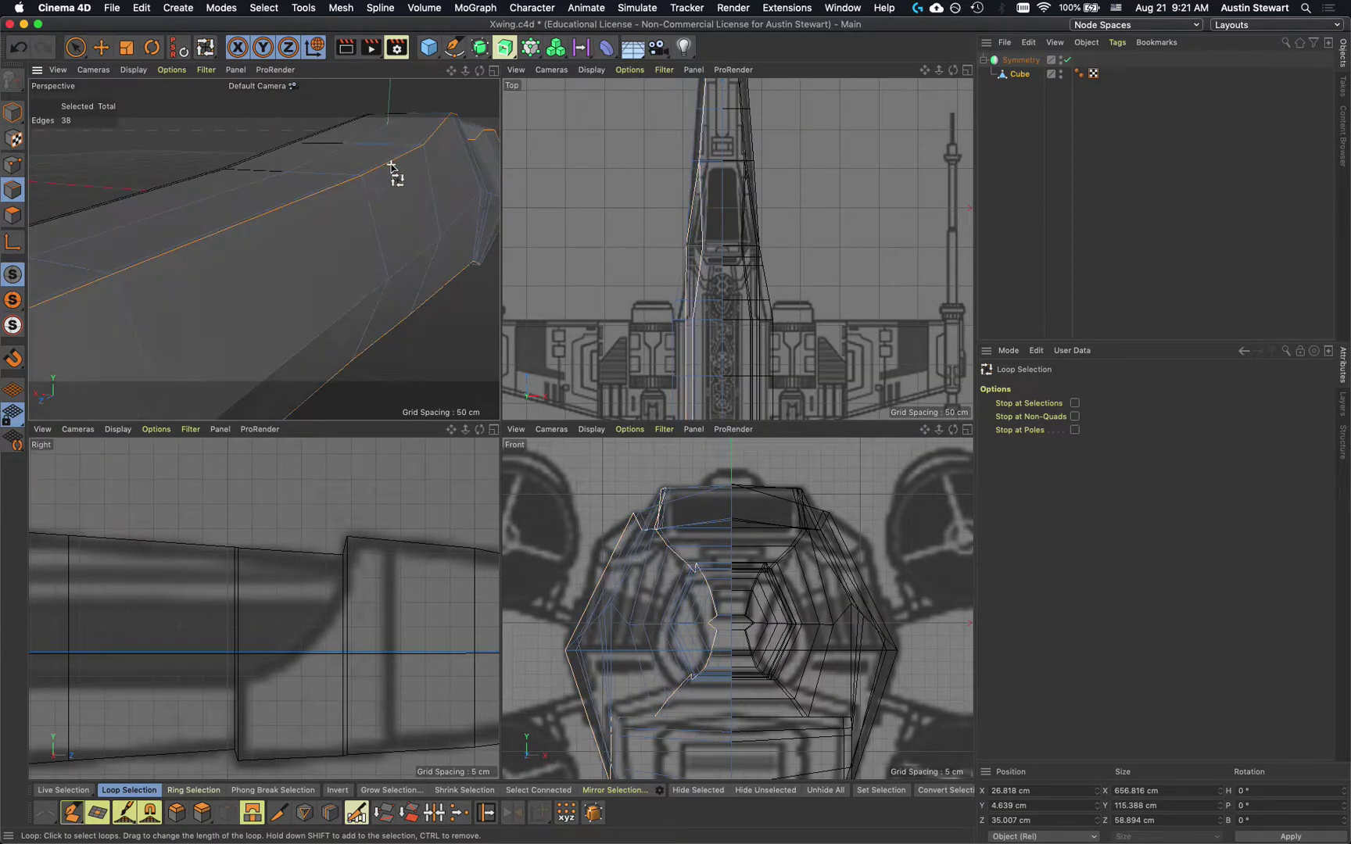
{"action": "scroll", "coordinate": [392, 168], "scroll_direction": "up", "scroll_amount": 2}
{"action": "left_click_drag", "start_coordinate": [391, 164], "coordinate": [364, 181], "text": "alt"}
{"action": "left_click_drag", "start_coordinate": [263, 248], "coordinate": [271, 323], "text": "alt"}
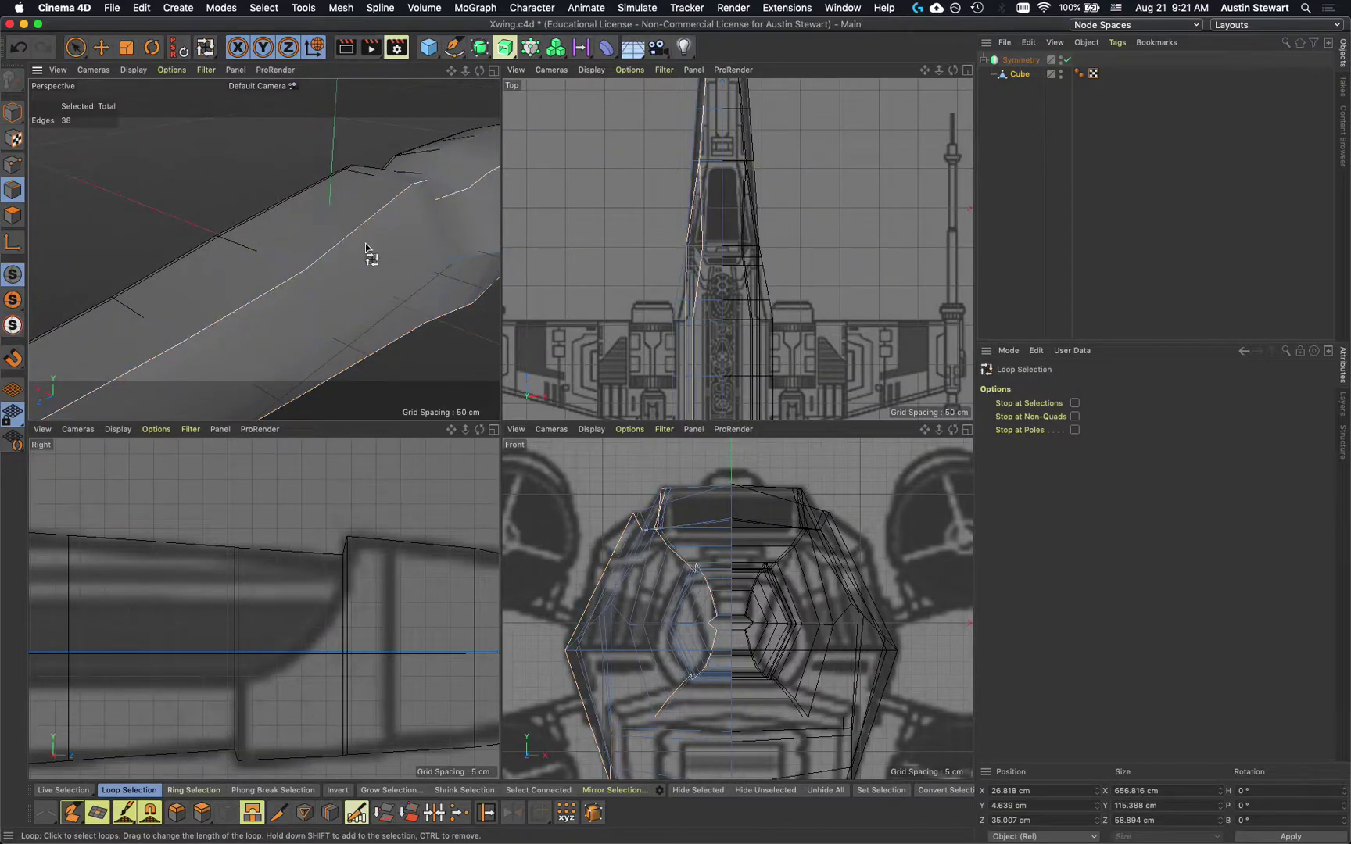
{"action": "left_click_drag", "start_coordinate": [368, 253], "coordinate": [308, 289], "text": "alt"}
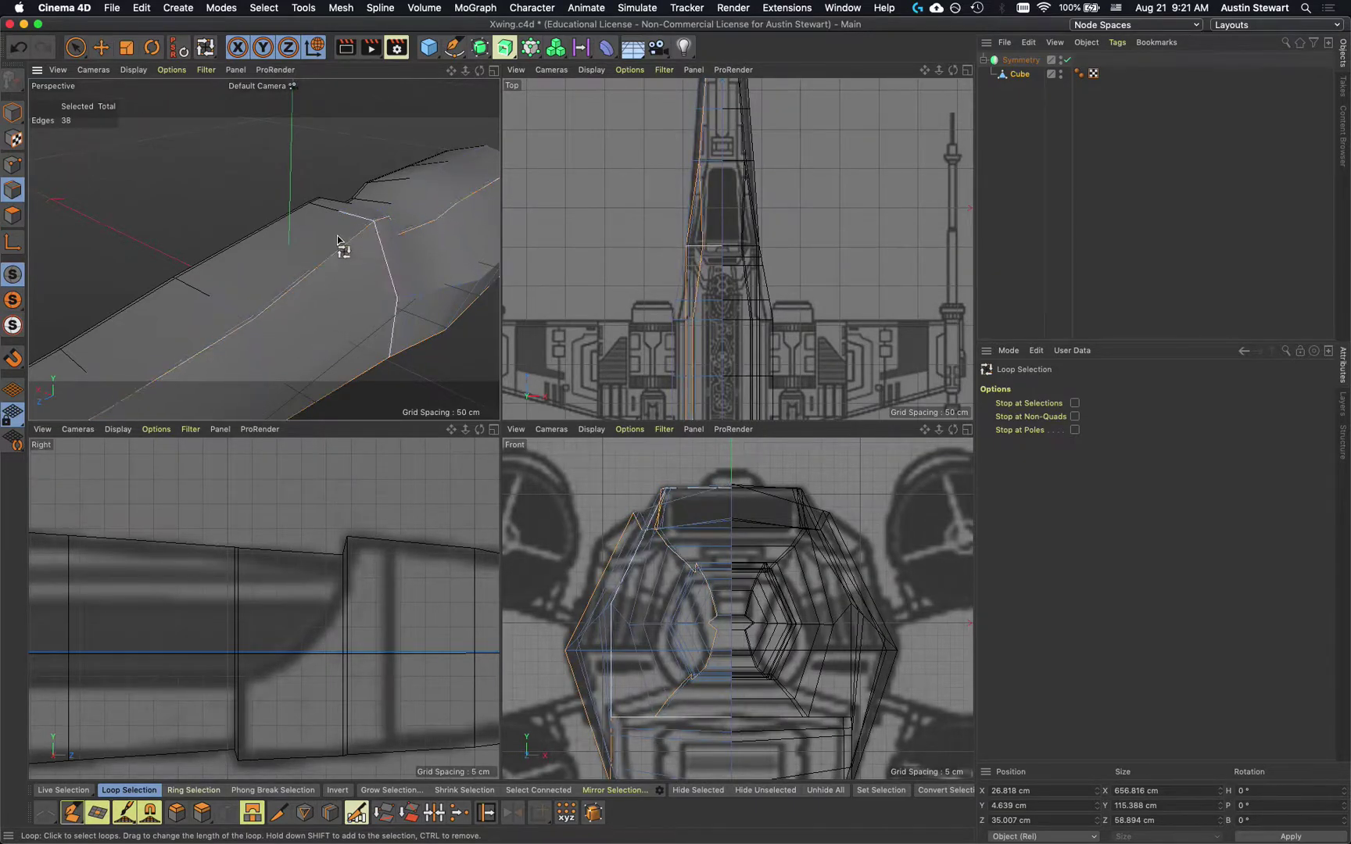
{"action": "left_click", "coordinate": [289, 298]}
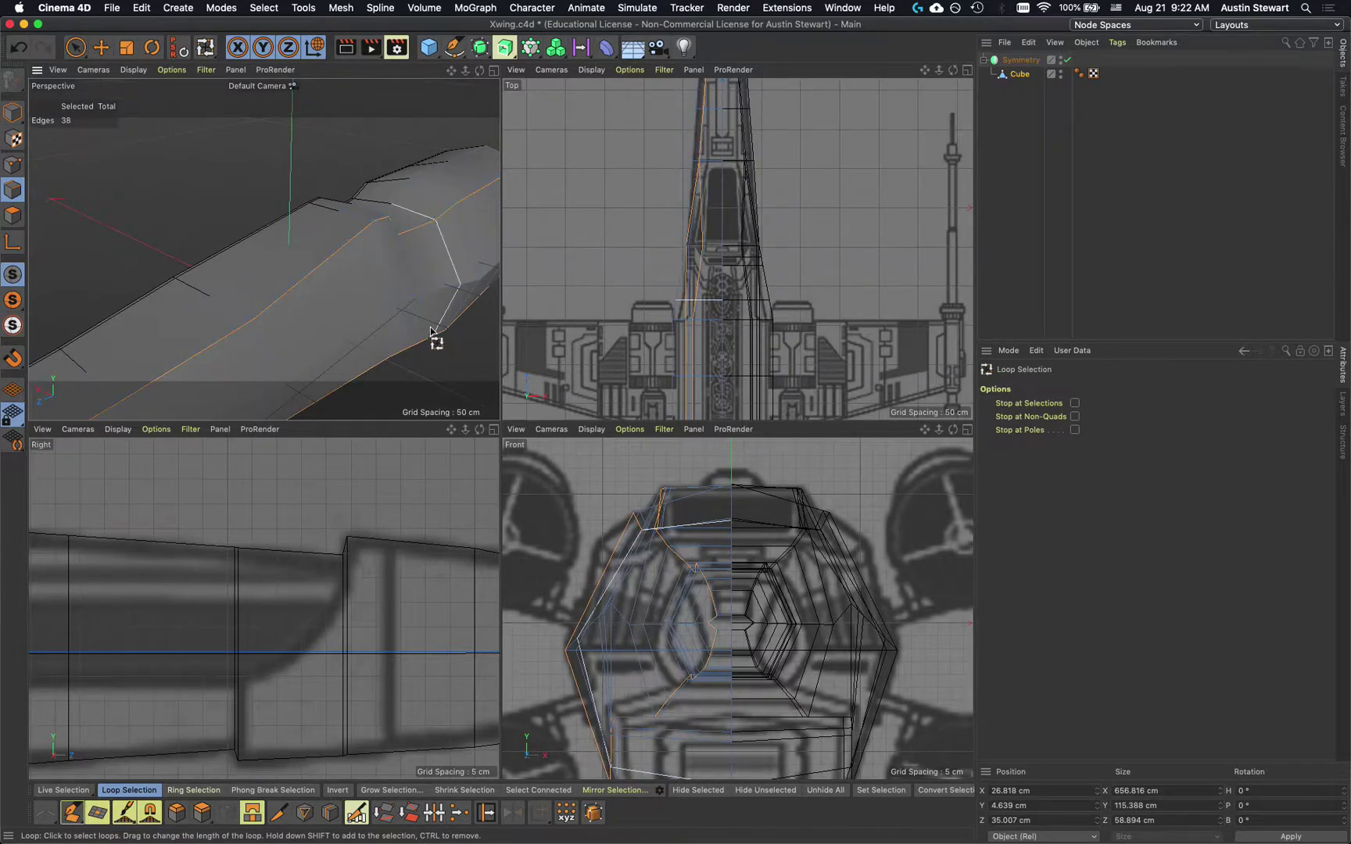
{"action": "scroll", "coordinate": [351, 296], "scroll_direction": "down", "scroll_amount": 3}
{"action": "left_click_drag", "start_coordinate": [358, 299], "coordinate": [305, 272], "text": "alt"}
{"action": "scroll", "coordinate": [316, 299], "scroll_direction": "down", "scroll_amount": 3}
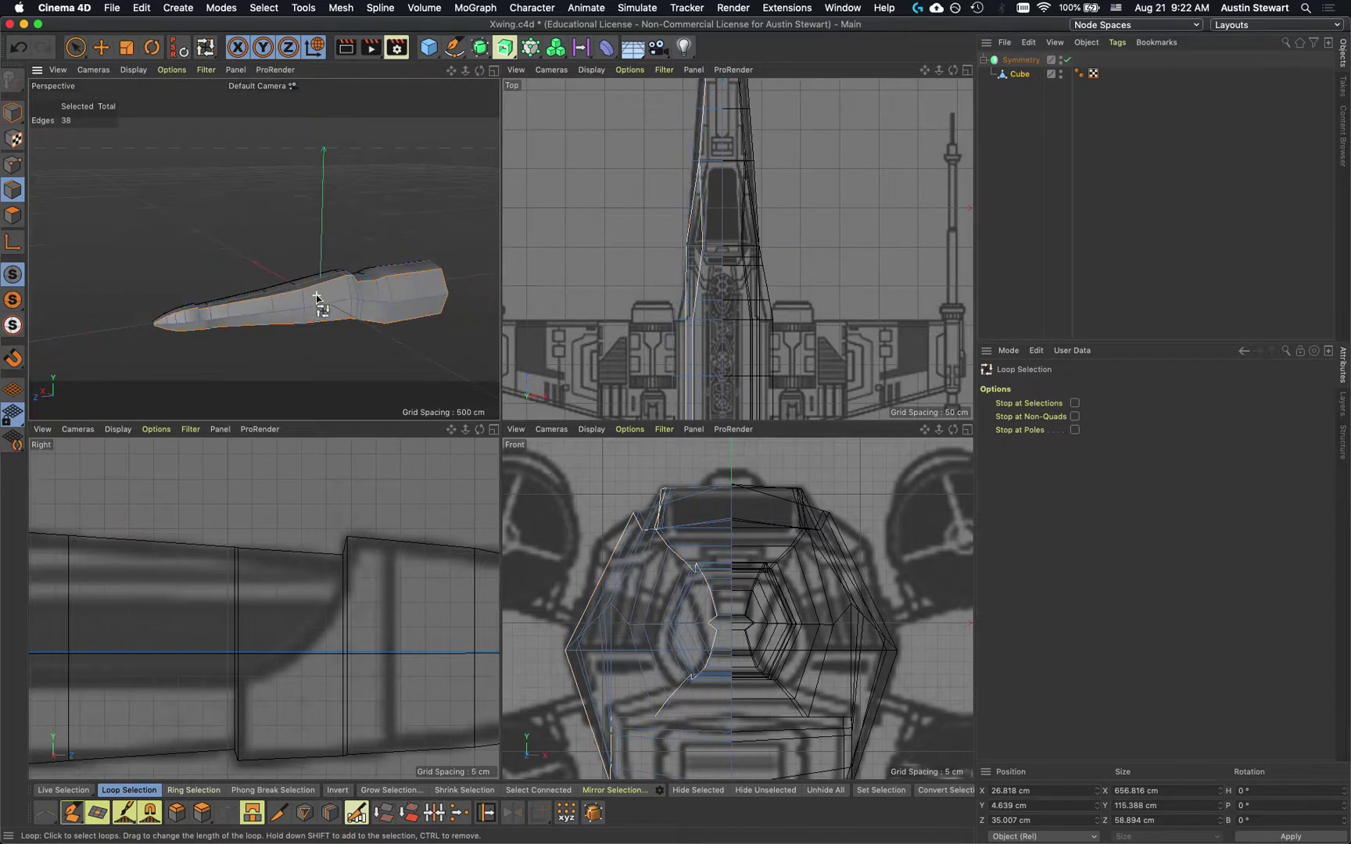
{"action": "left_click_drag", "start_coordinate": [330, 299], "coordinate": [278, 269], "text": "alt"}
{"action": "scroll", "coordinate": [305, 292], "scroll_direction": "up", "scroll_amount": 3}
{"action": "scroll", "coordinate": [305, 293], "scroll_direction": "down", "scroll_amount": 3}
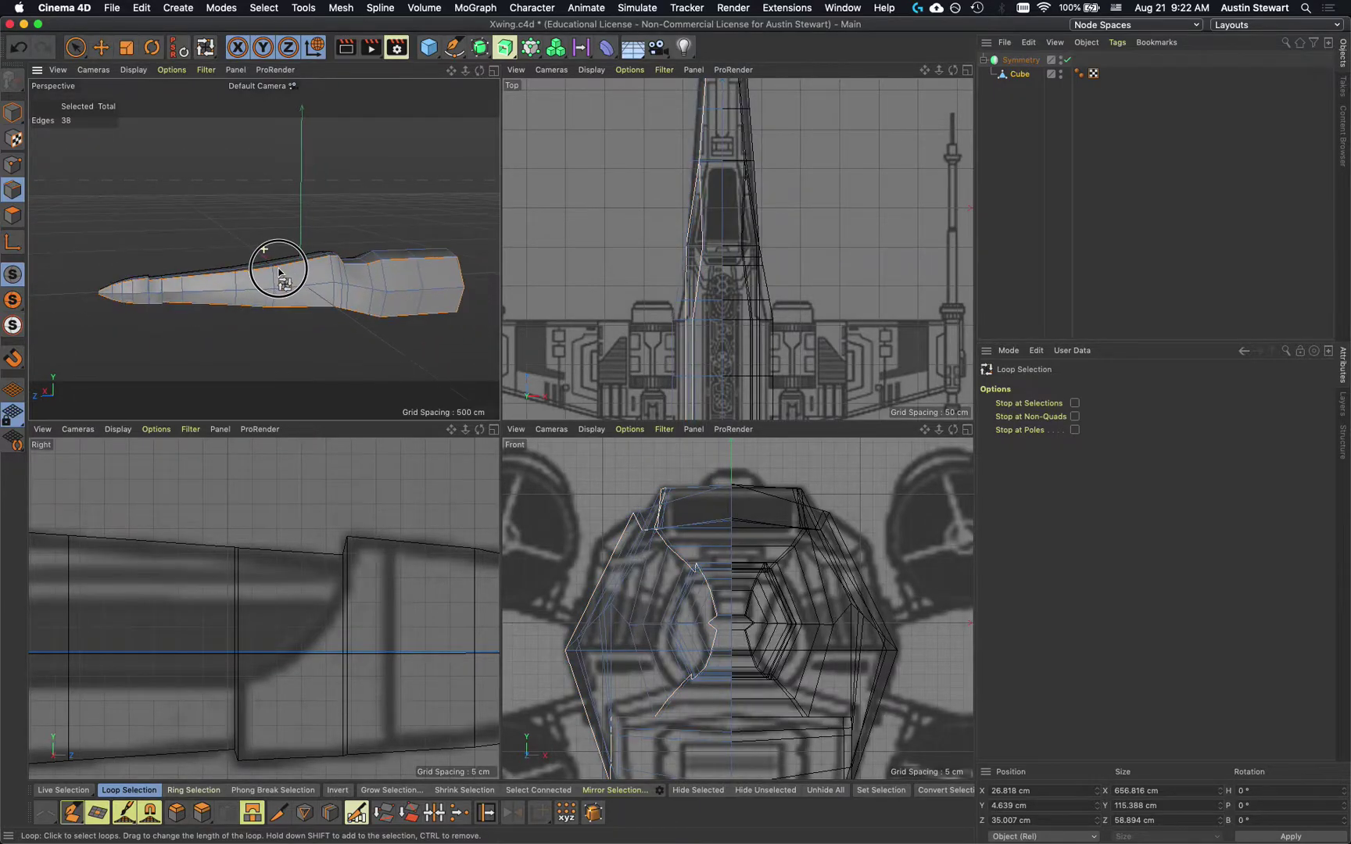
{"action": "left_click", "coordinate": [280, 274]}
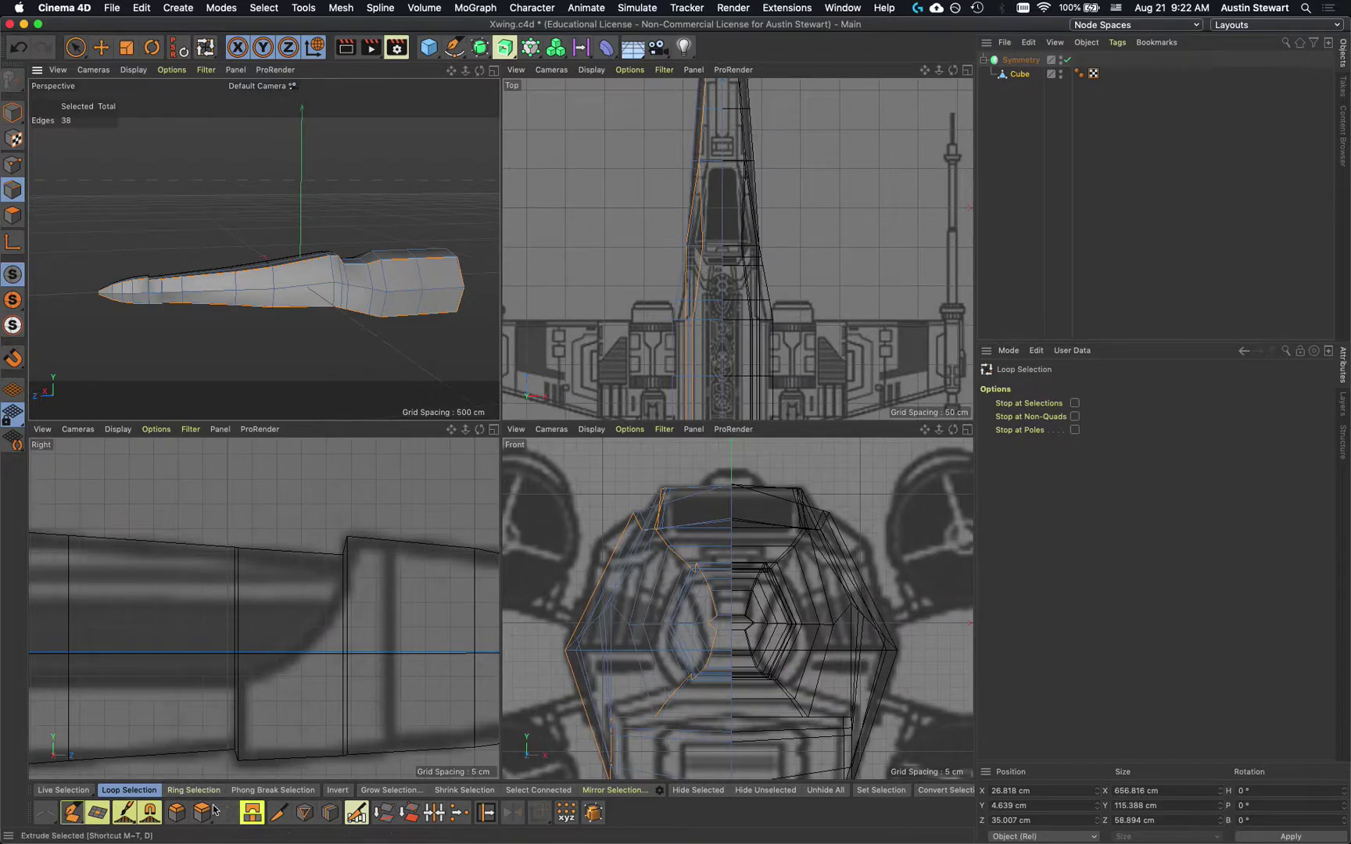
Activate the Rectangle Selection tool for editing the fuselage's selected lengthwise edges
{"action": "left_click", "coordinate": [193, 789]}
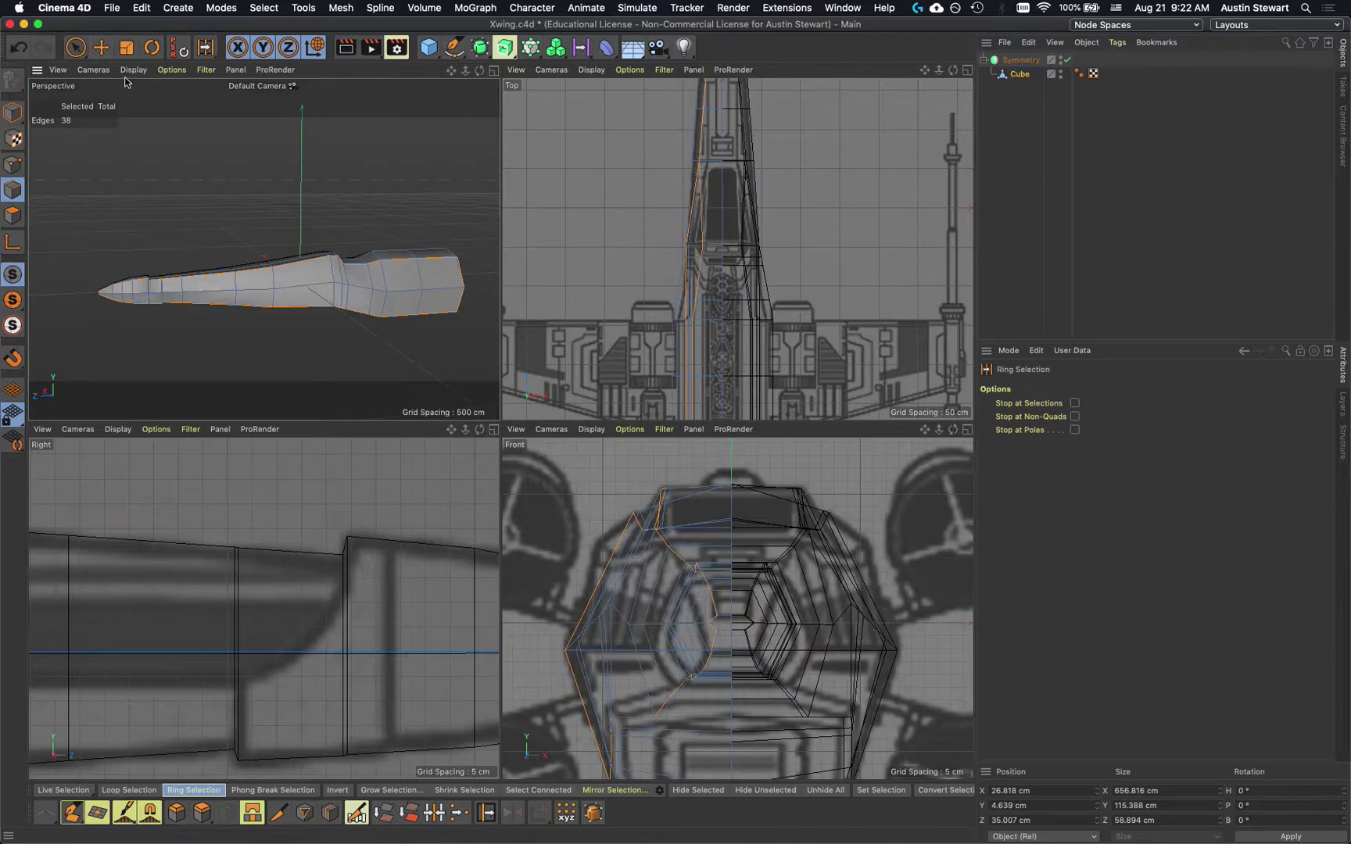
{"action": "left_click", "coordinate": [263, 9]}
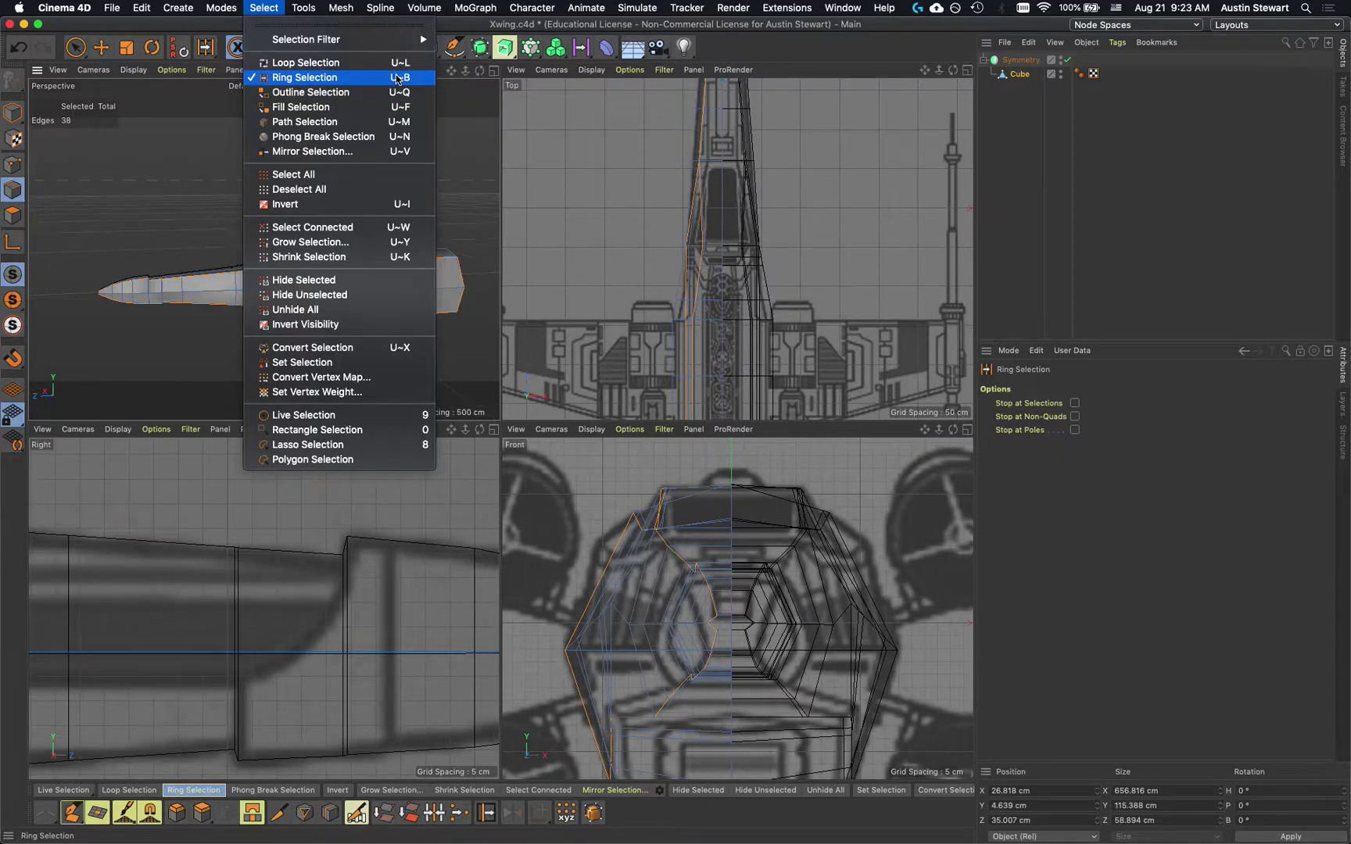
{"action": "mouse_move", "coordinate": [385, 39]}
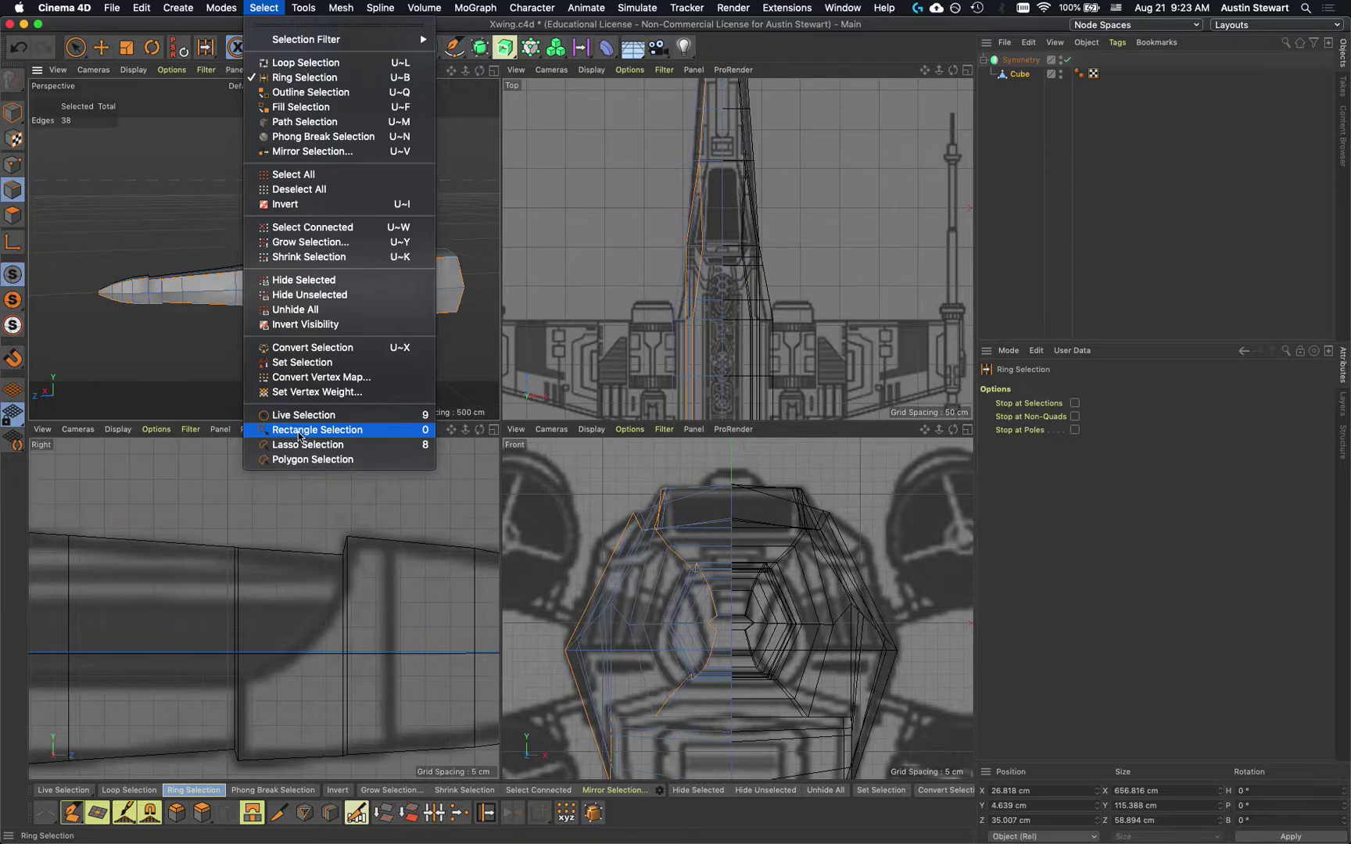
{"action": "left_click", "coordinate": [299, 432]}
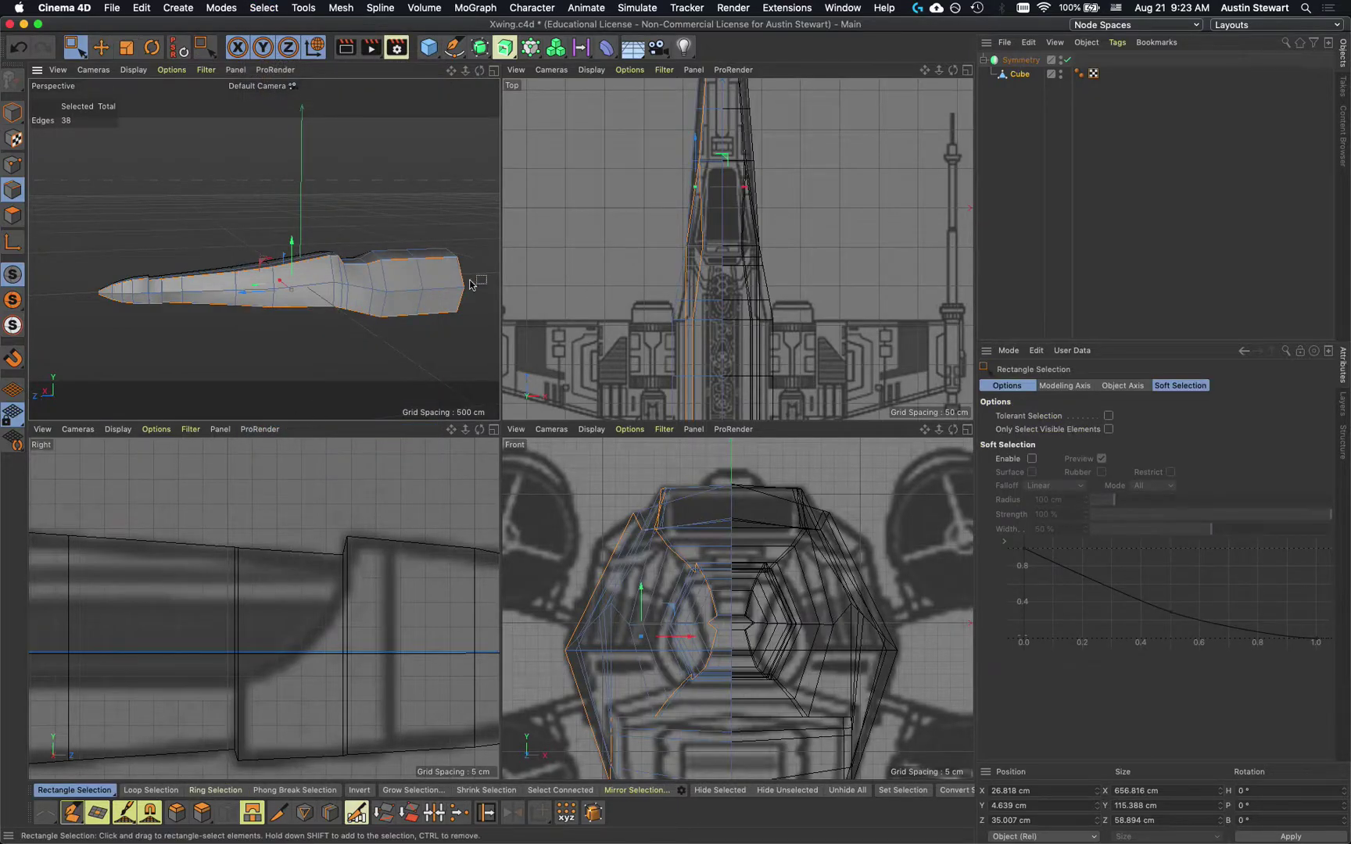
{"action": "scroll", "coordinate": [303, 534], "scroll_direction": "down", "scroll_amount": 10}
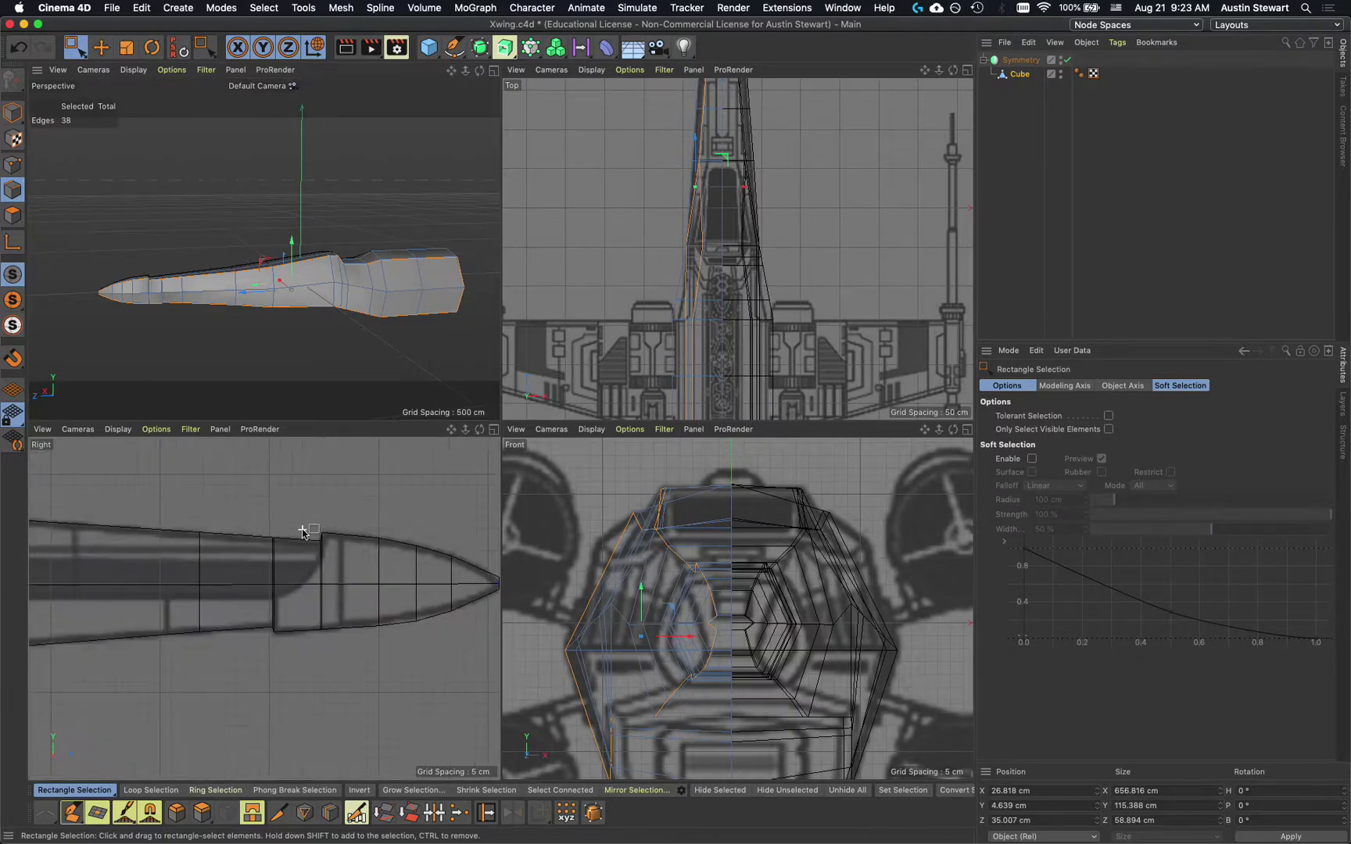
{"action": "scroll", "coordinate": [304, 534], "scroll_direction": "up", "scroll_amount": 3}
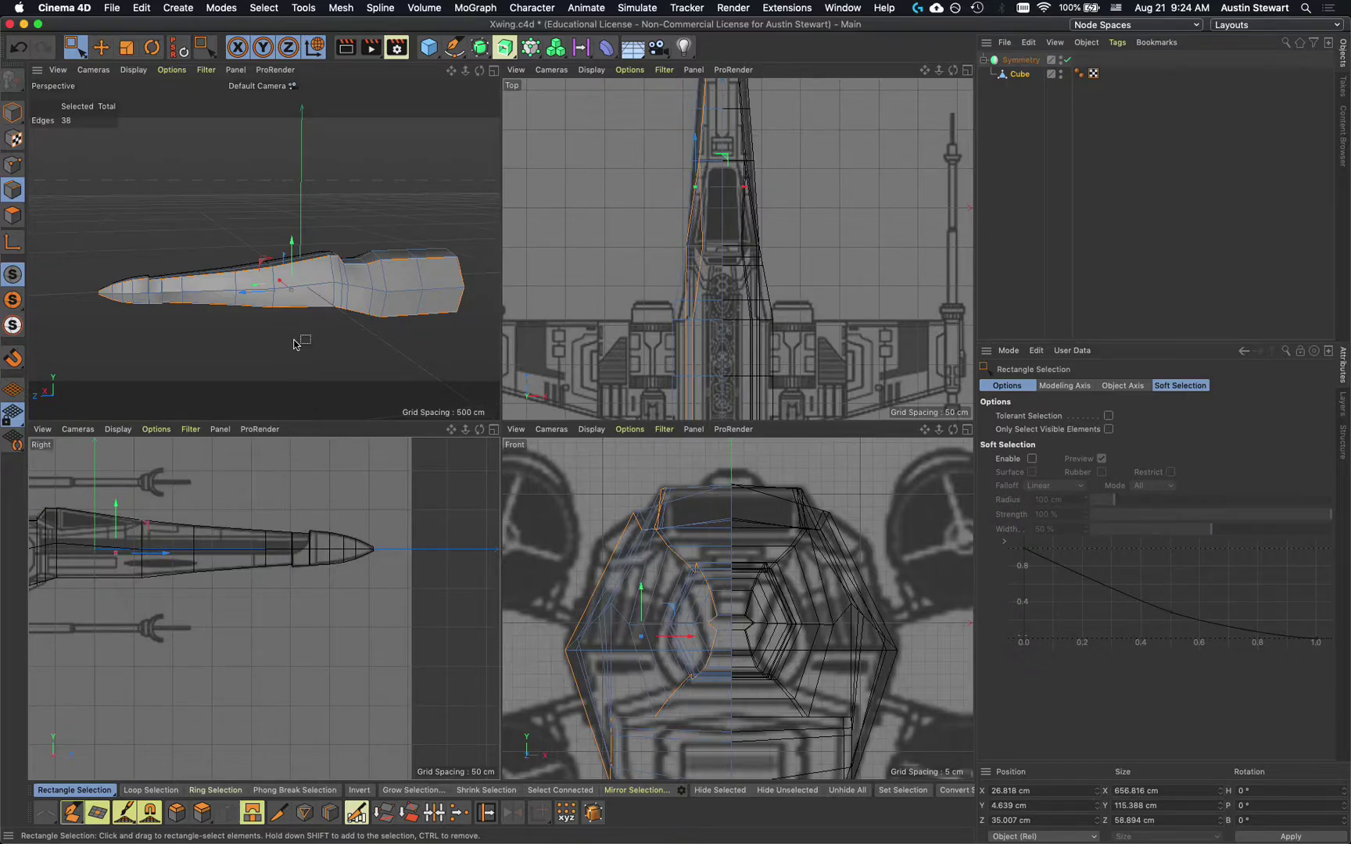
{"action": "scroll", "coordinate": [274, 313], "scroll_direction": "up", "scroll_amount": 5}
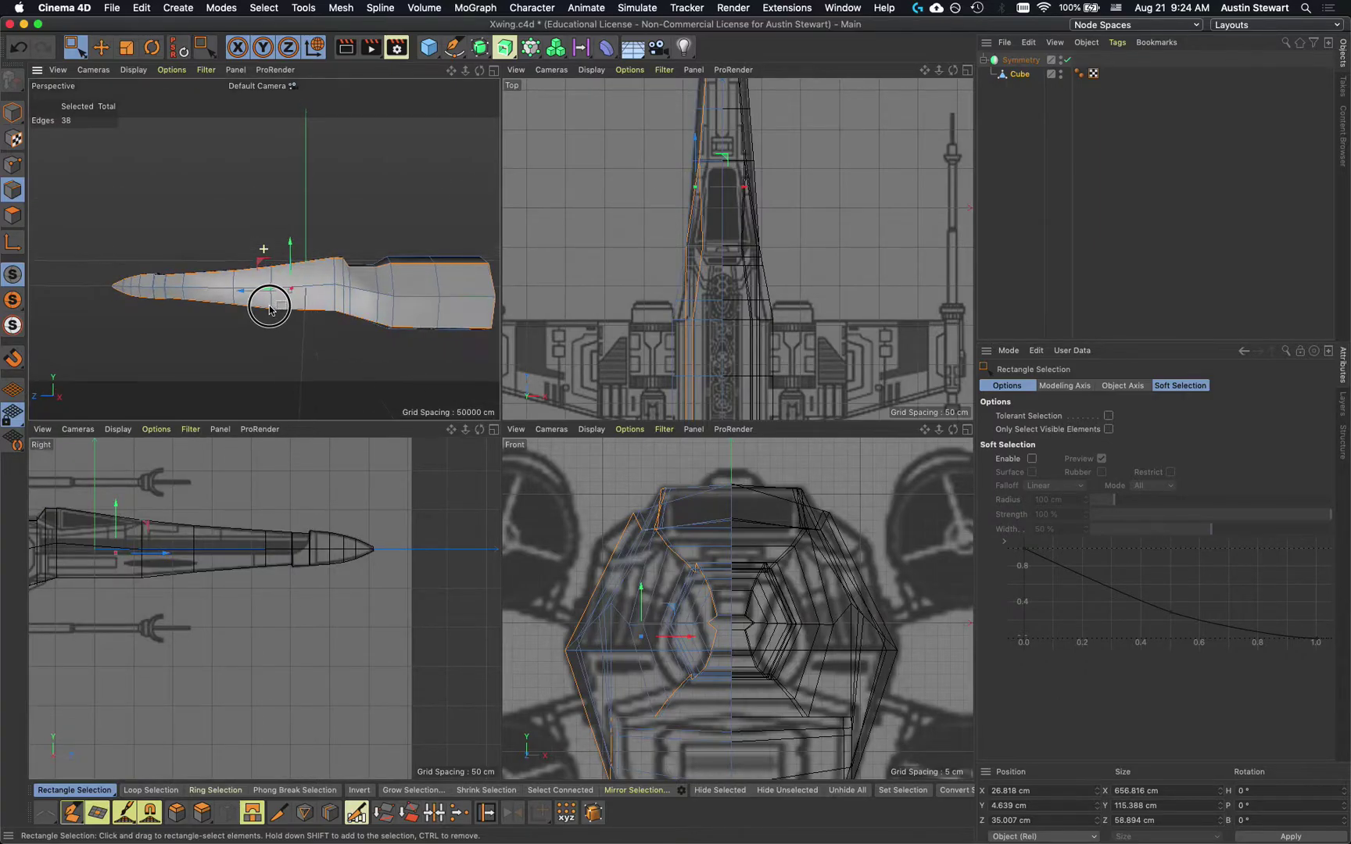
{"action": "middle_click_drag", "start_coordinate": [285, 321], "coordinate": [258, 301], "text": "alt"}
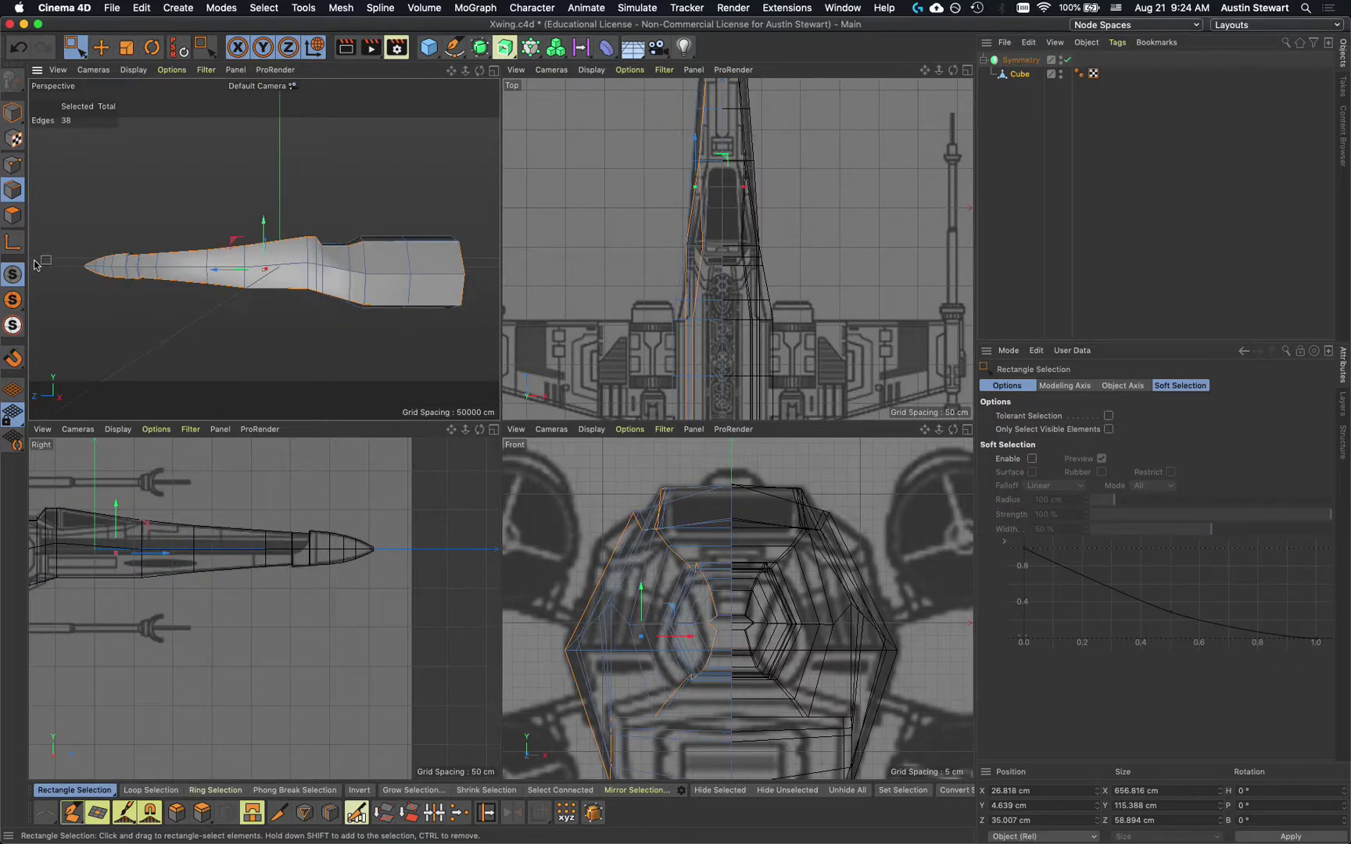
{"action": "scroll", "coordinate": [69, 280], "scroll_direction": "up", "scroll_amount": 8}
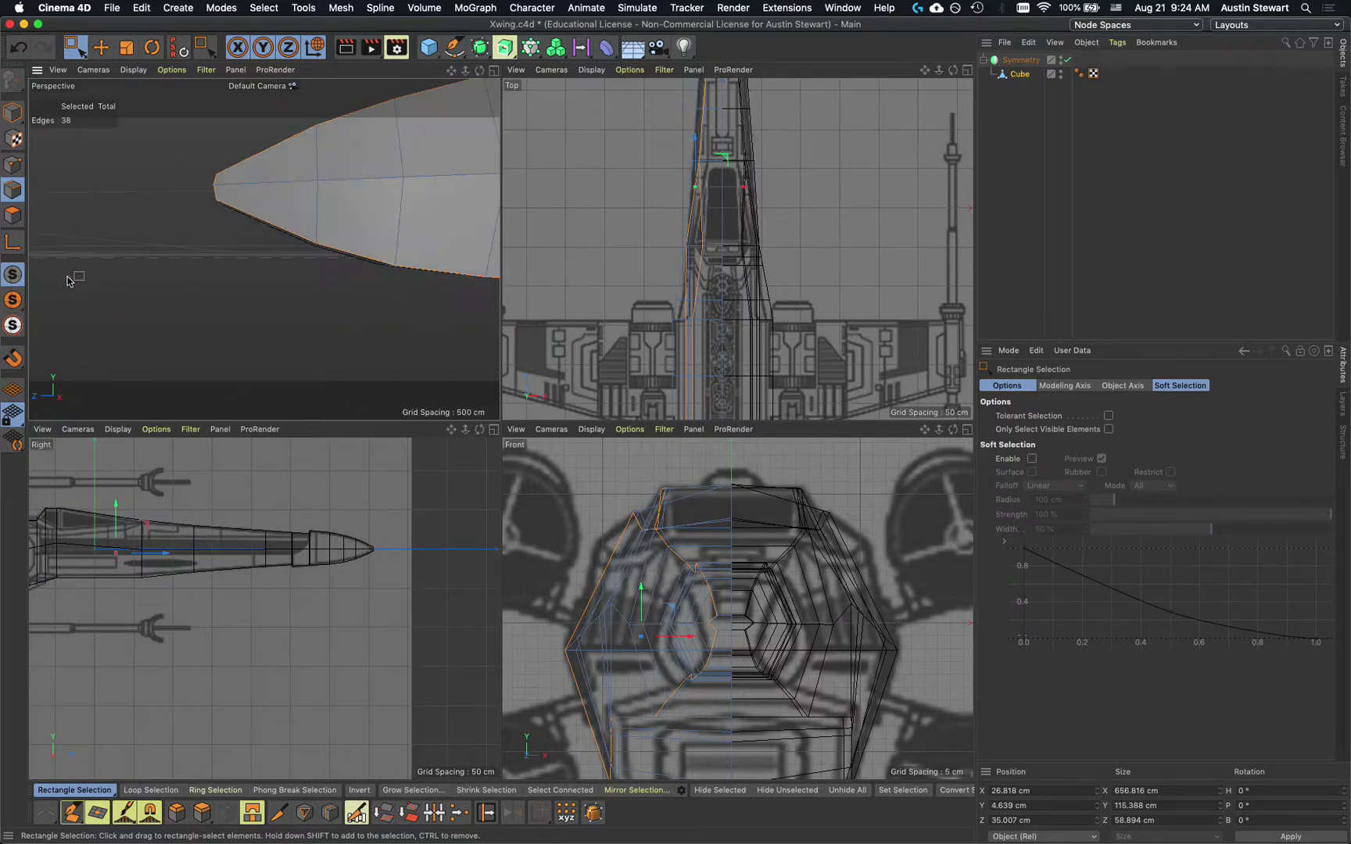
{"action": "scroll", "coordinate": [69, 280], "scroll_direction": "up", "scroll_amount": 8}
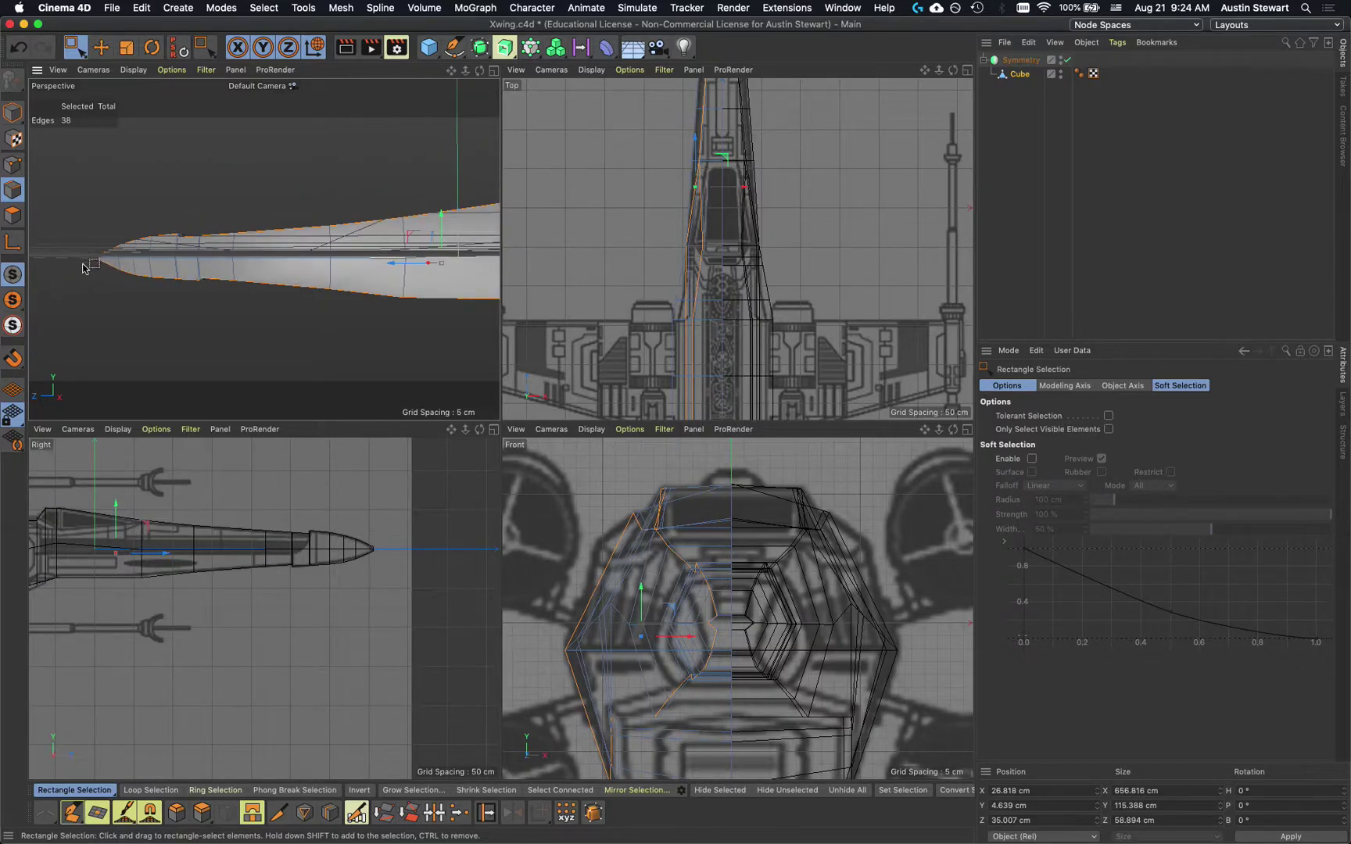
{"action": "scroll", "coordinate": [85, 267], "scroll_direction": "down", "scroll_amount": 3}
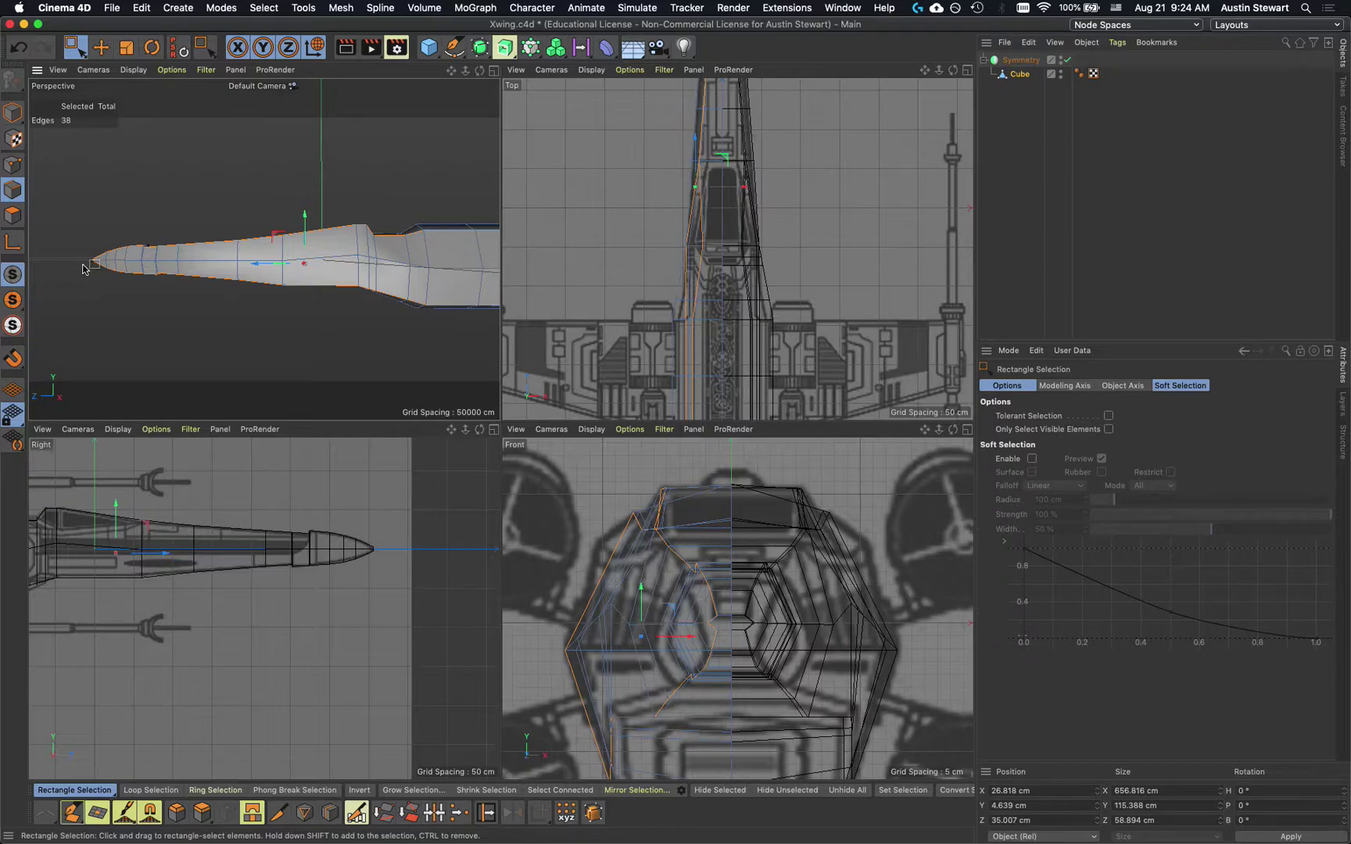
{"action": "scroll", "coordinate": [85, 269], "scroll_direction": "down", "scroll_amount": 2}
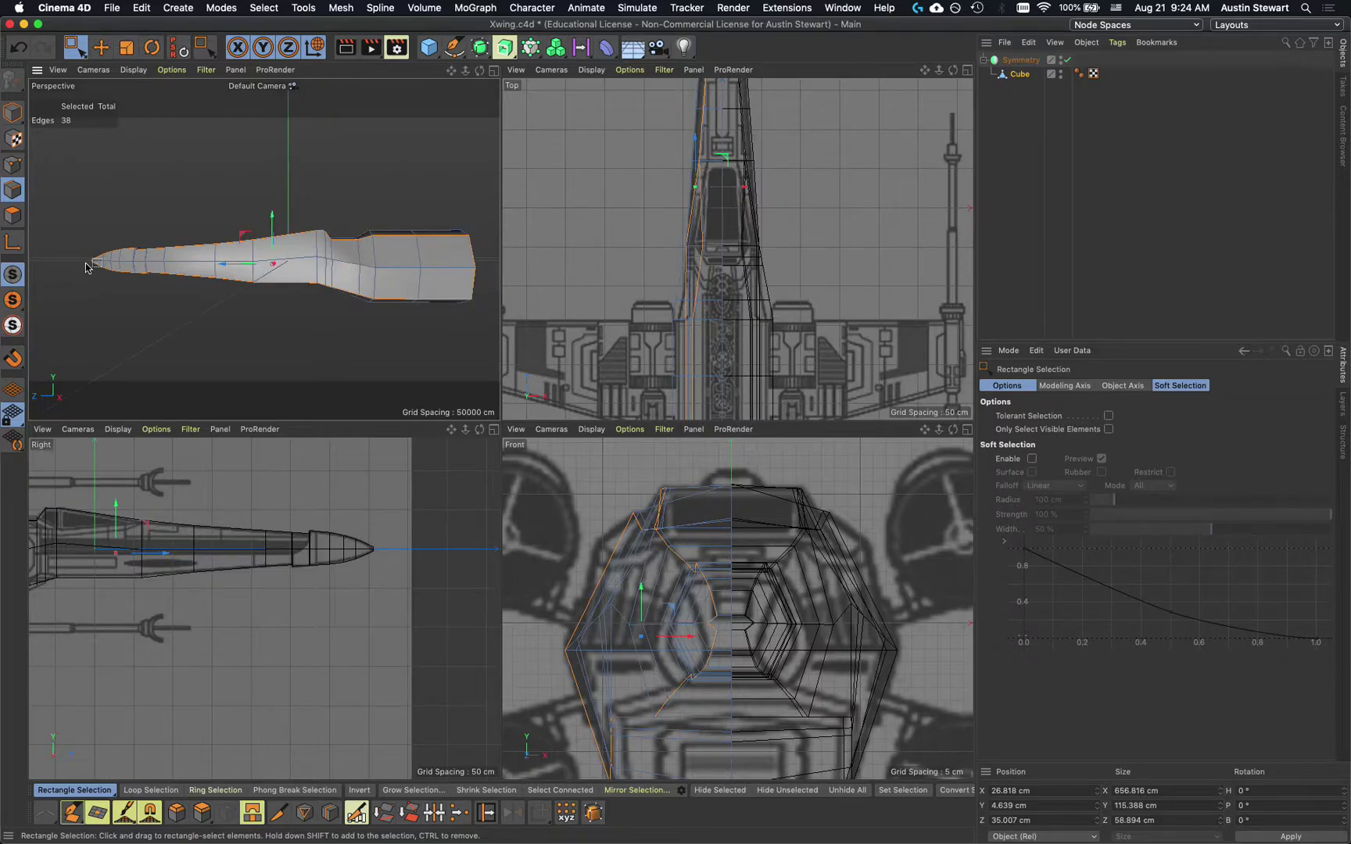
Try rectangle selections over the fuselage's lower half and undo both selection changes
{"action": "left_click_drag", "start_coordinate": [80, 260], "coordinate": [489, 361]}
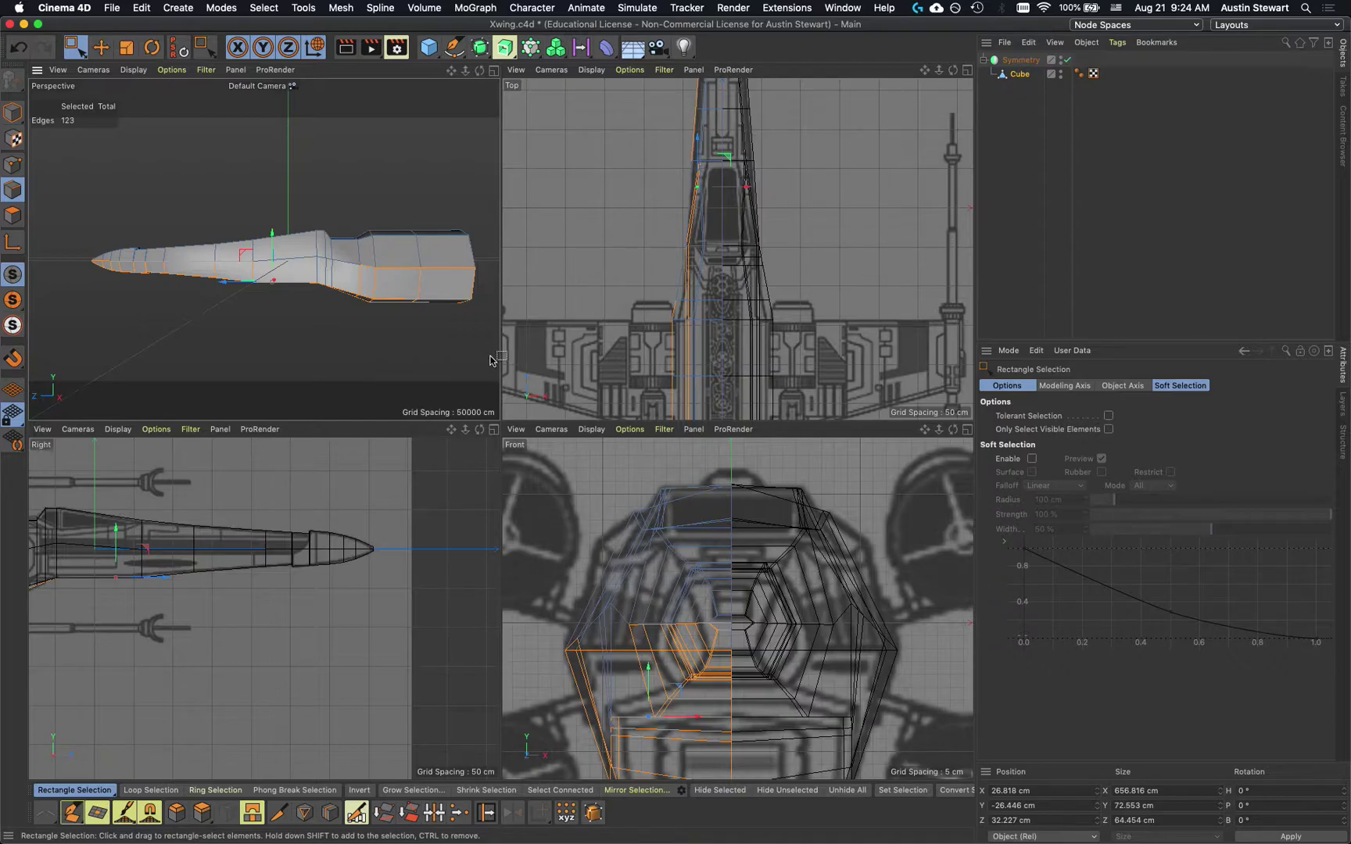
{"action": "key", "text": "super+z"}
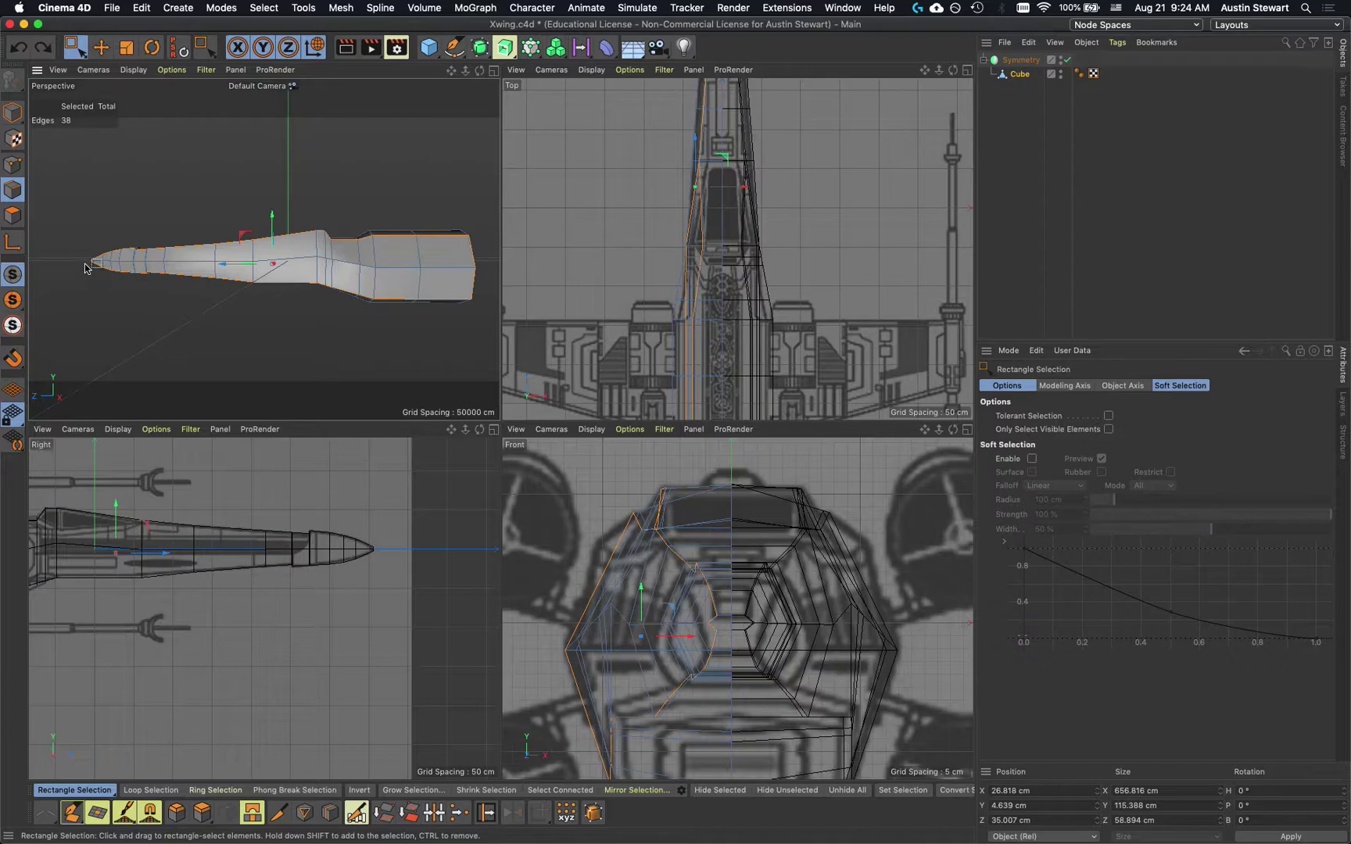
{"action": "left_click_drag", "start_coordinate": [84, 261], "coordinate": [517, 325]}
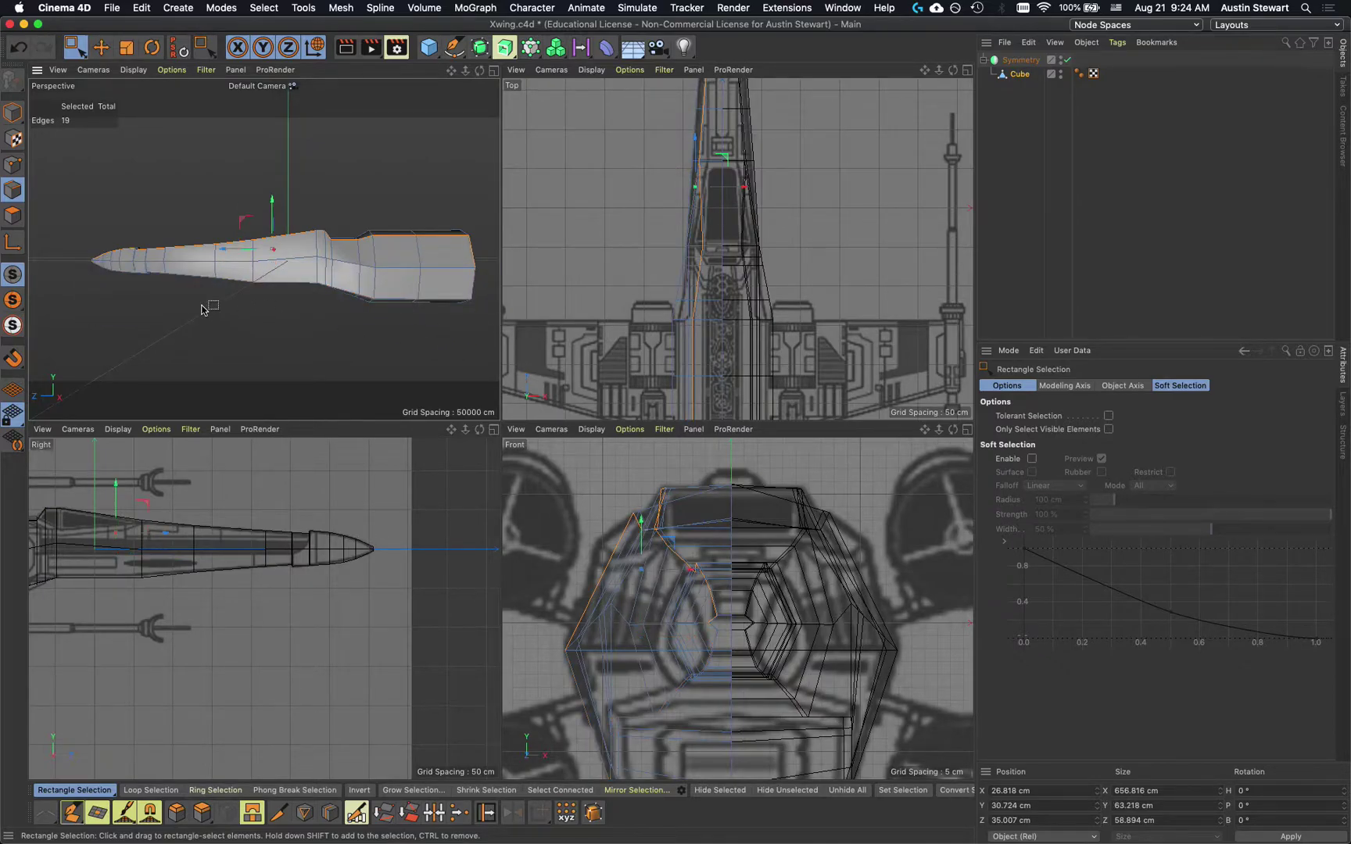
{"action": "key", "text": "super+z"}
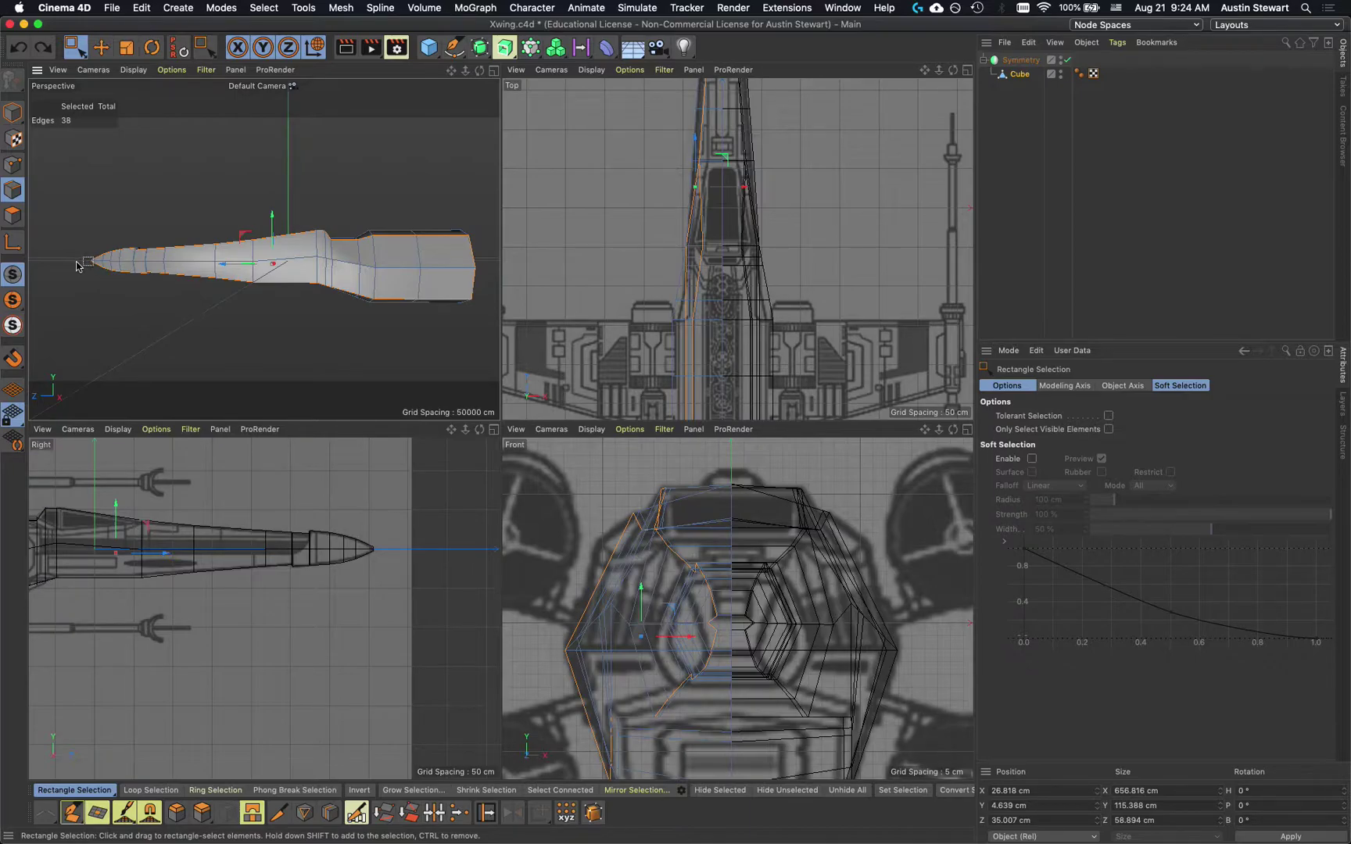
Deselect the fuselage's lower lengthwise edges and the extra rear and nose edges, keeping only the upper side edges selected
{"action": "left_click_drag", "start_coordinate": [76, 262], "coordinate": [482, 387]}
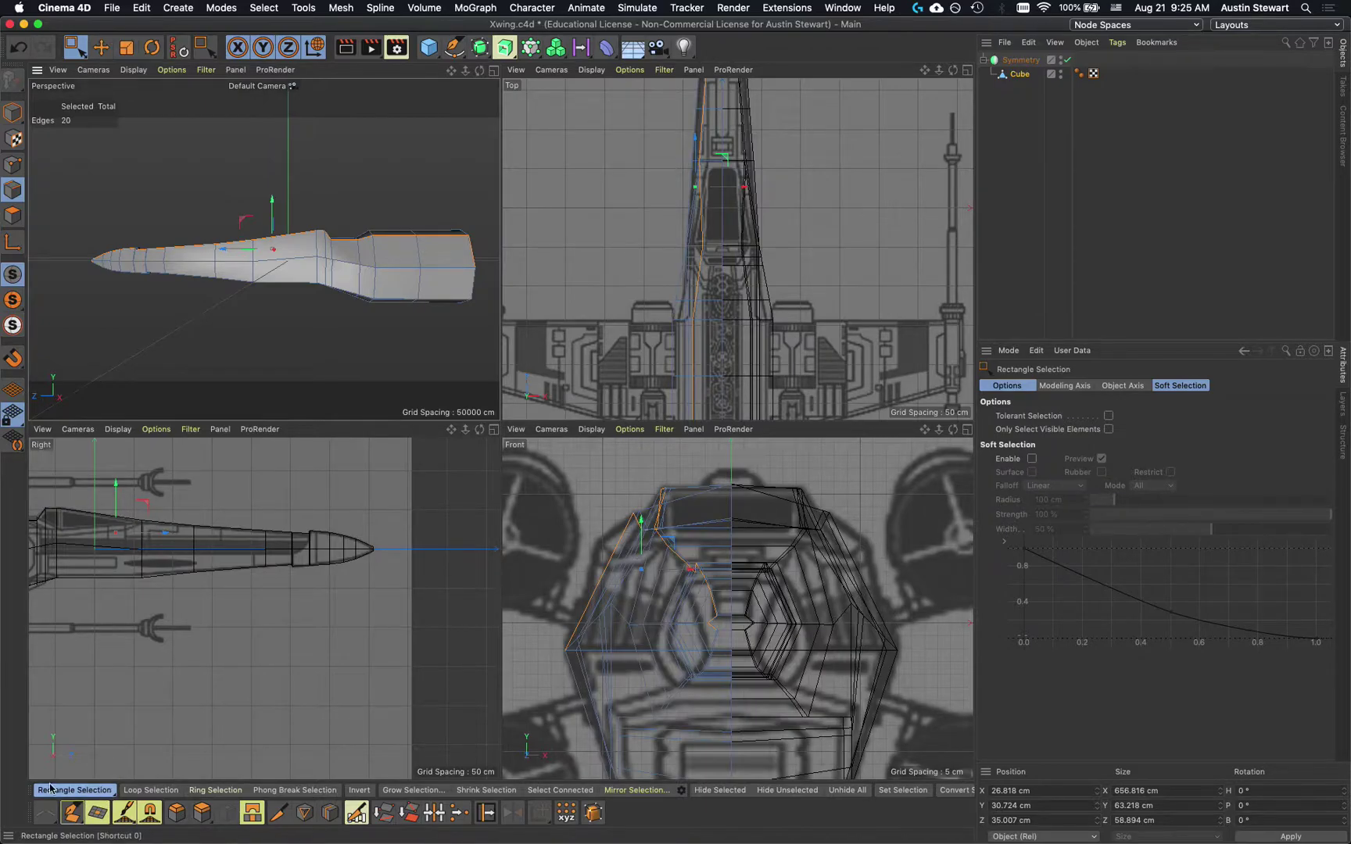
{"action": "left_click", "coordinate": [91, 794]}
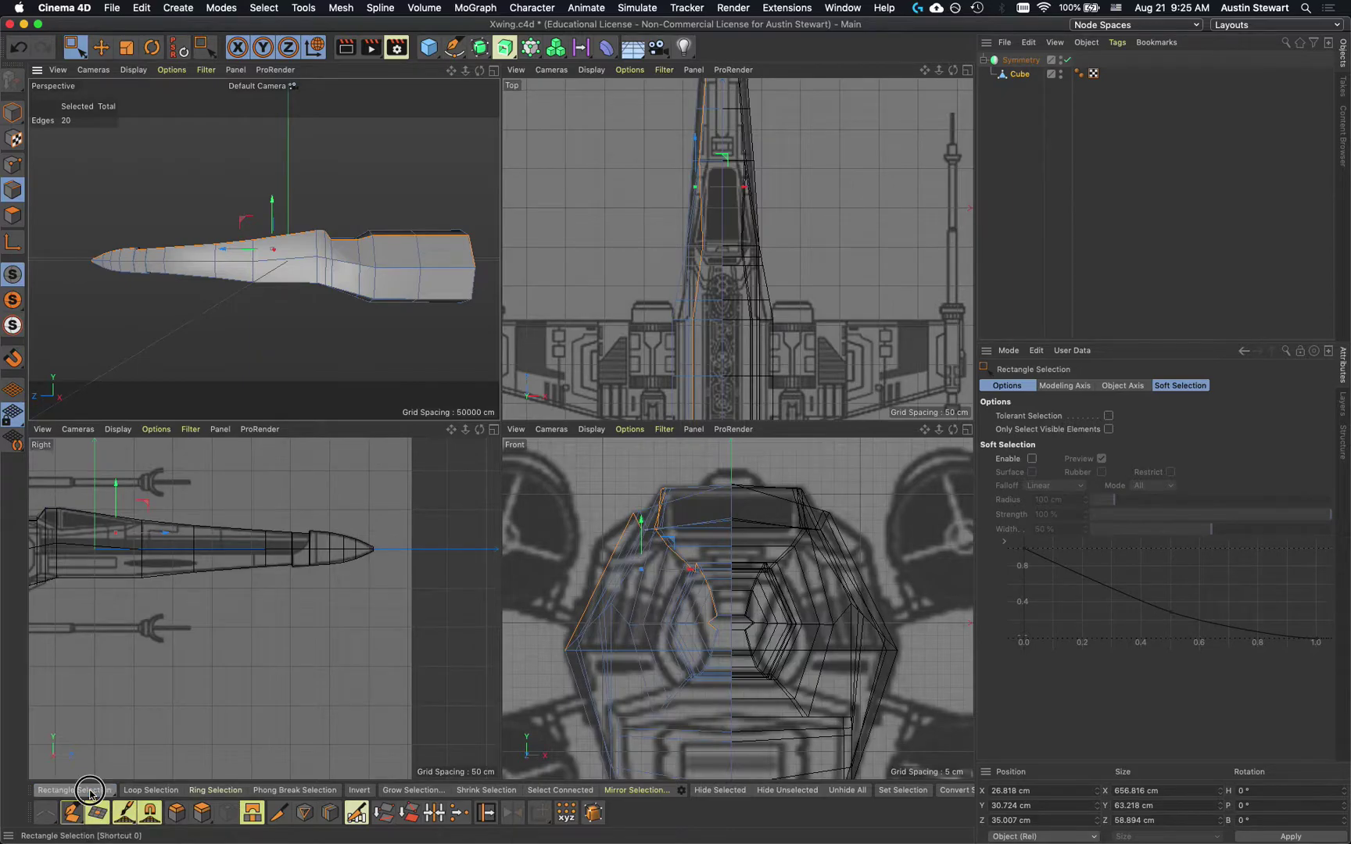
{"action": "left_click", "coordinate": [180, 753]}
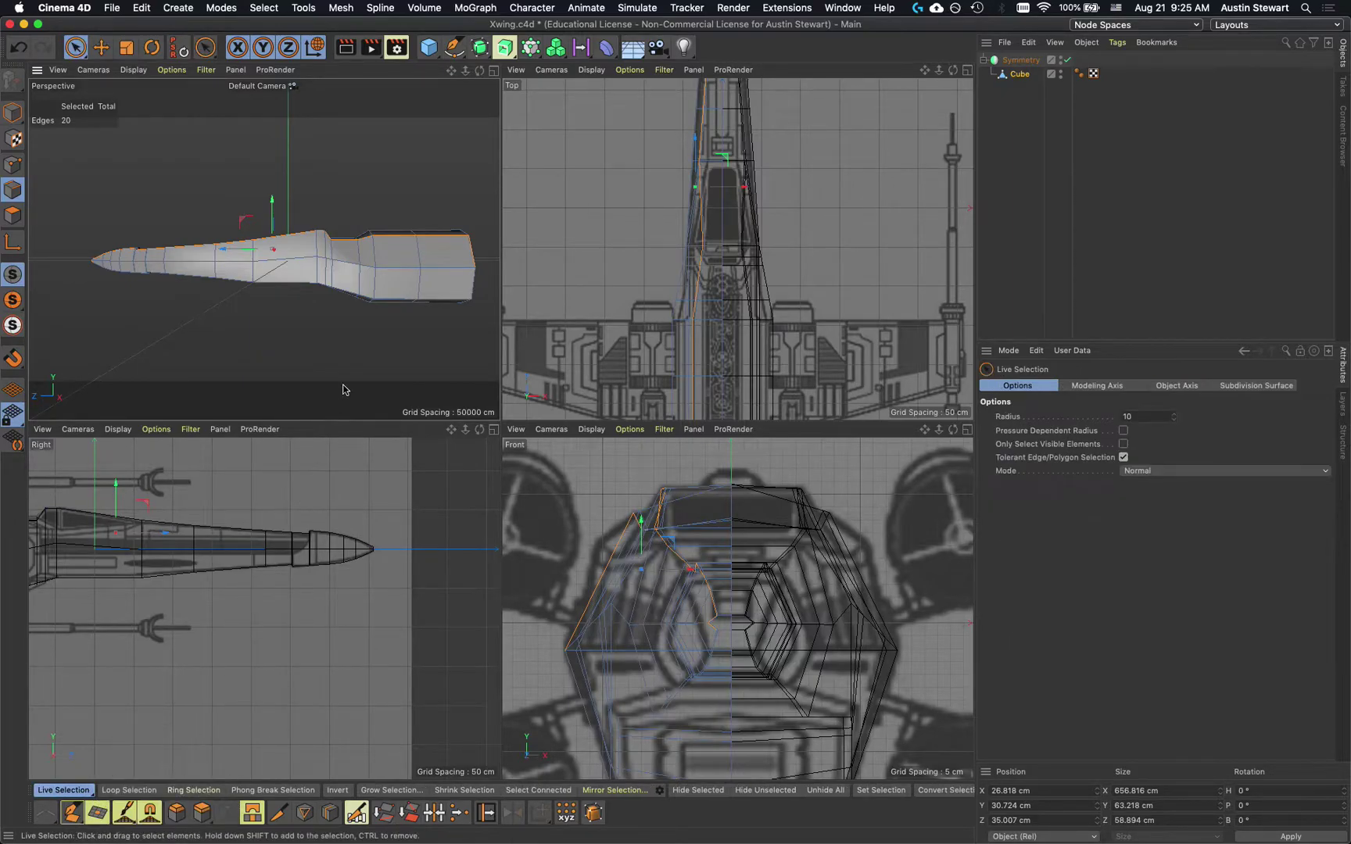
{"action": "left_click", "coordinate": [469, 256], "text": "ctrl"}
{"action": "scroll", "coordinate": [62, 258], "scroll_direction": "up", "scroll_amount": 5}
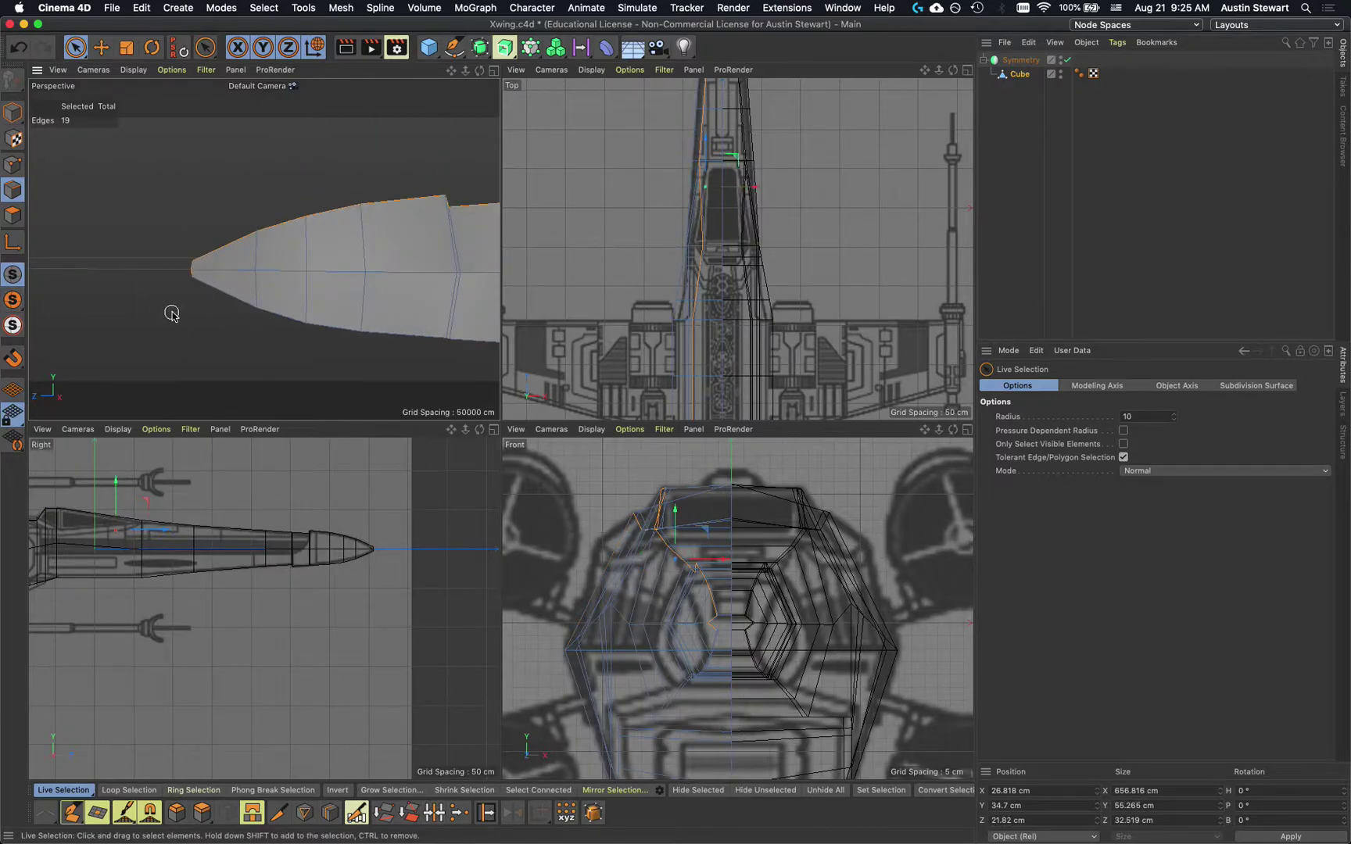
{"action": "mouse_move", "coordinate": [172, 308]}
{"action": "left_mouse_down", "text": "alt"}
{"action": "mouse_move", "coordinate": [232, 311]}
{"action": "mouse_move", "coordinate": [205, 280]}
{"action": "mouse_move", "coordinate": [163, 274]}
{"action": "left_mouse_up", "text": "alt"}
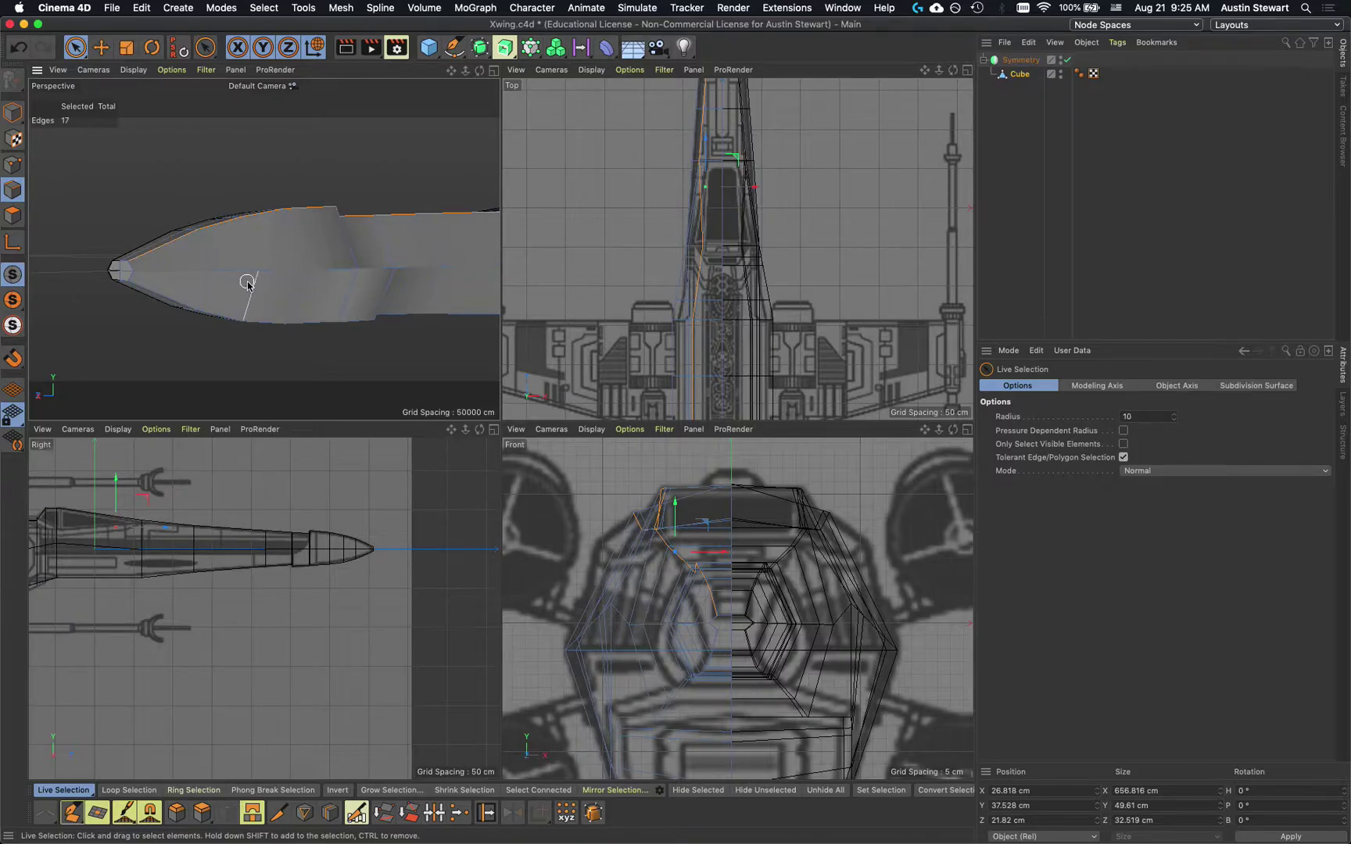
Examine the selected upper side edges along the fuselage and look through the mesh commands for an edge-moving tool
{"action": "scroll", "coordinate": [250, 282], "scroll_direction": "down", "scroll_amount": 5}
{"action": "middle_click_drag", "start_coordinate": [344, 298], "coordinate": [227, 304], "text": "alt"}
{"action": "mouse_move", "coordinate": [266, 302]}
{"action": "left_mouse_down", "text": "alt"}
{"action": "mouse_move", "coordinate": [223, 313]}
{"action": "mouse_move", "coordinate": [232, 338]}
{"action": "mouse_move", "coordinate": [307, 353]}
{"action": "mouse_move", "coordinate": [273, 304]}
{"action": "left_mouse_up", "text": "alt"}
{"action": "scroll", "coordinate": [272, 305], "scroll_direction": "up", "scroll_amount": 6}
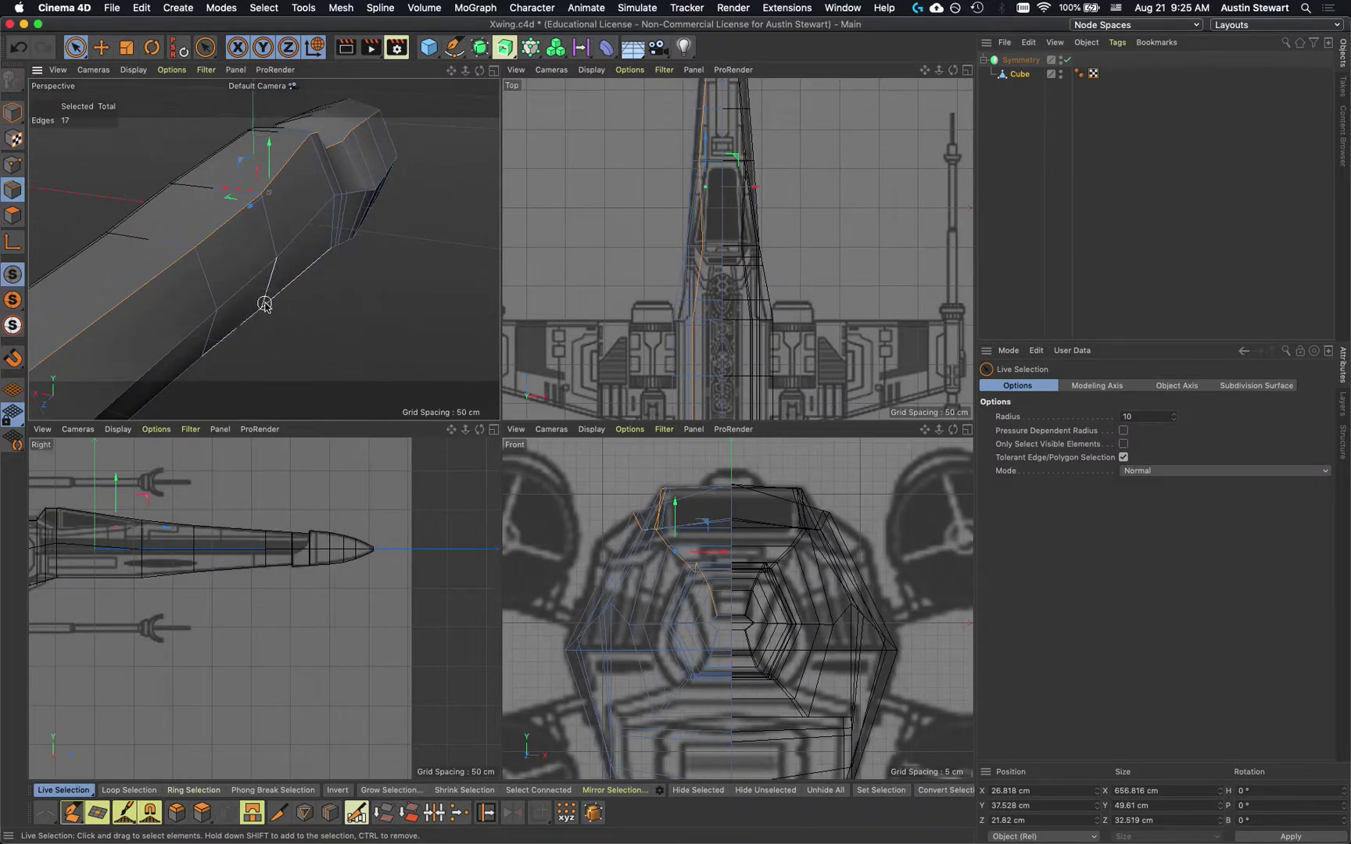
{"action": "mouse_move", "coordinate": [266, 301]}
{"action": "left_mouse_down", "text": "alt"}
{"action": "mouse_move", "coordinate": [358, 274]}
{"action": "mouse_move", "coordinate": [341, 265]}
{"action": "left_mouse_up", "text": "alt"}
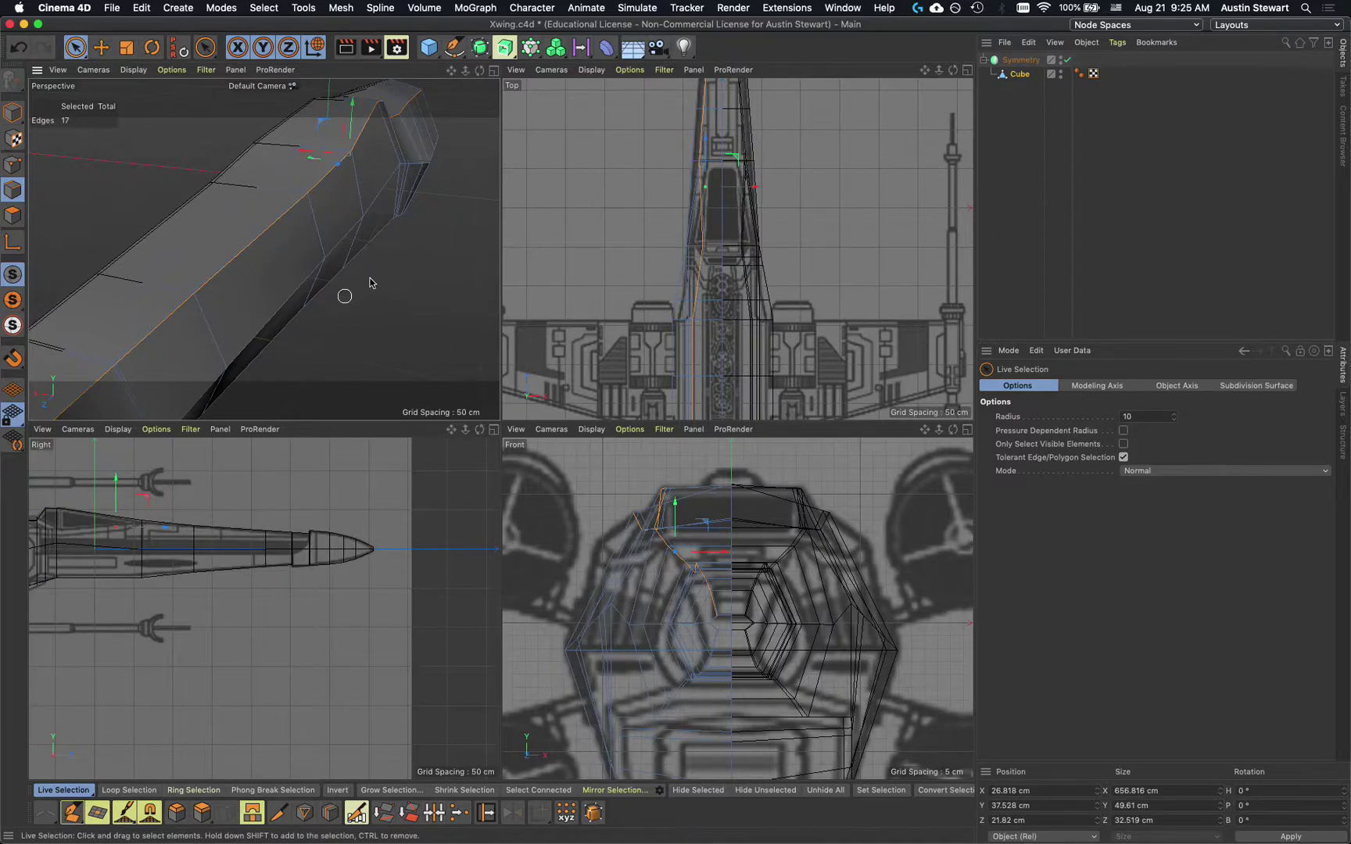
{"action": "left_click", "coordinate": [339, 8]}
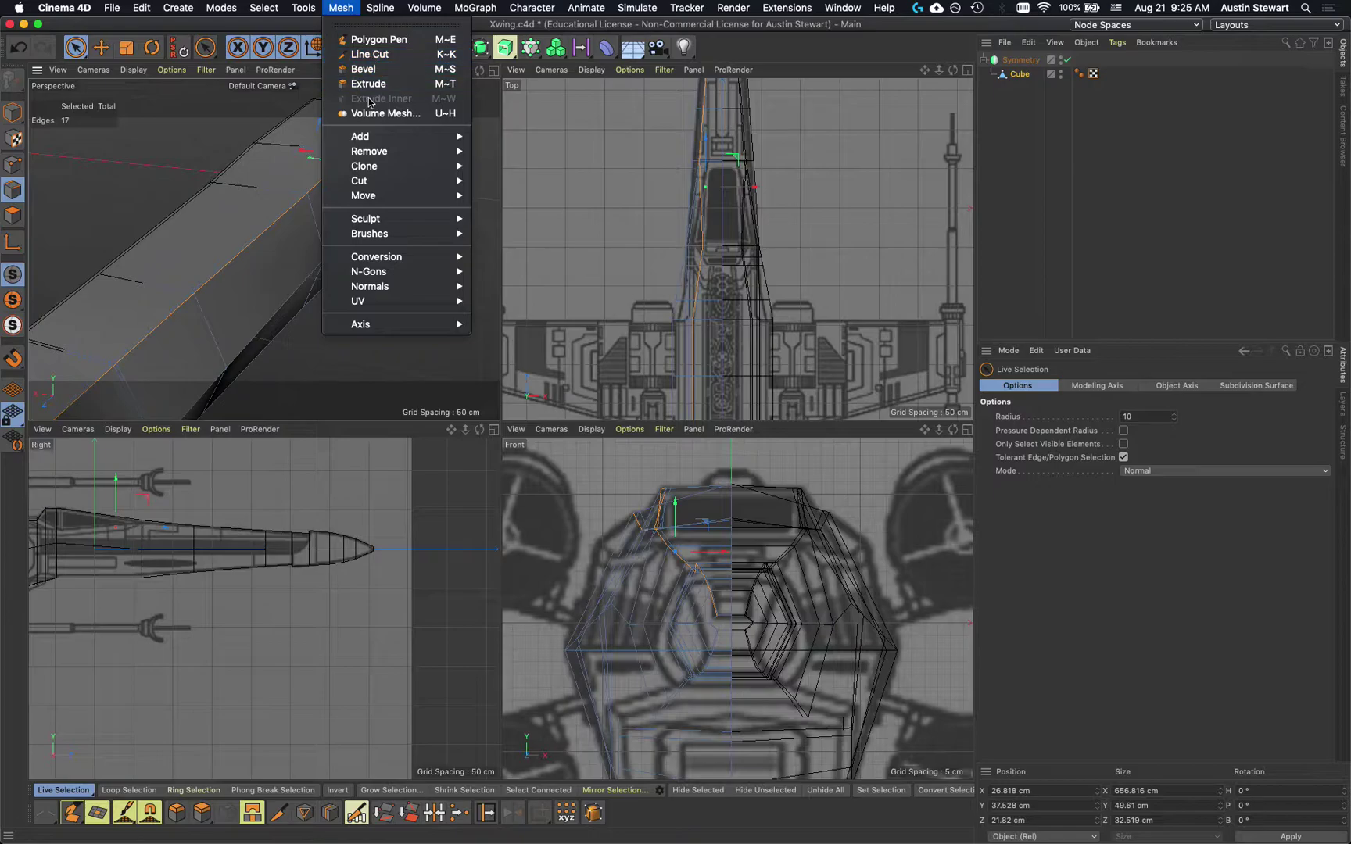
{"action": "mouse_move", "coordinate": [371, 139]}
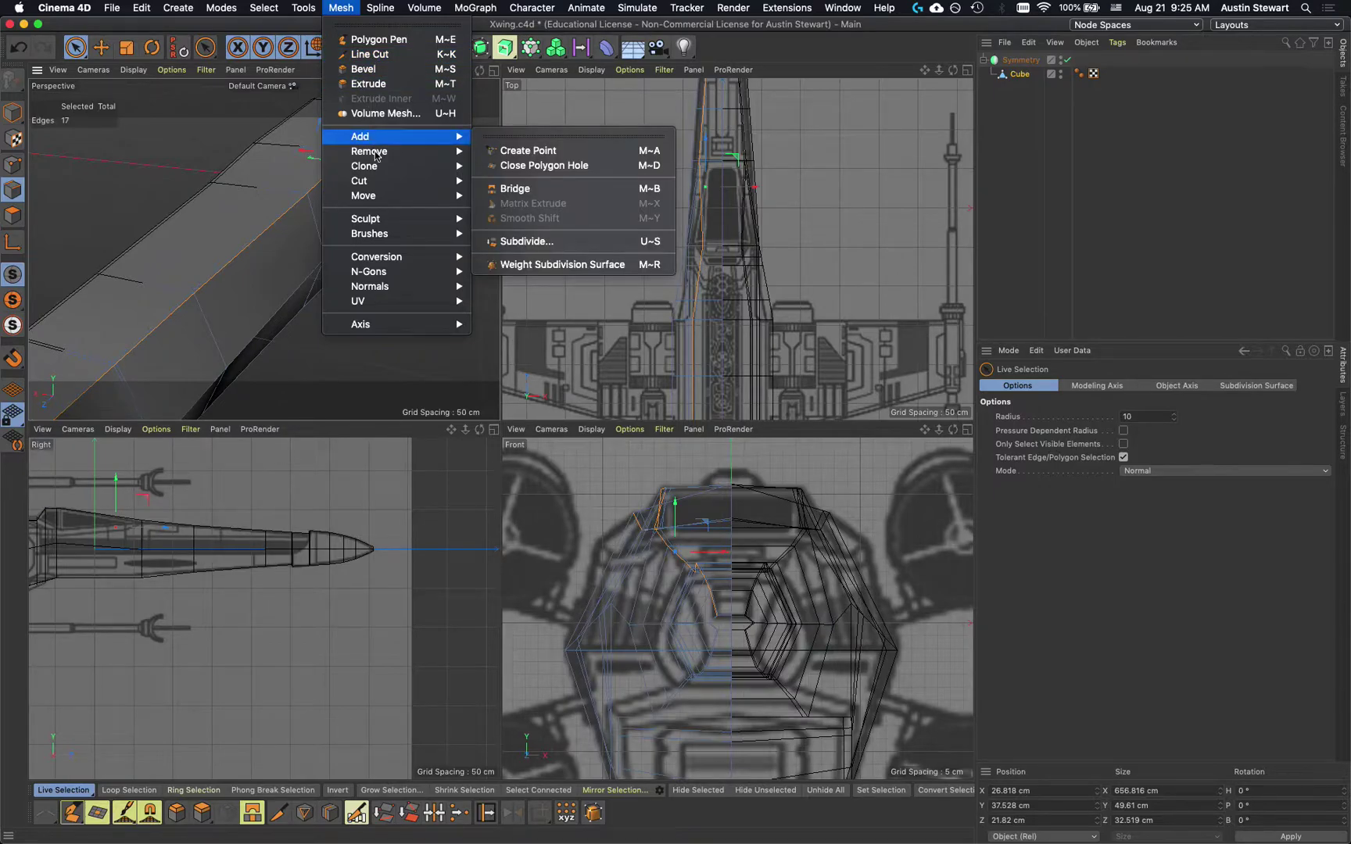
{"action": "mouse_move", "coordinate": [382, 173]}
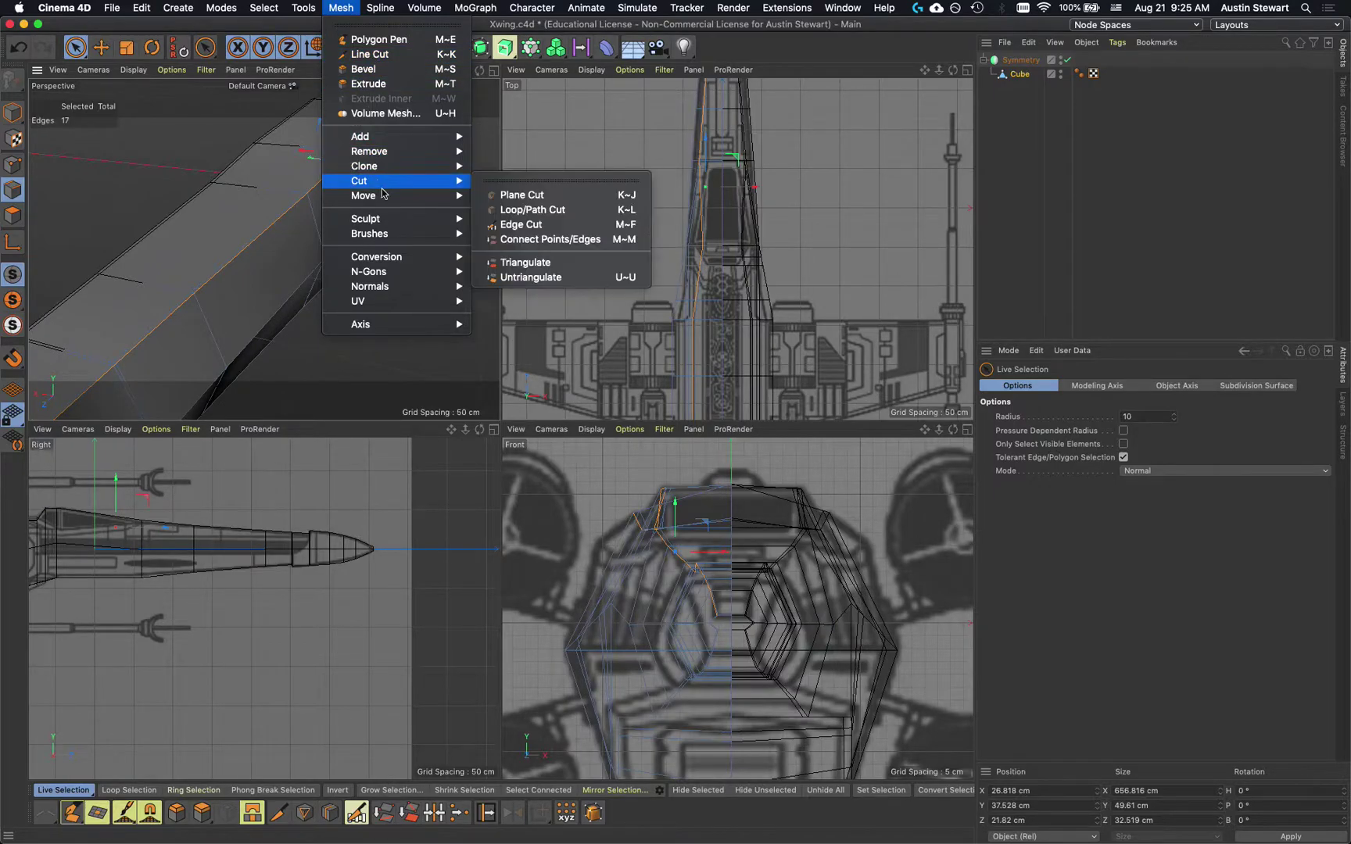
{"action": "mouse_move", "coordinate": [383, 201]}
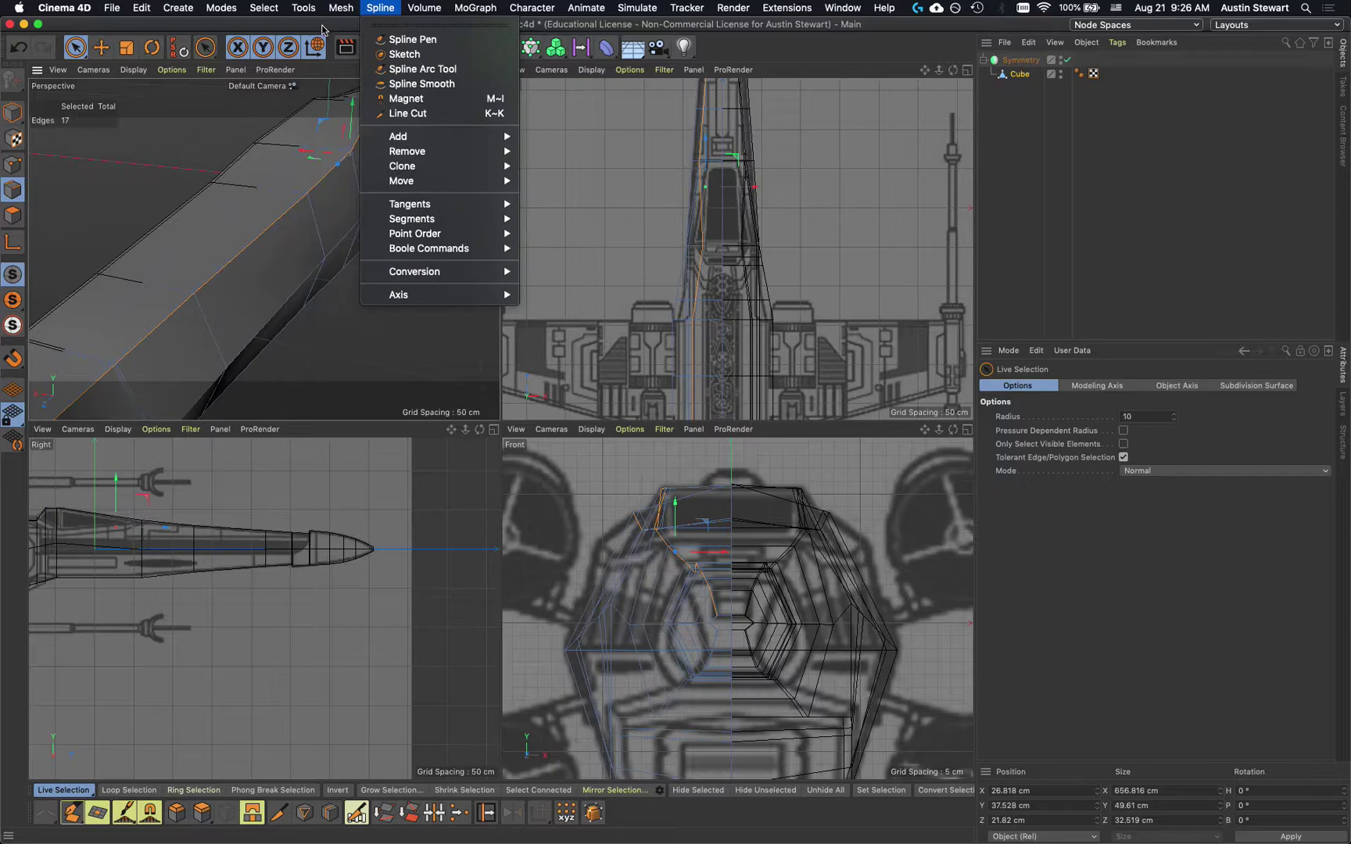
{"action": "left_click", "coordinate": [322, 25]}
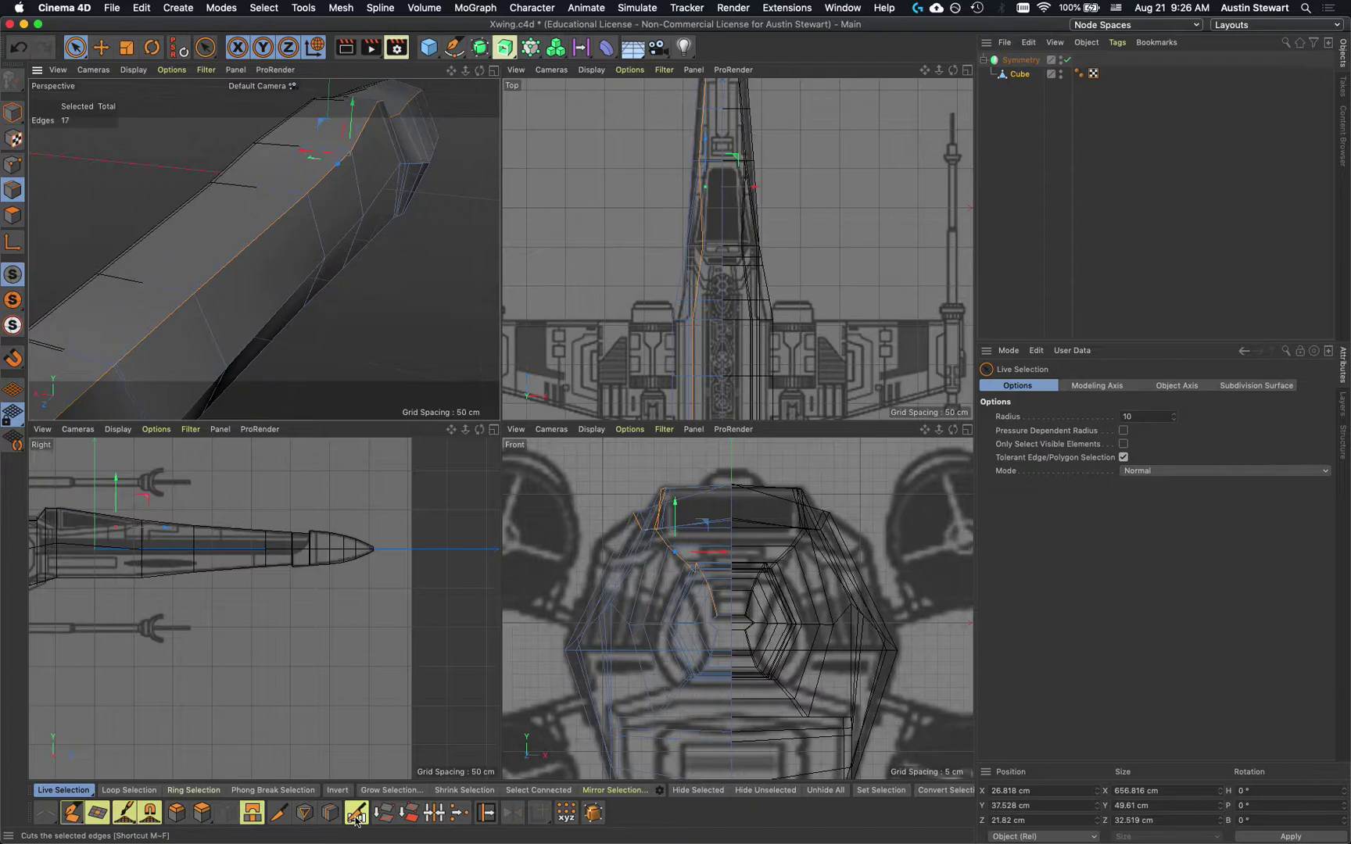
Slide the selected upper lengthwise edges down the fuselage's side with Edge Slide, at an offset of about -3.74 cm
{"action": "left_click", "coordinate": [485, 813]}
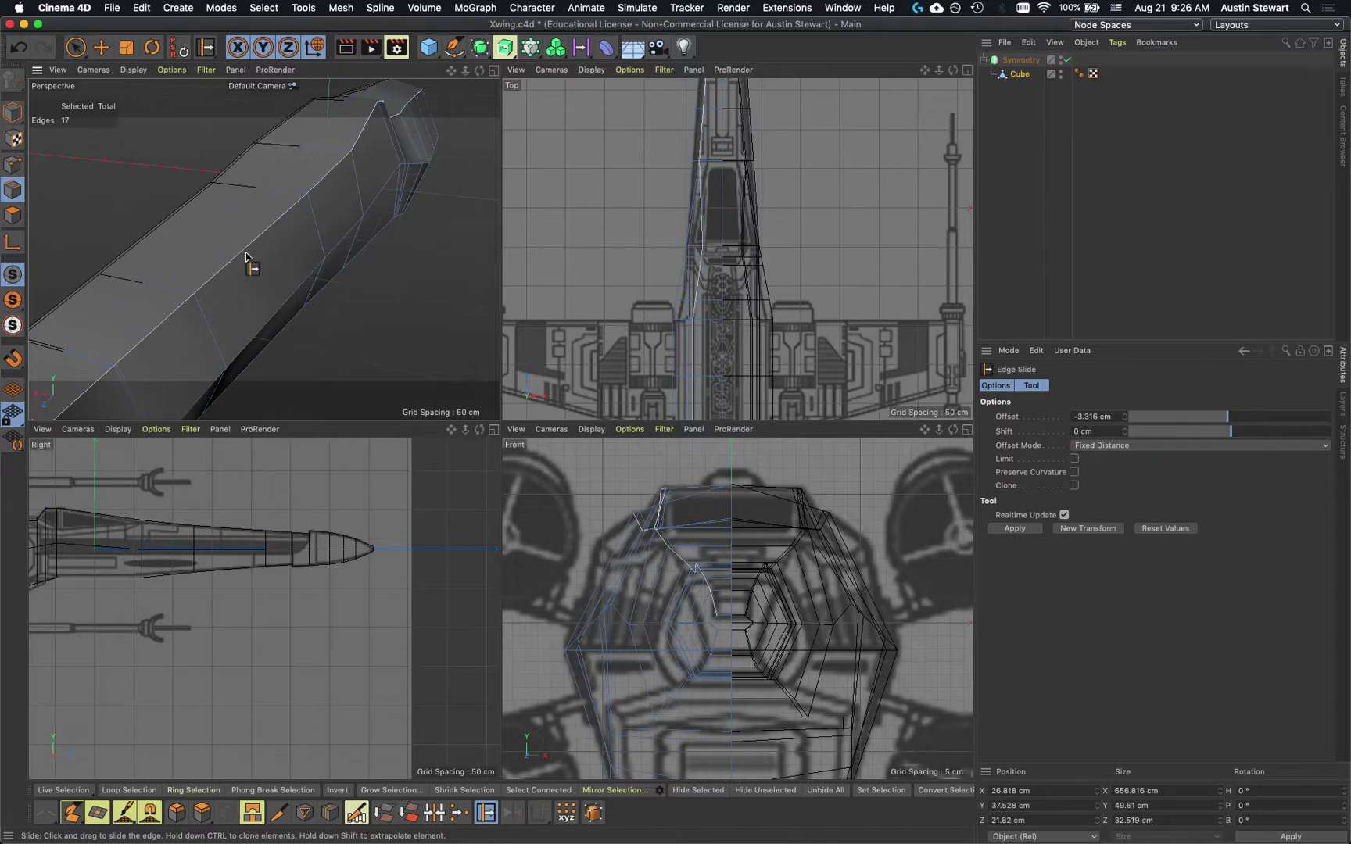
{"action": "left_click_drag", "start_coordinate": [253, 257], "coordinate": [253, 287]}
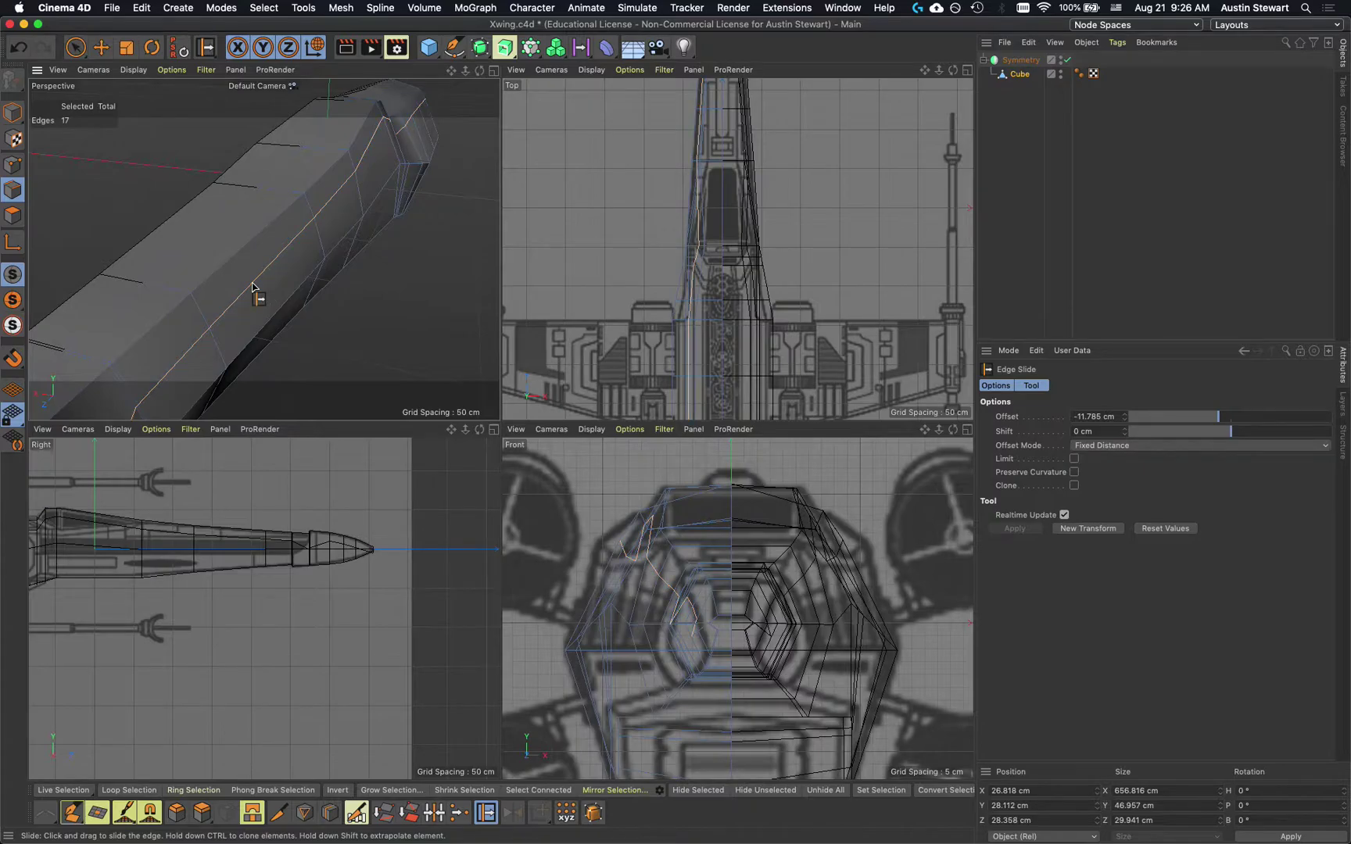
{"action": "scroll", "coordinate": [254, 295], "scroll_direction": "down", "scroll_amount": 6}
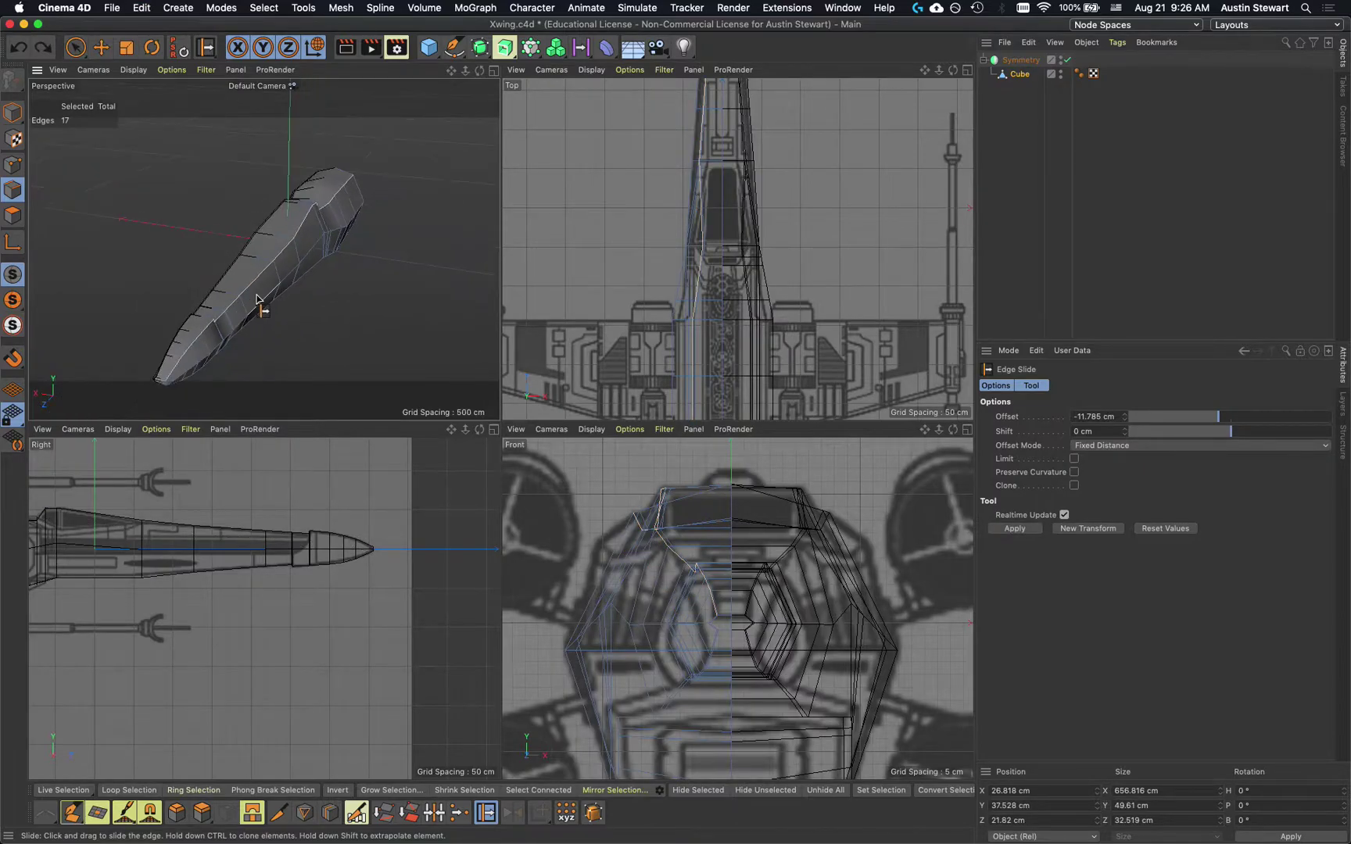
{"action": "mouse_move", "coordinate": [259, 283]}
{"action": "left_mouse_down"}
{"action": "mouse_move", "coordinate": [271, 344]}
{"action": "mouse_move", "coordinate": [260, 326]}
{"action": "mouse_move", "coordinate": [271, 310]}
{"action": "mouse_move", "coordinate": [210, 216]}
{"action": "mouse_move", "coordinate": [242, 281]}
{"action": "mouse_move", "coordinate": [266, 290]}
{"action": "mouse_move", "coordinate": [258, 274]}
{"action": "mouse_move", "coordinate": [275, 300]}
{"action": "mouse_move", "coordinate": [263, 279]}
{"action": "left_mouse_up"}
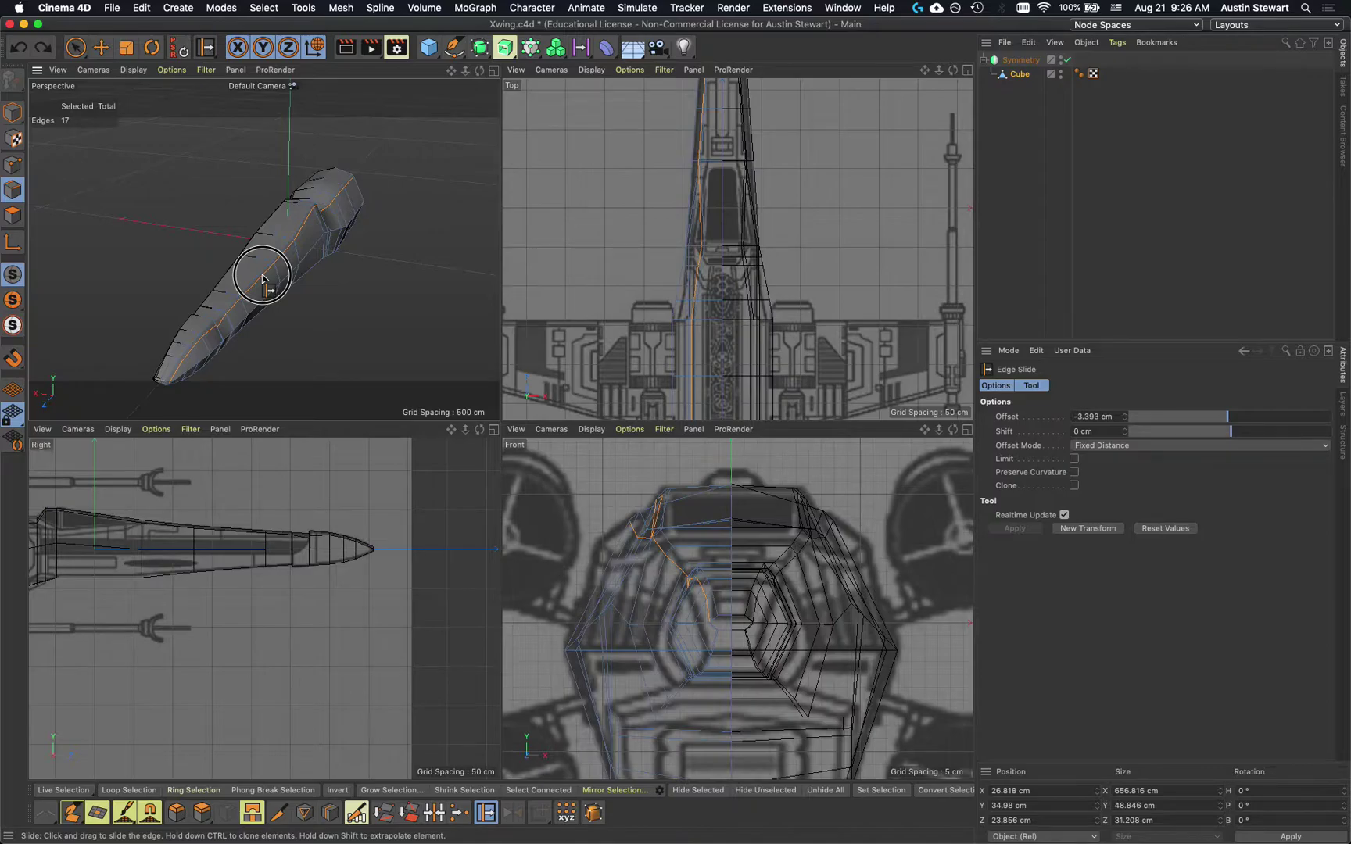
{"action": "left_click_drag", "start_coordinate": [263, 277], "coordinate": [262, 277]}
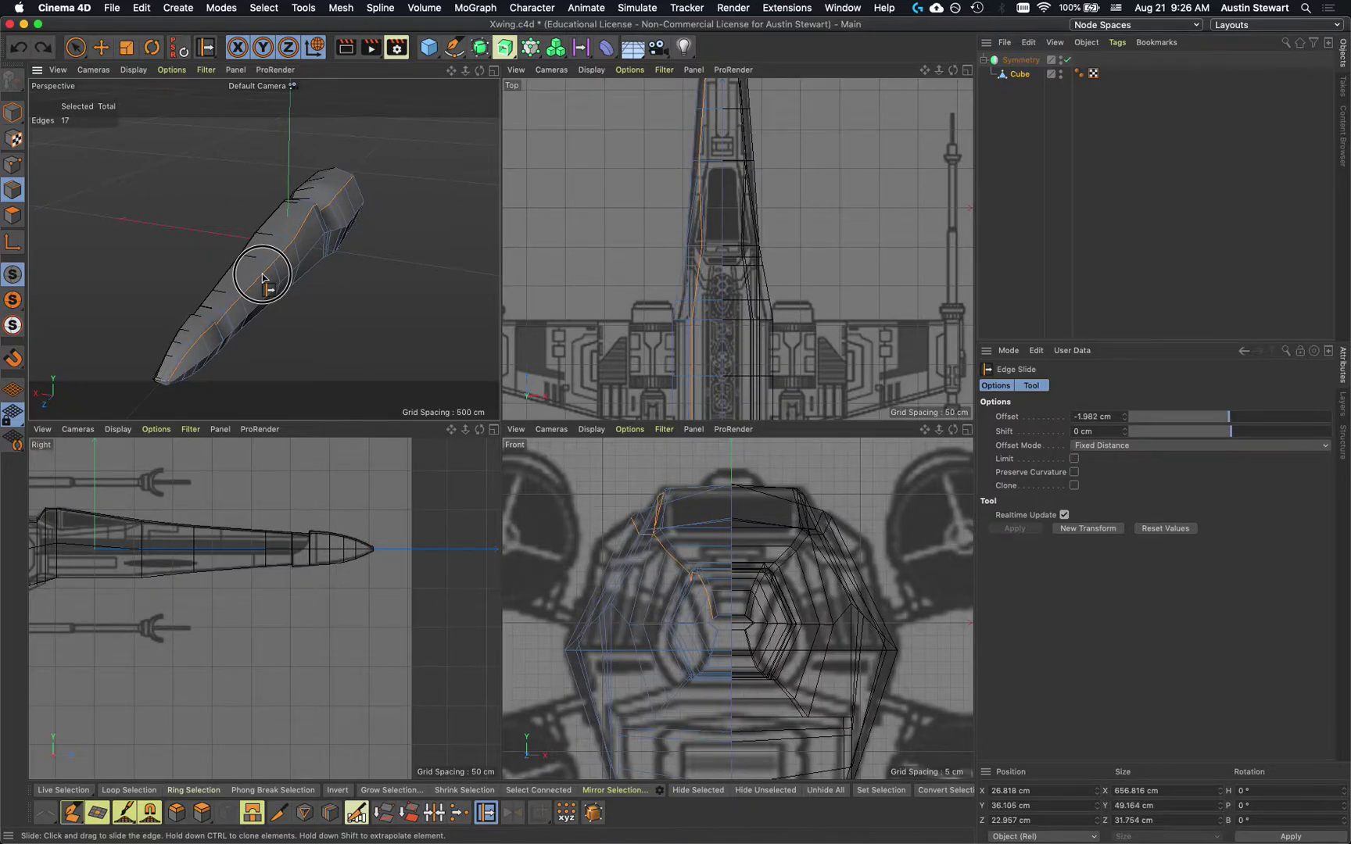
{"action": "left_click_drag", "start_coordinate": [263, 277], "coordinate": [263, 278]}
{"action": "left_click_drag", "start_coordinate": [263, 278], "coordinate": [264, 278]}
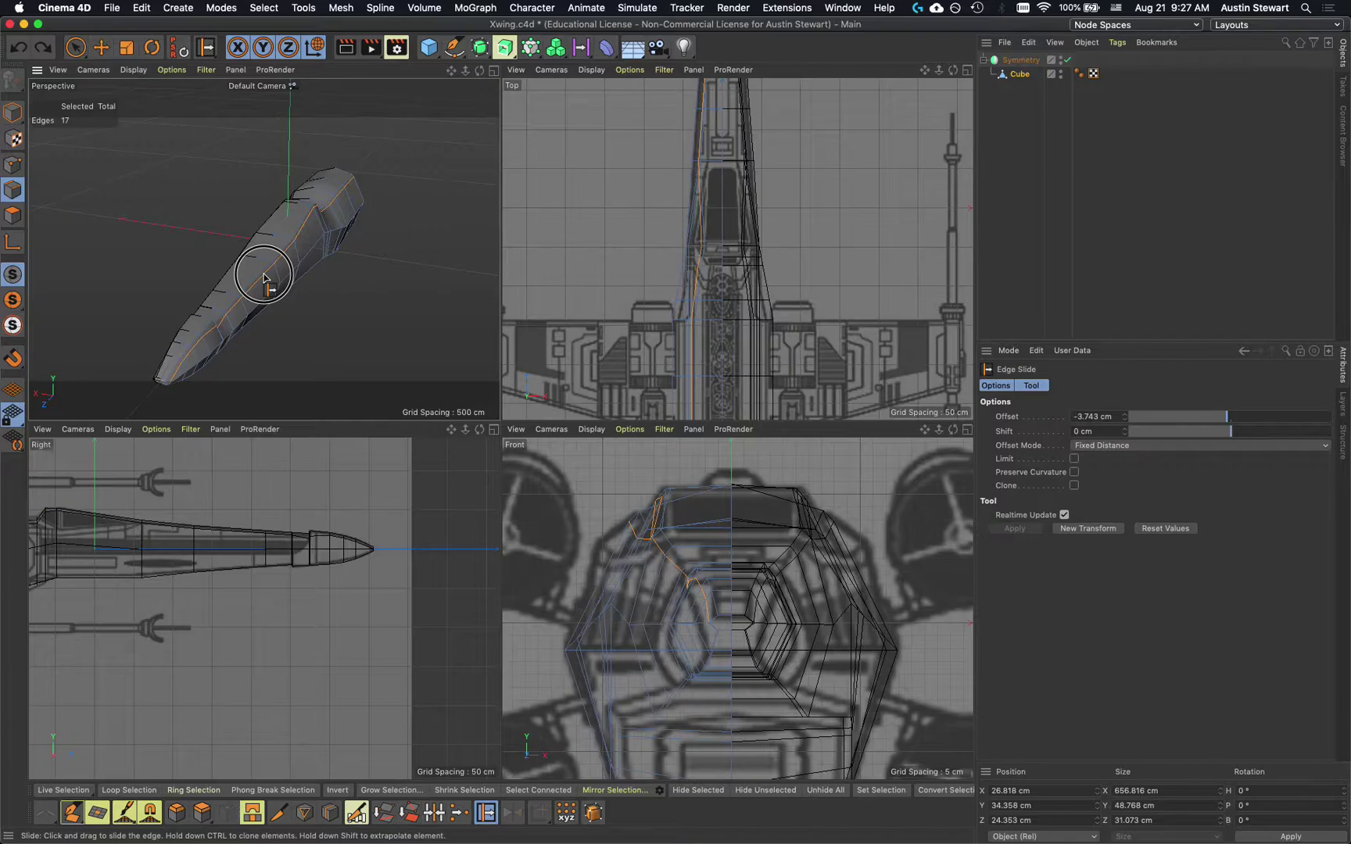
{"action": "left_click_drag", "start_coordinate": [264, 278], "coordinate": [264, 278]}
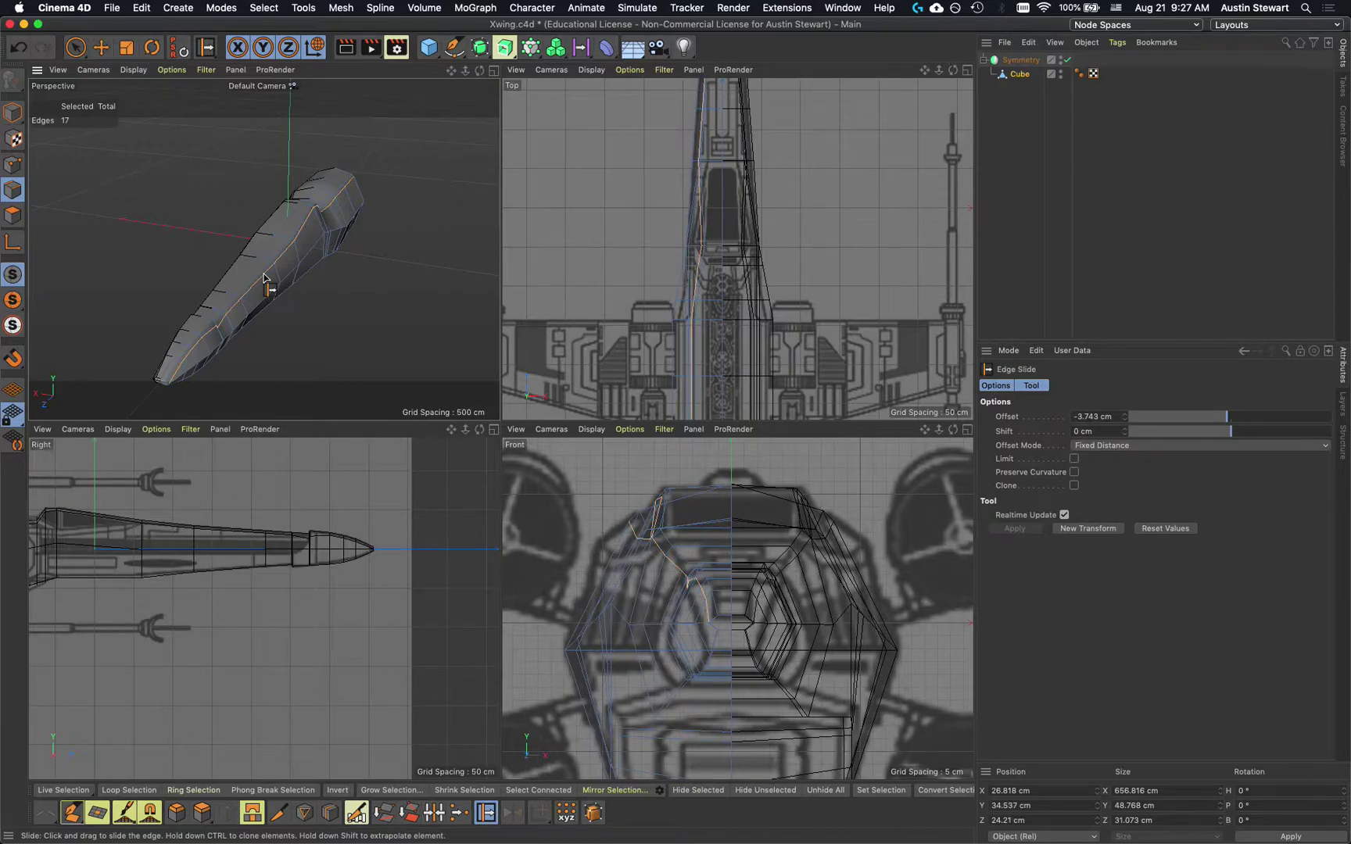
Switch to point editing and slide the outer corner point of the nose tip along its edge, ending at an offset of about 6.2%
{"action": "scroll", "coordinate": [173, 347], "scroll_direction": "down", "scroll_amount": 2}
{"action": "scroll", "coordinate": [173, 346], "scroll_direction": "up", "scroll_amount": 4}
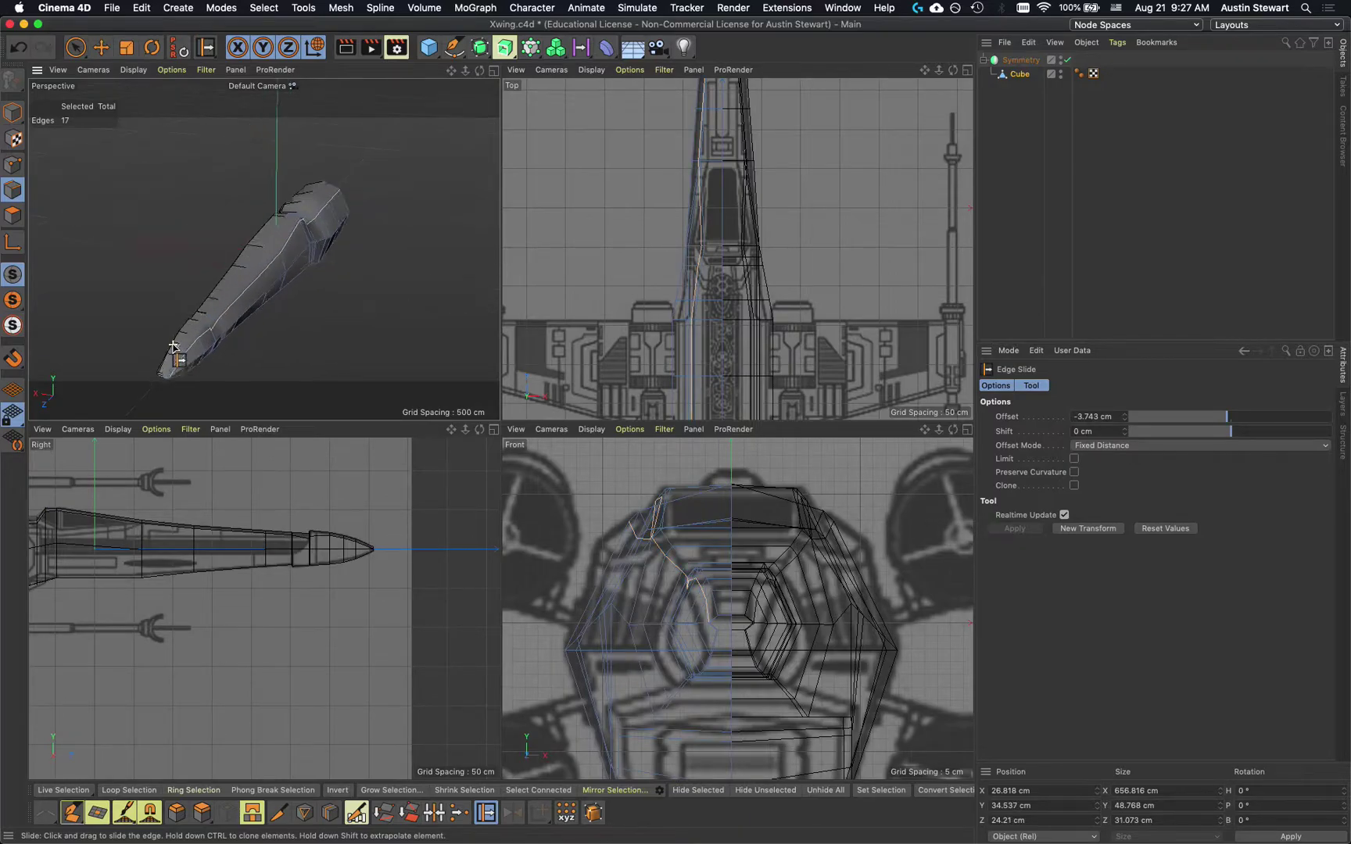
{"action": "scroll", "coordinate": [202, 316], "scroll_direction": "up", "scroll_amount": 5}
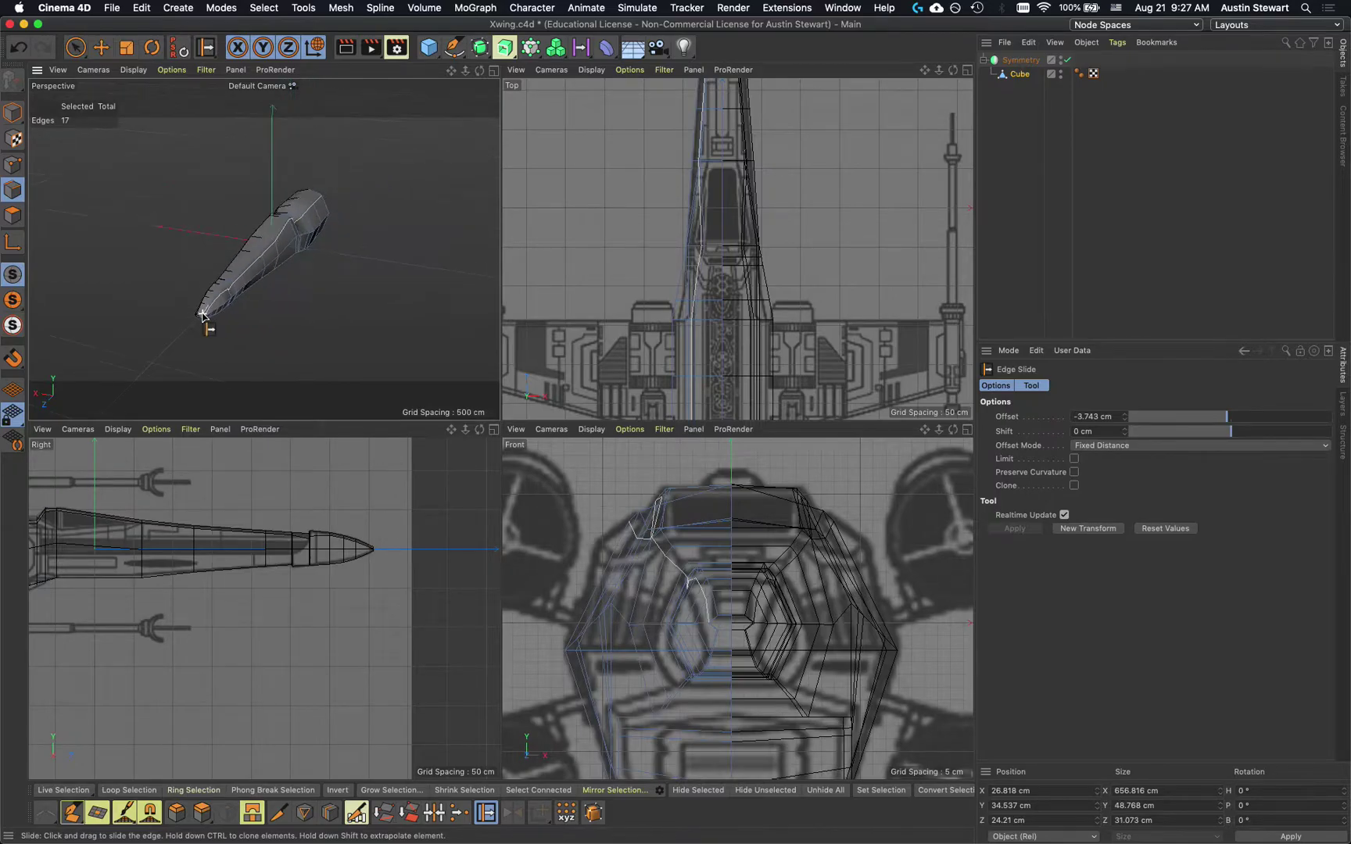
{"action": "scroll", "coordinate": [203, 316], "scroll_direction": "down", "scroll_amount": 2}
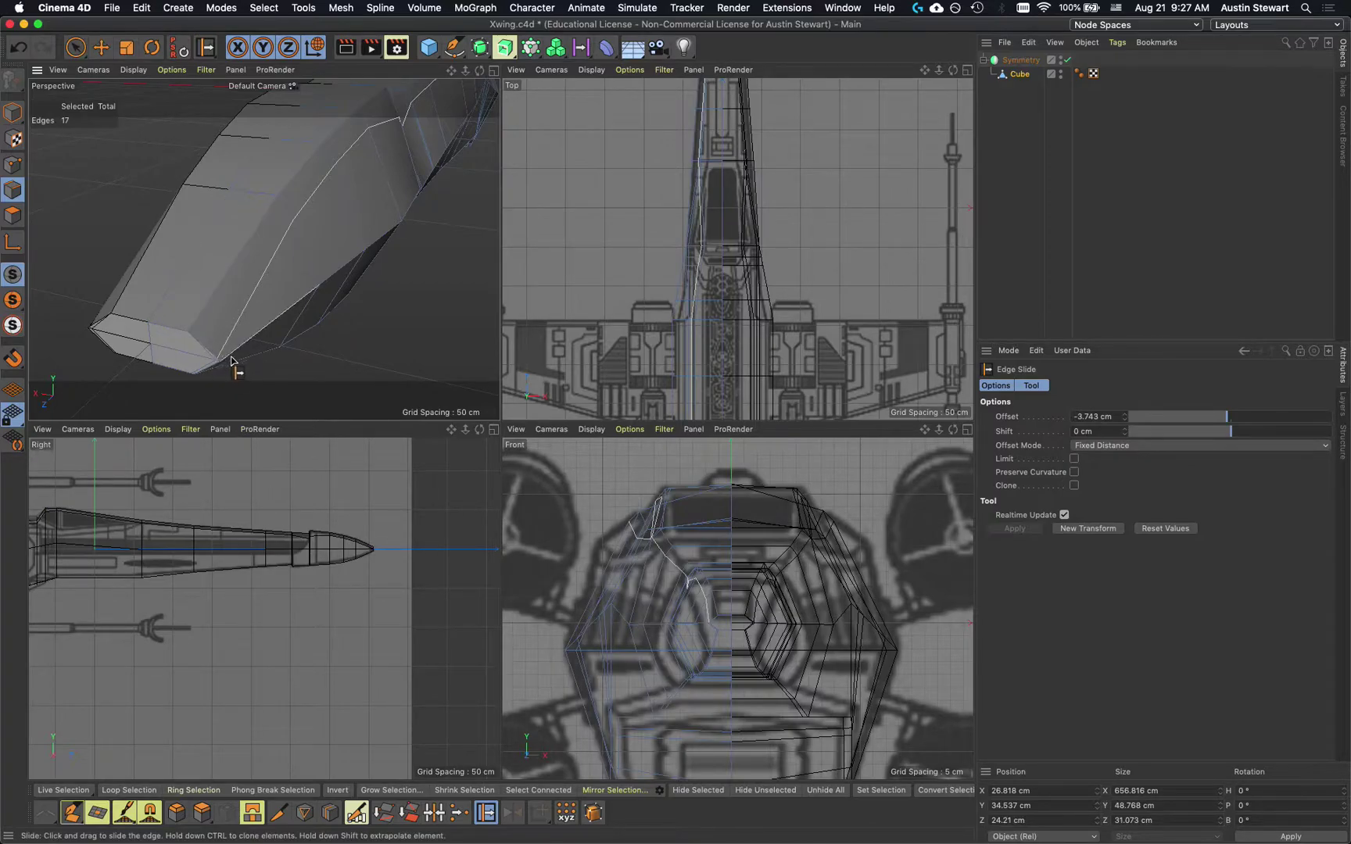
{"action": "left_click", "coordinate": [13, 165]}
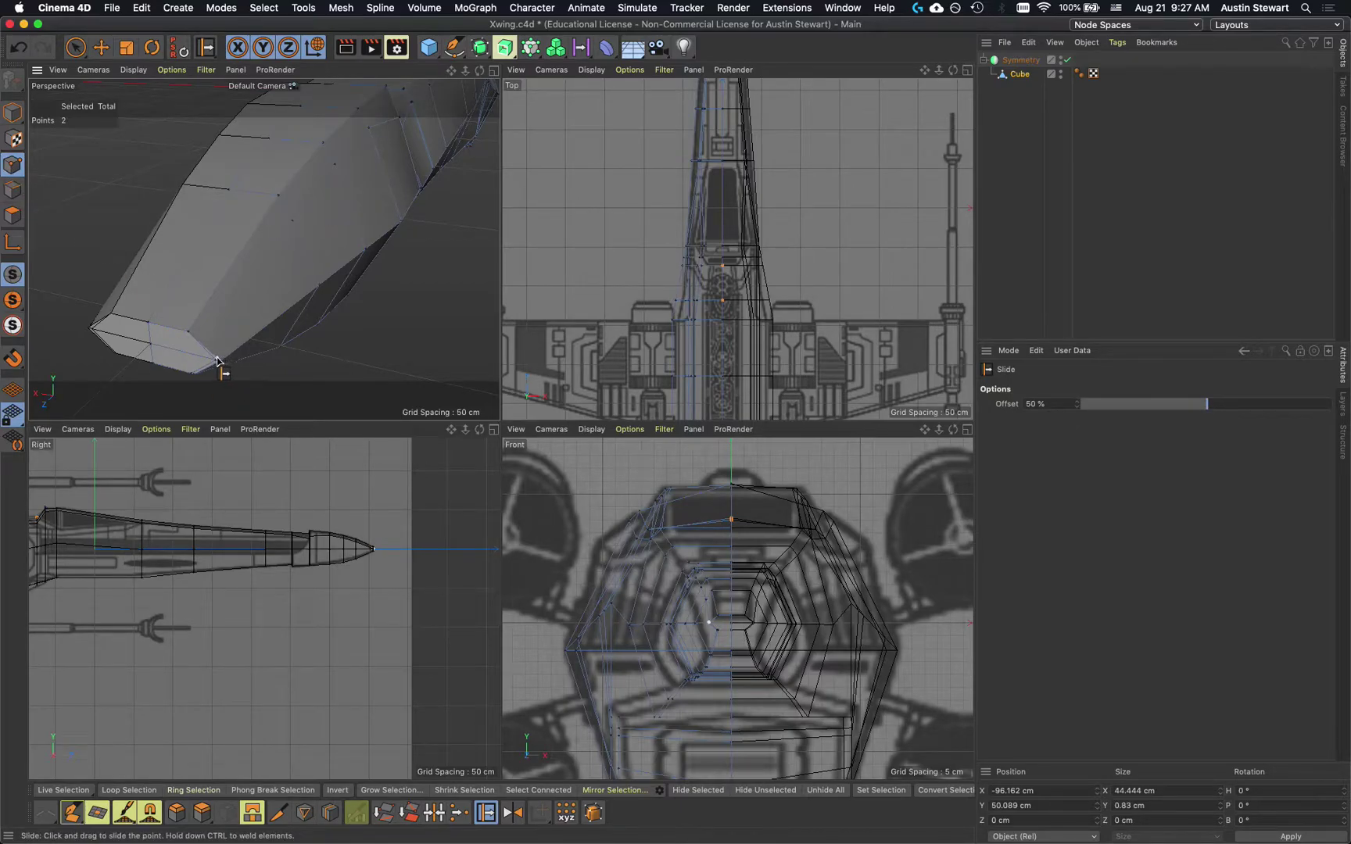
{"action": "left_click_drag", "start_coordinate": [218, 362], "coordinate": [207, 353]}
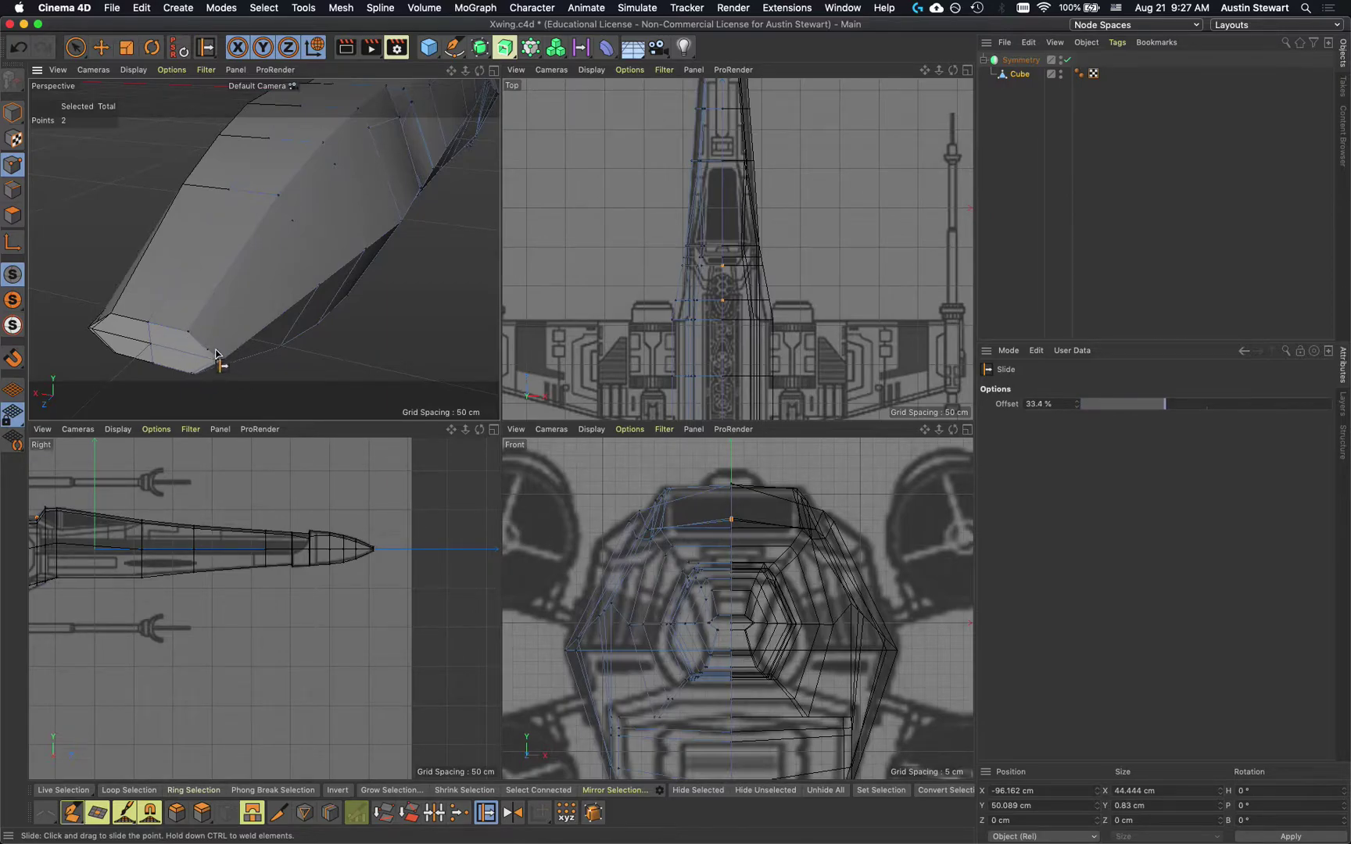
{"action": "left_click_drag", "start_coordinate": [207, 352], "coordinate": [208, 353]}
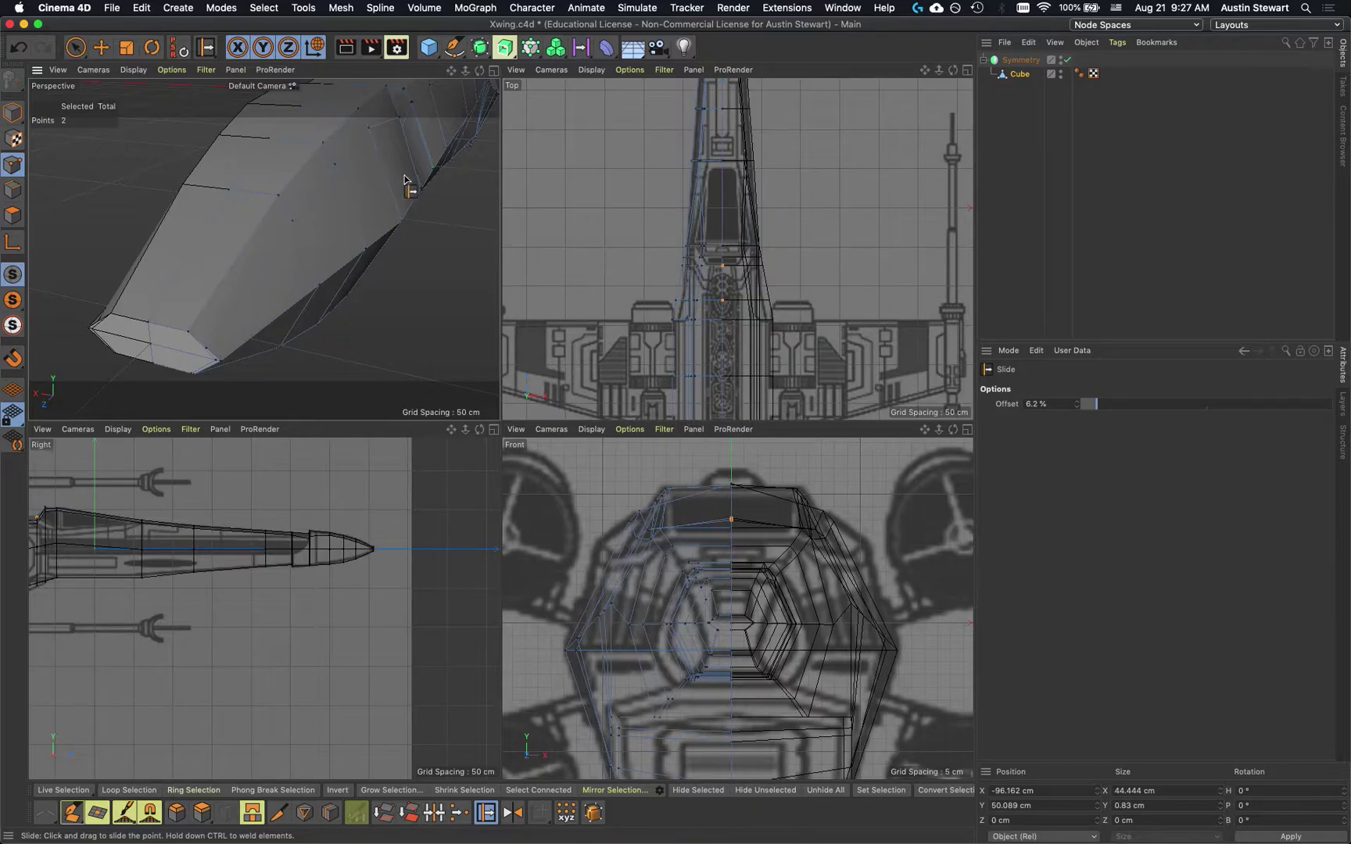
Slide the upper side point at the rear edge of the nose cone along its edge, at an offset of about 30.7%
{"action": "scroll", "coordinate": [364, 205], "scroll_direction": "down", "scroll_amount": 5}
{"action": "left_click_drag", "start_coordinate": [365, 198], "coordinate": [309, 219], "text": "alt"}
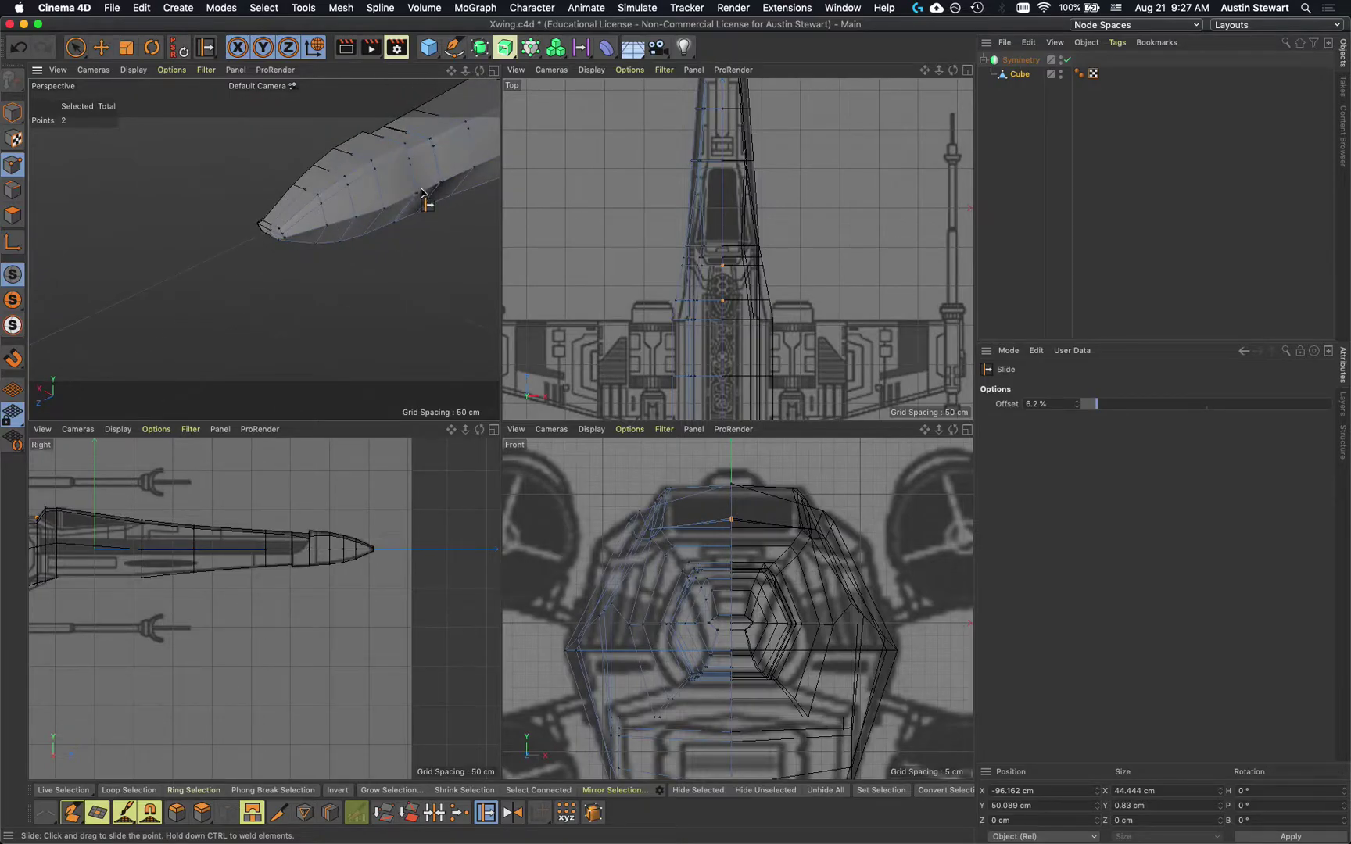
{"action": "scroll", "coordinate": [421, 193], "scroll_direction": "up", "scroll_amount": 5}
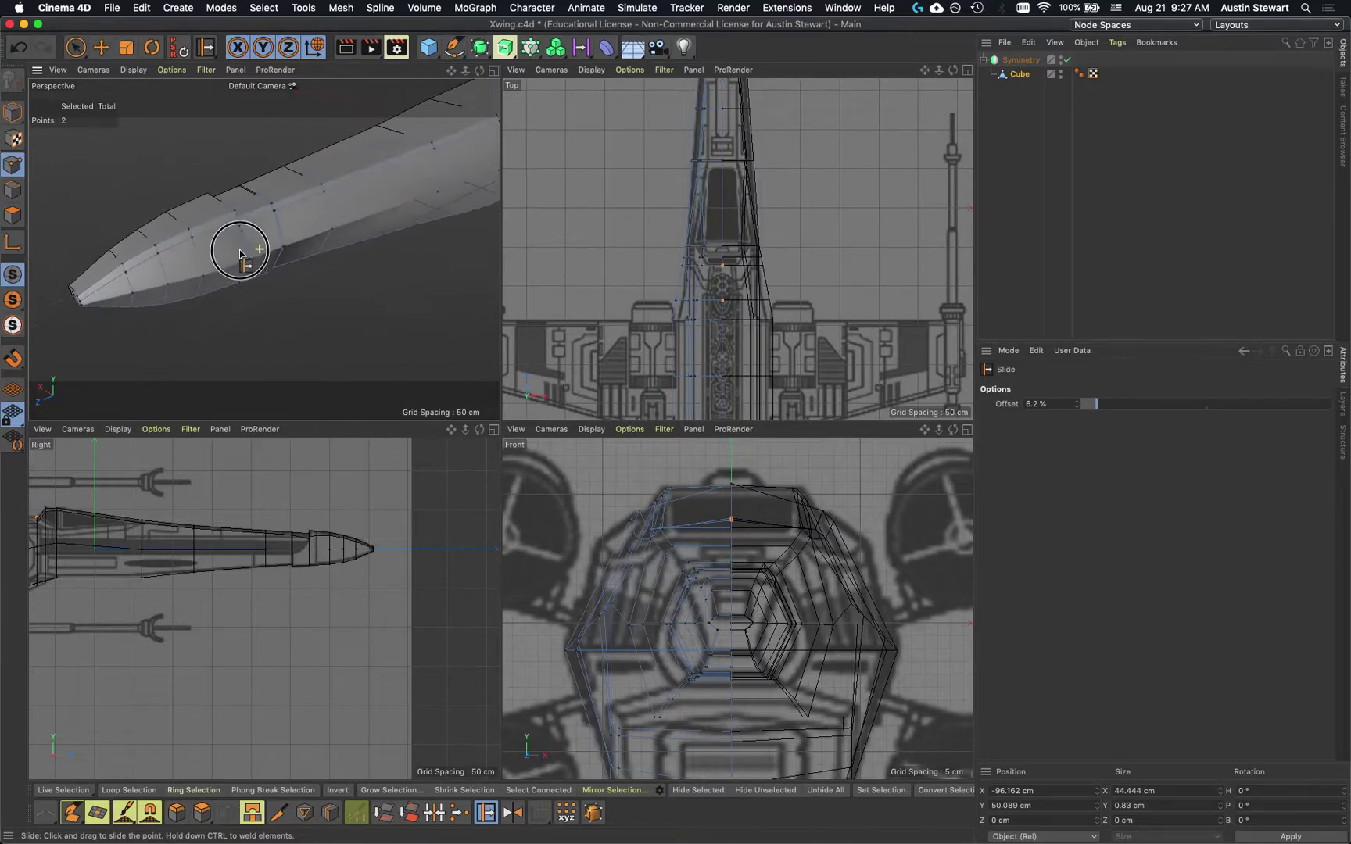
{"action": "left_click_drag", "start_coordinate": [241, 251], "coordinate": [185, 257], "text": "alt"}
{"action": "scroll", "coordinate": [233, 231], "scroll_direction": "up", "scroll_amount": 5}
{"action": "left_click_drag", "start_coordinate": [294, 255], "coordinate": [182, 257], "text": "alt"}
{"action": "left_click_drag", "start_coordinate": [273, 219], "coordinate": [277, 208]}
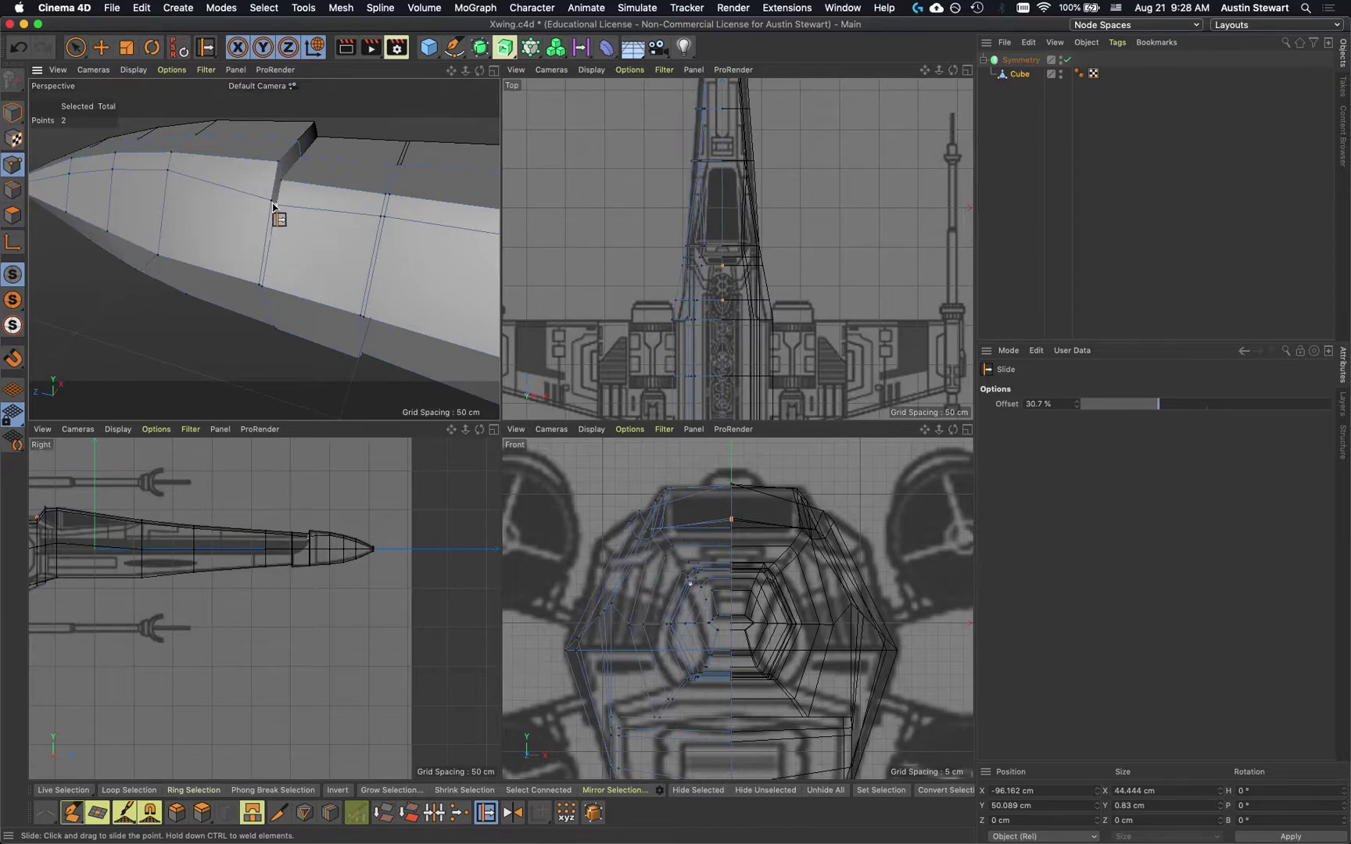
Restrict Live Selection to visible elements and move the upper side point at the cockpit's front about 10 cm inward in the Top view
{"action": "scroll", "coordinate": [282, 228], "scroll_direction": "down", "scroll_amount": 5}
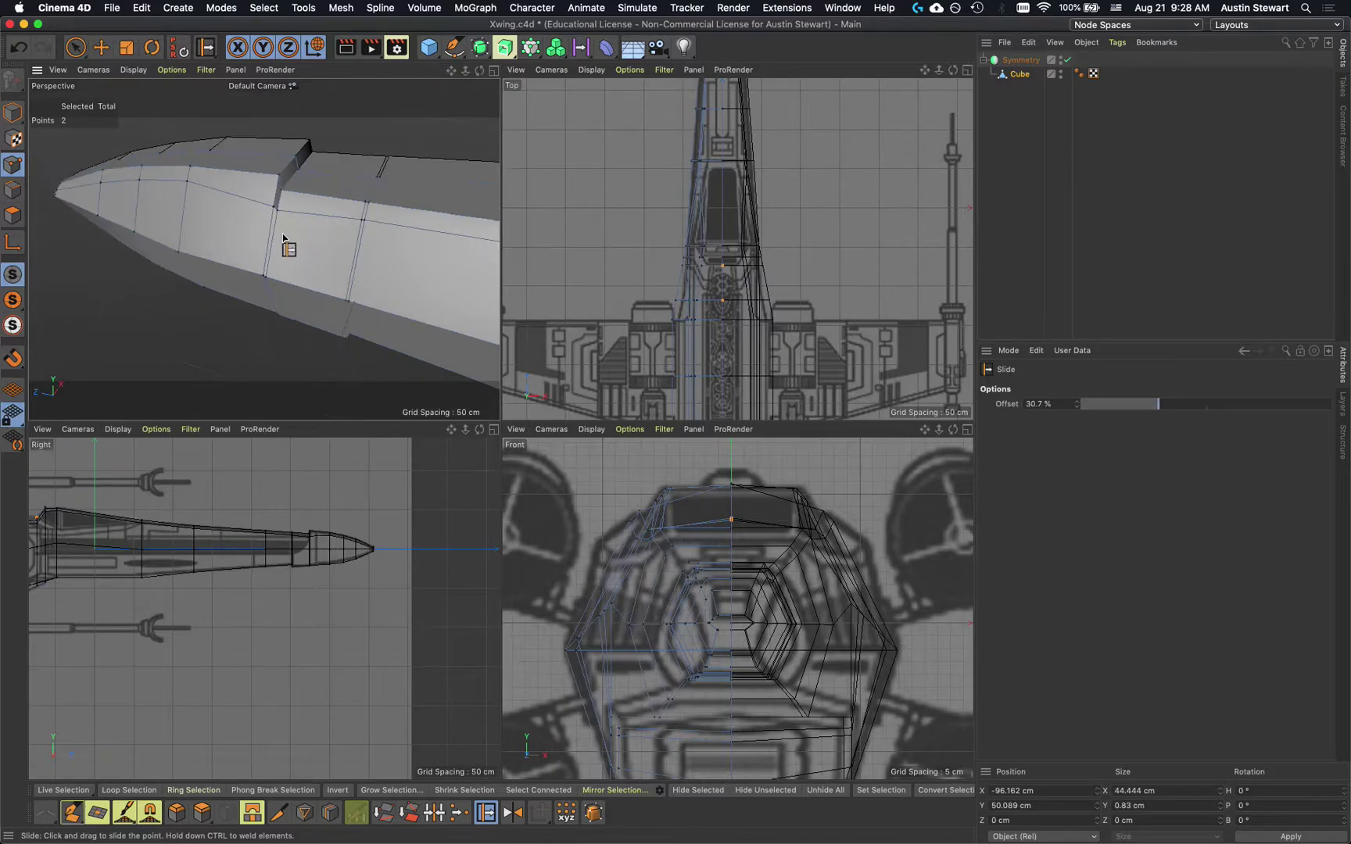
{"action": "left_click_drag", "start_coordinate": [369, 259], "coordinate": [353, 260], "text": "alt"}
{"action": "middle_click_drag", "start_coordinate": [353, 260], "coordinate": [95, 206], "text": "alt"}
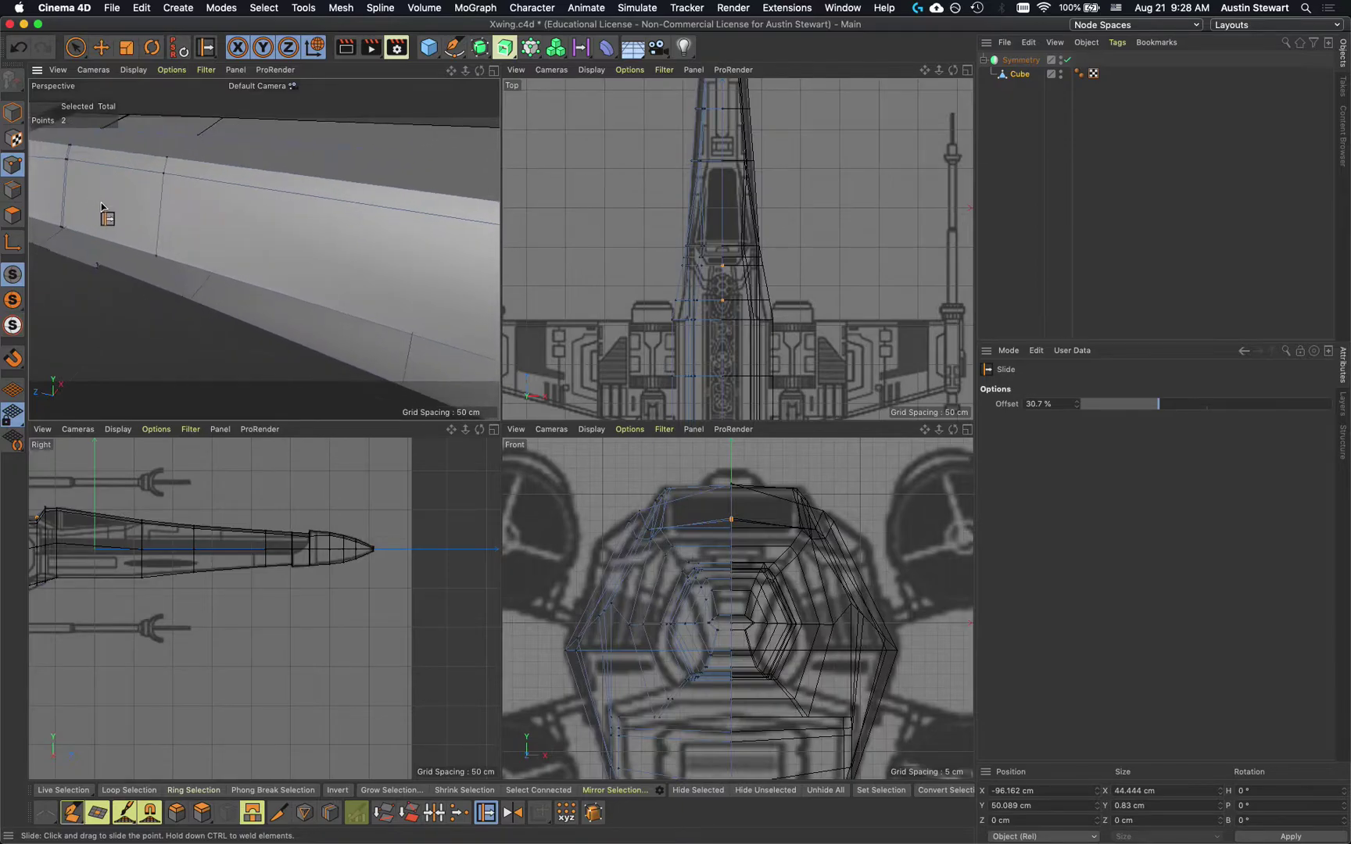
{"action": "scroll", "coordinate": [260, 273], "scroll_direction": "down", "scroll_amount": 8}
{"action": "left_click_drag", "start_coordinate": [447, 314], "coordinate": [386, 206], "text": "alt"}
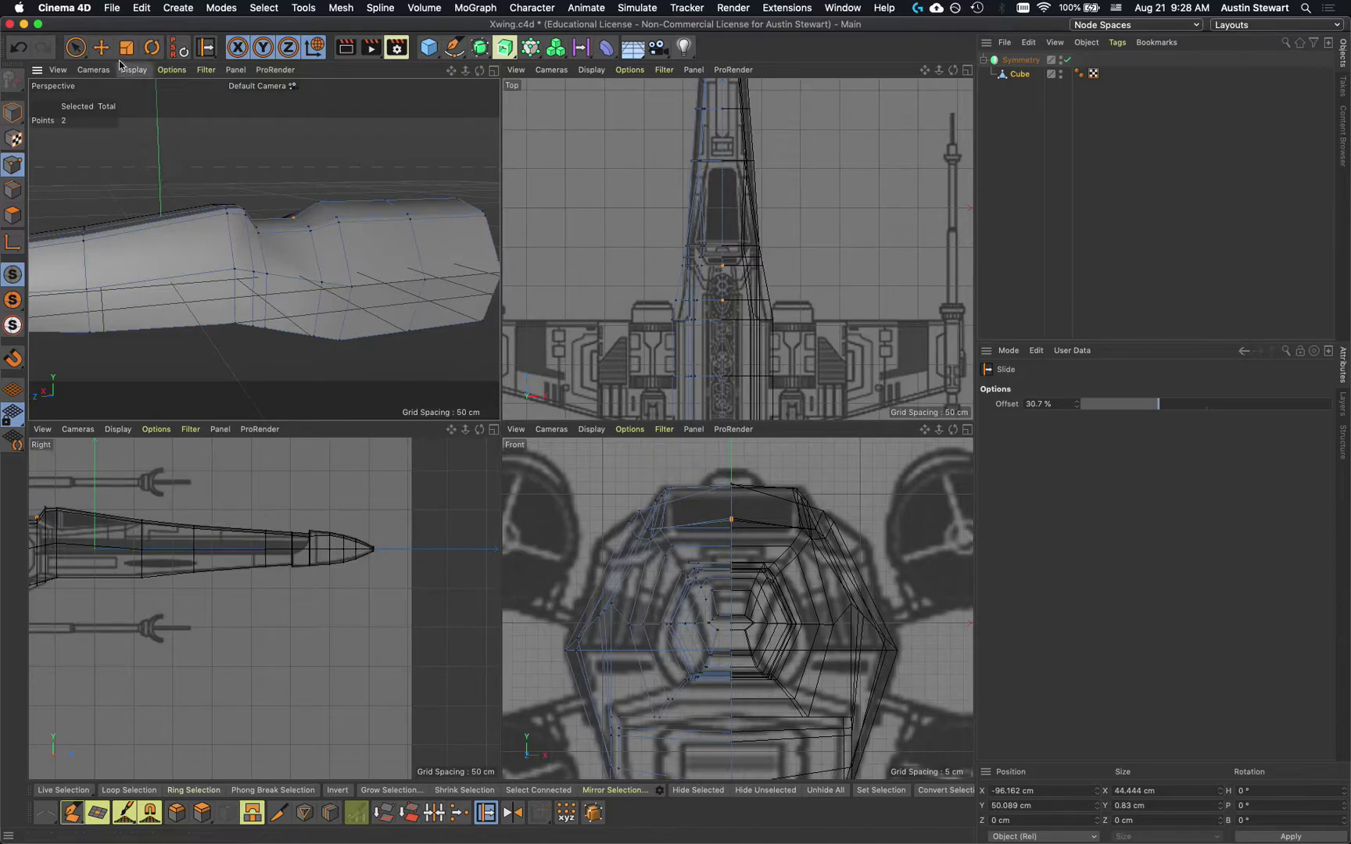
{"action": "left_click", "coordinate": [75, 48]}
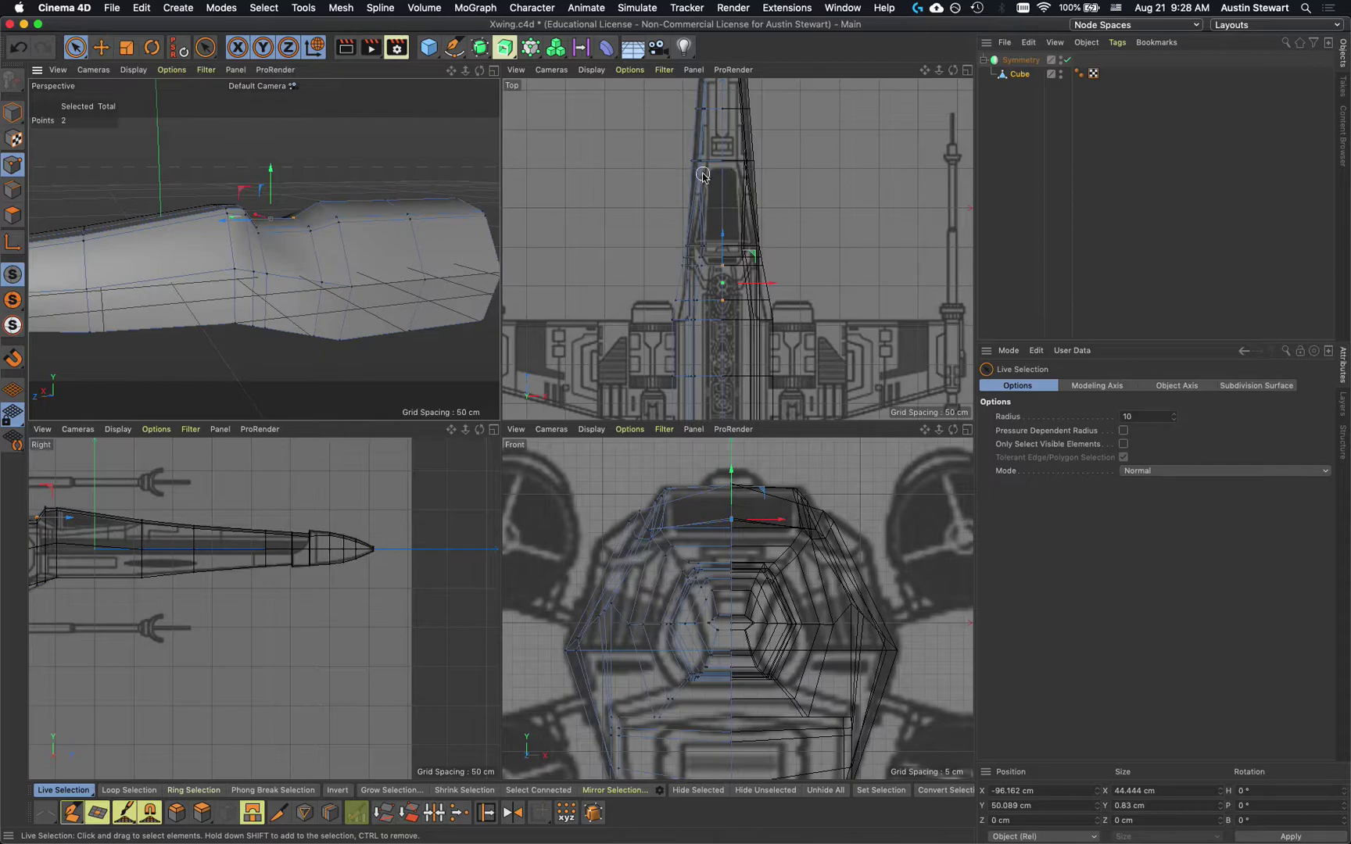
{"action": "scroll", "coordinate": [703, 175], "scroll_direction": "up", "scroll_amount": 5}
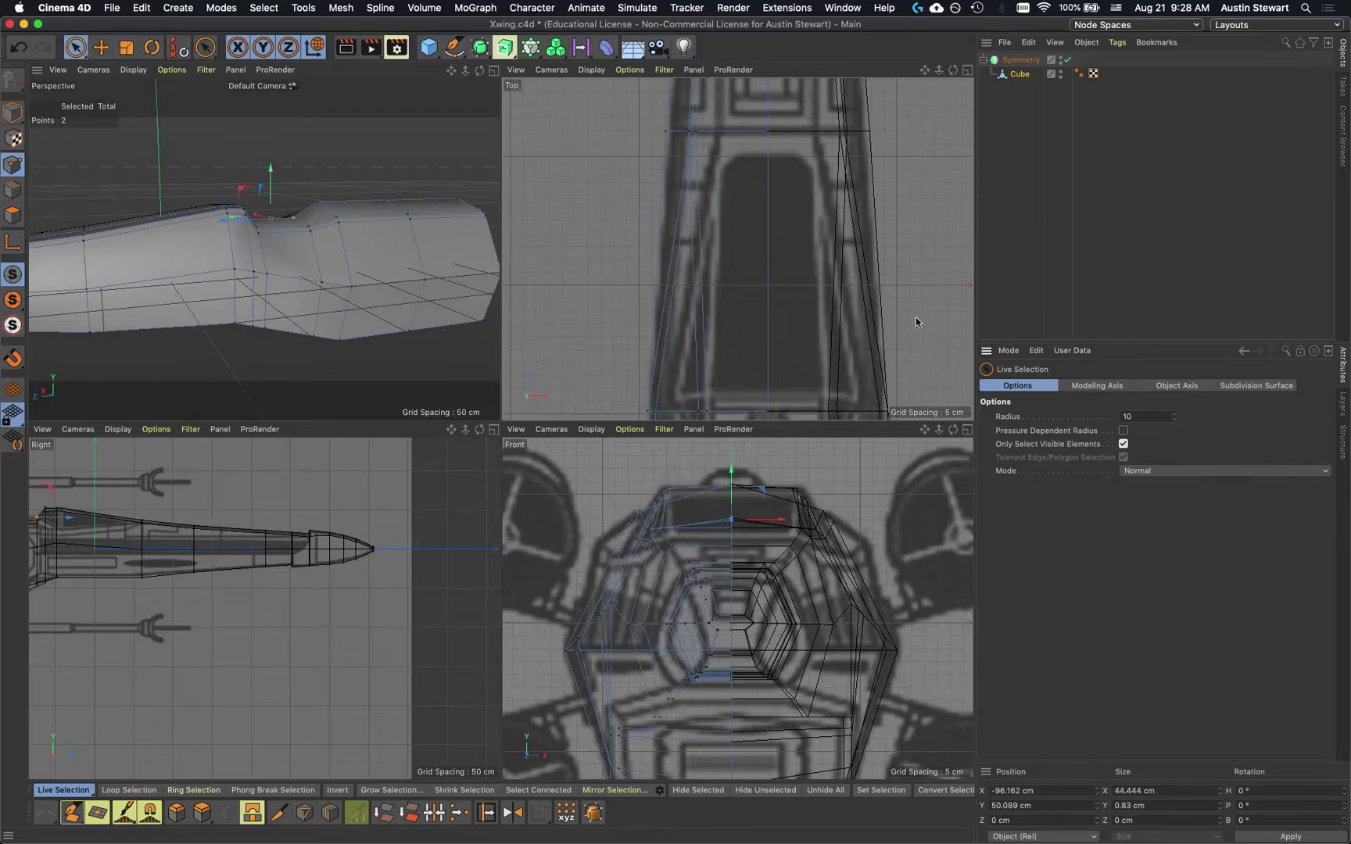
{"action": "left_click", "coordinate": [700, 134]}
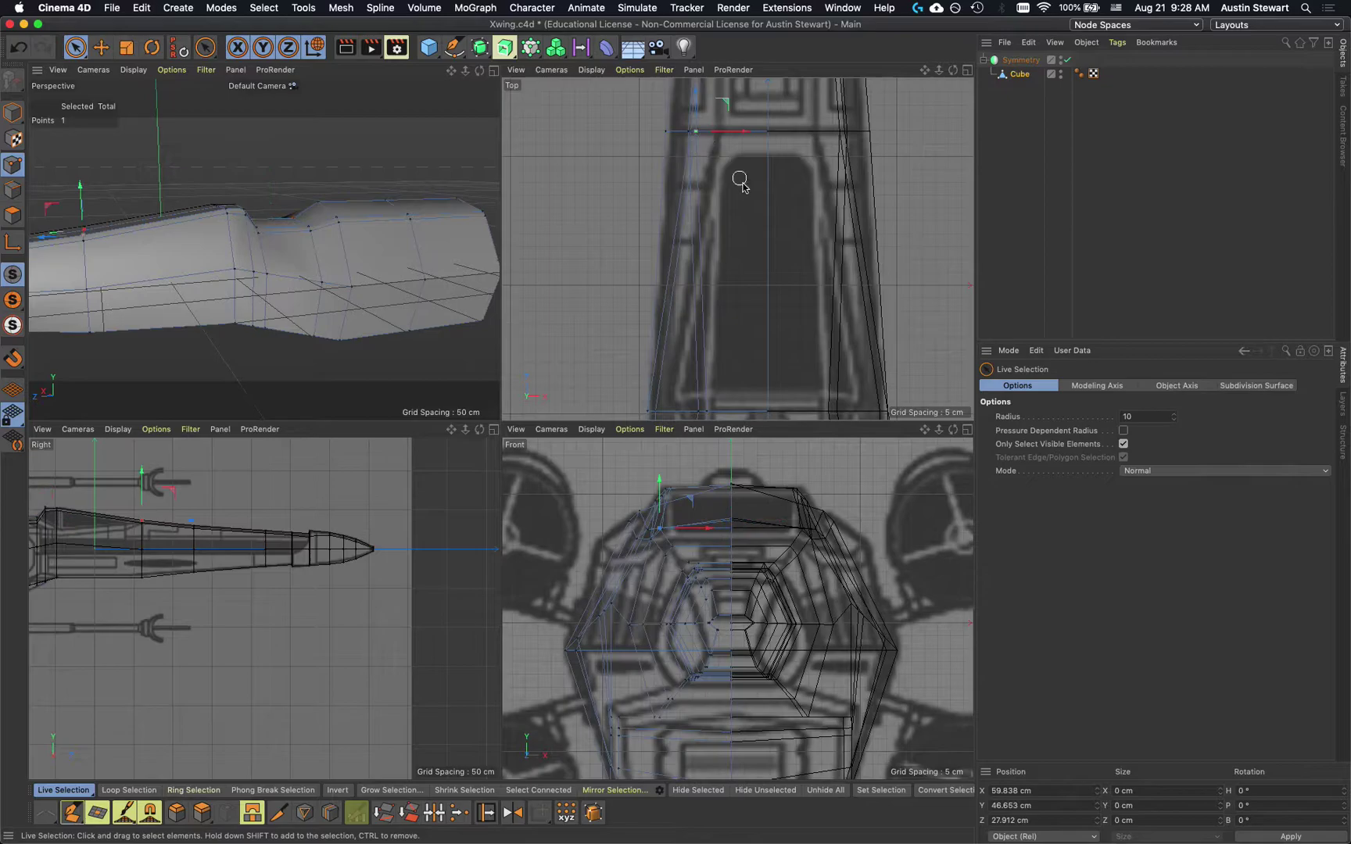
{"action": "middle_click_drag", "start_coordinate": [153, 251], "coordinate": [257, 243], "text": "alt"}
{"action": "mouse_move", "coordinate": [226, 249]}
{"action": "left_mouse_down", "text": "alt"}
{"action": "mouse_move", "coordinate": [334, 313]}
{"action": "mouse_move", "coordinate": [251, 292]}
{"action": "left_mouse_up", "text": "alt"}
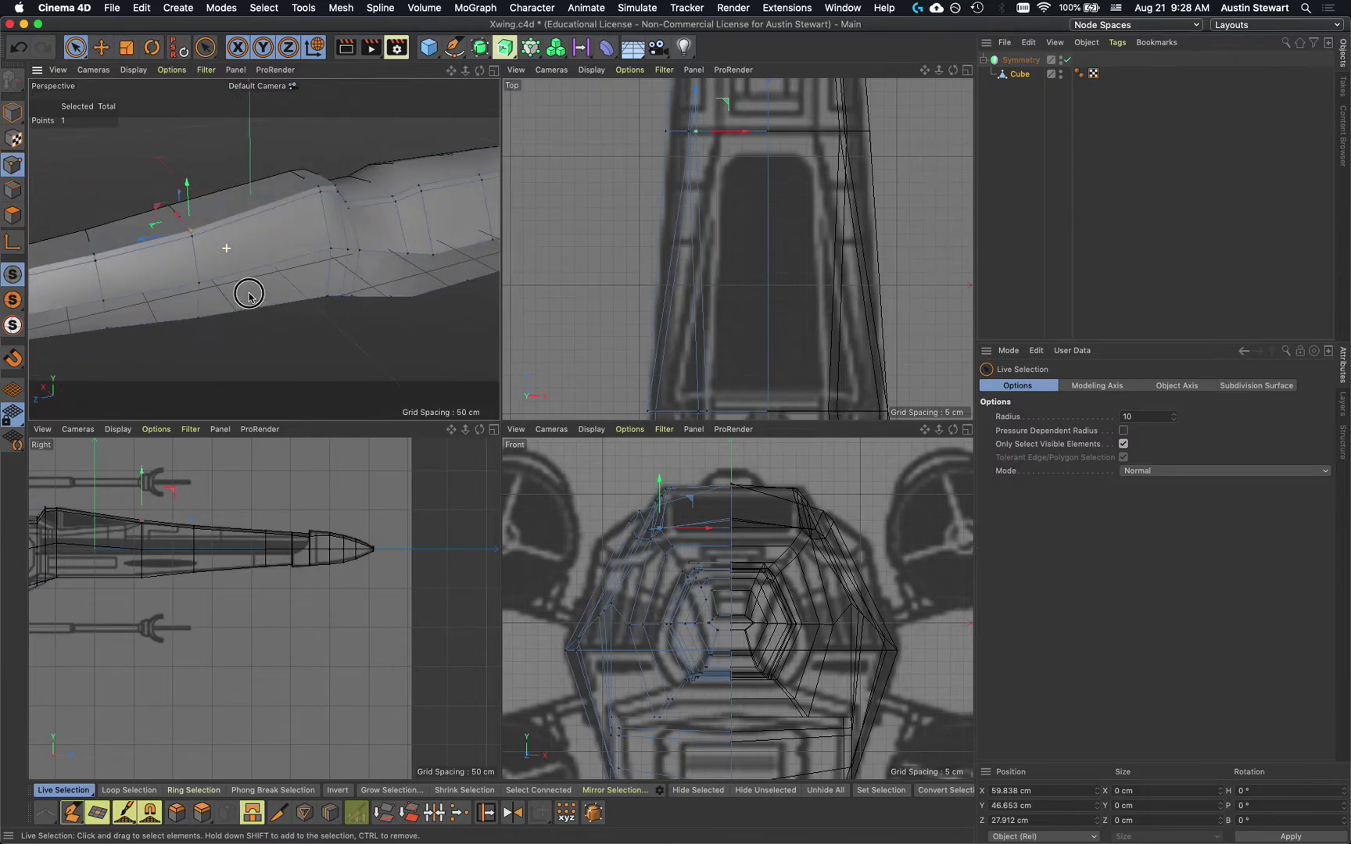
{"action": "left_click_drag", "start_coordinate": [744, 134], "coordinate": [770, 132]}
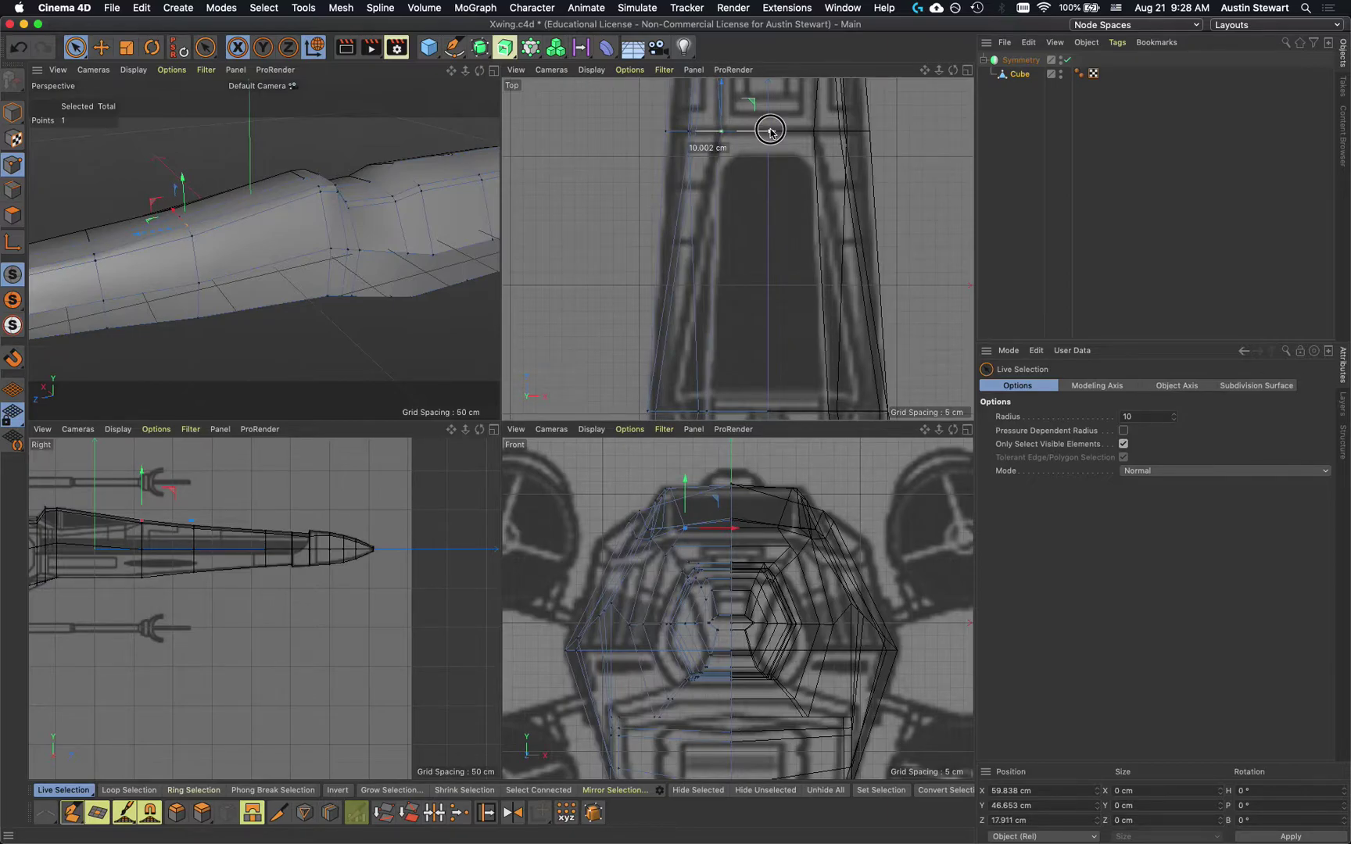
{"action": "left_click_drag", "start_coordinate": [770, 132], "coordinate": [770, 133]}
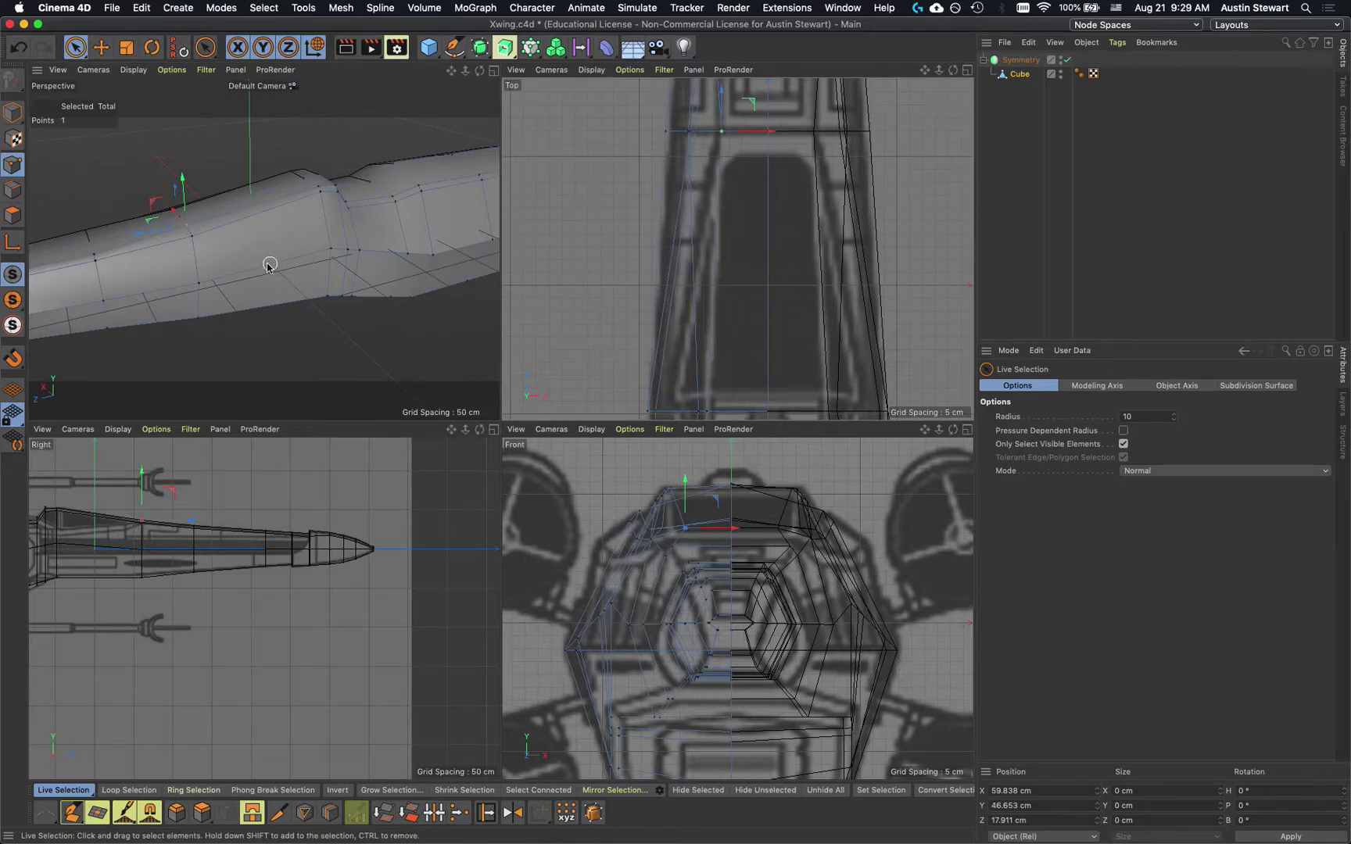
Move the upper side point at the cockpit's rear down and outward in the Front view, to about Y 40.48 and Z 37.69 cm
{"action": "mouse_move", "coordinate": [240, 260]}
{"action": "left_mouse_down", "text": "alt"}
{"action": "mouse_move", "coordinate": [382, 308]}
{"action": "mouse_move", "coordinate": [299, 291]}
{"action": "mouse_move", "coordinate": [344, 287]}
{"action": "mouse_move", "coordinate": [290, 268]}
{"action": "left_mouse_up", "text": "alt"}
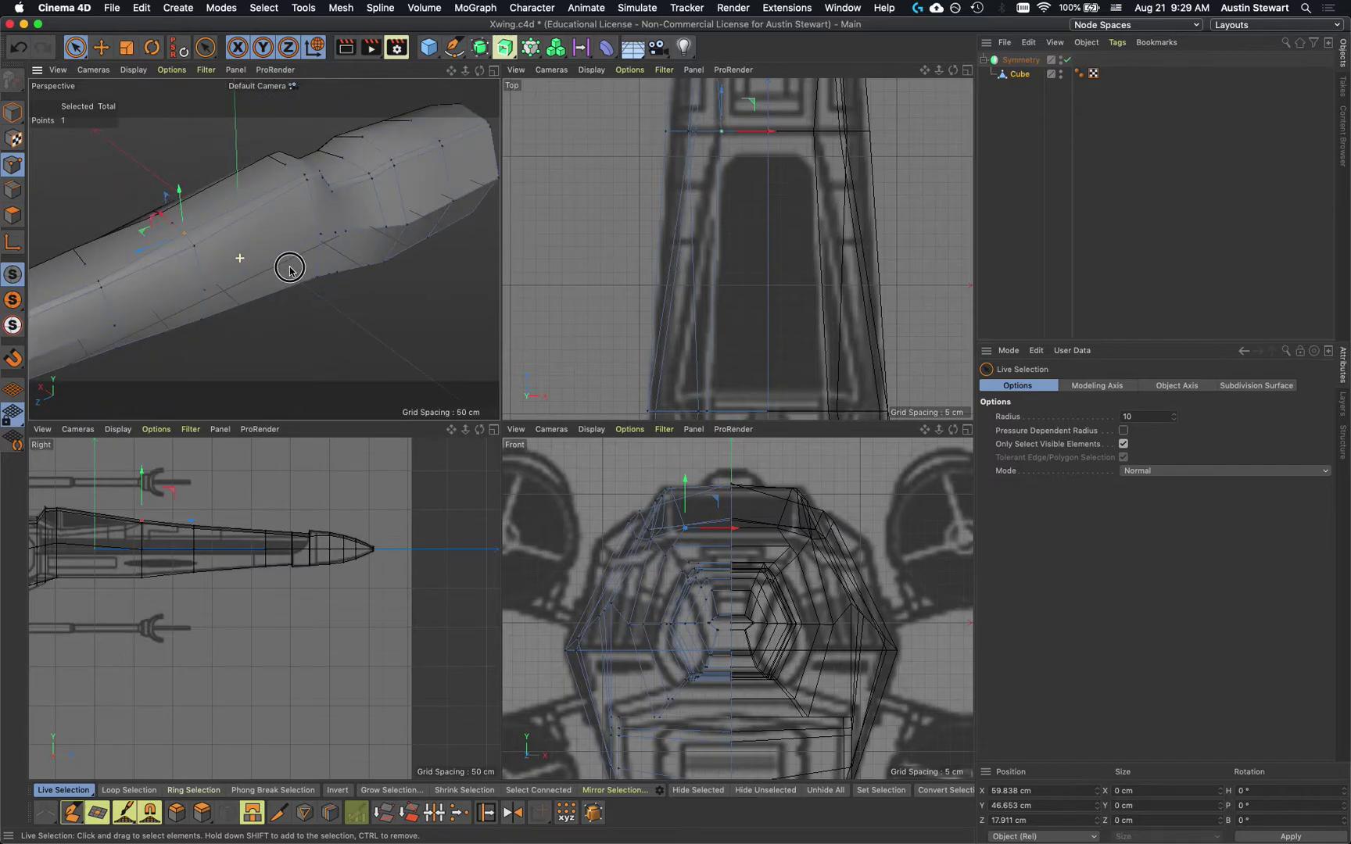
{"action": "left_click", "coordinate": [308, 186]}
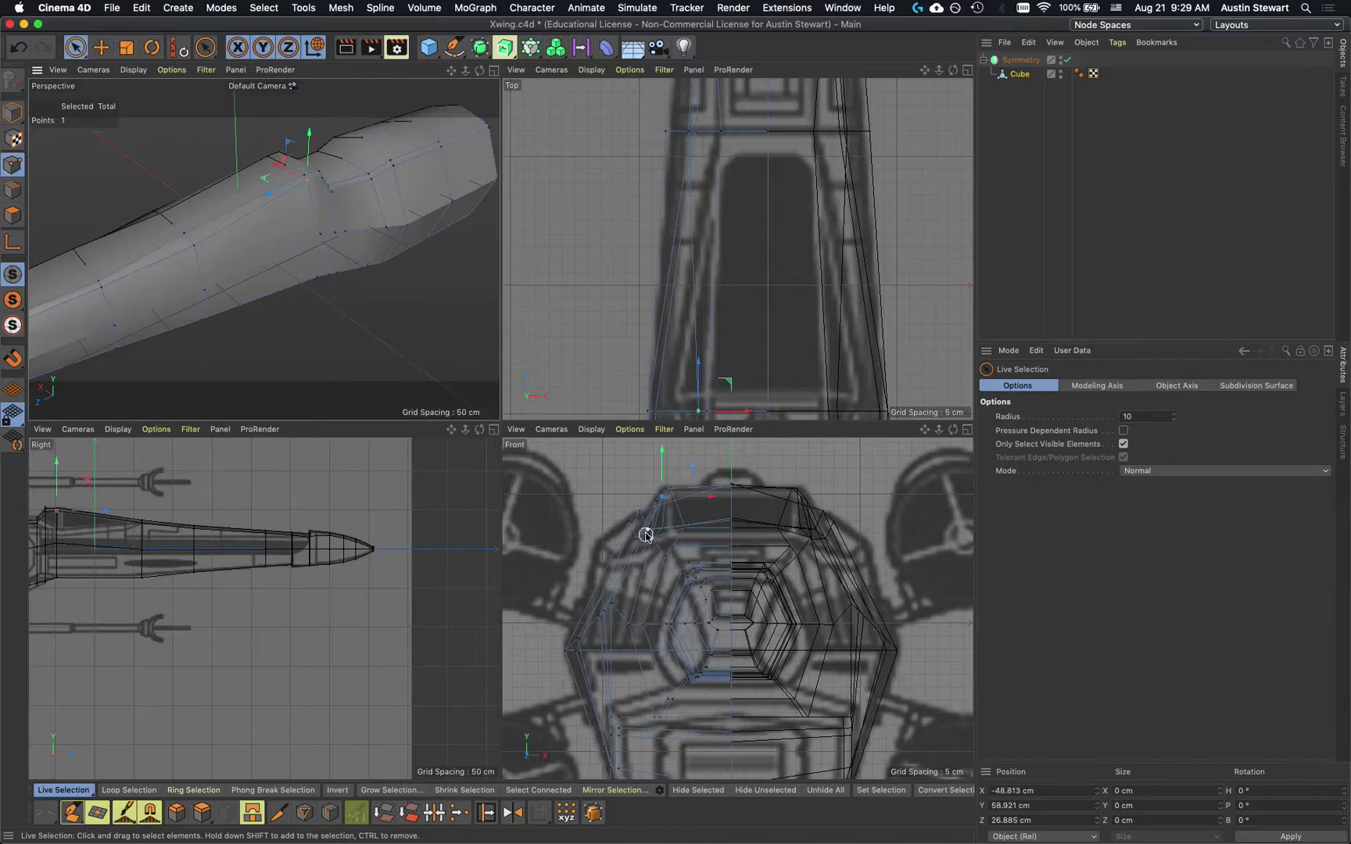
{"action": "left_click_drag", "start_coordinate": [688, 468], "coordinate": [663, 512]}
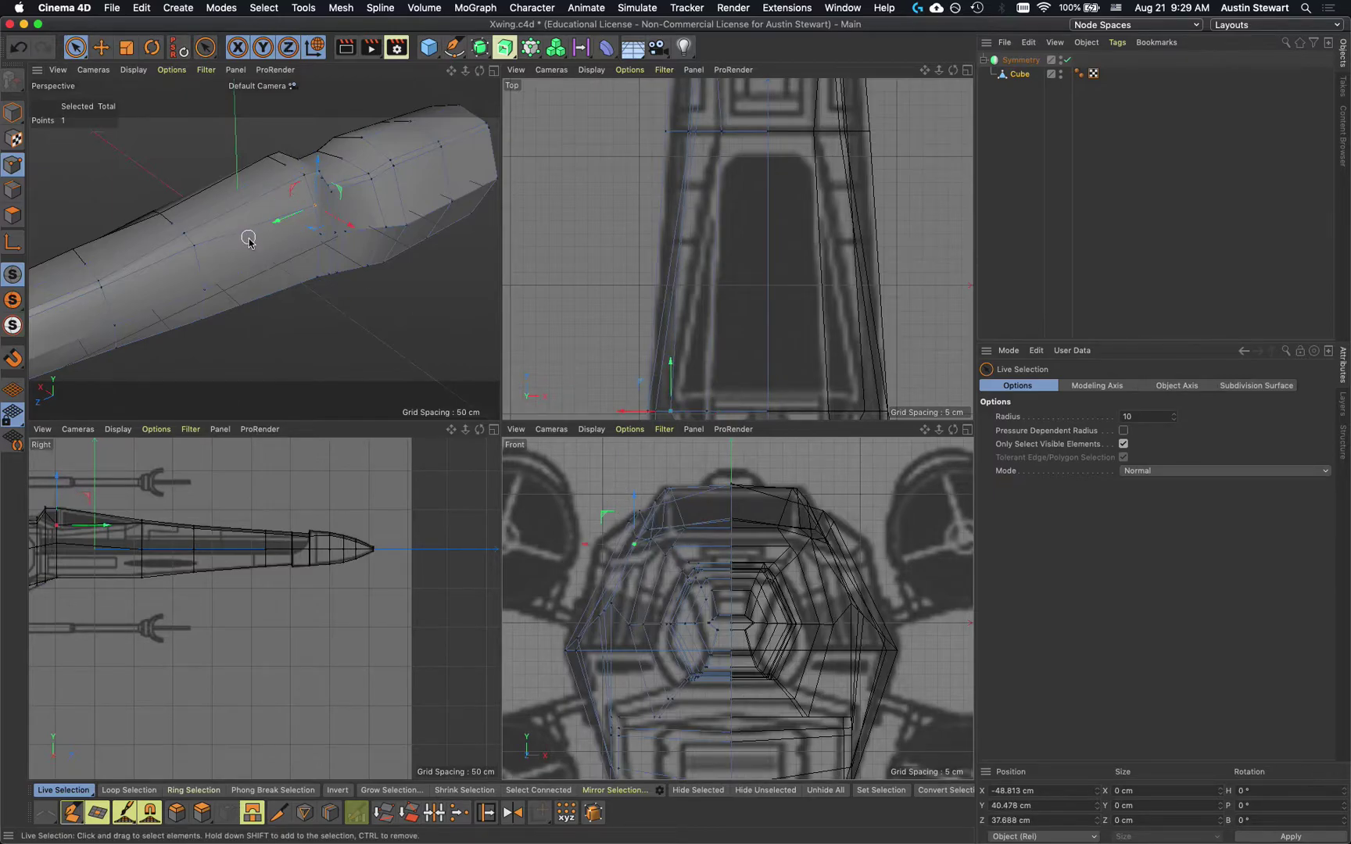
Slide the neighbouring upper point just behind the cockpit down the fuselage's side, at an offset of about 31.5%
{"action": "mouse_move", "coordinate": [226, 232]}
{"action": "left_mouse_down", "text": "alt"}
{"action": "mouse_move", "coordinate": [377, 166]}
{"action": "mouse_move", "coordinate": [258, 184]}
{"action": "mouse_move", "coordinate": [160, 220]}
{"action": "mouse_move", "coordinate": [278, 217]}
{"action": "mouse_move", "coordinate": [365, 196]}
{"action": "mouse_move", "coordinate": [214, 235]}
{"action": "mouse_move", "coordinate": [224, 273]}
{"action": "mouse_move", "coordinate": [356, 247]}
{"action": "mouse_move", "coordinate": [302, 196]}
{"action": "mouse_move", "coordinate": [104, 208]}
{"action": "left_mouse_up", "text": "alt"}
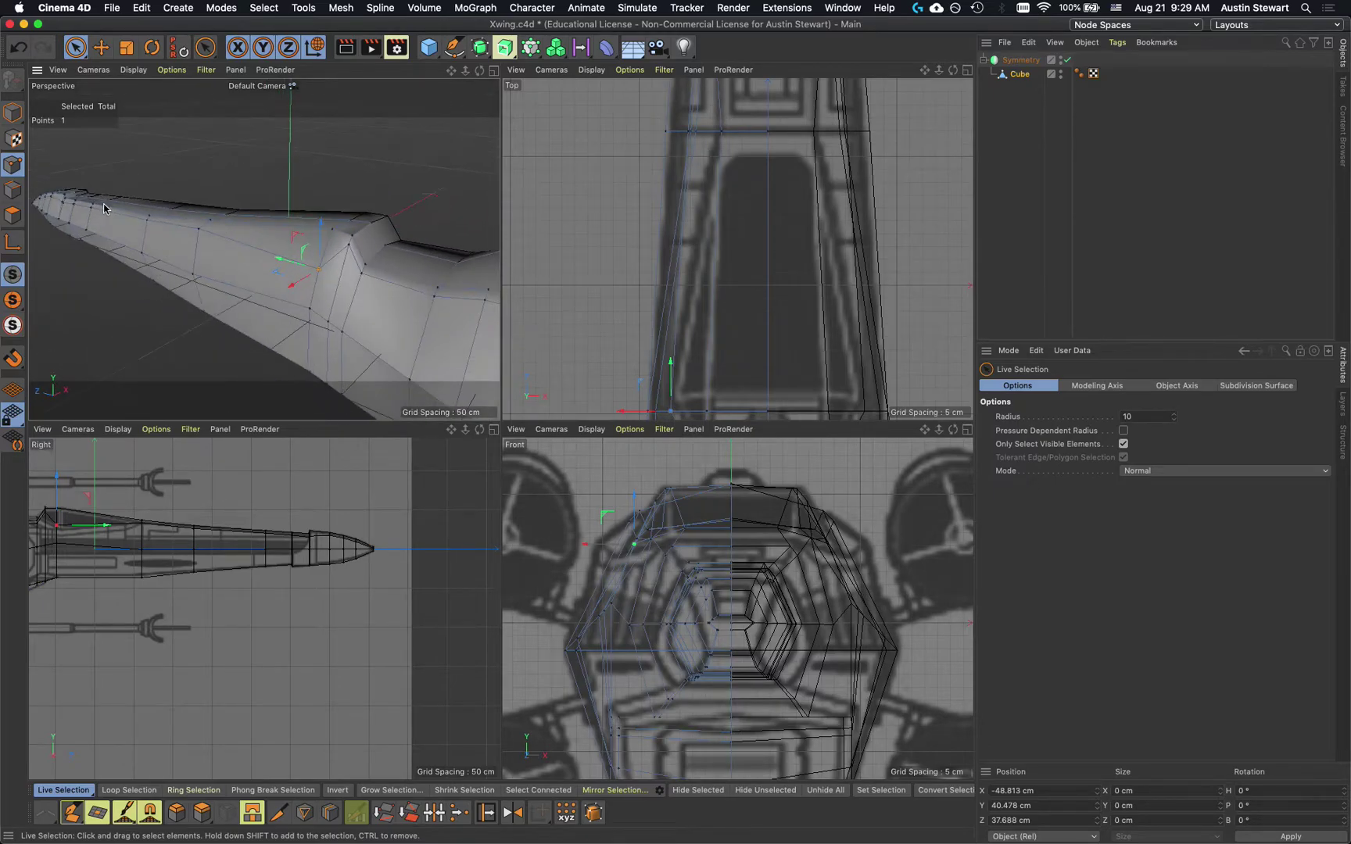
{"action": "left_click_drag", "start_coordinate": [350, 249], "coordinate": [355, 295]}
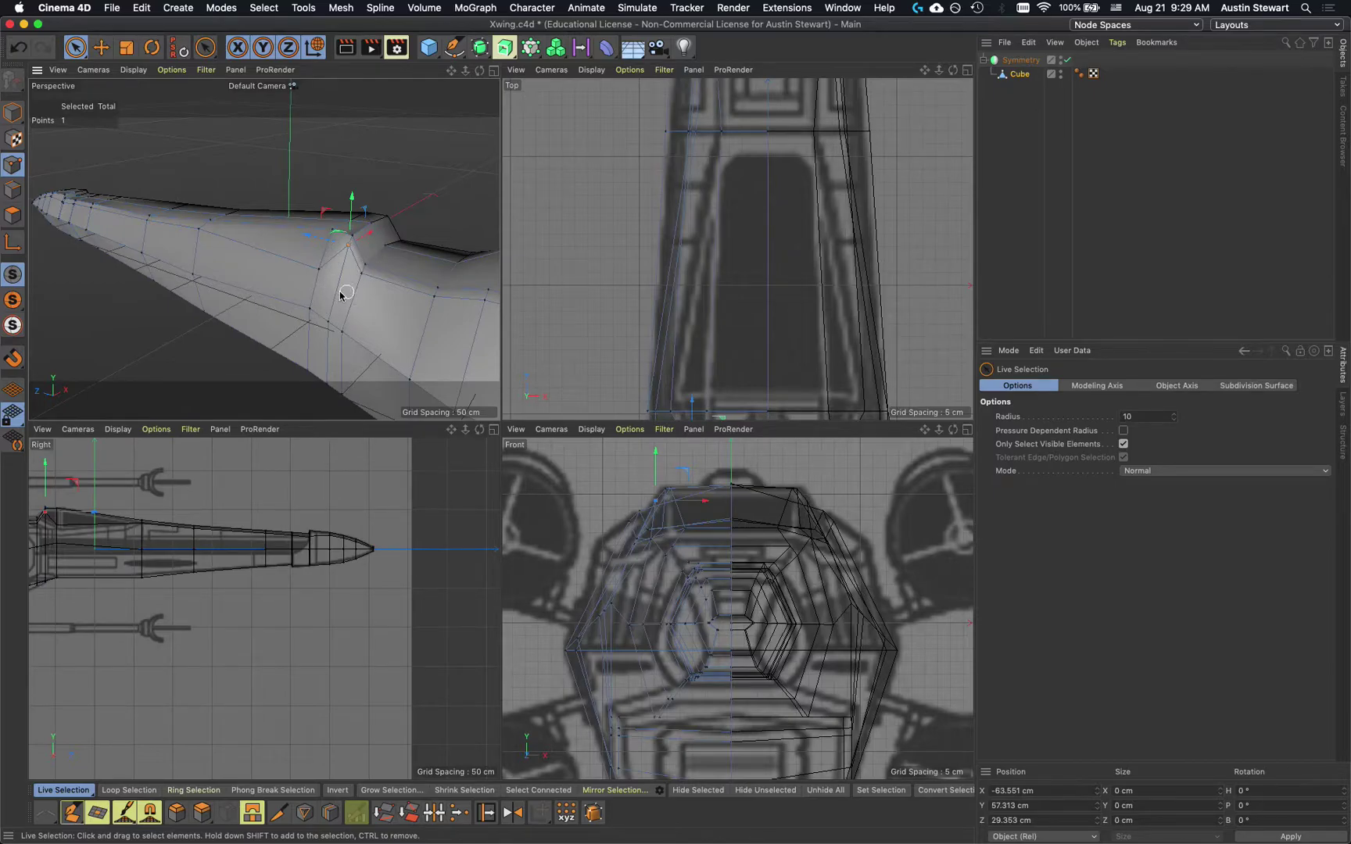
{"action": "left_click_drag", "start_coordinate": [322, 300], "coordinate": [275, 353], "text": "alt"}
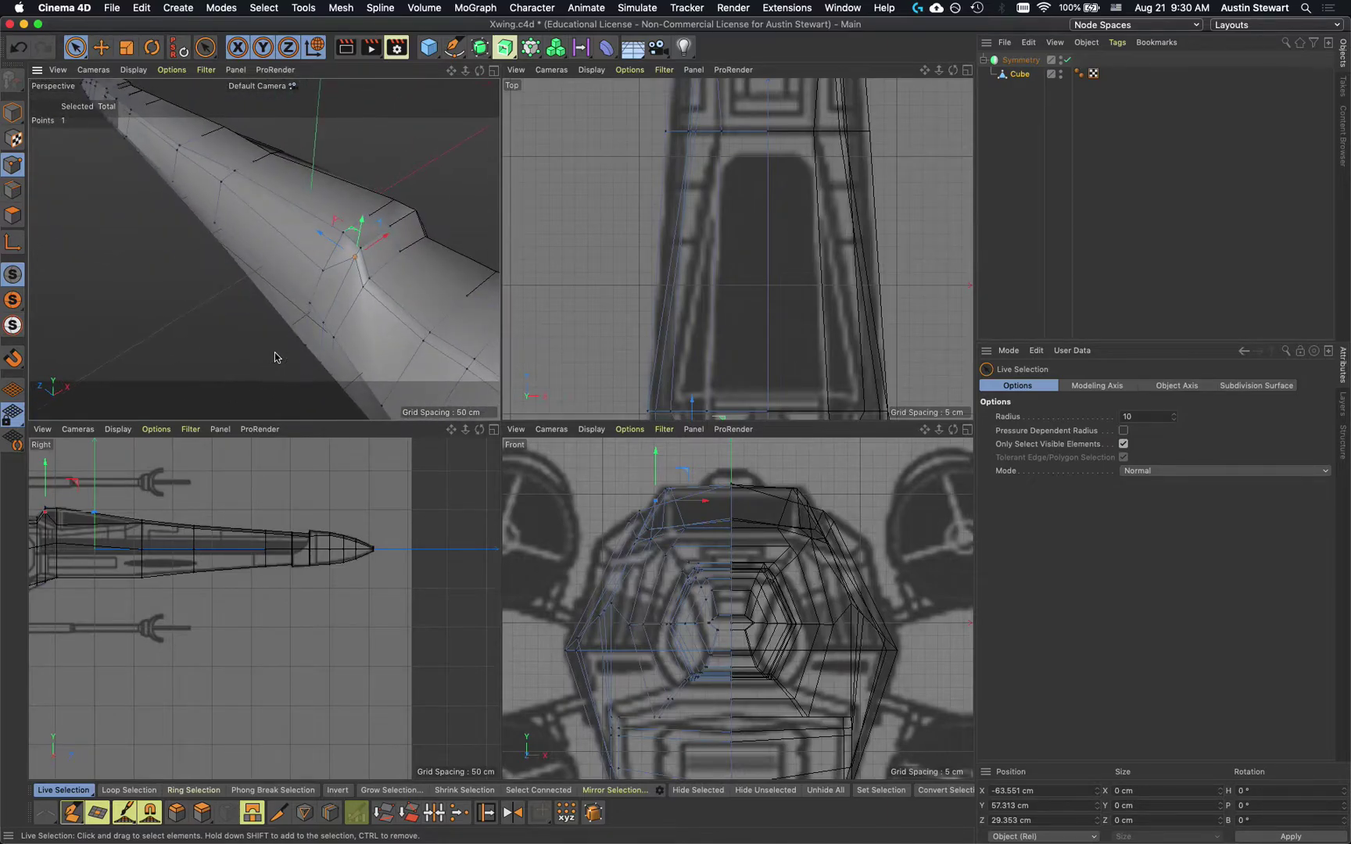
{"action": "left_click", "coordinate": [486, 813]}
{"action": "left_click_drag", "start_coordinate": [356, 260], "coordinate": [345, 281]}
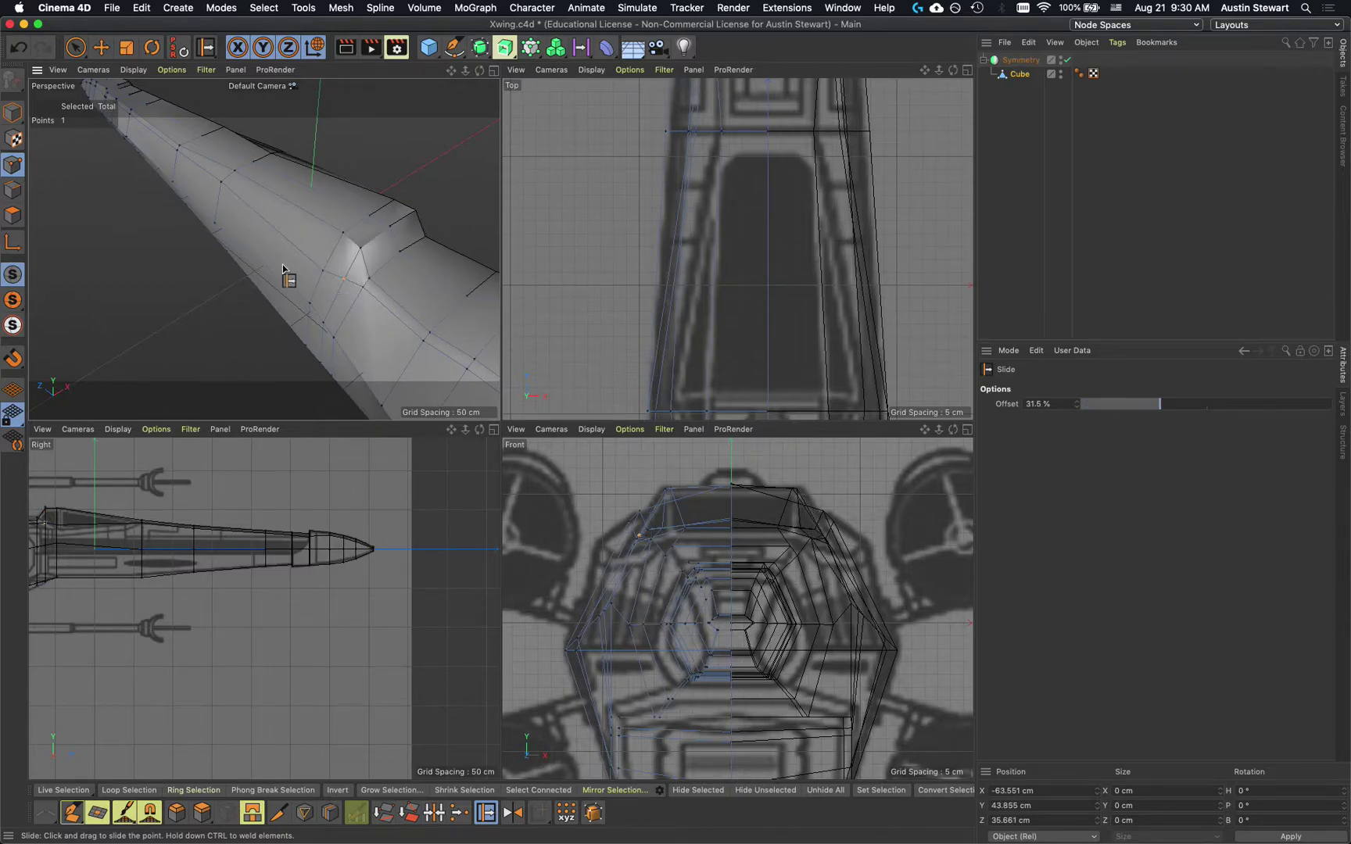
Slide the two upper points behind the cockpit inward in the Top view to the blueprint's outline, at offsets of about 27% and 26%
{"action": "left_click_drag", "start_coordinate": [281, 284], "coordinate": [166, 338], "text": "alt"}
{"action": "left_click_drag", "start_coordinate": [799, 326], "coordinate": [796, 201], "text": "alt"}
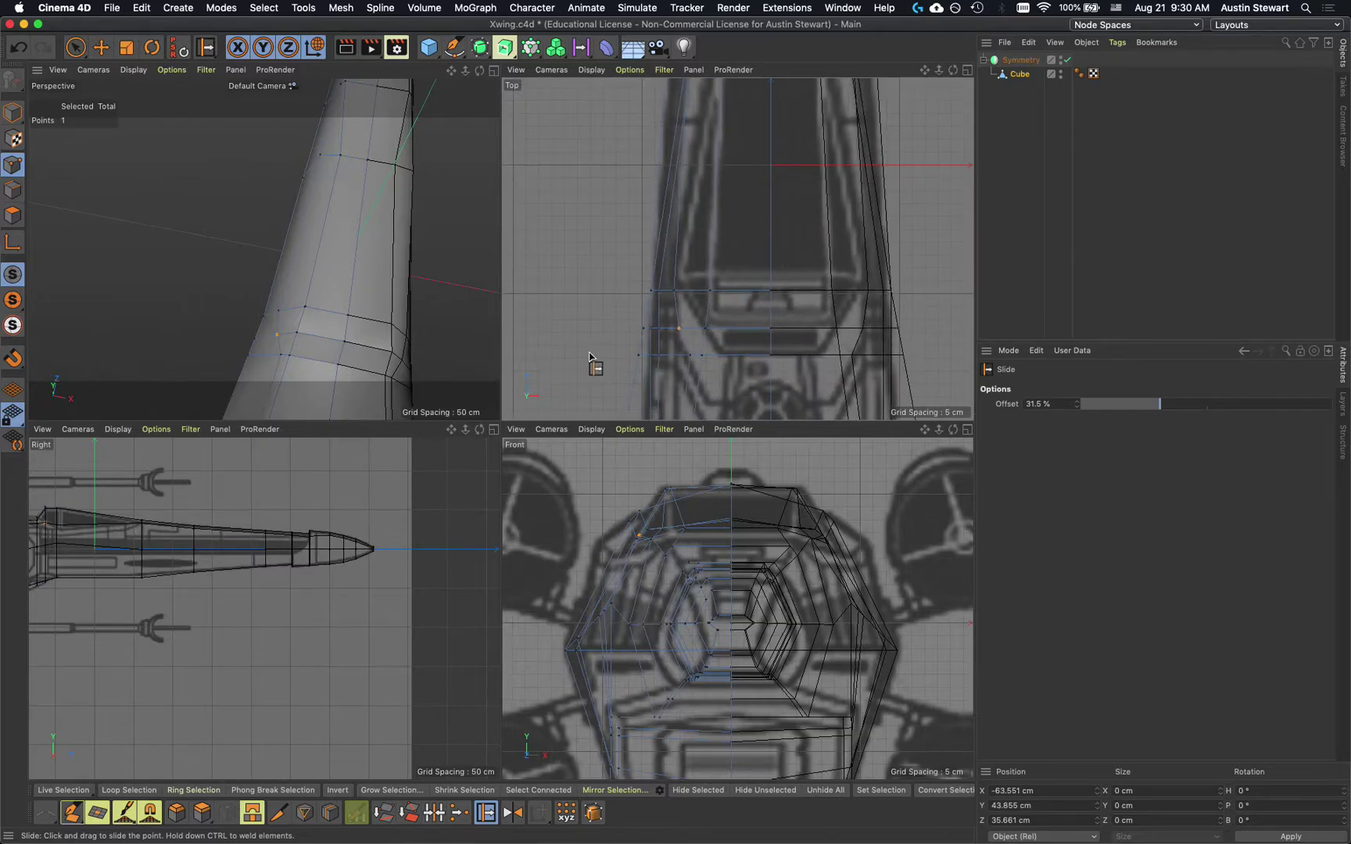
{"action": "left_click", "coordinate": [706, 329]}
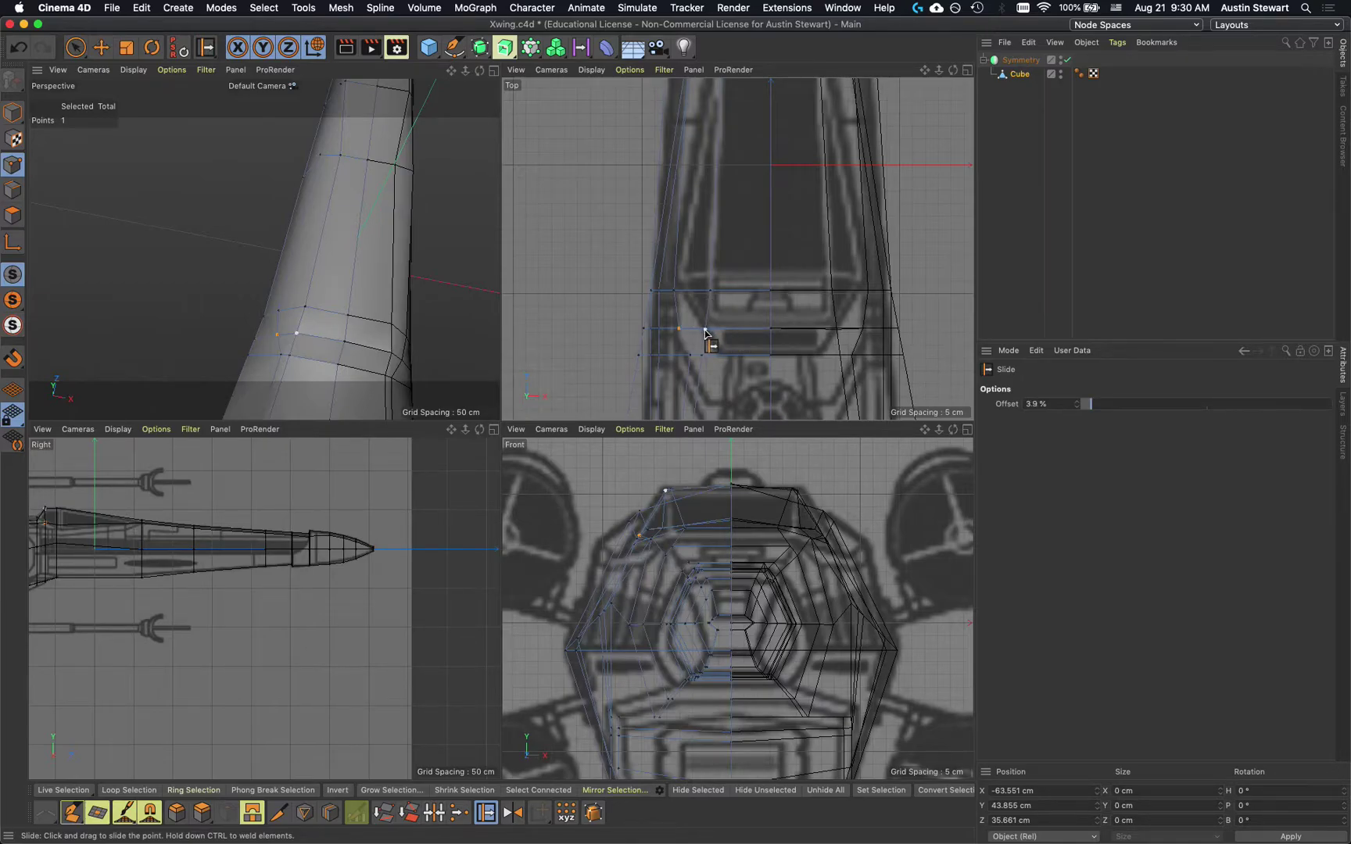
{"action": "left_click_drag", "start_coordinate": [705, 331], "coordinate": [724, 333]}
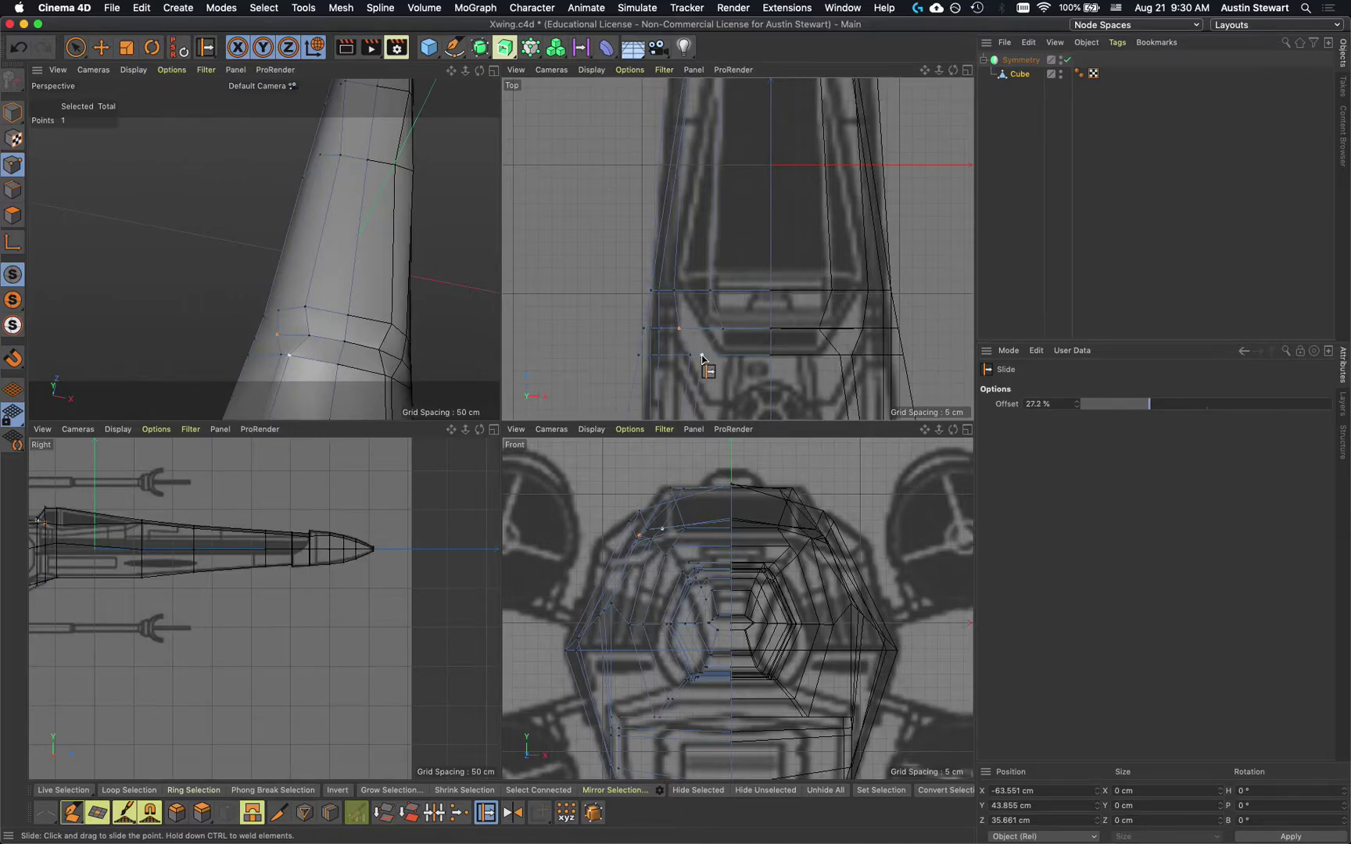
{"action": "left_click_drag", "start_coordinate": [703, 356], "coordinate": [720, 358]}
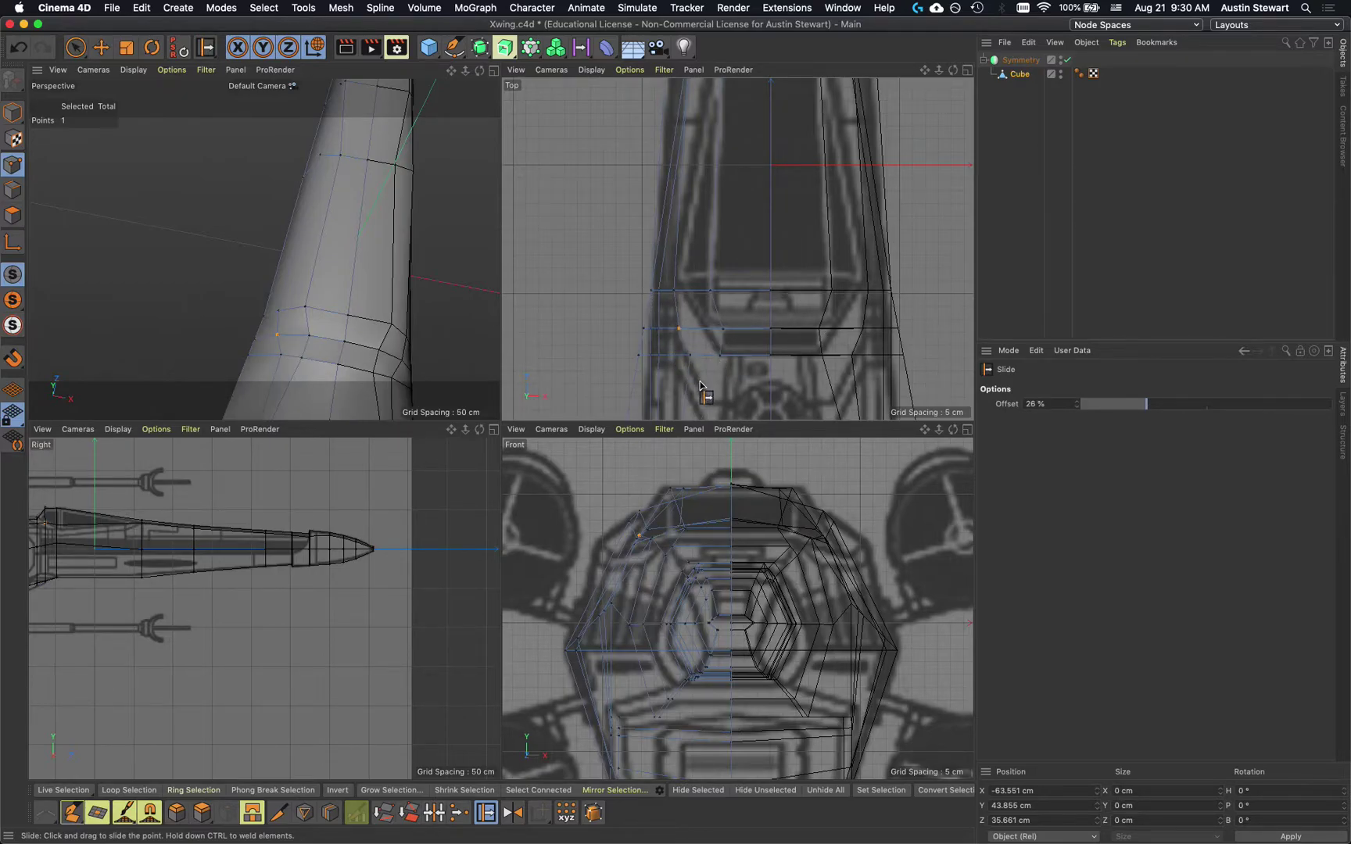
Move the two side points beside the rear cockpit panel inward in the Top view, the rear one to about Z 27.39 cm
{"action": "left_click_drag", "start_coordinate": [679, 330], "coordinate": [679, 331]}
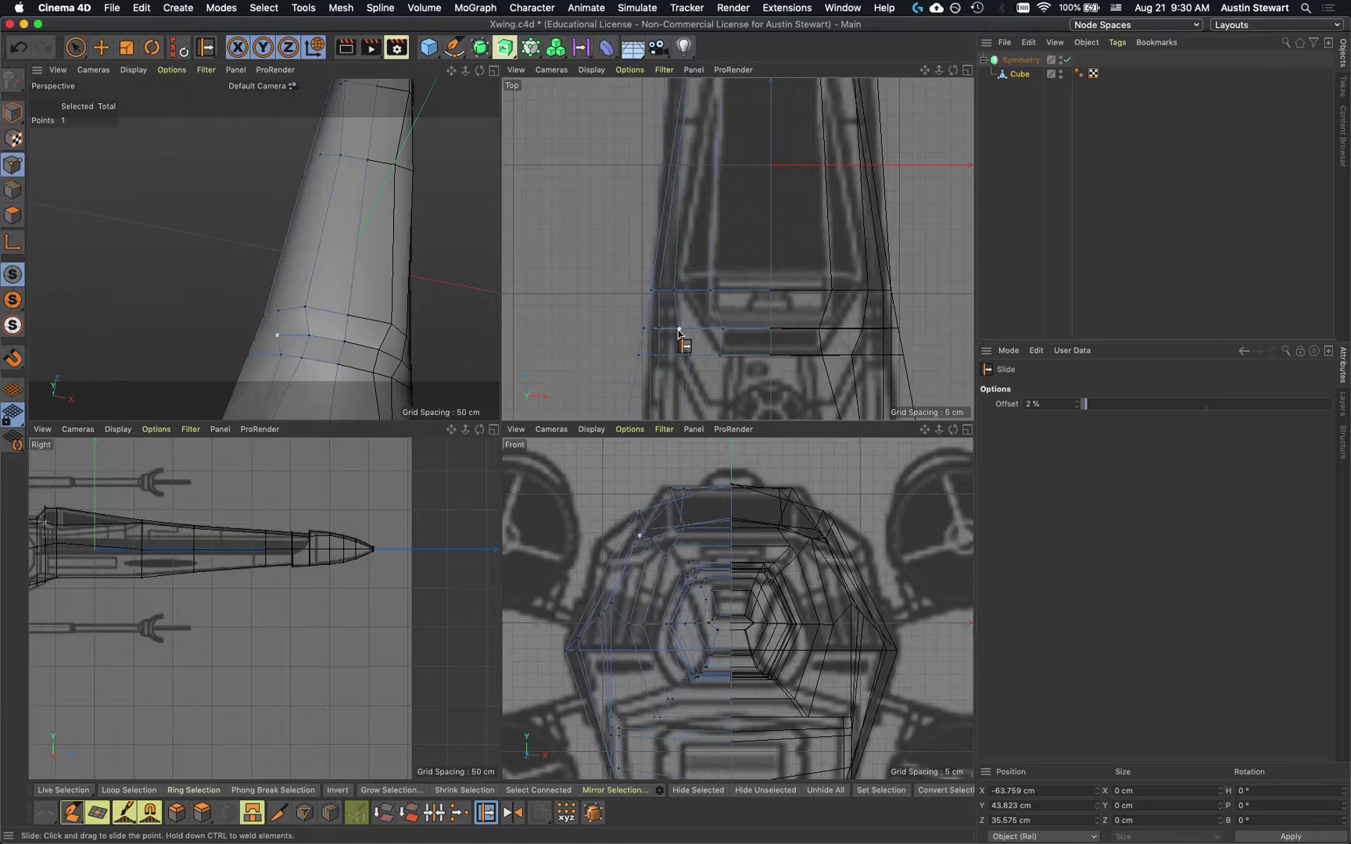
{"action": "key", "text": "e"}
{"action": "left_click_drag", "start_coordinate": [645, 332], "coordinate": [678, 332]}
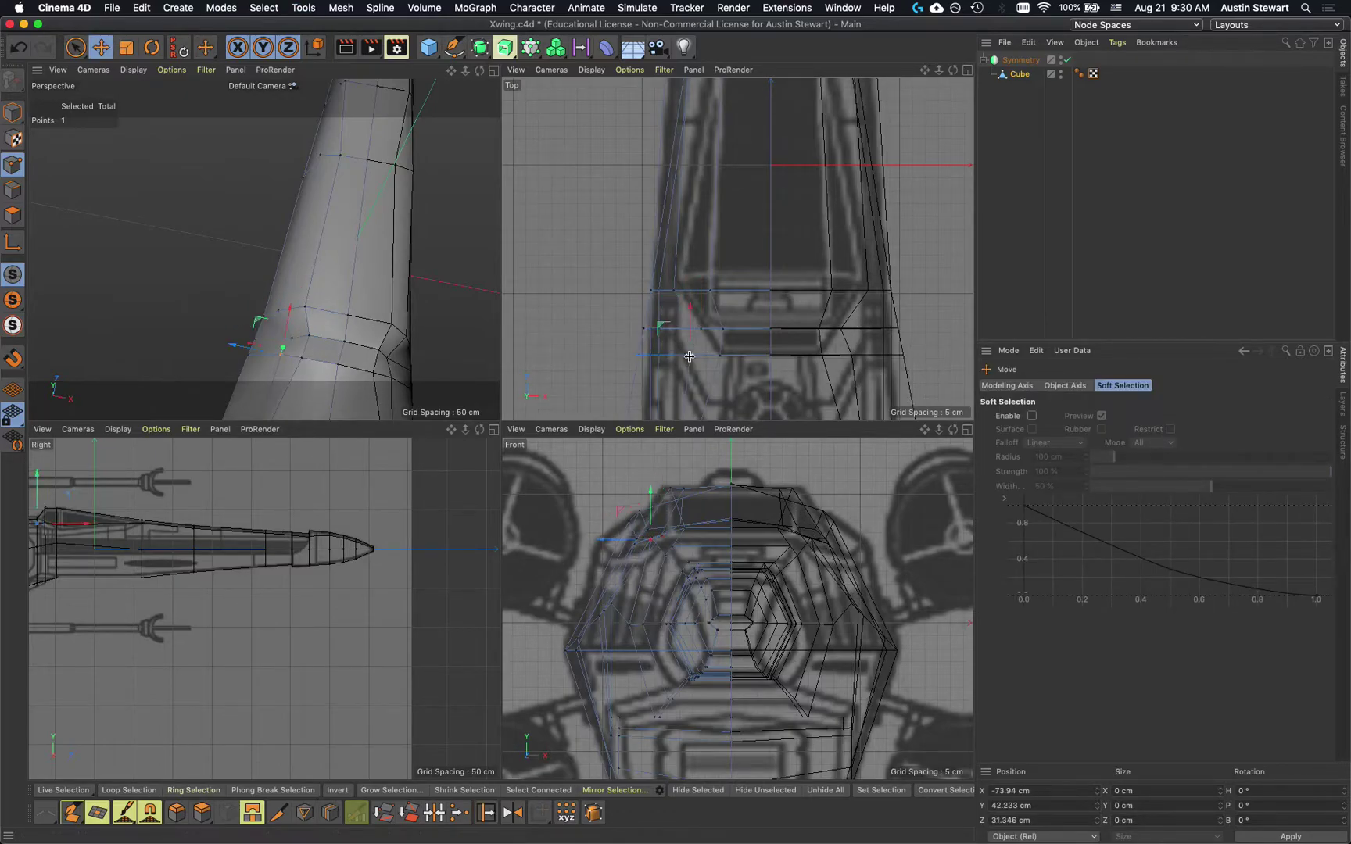
{"action": "left_click_drag", "start_coordinate": [641, 359], "coordinate": [655, 361]}
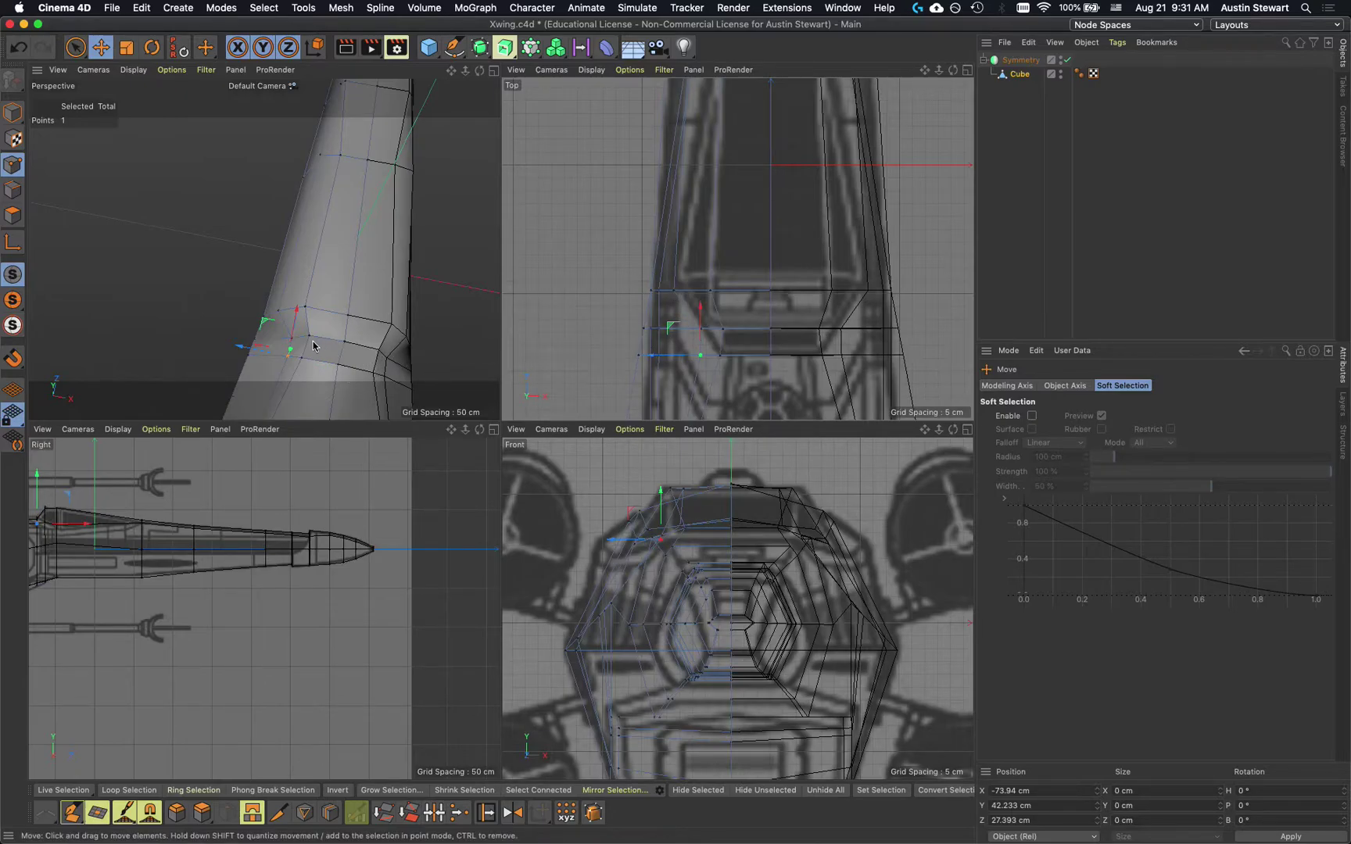
Move the upper side point about midway along the forward fuselage slightly outward to smooth the side edge line
{"action": "left_click_drag", "start_coordinate": [255, 365], "coordinate": [257, 297], "text": "alt"}
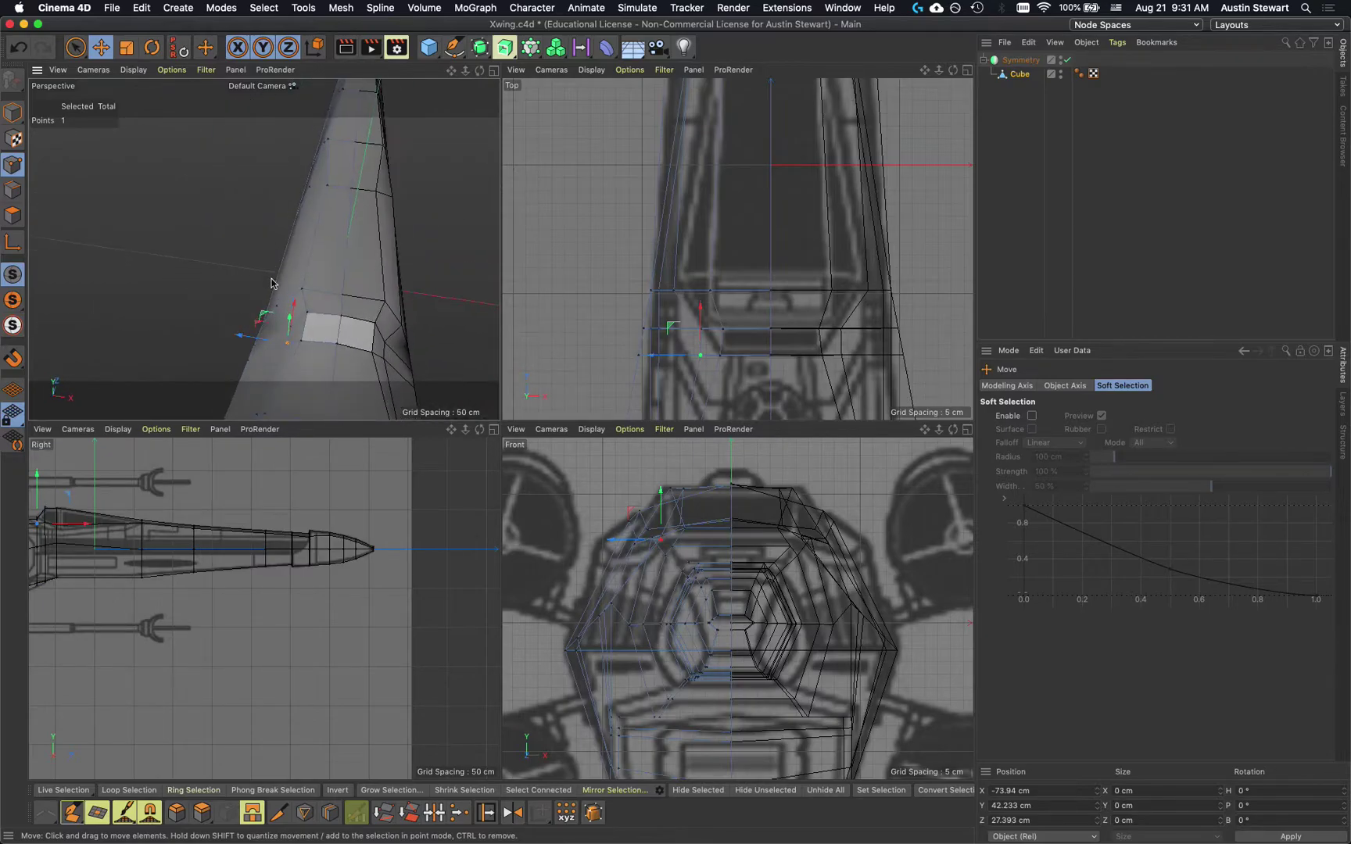
{"action": "middle_click_drag", "start_coordinate": [329, 202], "coordinate": [306, 342], "text": "alt"}
{"action": "scroll", "coordinate": [306, 341], "scroll_direction": "down", "scroll_amount": 3}
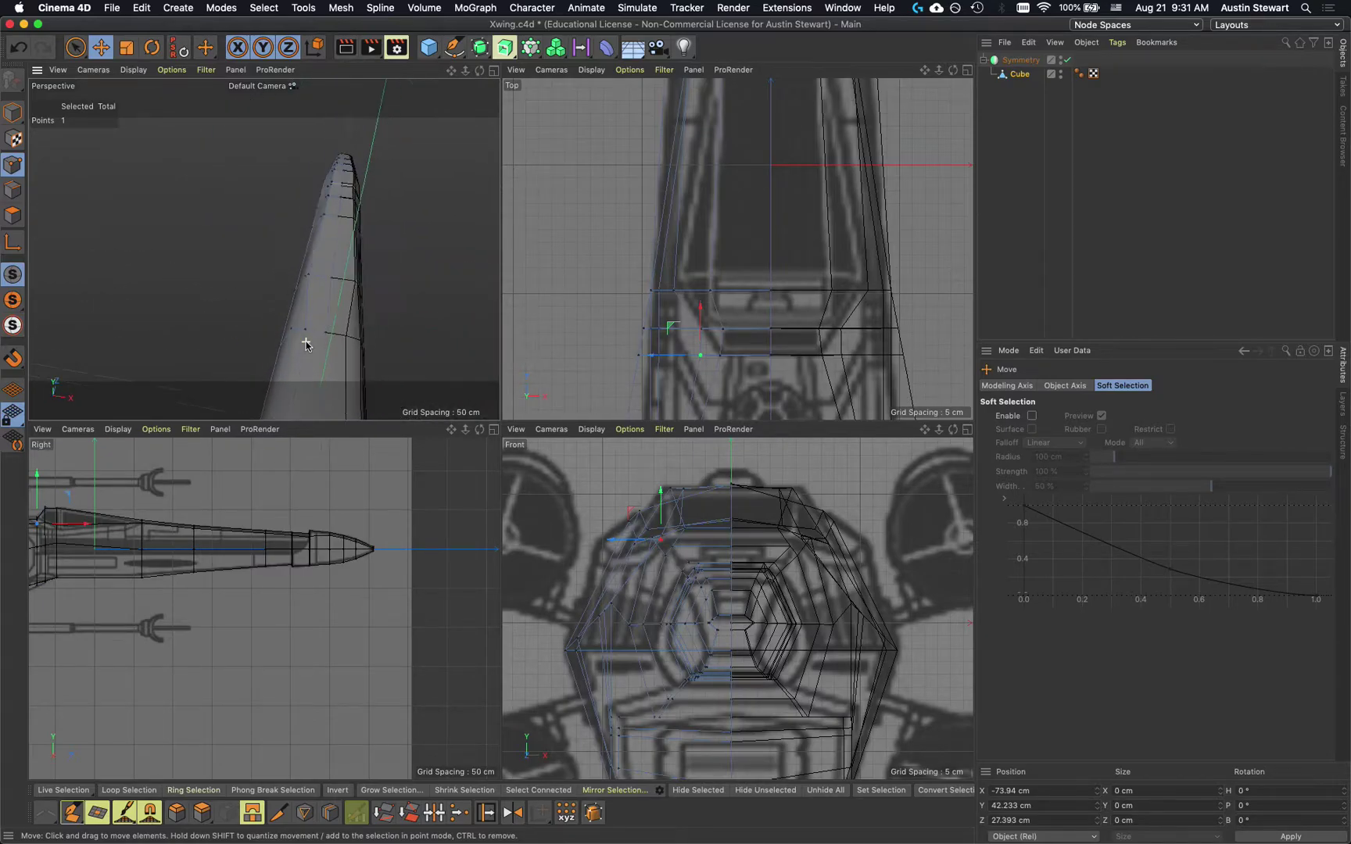
{"action": "mouse_move", "coordinate": [316, 281]}
{"action": "right_mouse_down", "text": "alt"}
{"action": "mouse_move", "coordinate": [301, 310]}
{"action": "mouse_move", "coordinate": [330, 348]}
{"action": "right_mouse_up", "text": "alt"}
{"action": "left_click", "coordinate": [305, 243]}
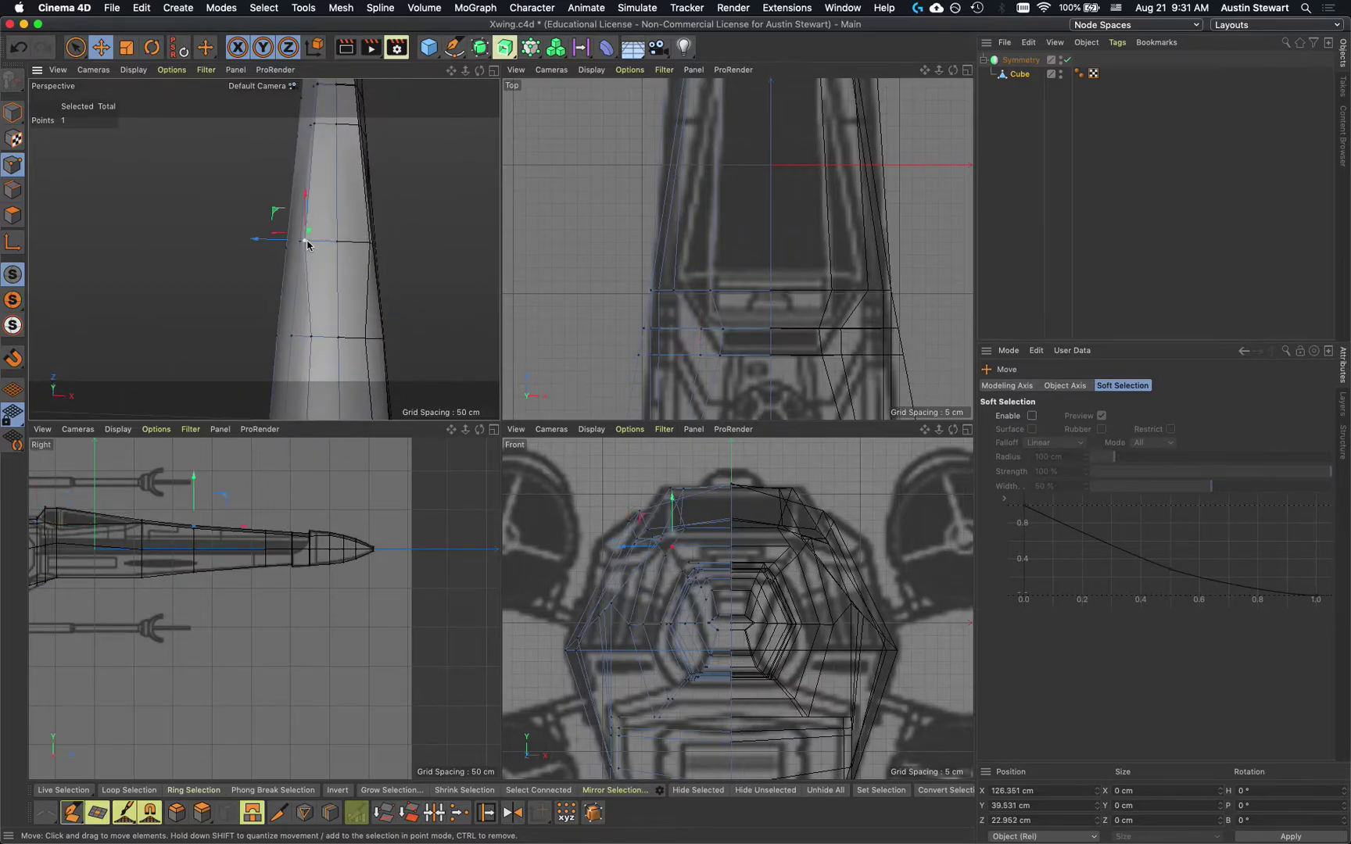
{"action": "left_click_drag", "start_coordinate": [265, 222], "coordinate": [261, 239]}
Try raising the upper side point at the cockpit's rear, and undo the move
{"action": "left_click", "coordinate": [314, 124]}
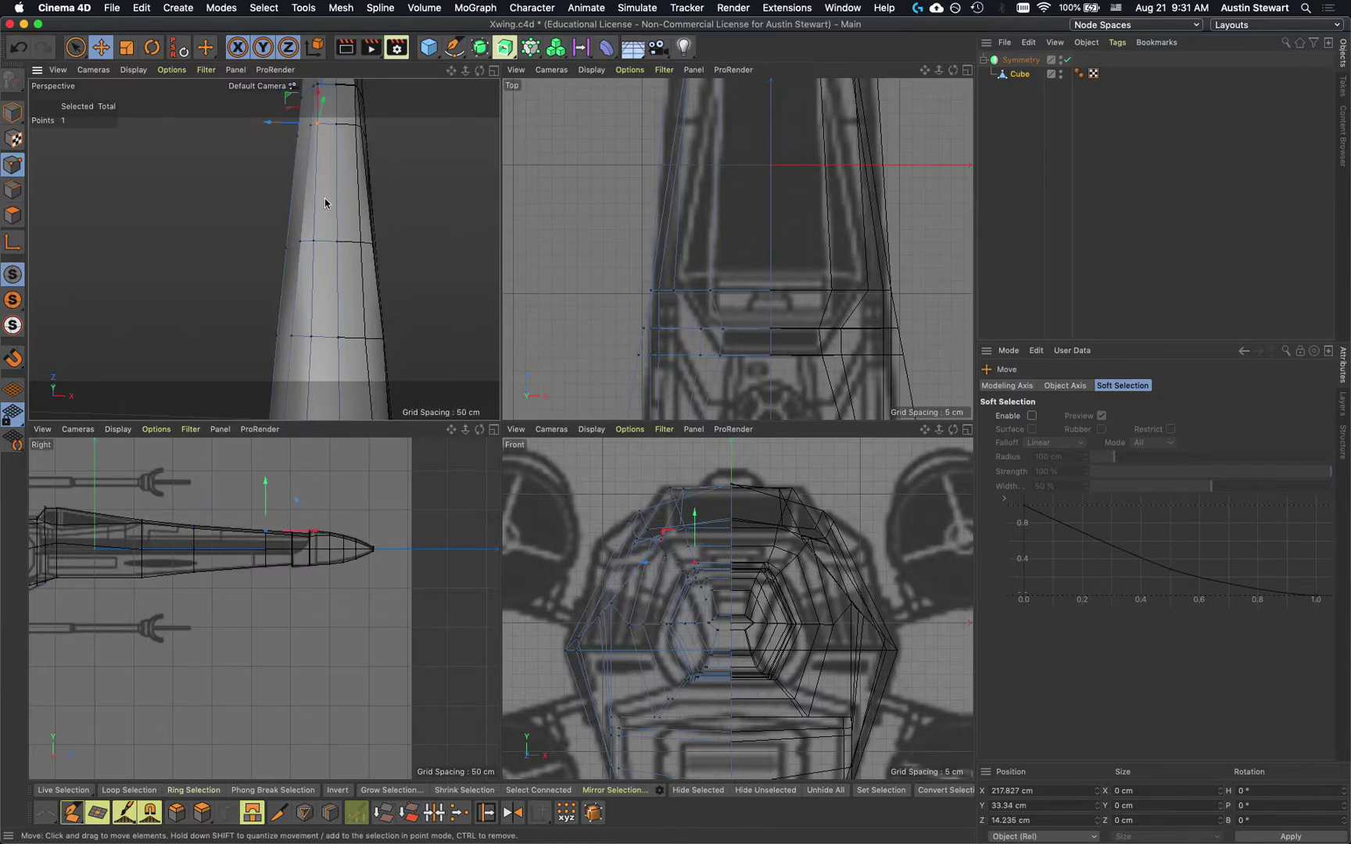
{"action": "left_click_drag", "start_coordinate": [312, 205], "coordinate": [437, 180], "text": "alt"}
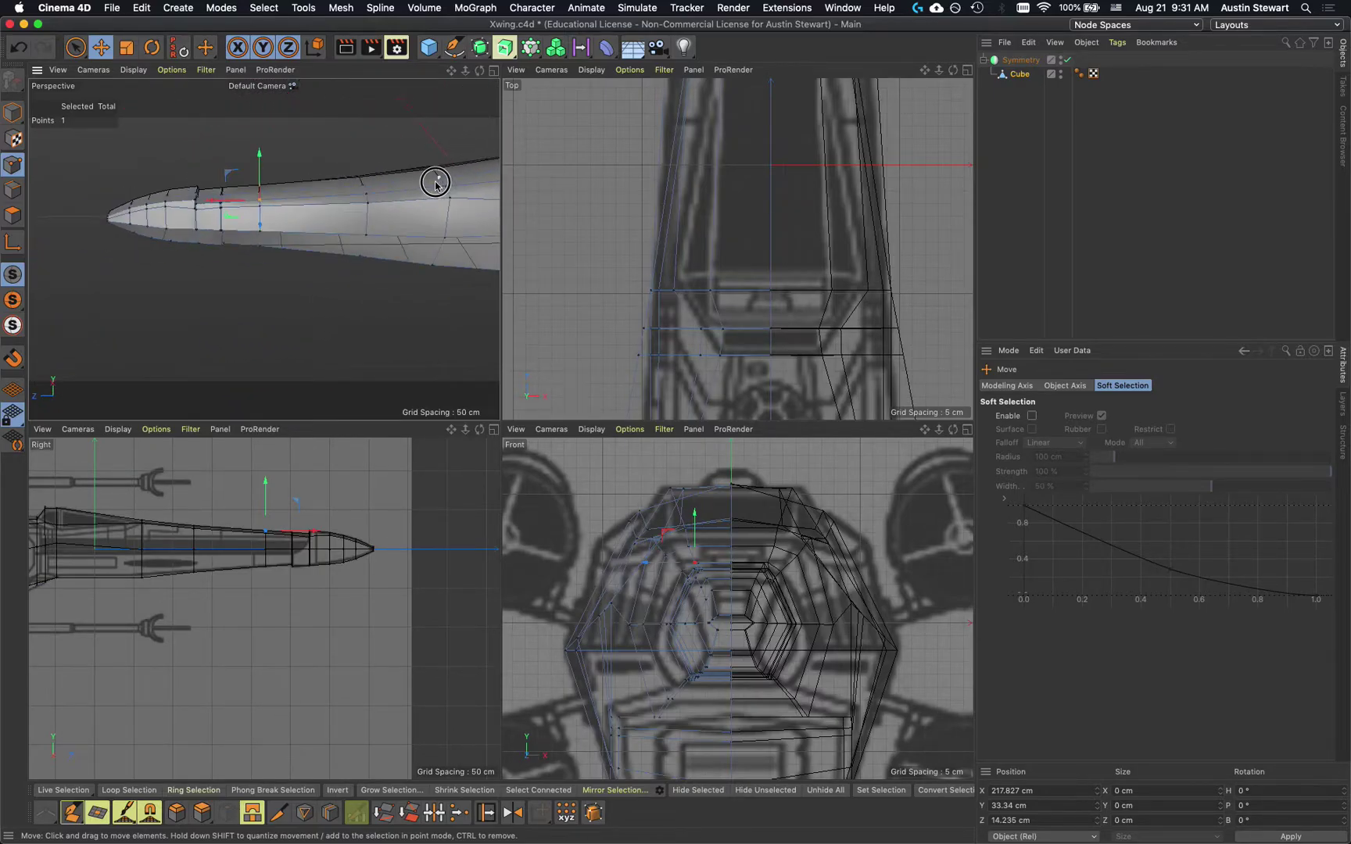
{"action": "middle_click_drag", "start_coordinate": [483, 234], "coordinate": [220, 260], "text": "alt"}
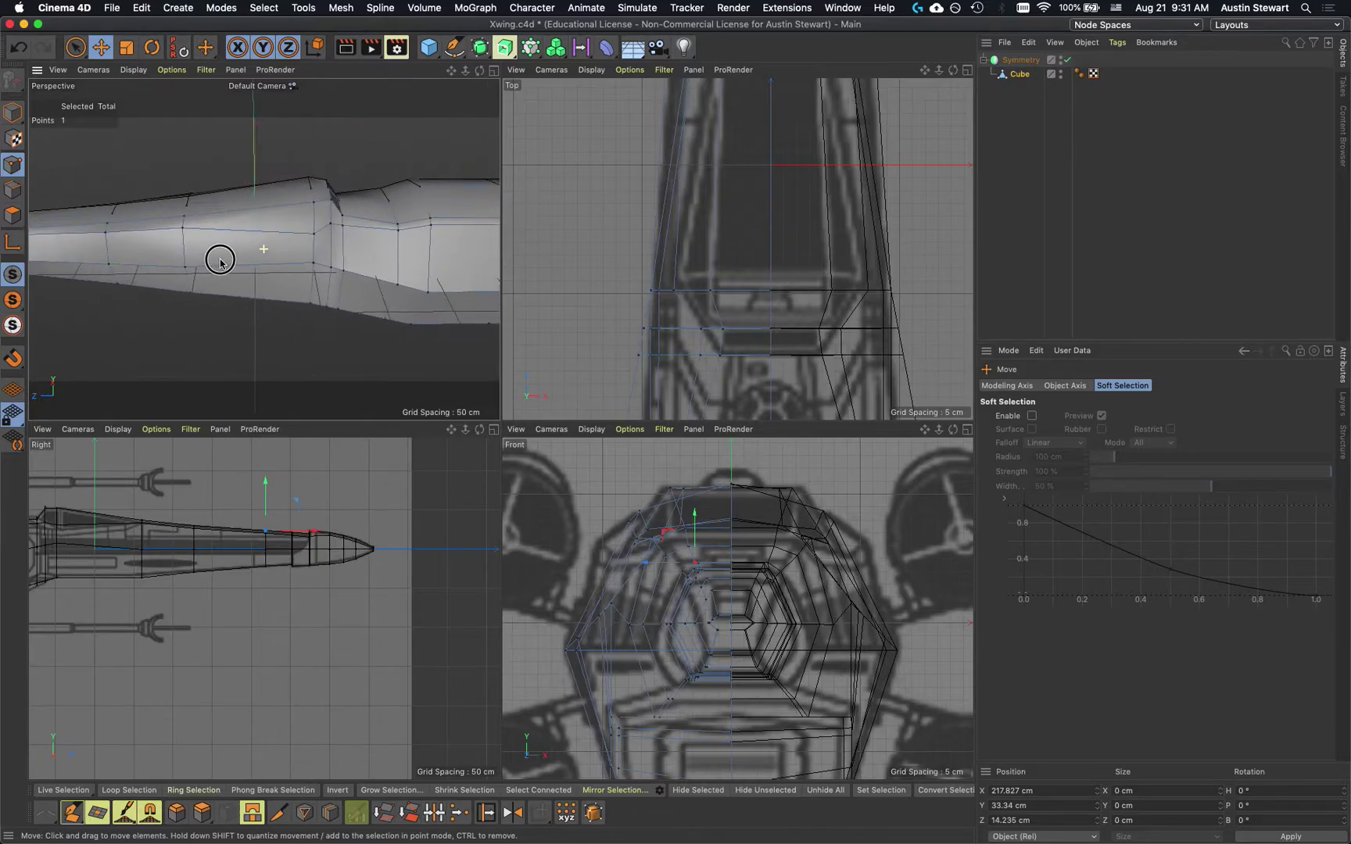
{"action": "left_click_drag", "start_coordinate": [273, 239], "coordinate": [323, 195], "text": "alt"}
{"action": "left_click", "coordinate": [314, 234]}
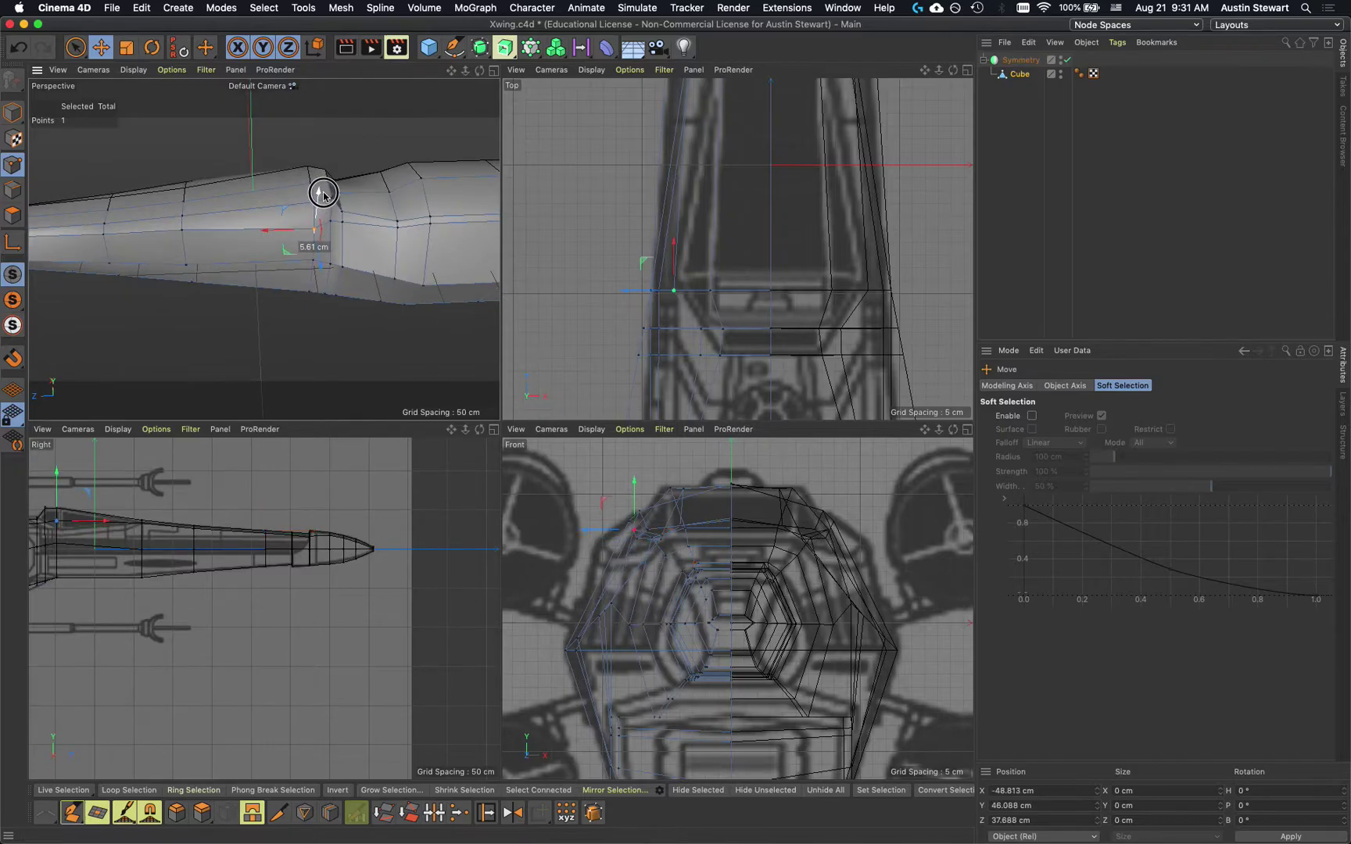
{"action": "left_click_drag", "start_coordinate": [319, 269], "coordinate": [426, 229]}
{"action": "key", "text": "super+z"}
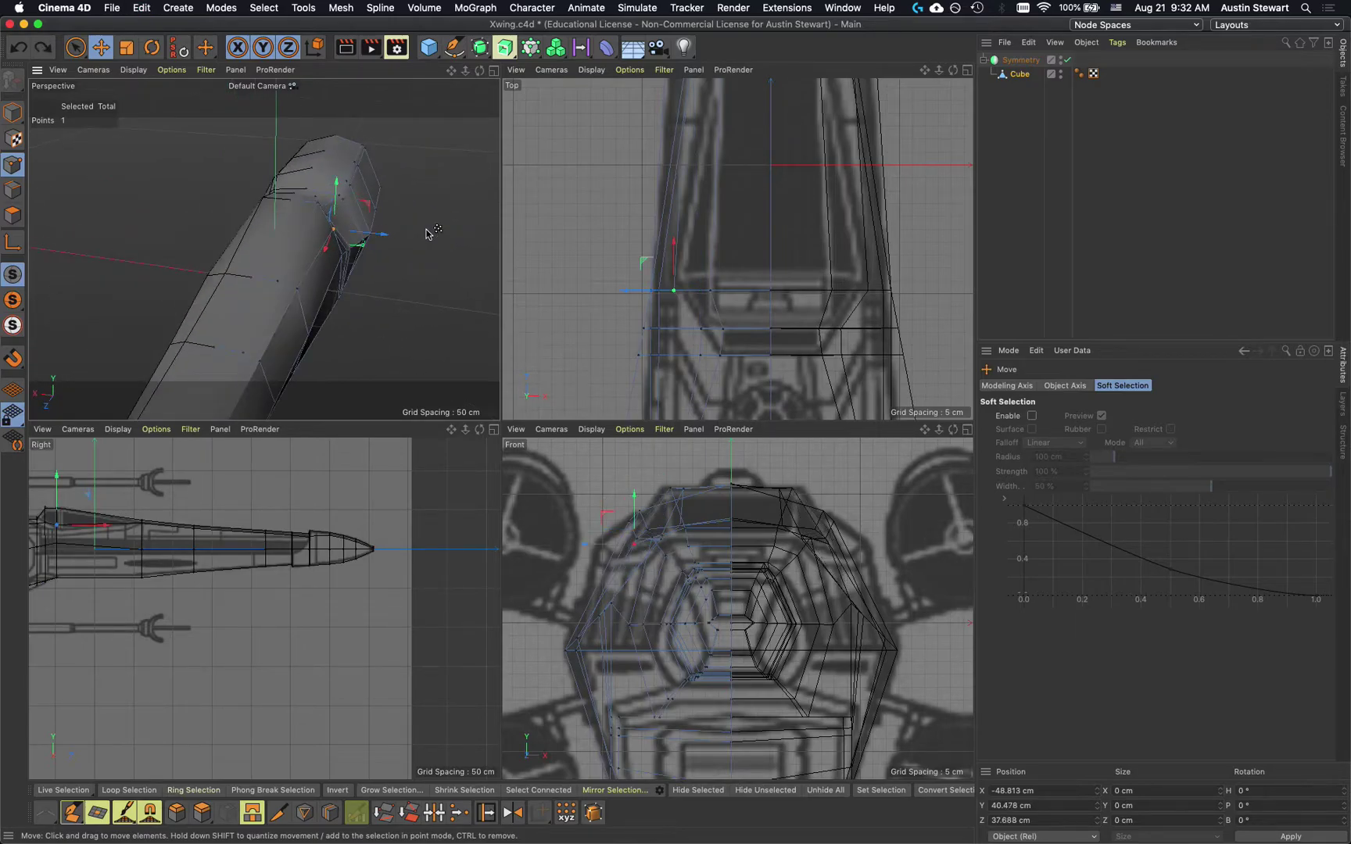
Save the project
{"action": "left_click_drag", "start_coordinate": [357, 280], "coordinate": [253, 254], "text": "alt"}
{"action": "key", "text": "super+s"}
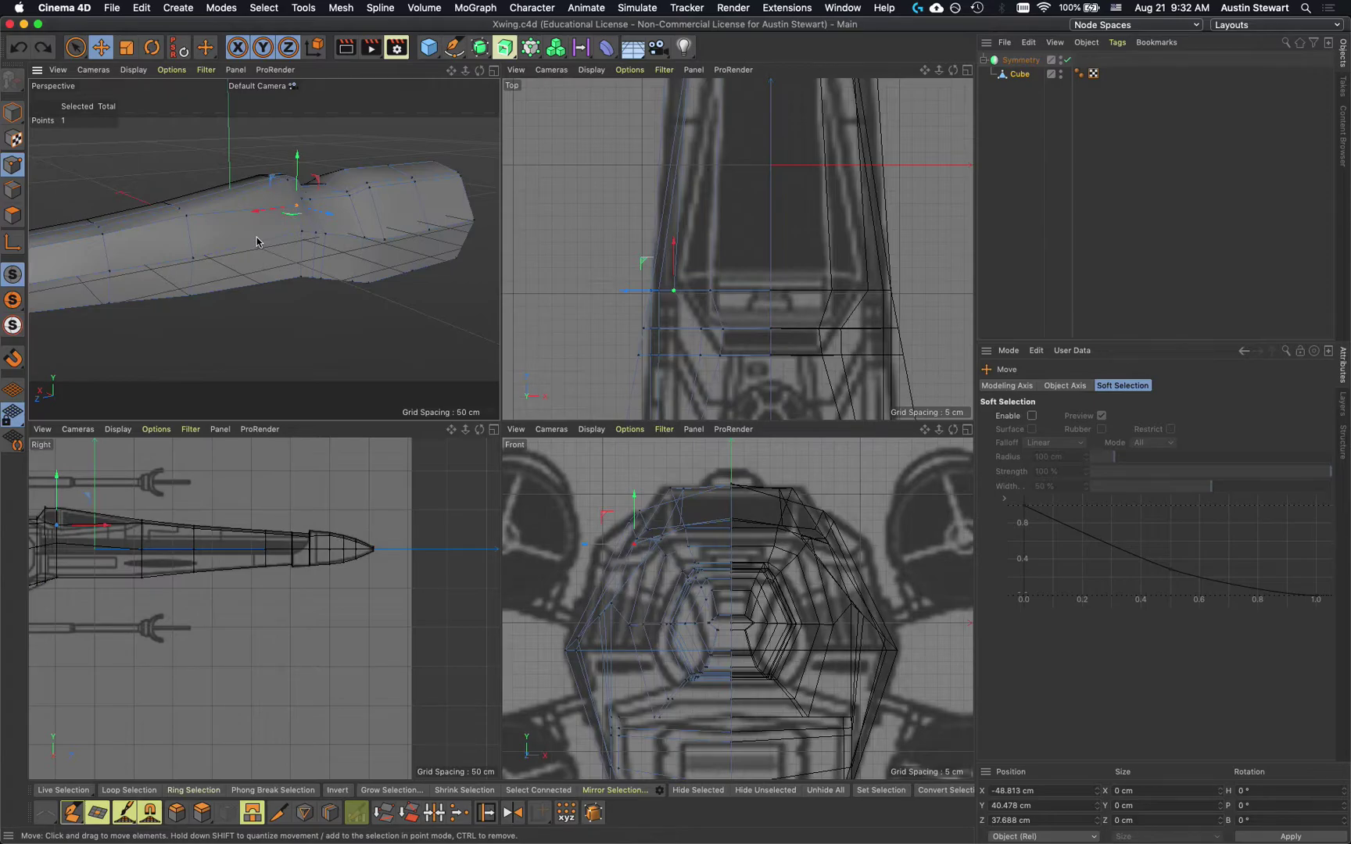
Move the three upper side points behind the cockpit down and outward in the Front view, to about Y 42.59 and Z 51.71 cm
{"action": "scroll", "coordinate": [396, 254], "scroll_direction": "up", "scroll_amount": 5}
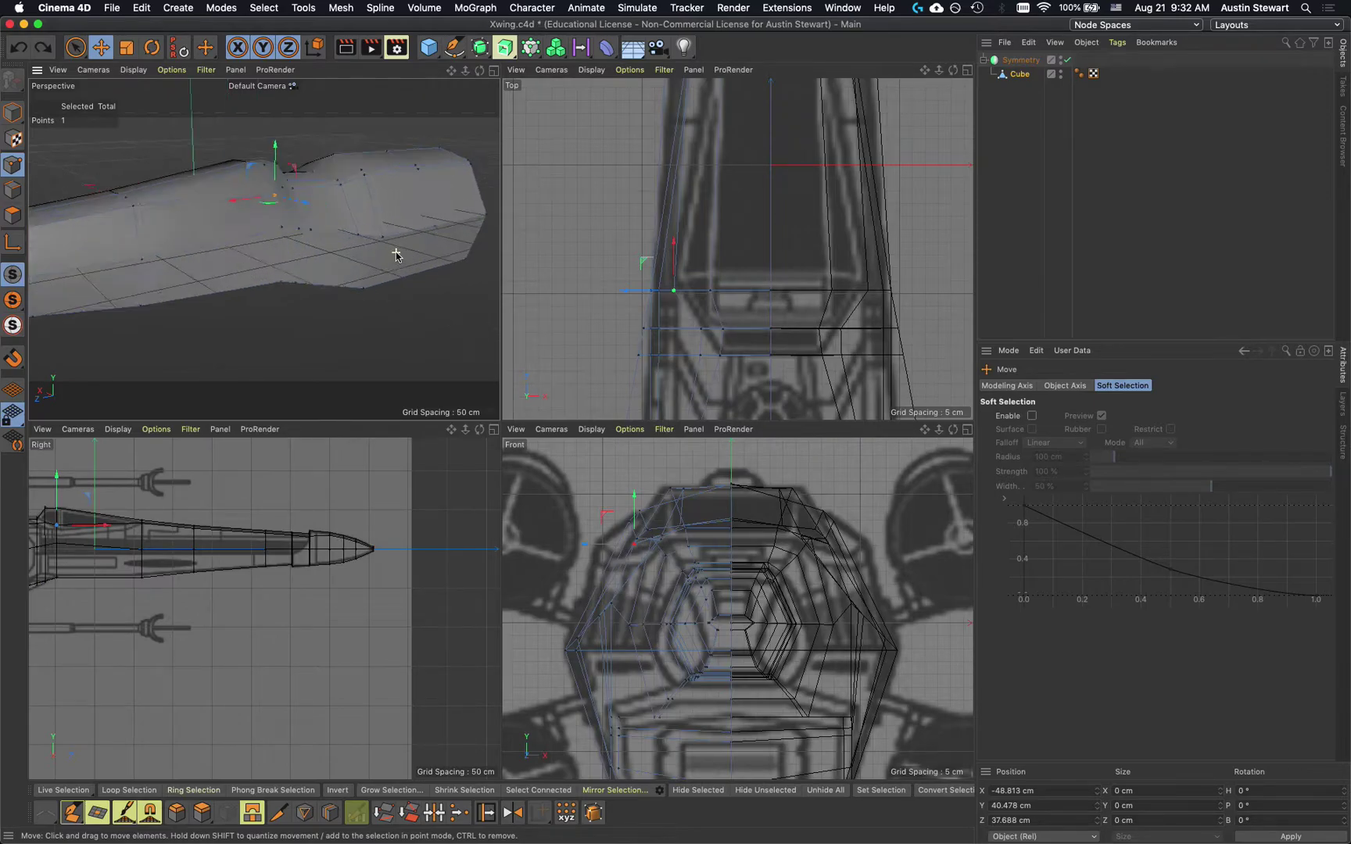
{"action": "left_click_drag", "start_coordinate": [396, 256], "coordinate": [344, 235], "text": "alt"}
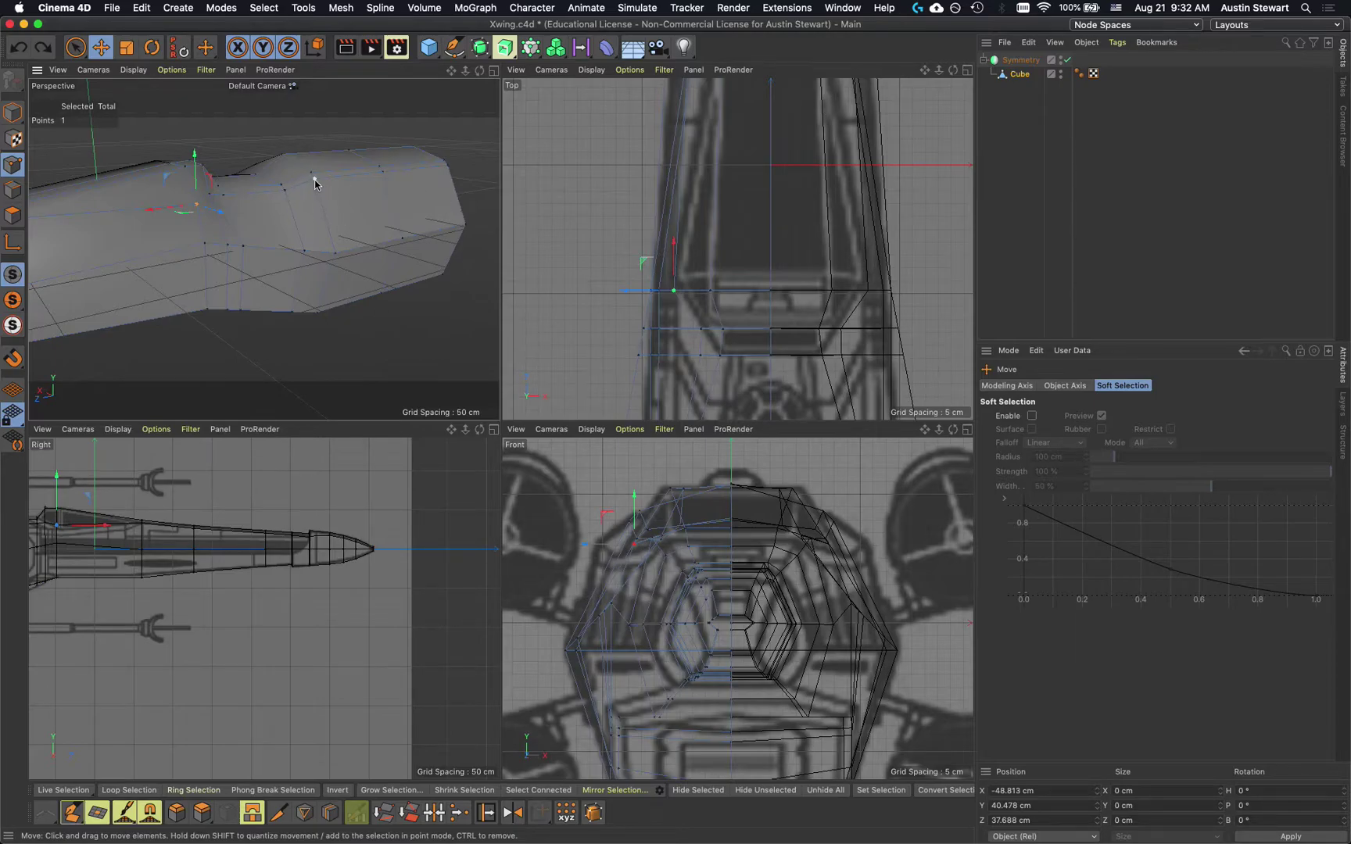
{"action": "key", "text": "space"}
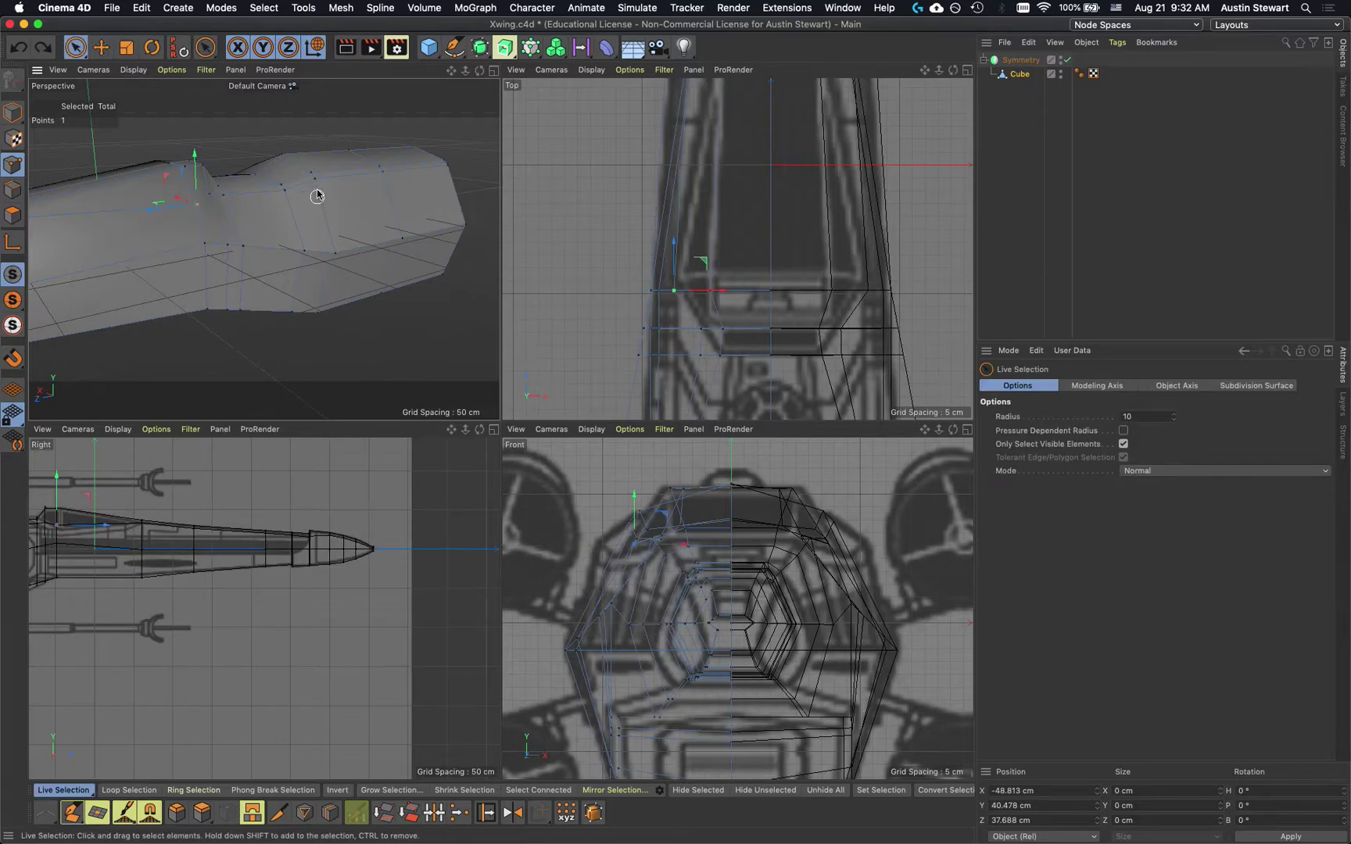
{"action": "left_click", "coordinate": [316, 183]}
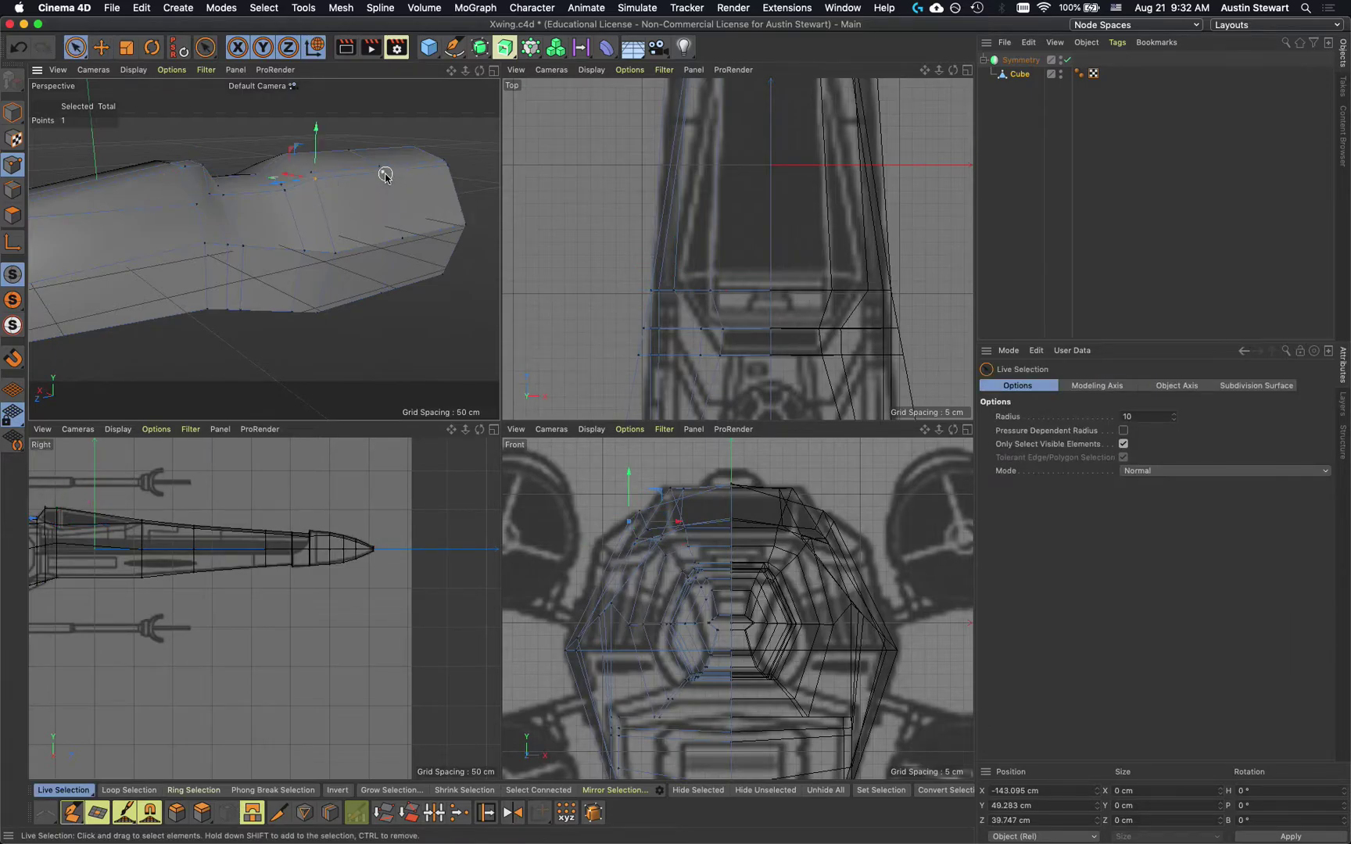
{"action": "left_click", "coordinate": [384, 174], "text": "shift"}
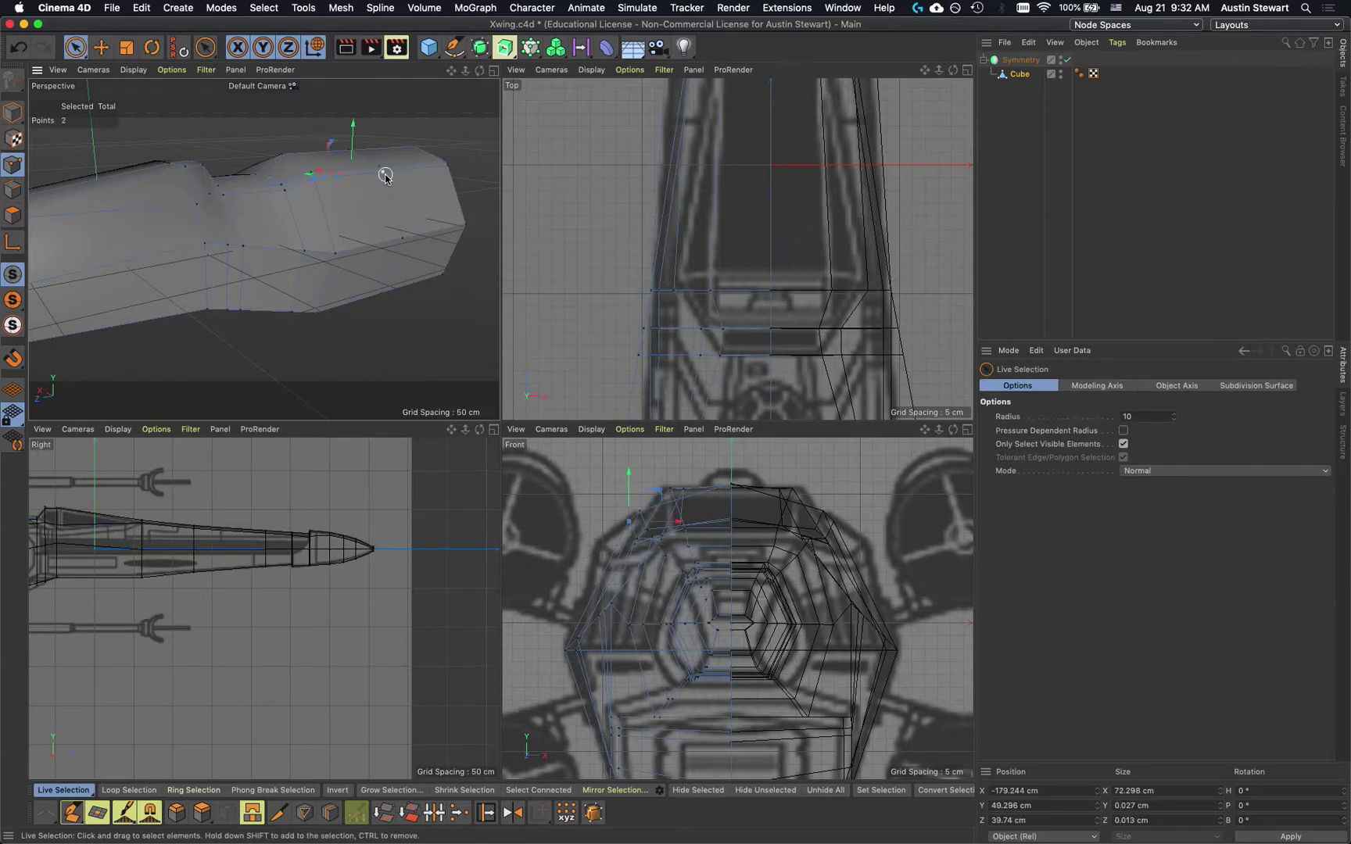
{"action": "left_click", "coordinate": [448, 167], "text": "shift"}
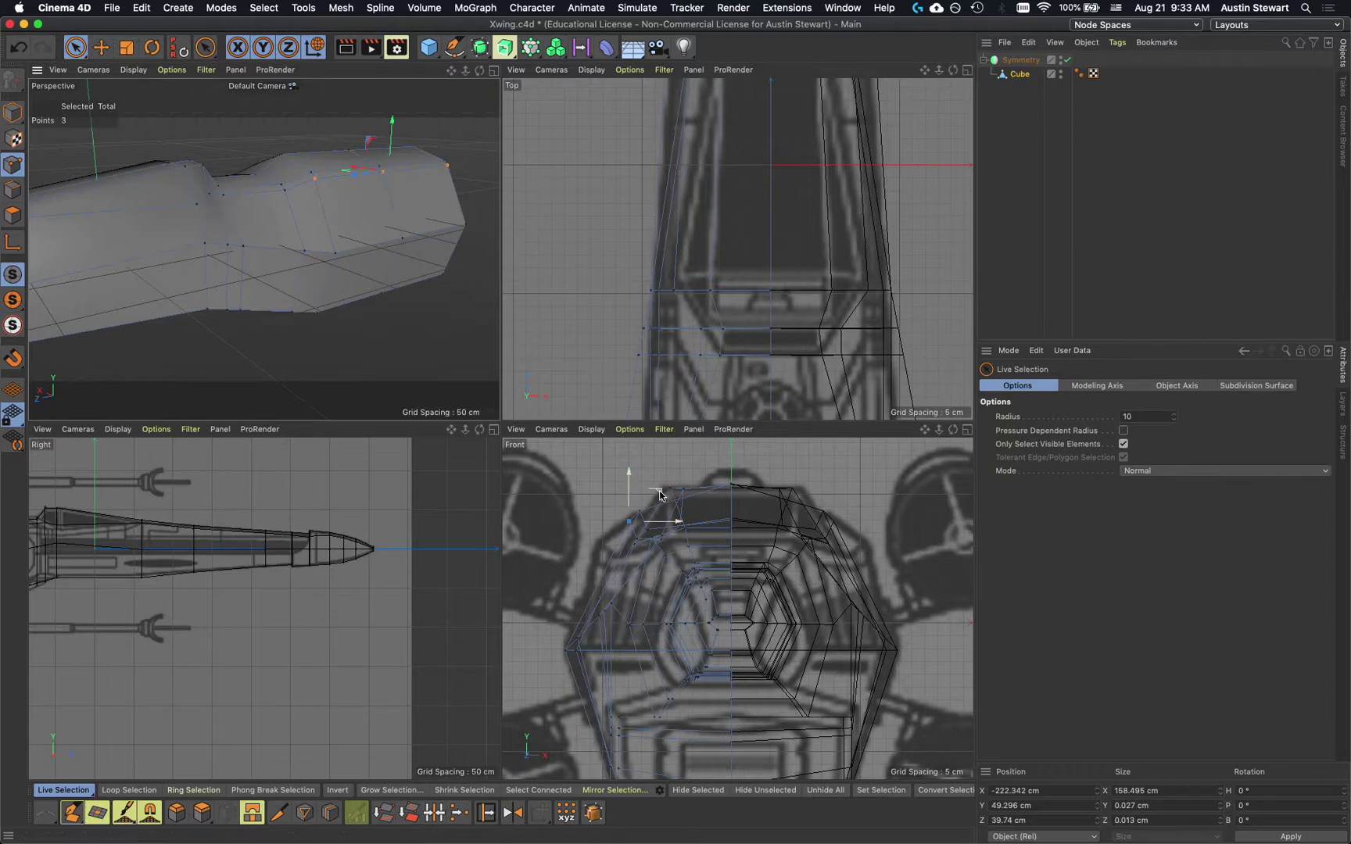
{"action": "left_click_drag", "start_coordinate": [659, 493], "coordinate": [627, 512]}
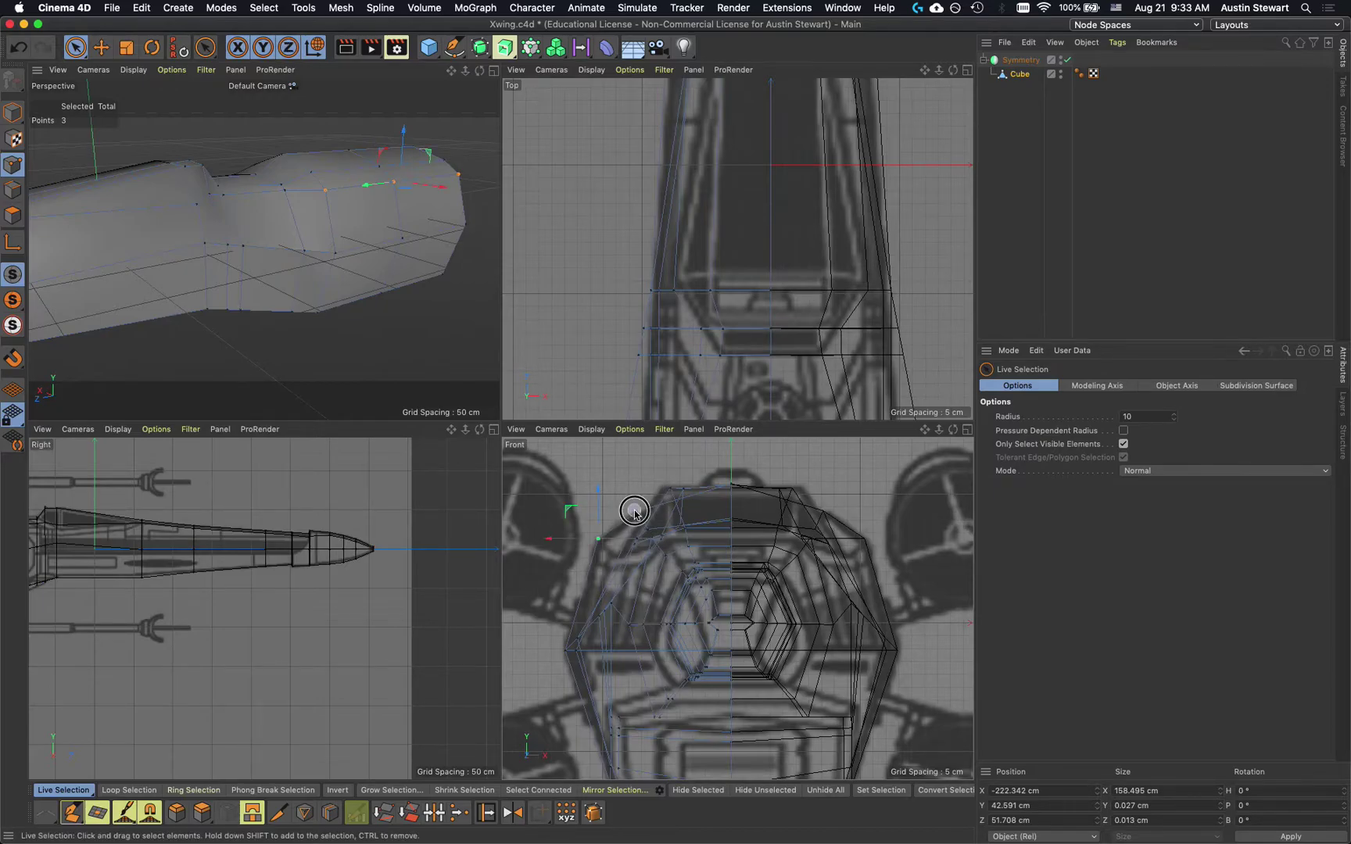
Move the row of three points above them slightly down and outward in the Front view, to about Y 53.32 and Z 36.19 cm
{"action": "left_click", "coordinate": [311, 171]}
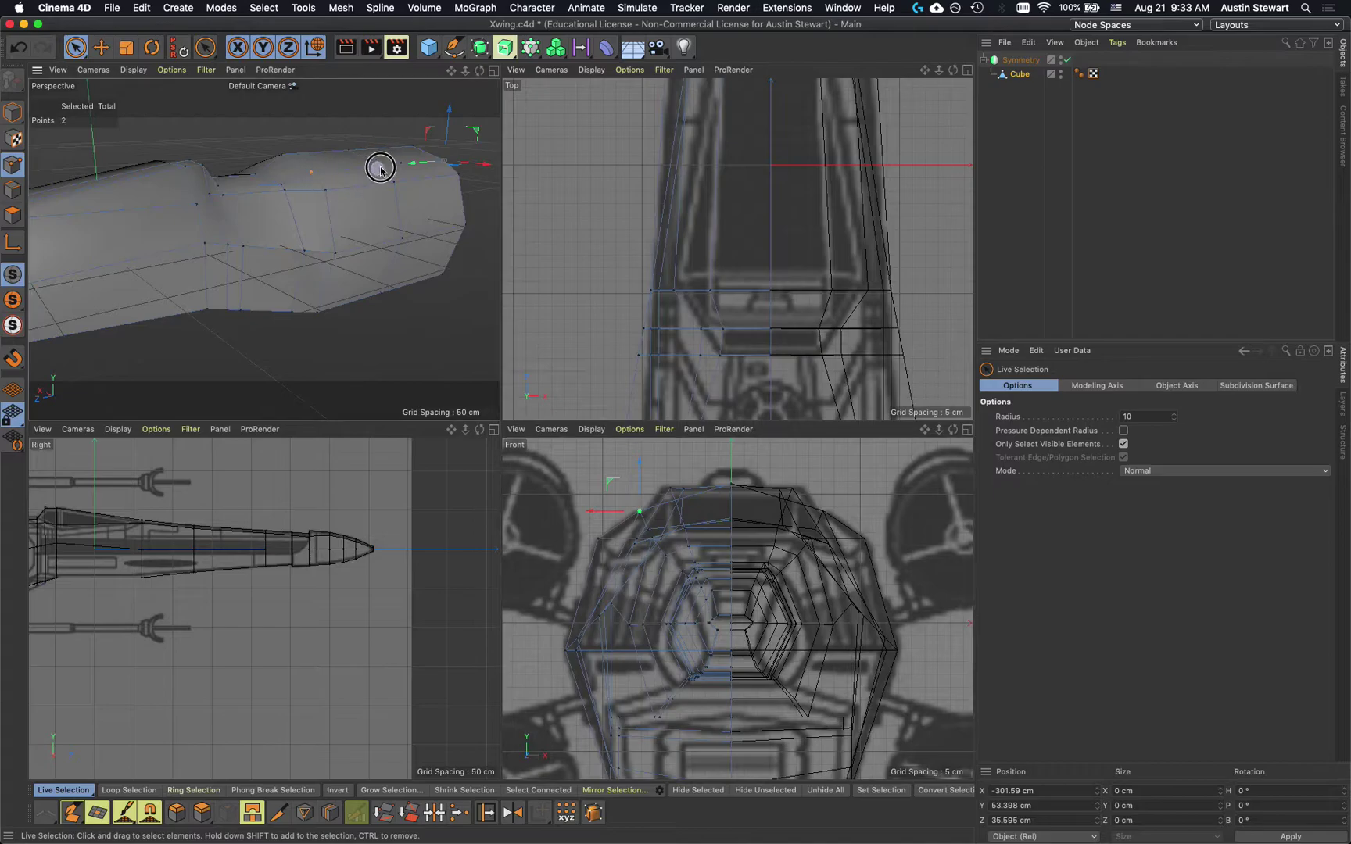
{"action": "left_click", "coordinate": [447, 160], "text": "shift"}
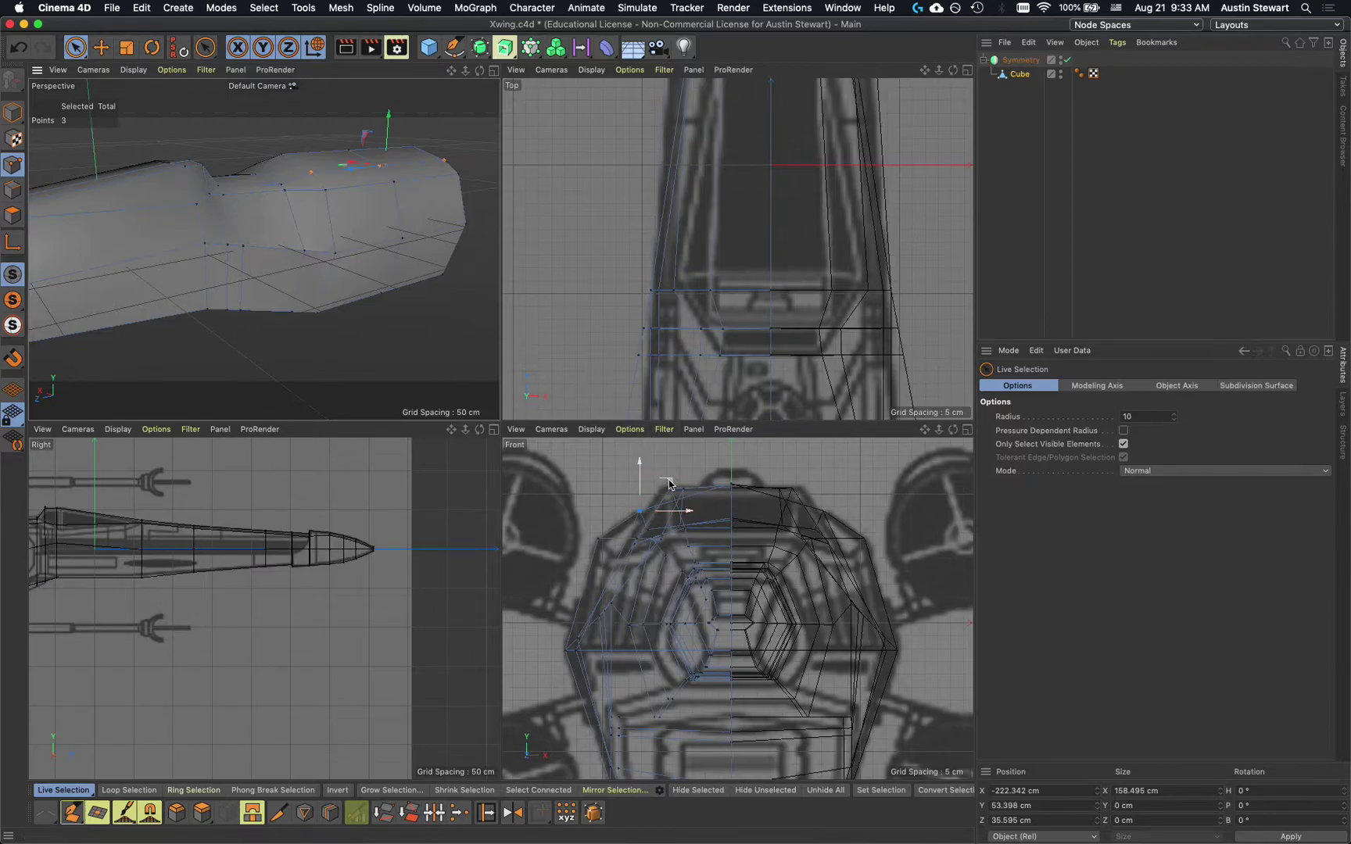
{"action": "left_click_drag", "start_coordinate": [668, 479], "coordinate": [667, 481]}
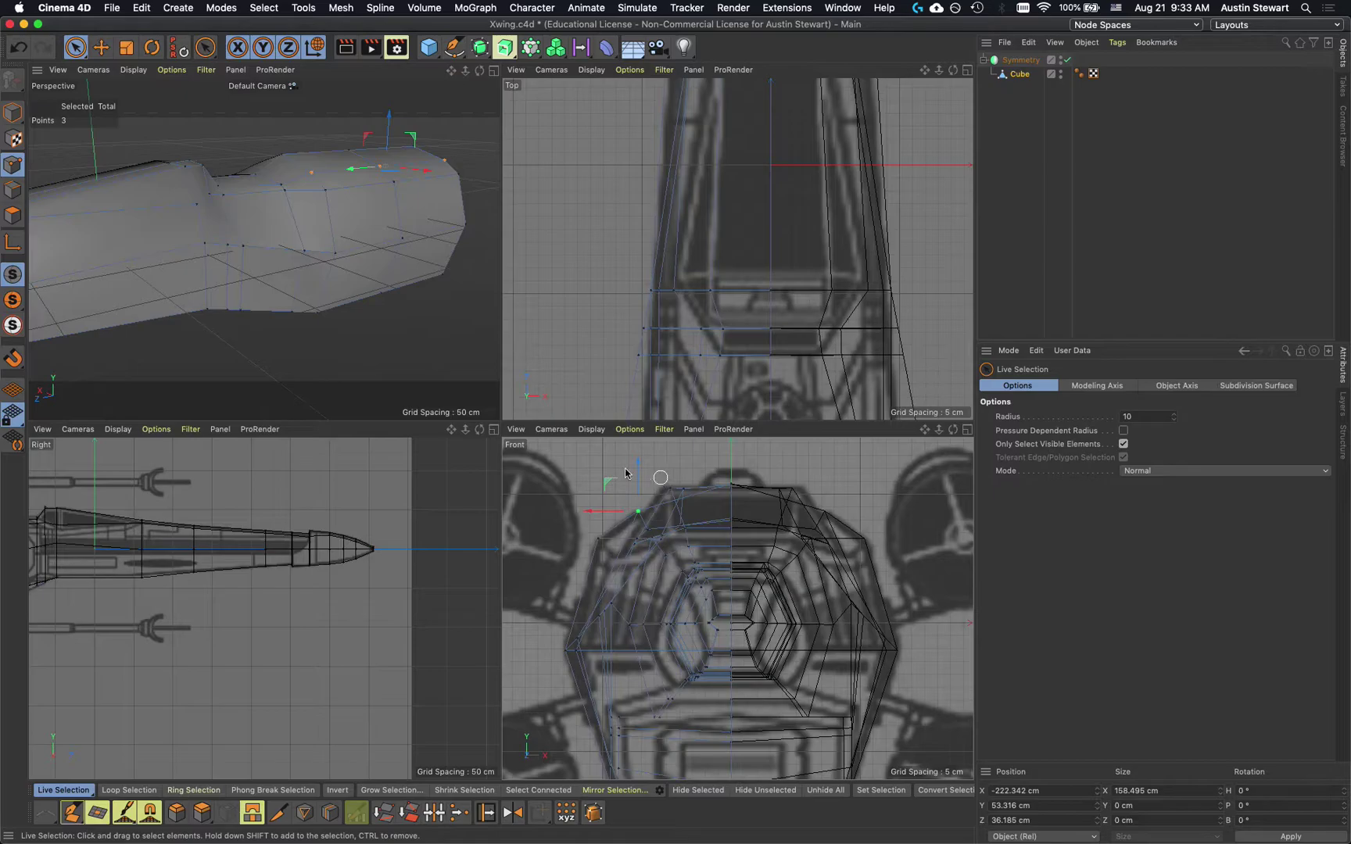
{"action": "mouse_move", "coordinate": [267, 332]}
{"action": "left_mouse_down", "text": "alt"}
{"action": "mouse_move", "coordinate": [467, 339]}
{"action": "mouse_move", "coordinate": [491, 390]}
{"action": "mouse_move", "coordinate": [229, 347]}
{"action": "mouse_move", "coordinate": [362, 350]}
{"action": "mouse_move", "coordinate": [256, 337]}
{"action": "left_mouse_up", "text": "alt"}
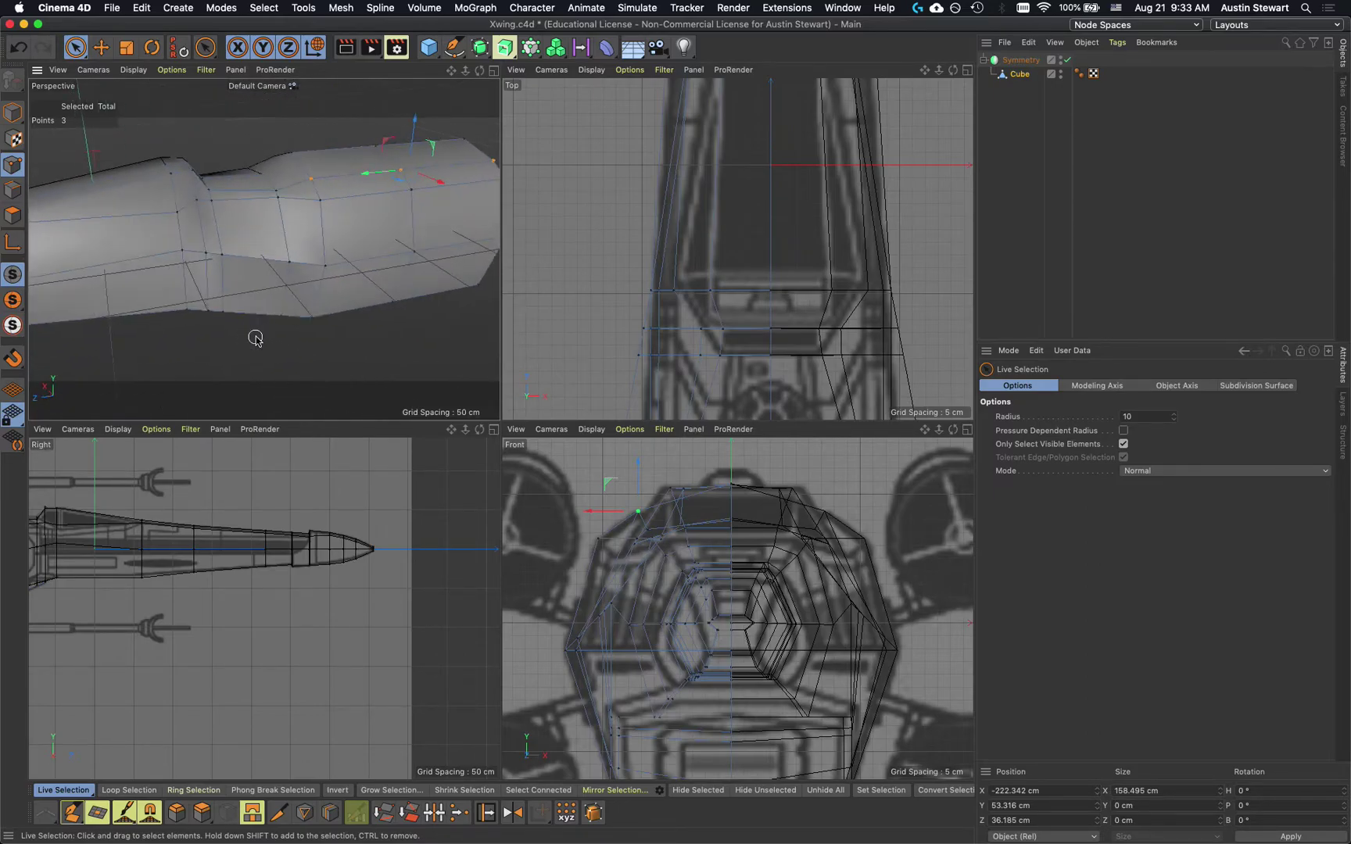
Switch to Safari and search the web for "xwing images"
{"action": "key", "text": "super+Tab"}
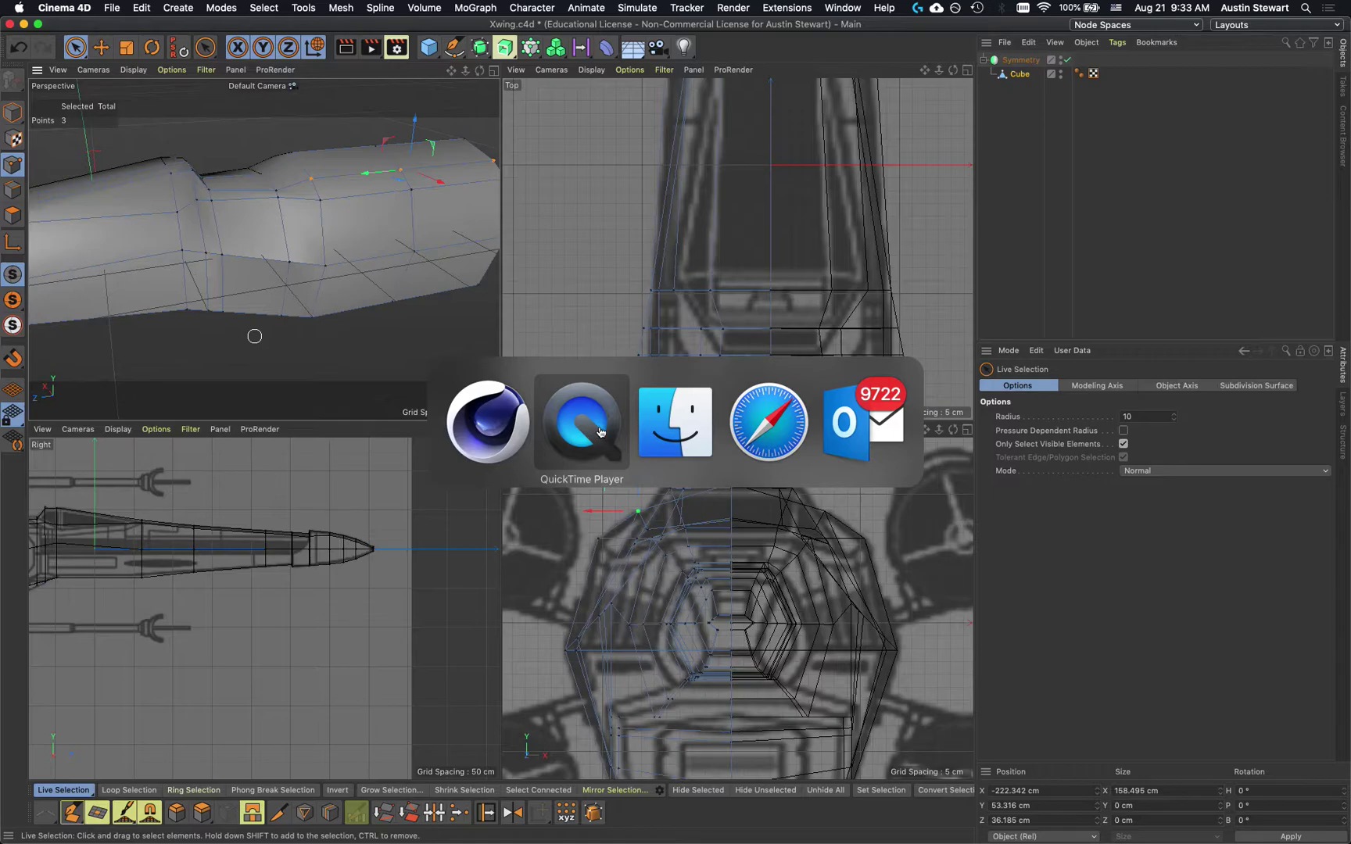
{"action": "left_click", "coordinate": [799, 431]}
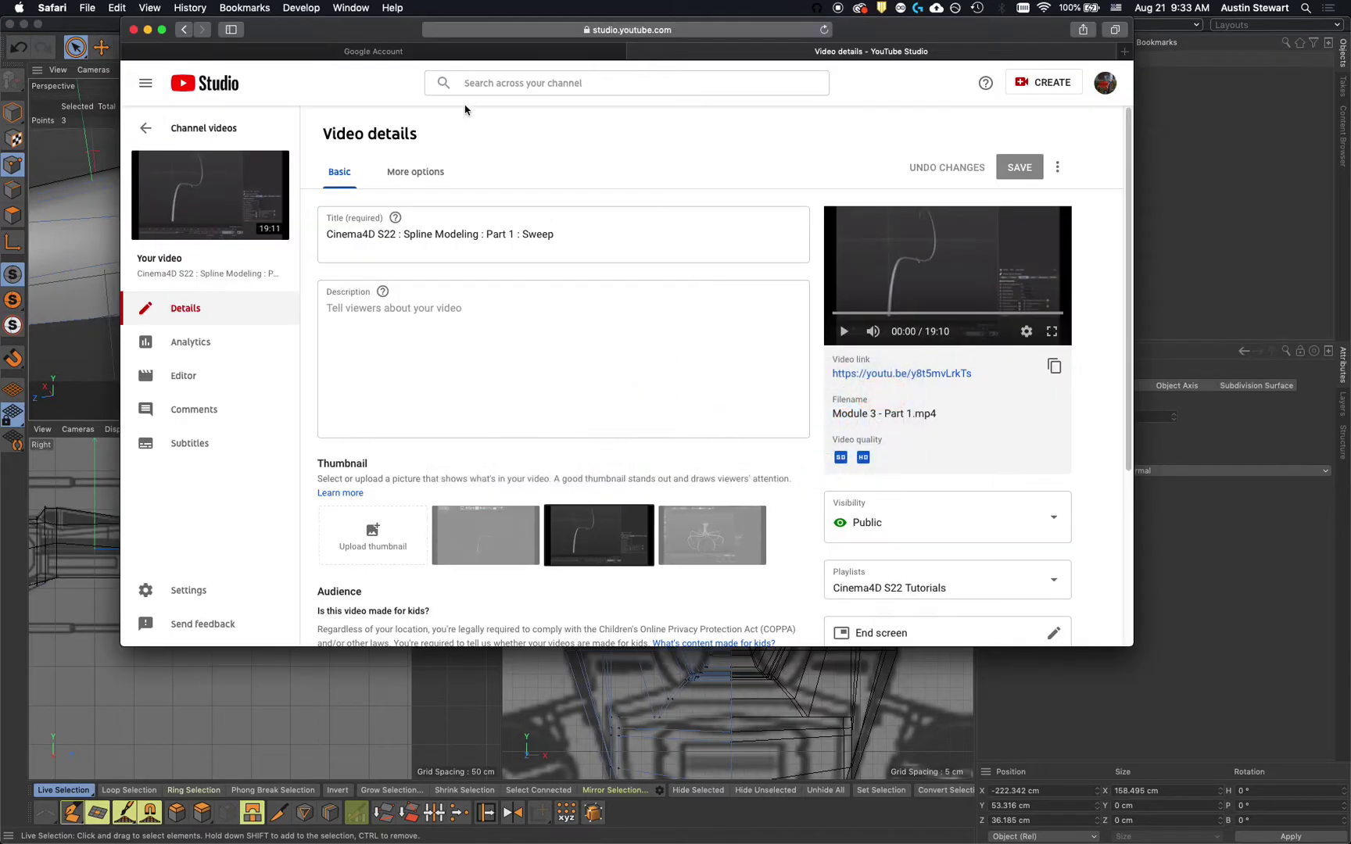
{"action": "left_click", "coordinate": [444, 29]}
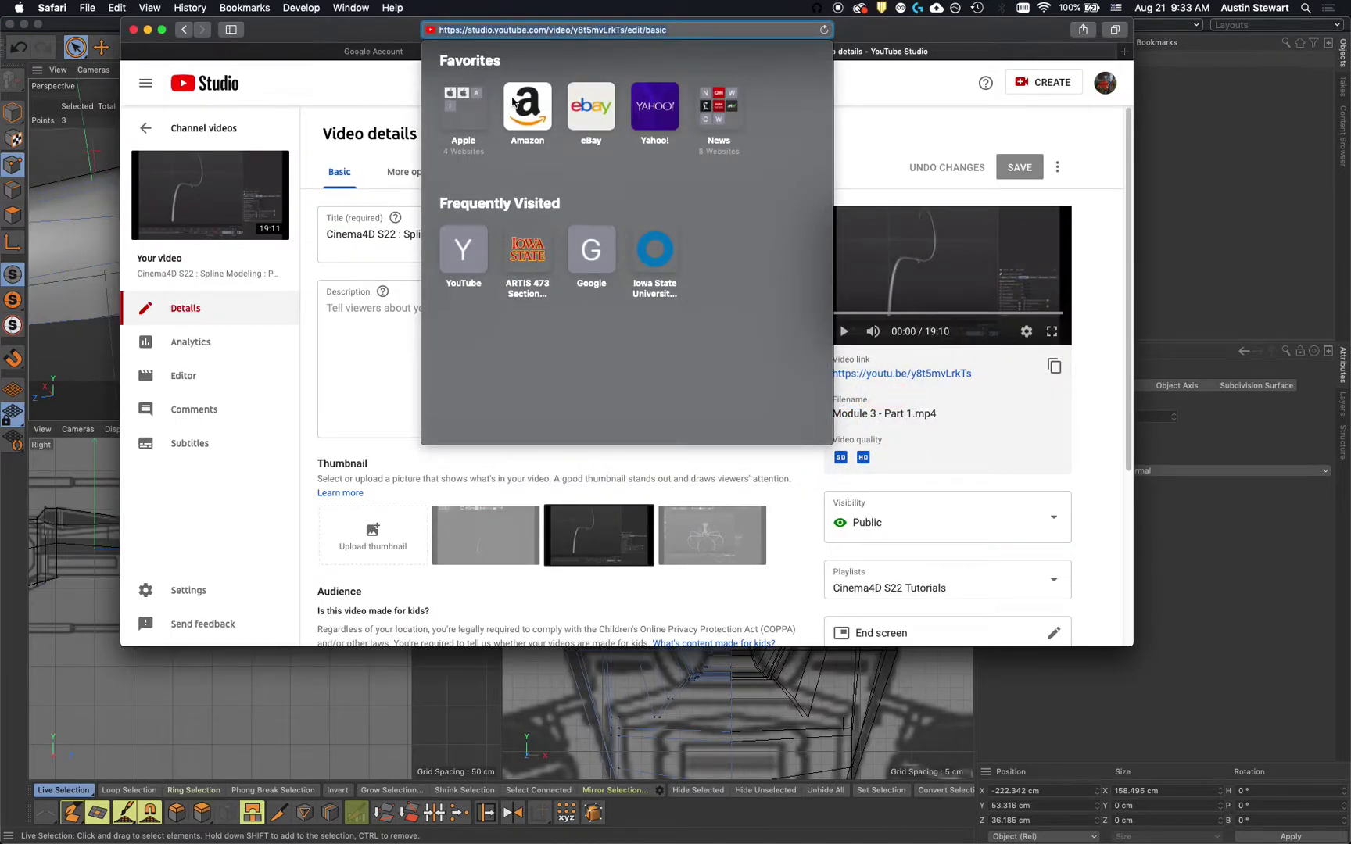
{"action": "type", "text": "x"}
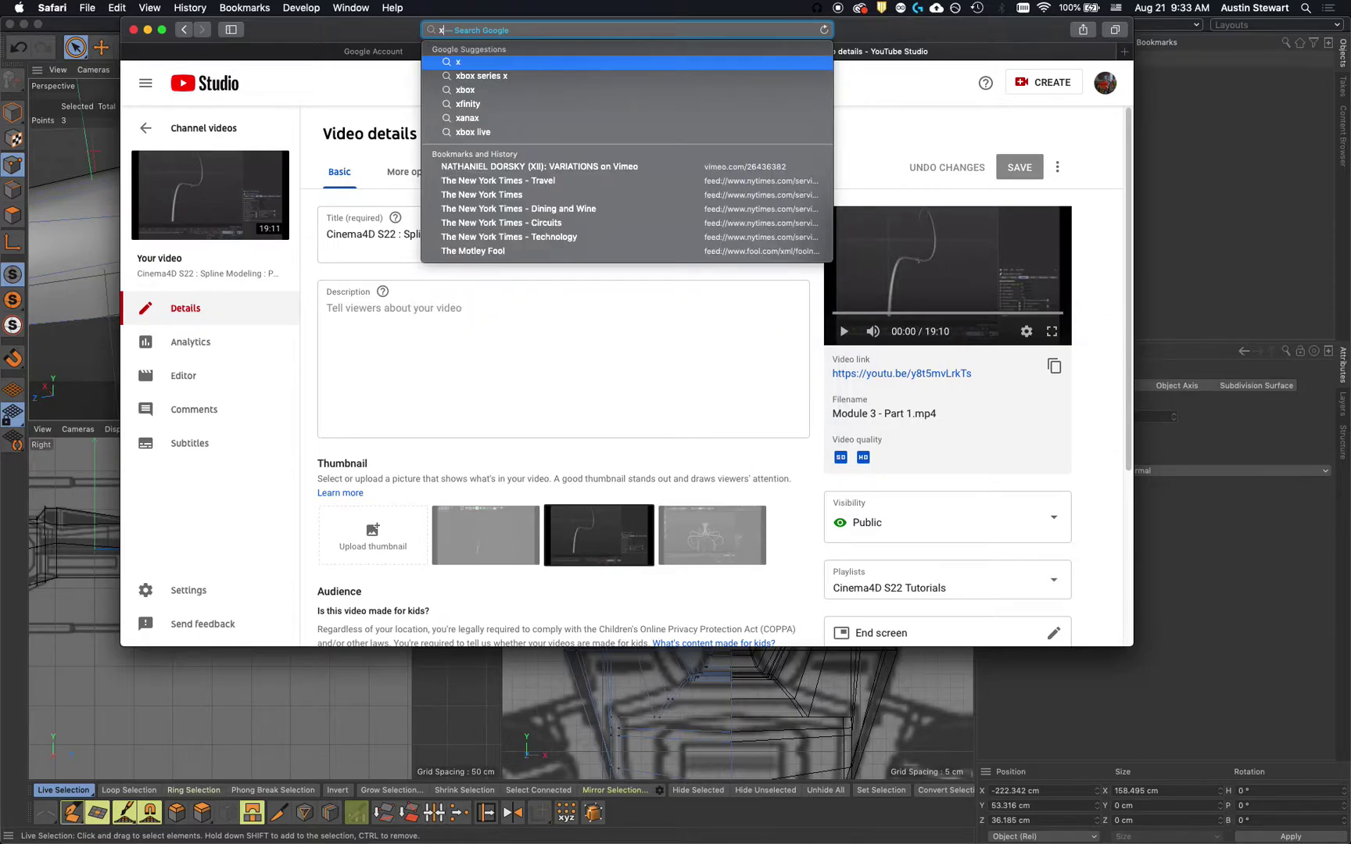
{"action": "type", "text": "wing"}
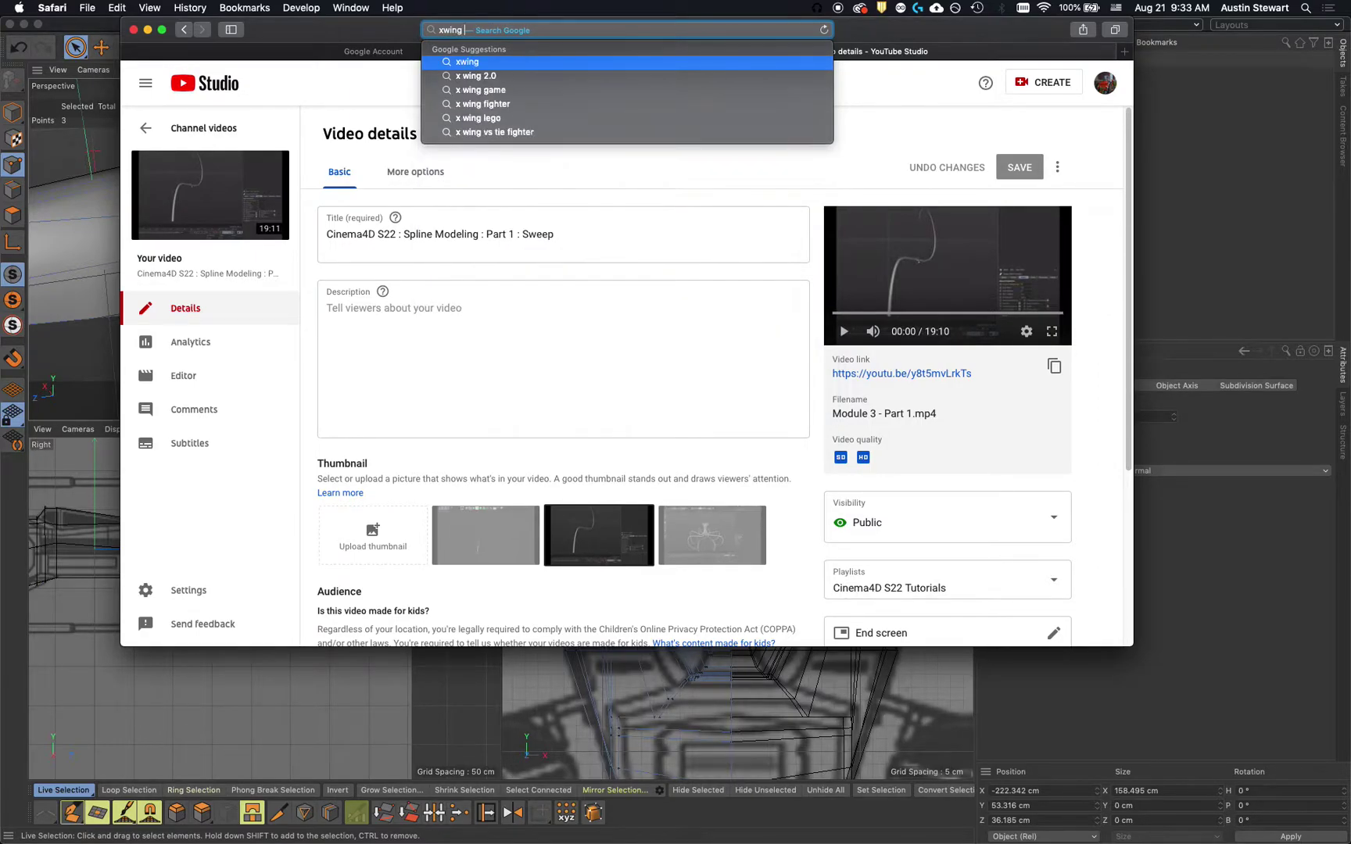
{"action": "type", "text": " images"}
{"action": "key", "text": "Return"}
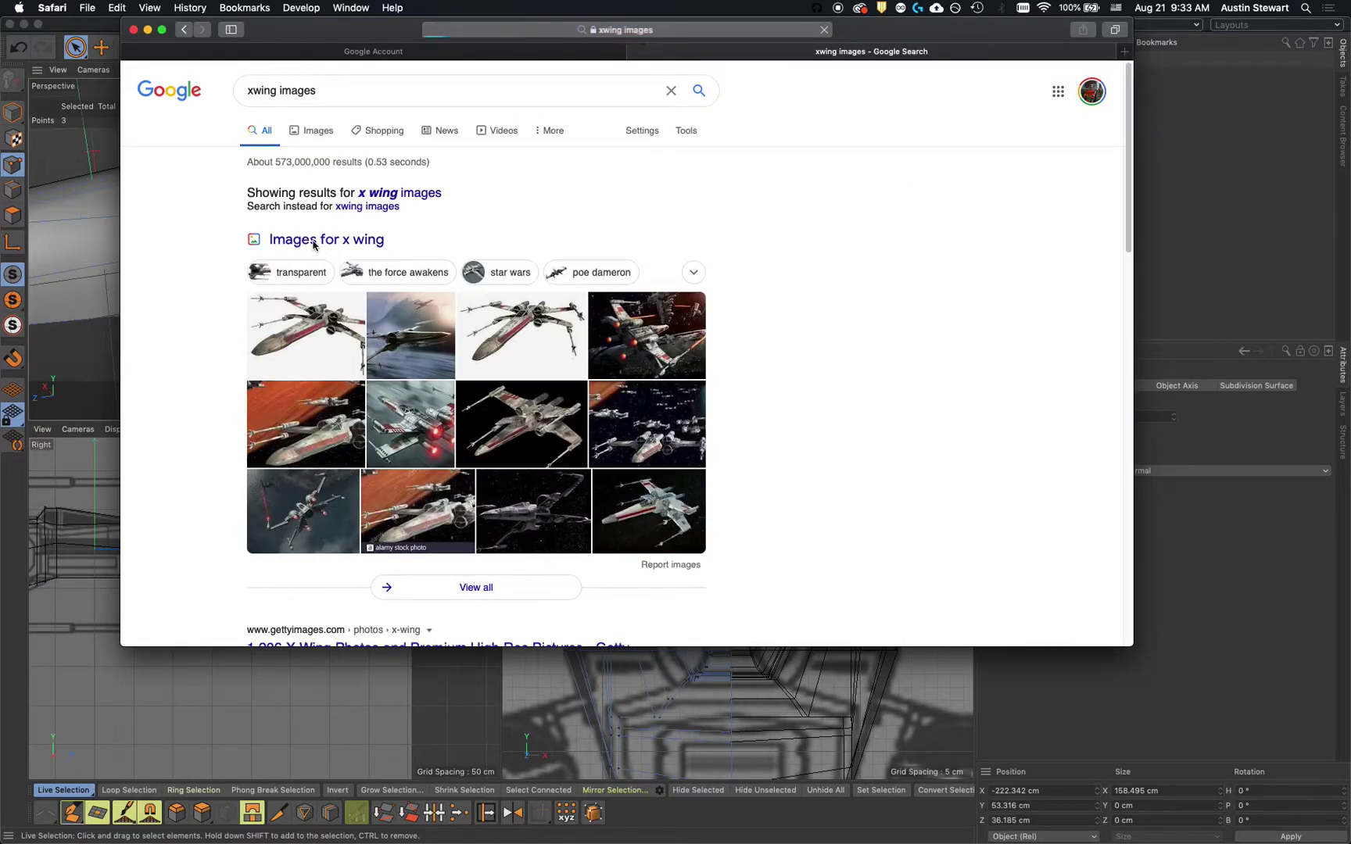
Open the X-wing image results and look through the pictures for reference on the fuselage's shape
{"action": "left_click", "coordinate": [301, 241]}
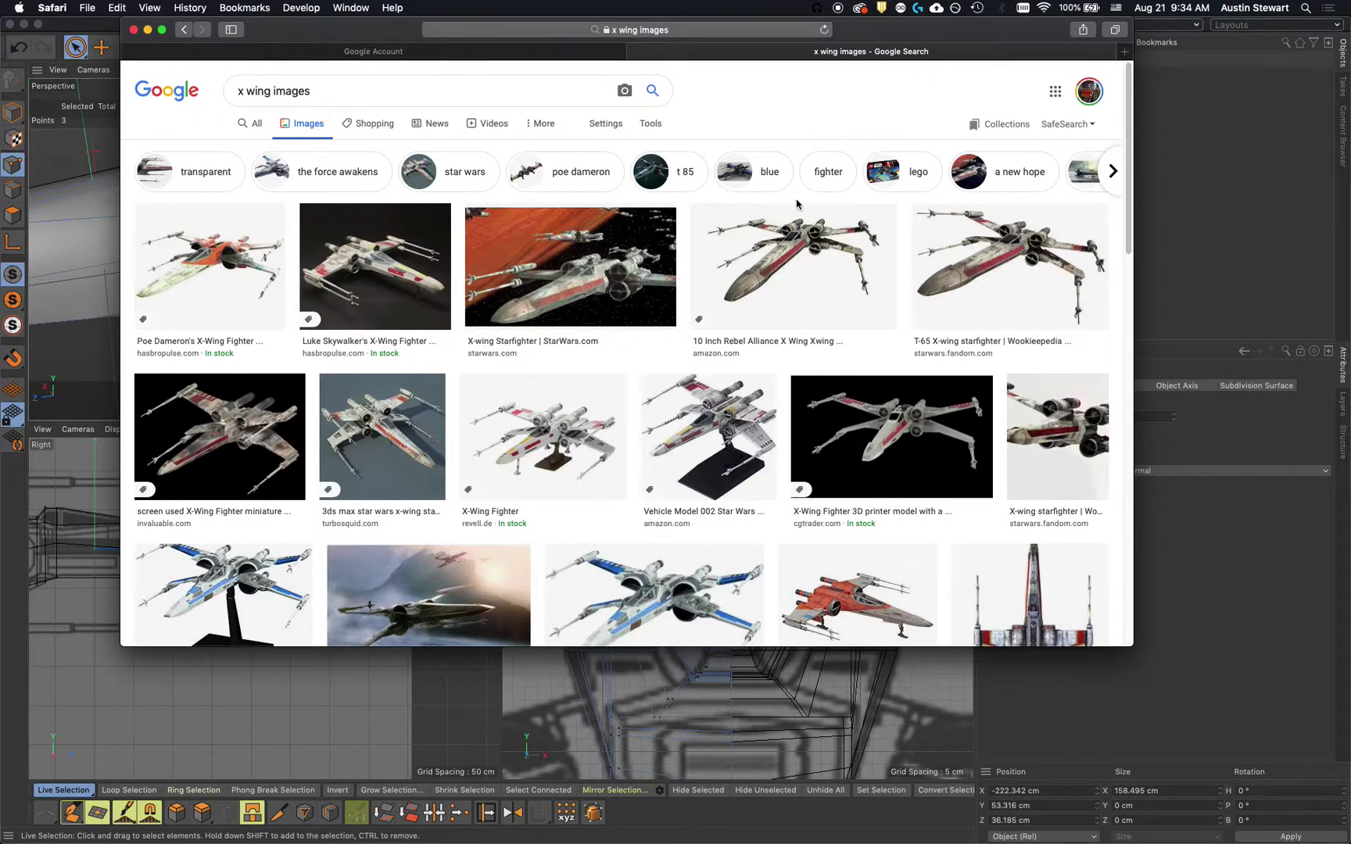
{"action": "scroll", "coordinate": [520, 561], "scroll_direction": "down", "scroll_amount": 3}
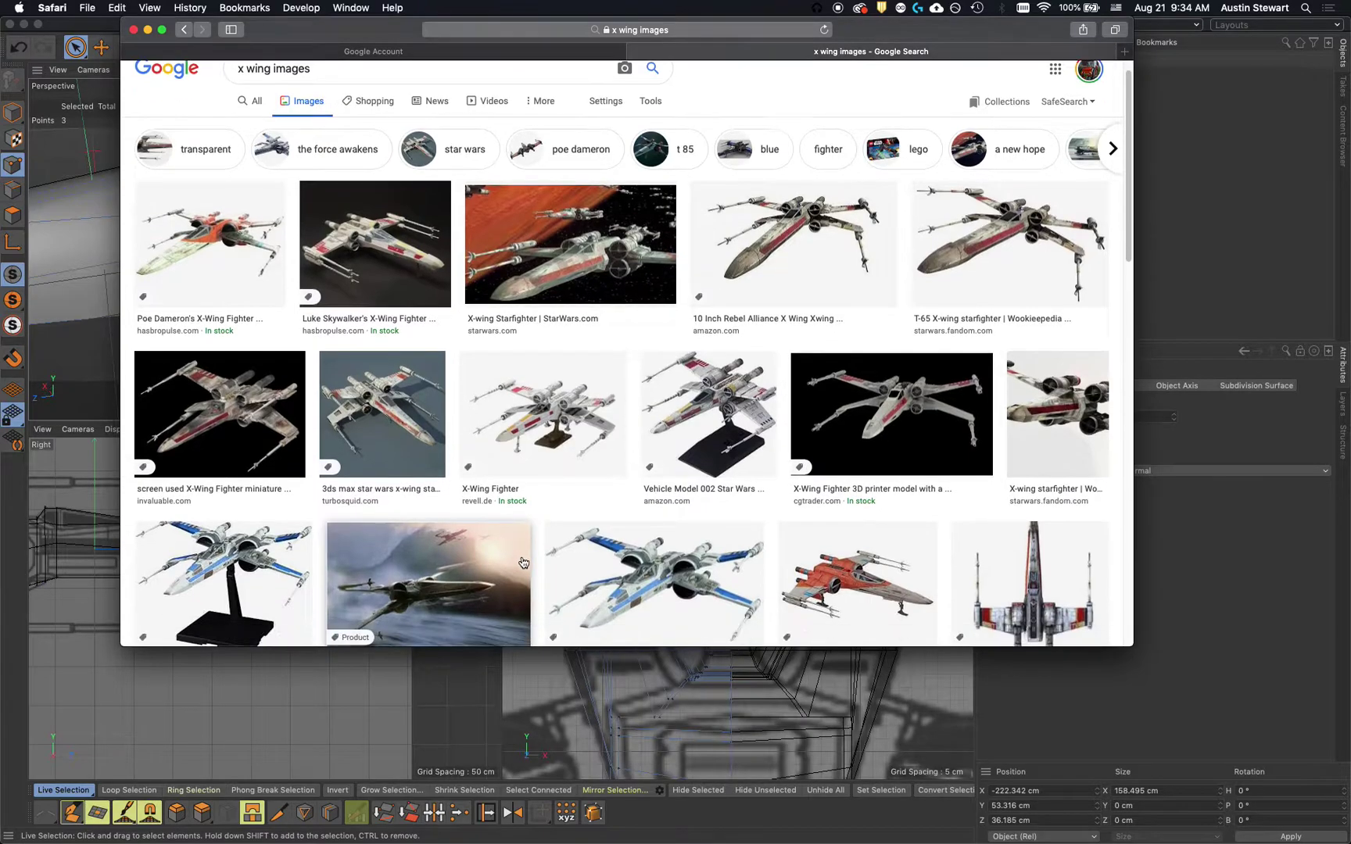
{"action": "scroll", "coordinate": [523, 562], "scroll_direction": "down", "scroll_amount": 4}
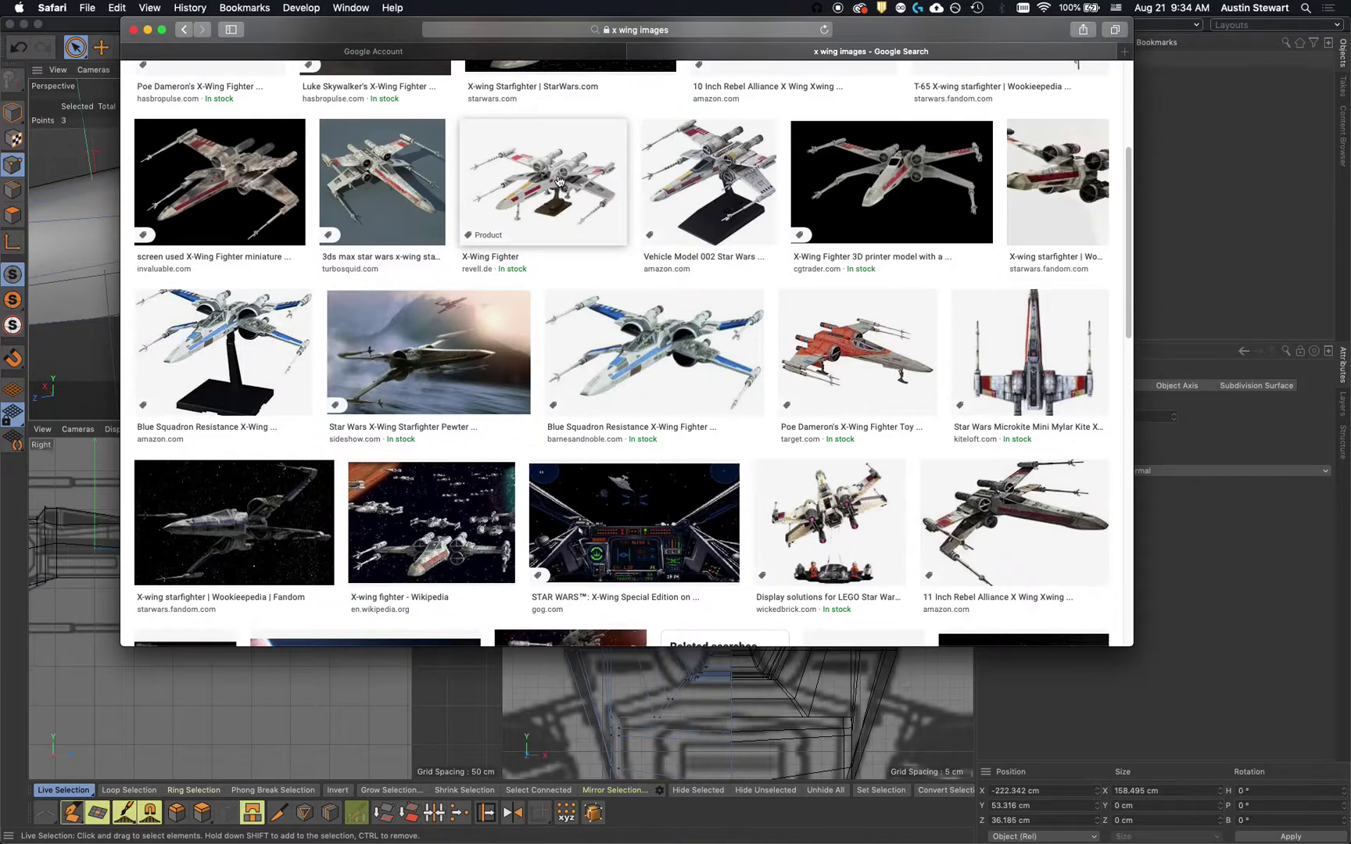
Switch to Cinema 4D and lower the three top centreline points behind the cockpit in the Front view to about Y 53.48 cm
{"action": "key", "text": "super+Tab"}
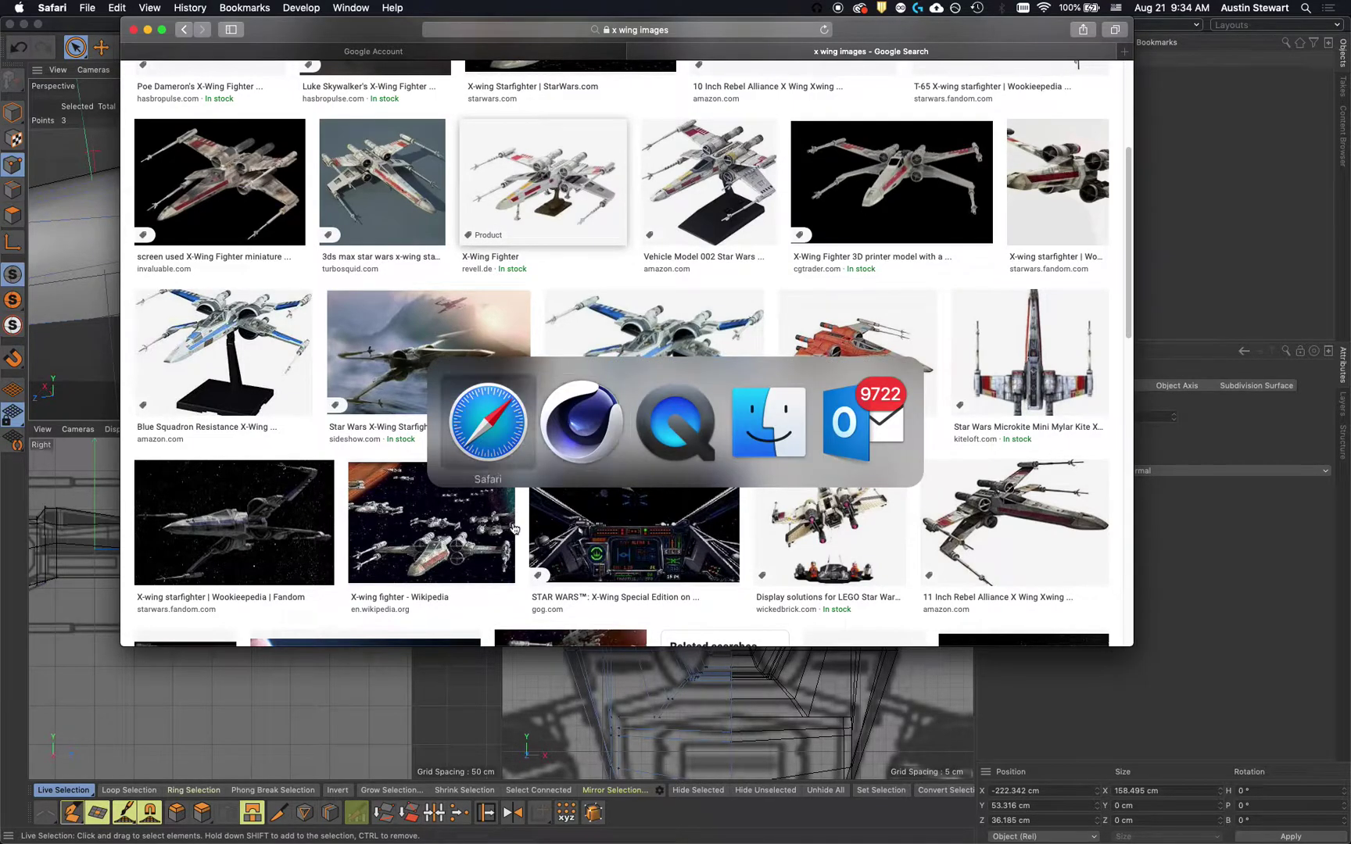
{"action": "left_click", "coordinate": [595, 427]}
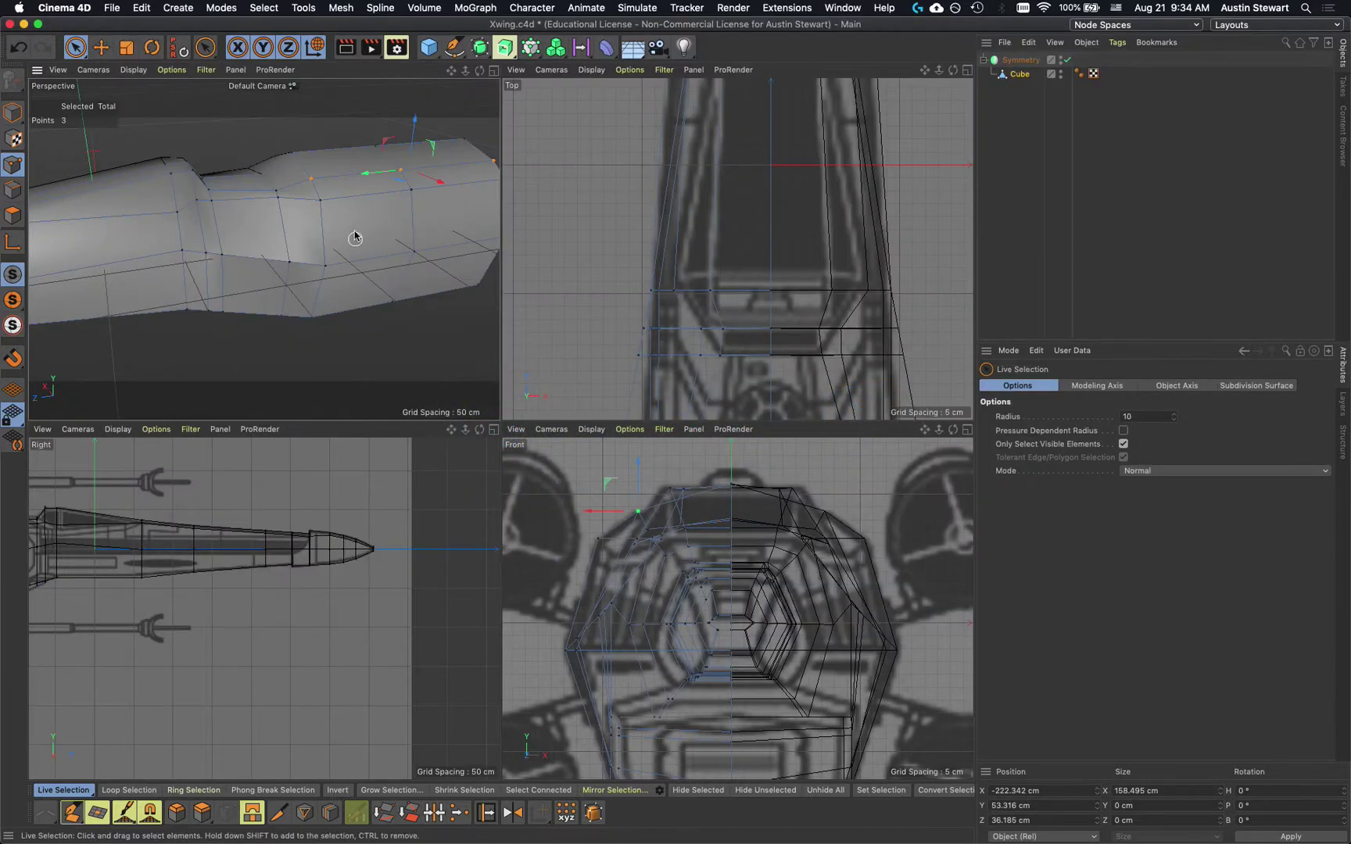
{"action": "left_click_drag", "start_coordinate": [289, 152], "coordinate": [476, 147]}
{"action": "left_click_drag", "start_coordinate": [733, 452], "coordinate": [731, 479]}
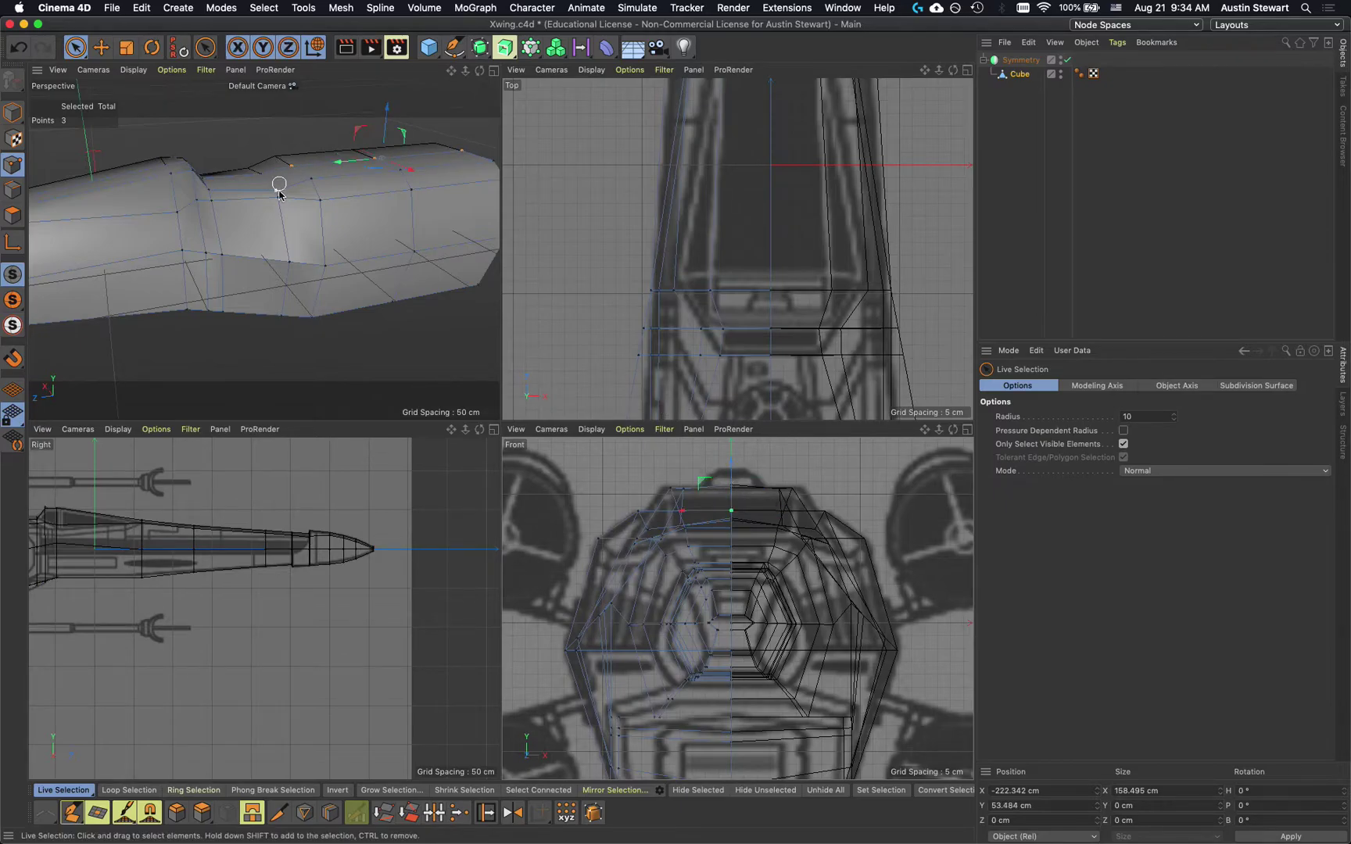
{"action": "mouse_move", "coordinate": [280, 193]}
{"action": "left_mouse_down", "text": "alt"}
{"action": "mouse_move", "coordinate": [491, 212]}
{"action": "mouse_move", "coordinate": [441, 297]}
{"action": "mouse_move", "coordinate": [295, 236]}
{"action": "mouse_move", "coordinate": [292, 211]}
{"action": "left_mouse_up", "text": "alt"}
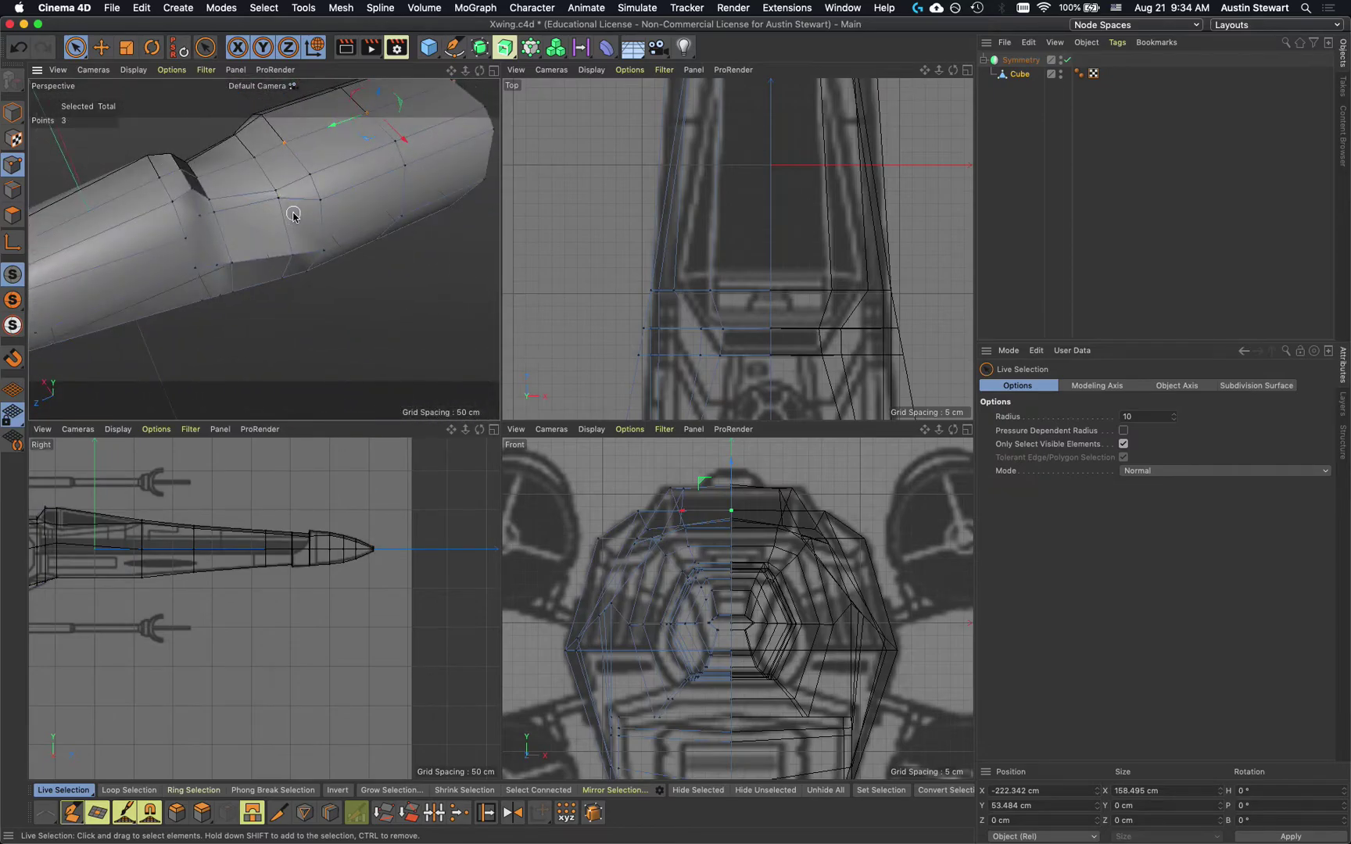
Switch back to Safari and return to the beginning of the X-wing image results for another reference picture
{"action": "key", "text": "super+Tab"}
{"action": "left_click", "coordinate": [599, 424]}
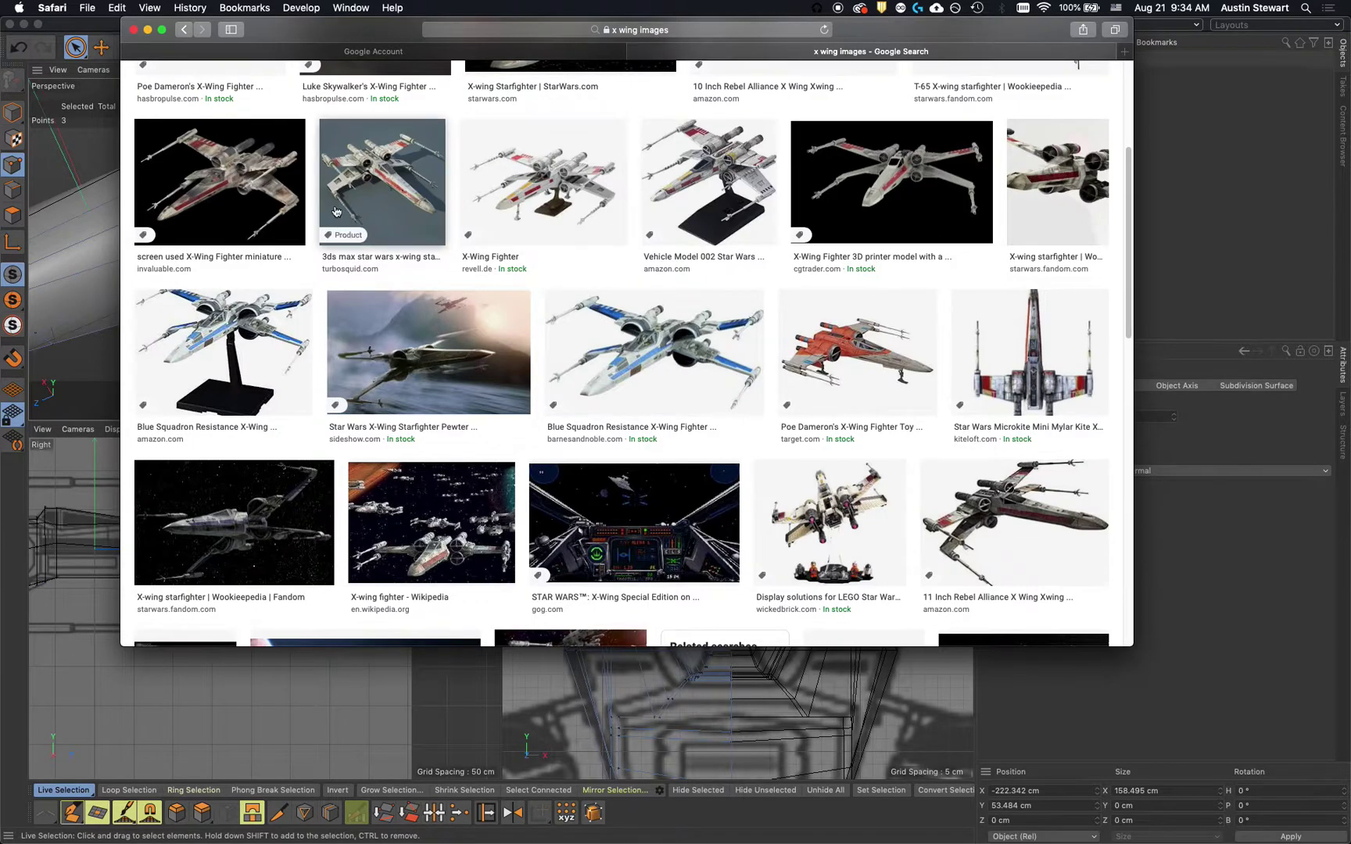
{"action": "scroll", "coordinate": [336, 211], "scroll_direction": "up", "scroll_amount": 1}
{"action": "scroll", "coordinate": [336, 211], "scroll_direction": "up", "scroll_amount": 3}
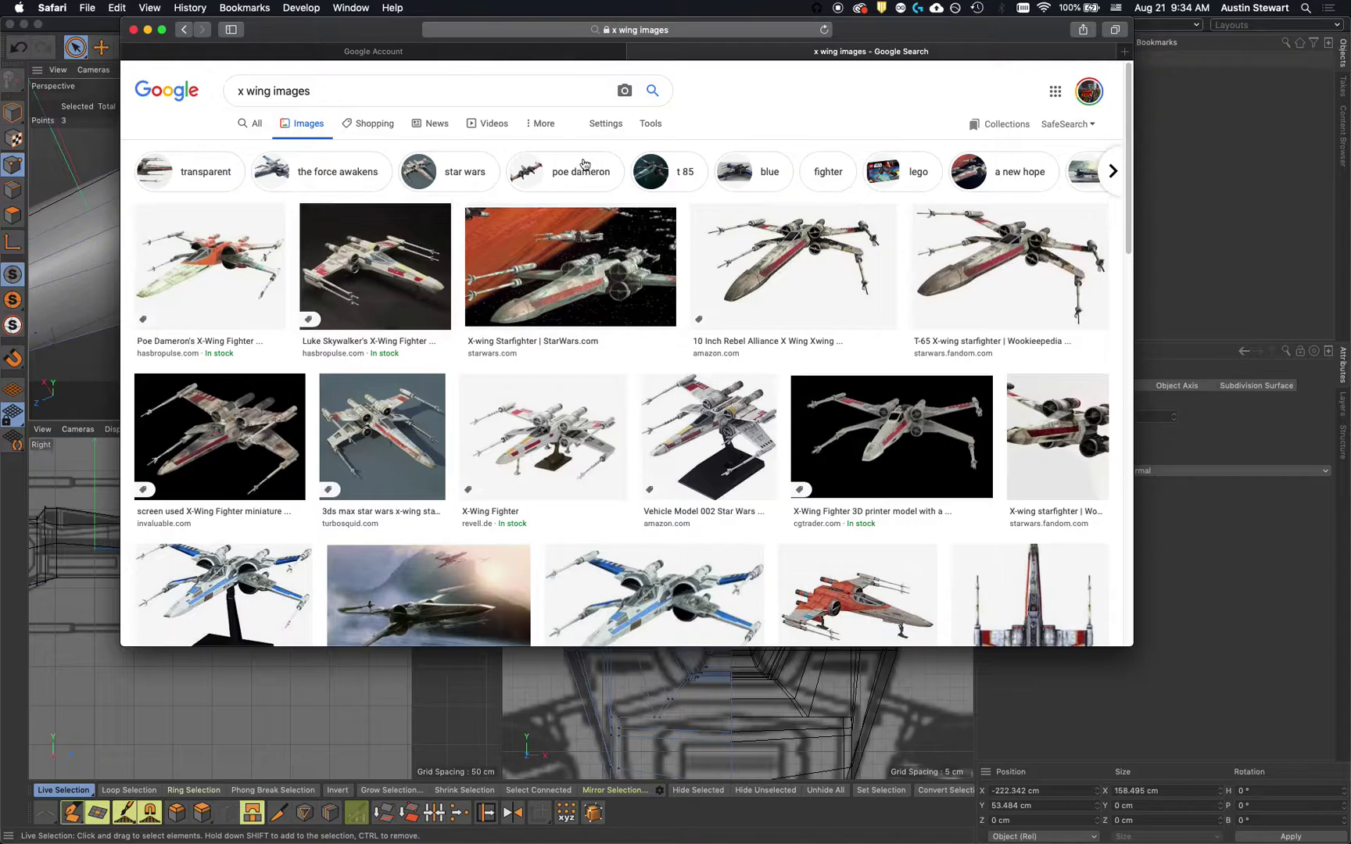
Limit the X-wing image results to large pictures
{"action": "left_click", "coordinate": [611, 127]}
{"action": "left_click", "coordinate": [651, 124]}
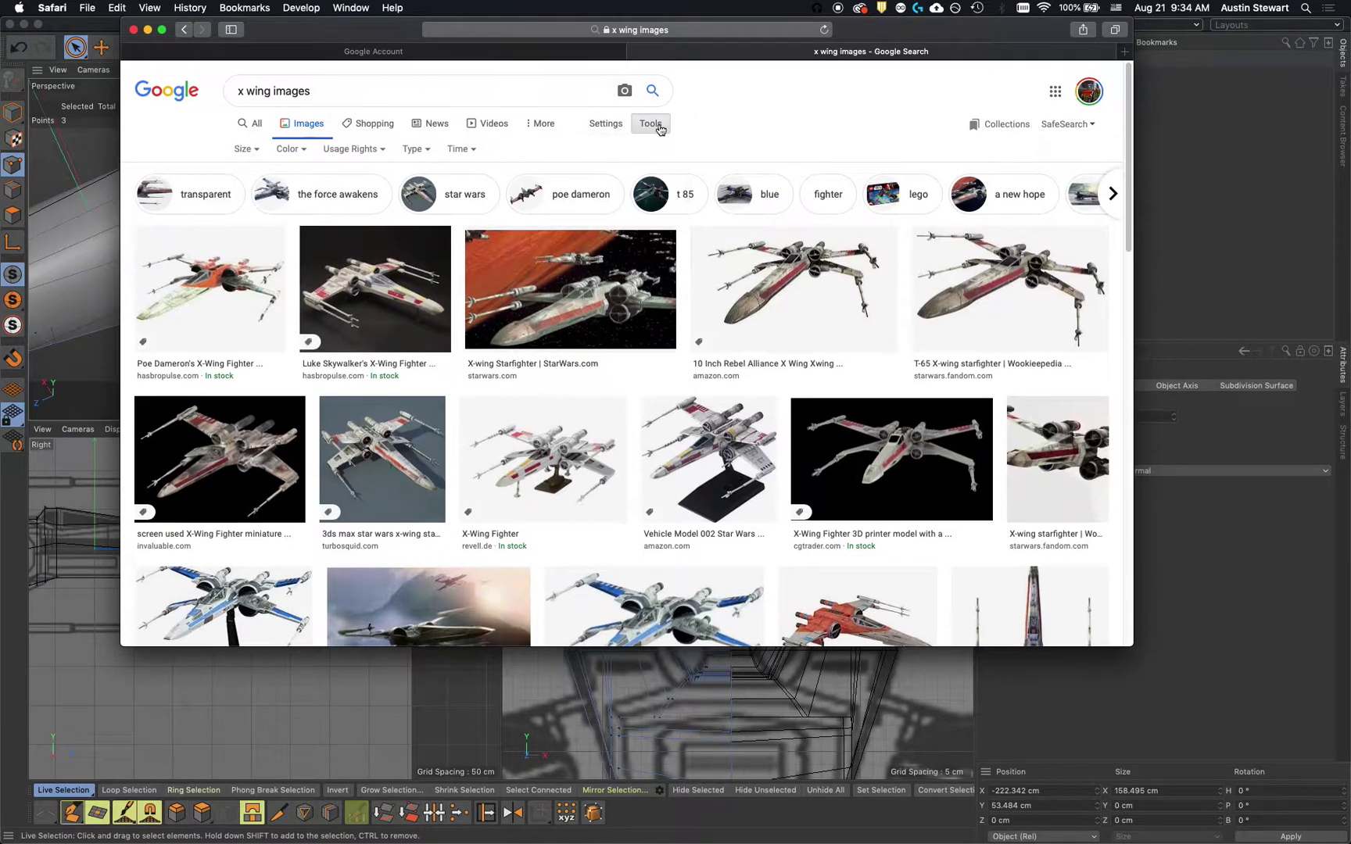
{"action": "left_click", "coordinate": [252, 155]}
{"action": "left_click", "coordinate": [250, 191]}
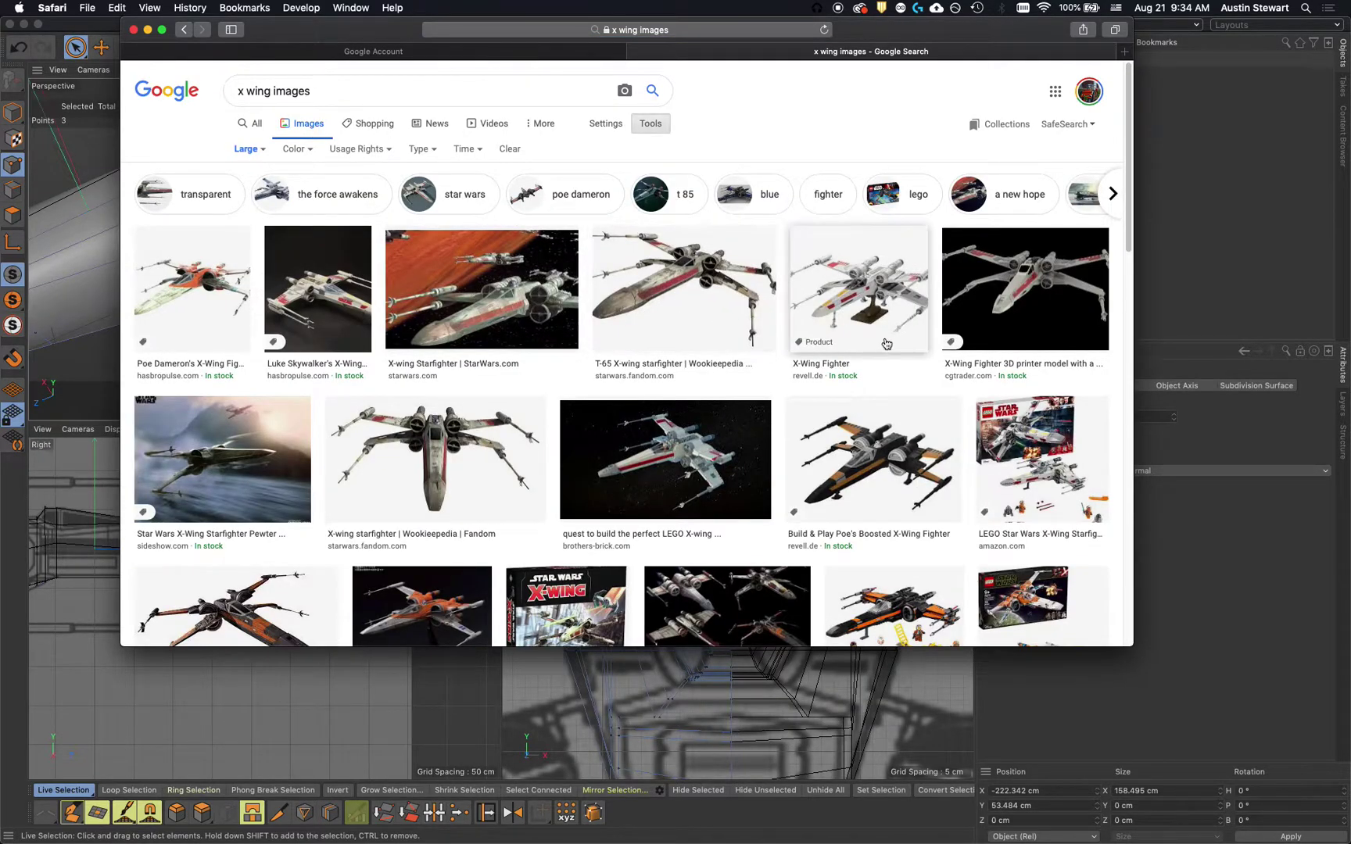
Open the Revell X-Wing Fighter product page from the results, examine the fuselage in its enlarged picture, and close the page
{"action": "left_click", "coordinate": [870, 291]}
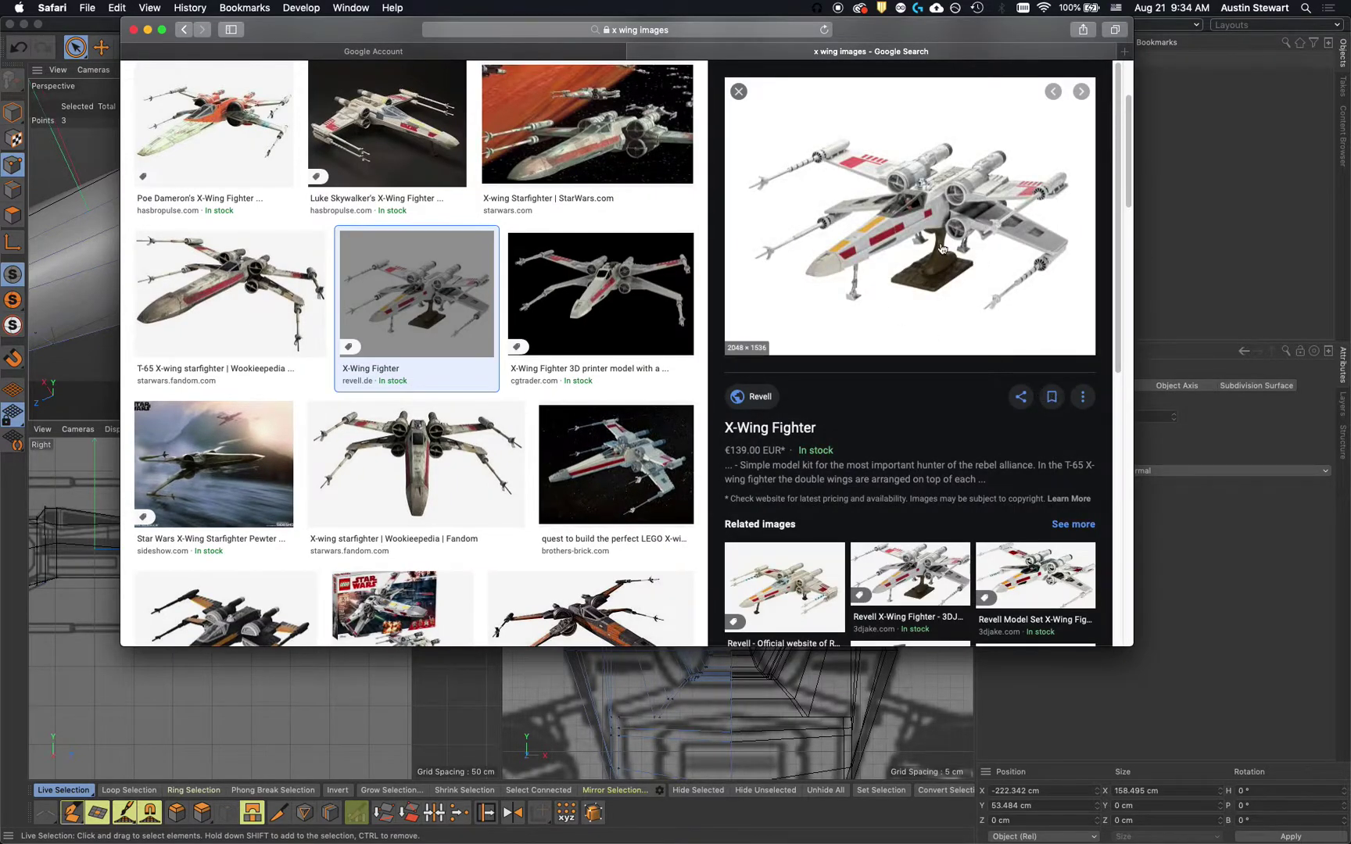
{"action": "left_click", "coordinate": [760, 397]}
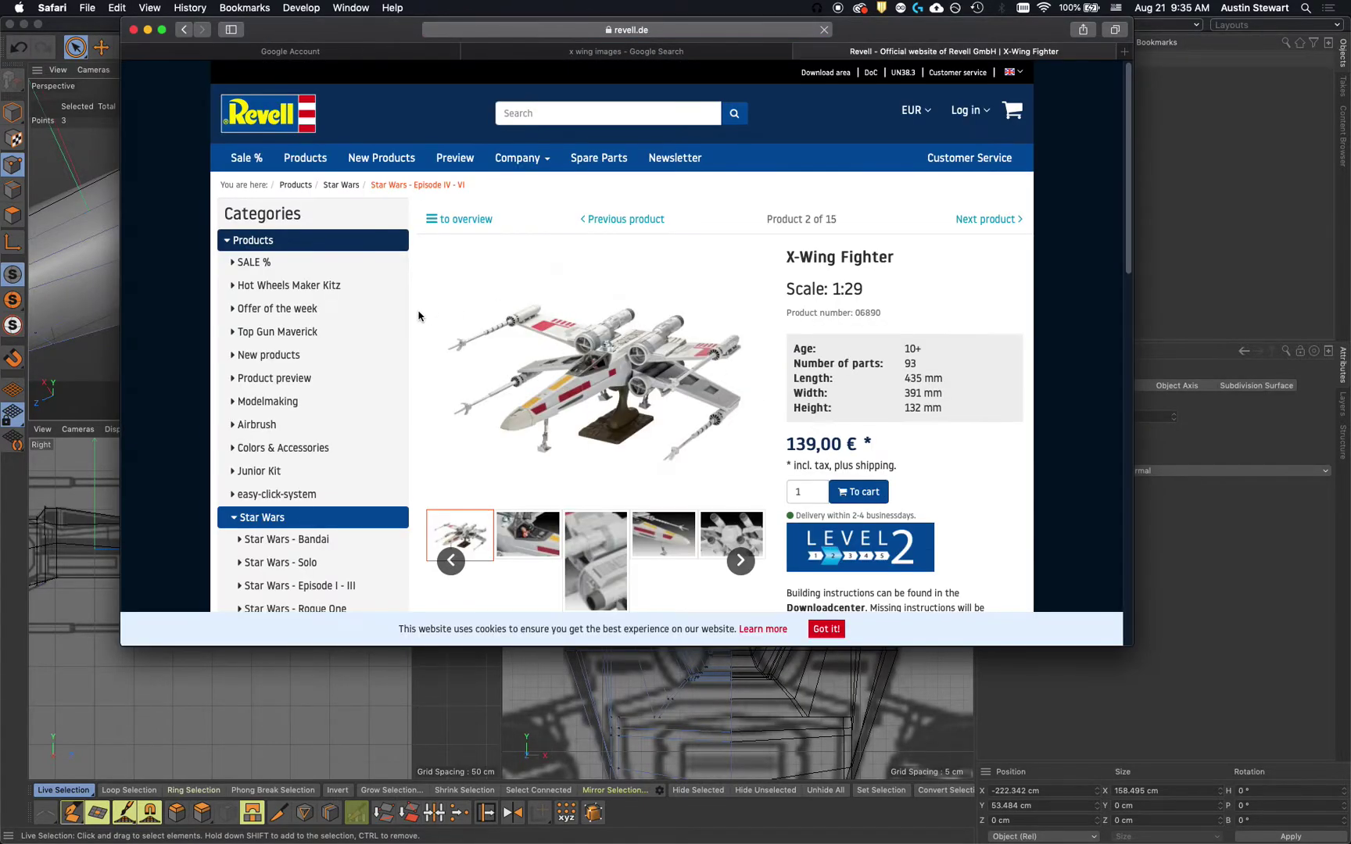
{"action": "left_click", "coordinate": [617, 356]}
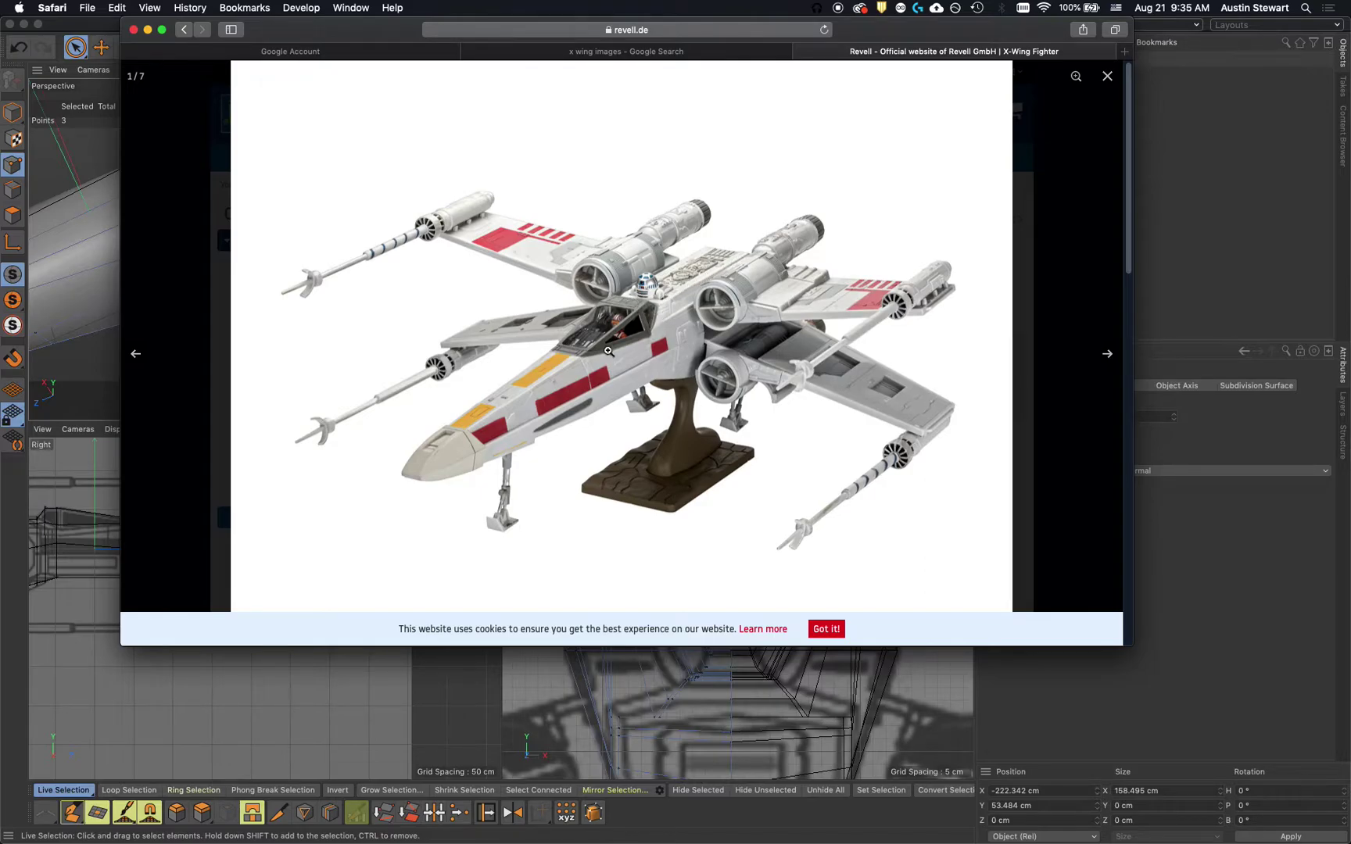
{"action": "left_click", "coordinate": [184, 30]}
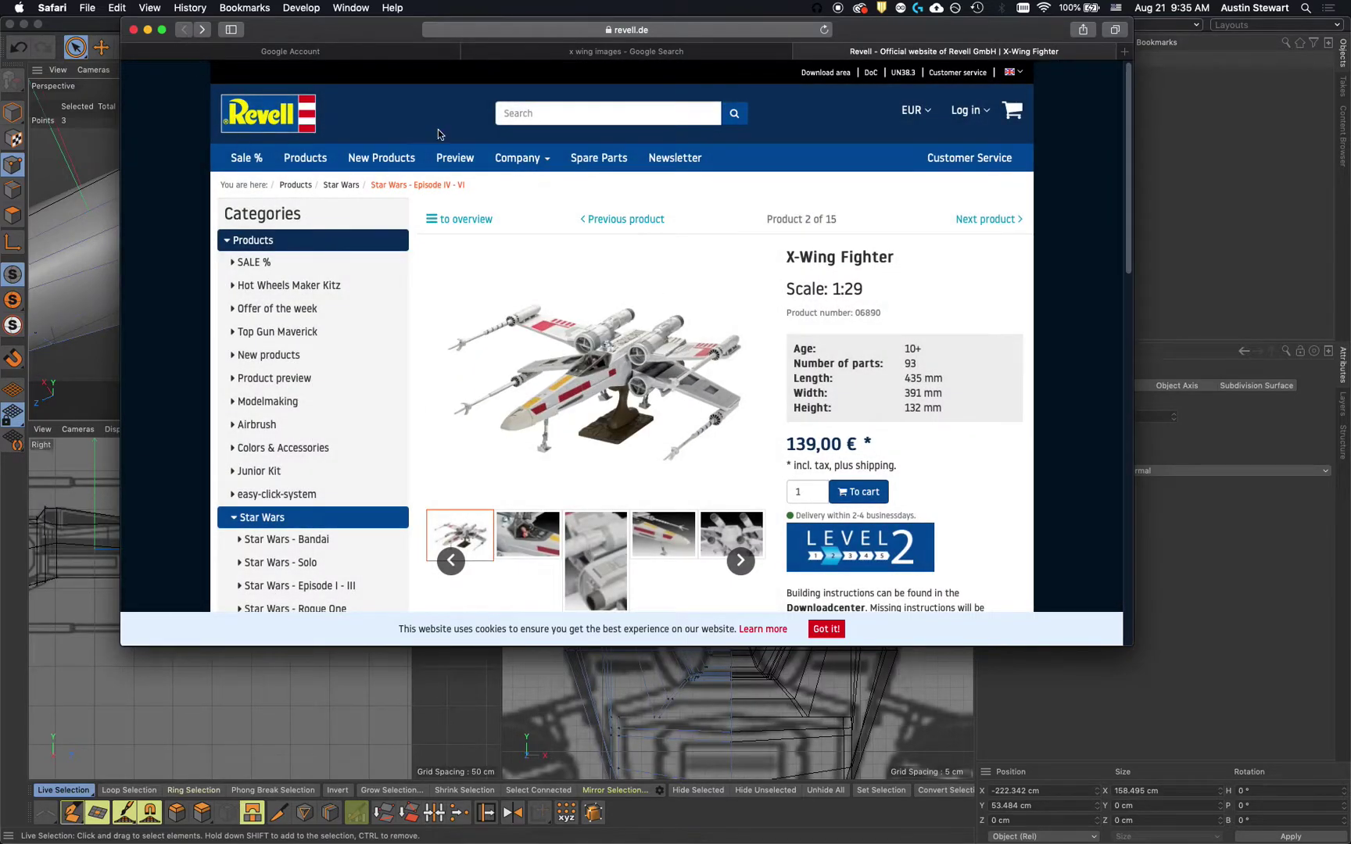
{"action": "left_click", "coordinate": [801, 51]}
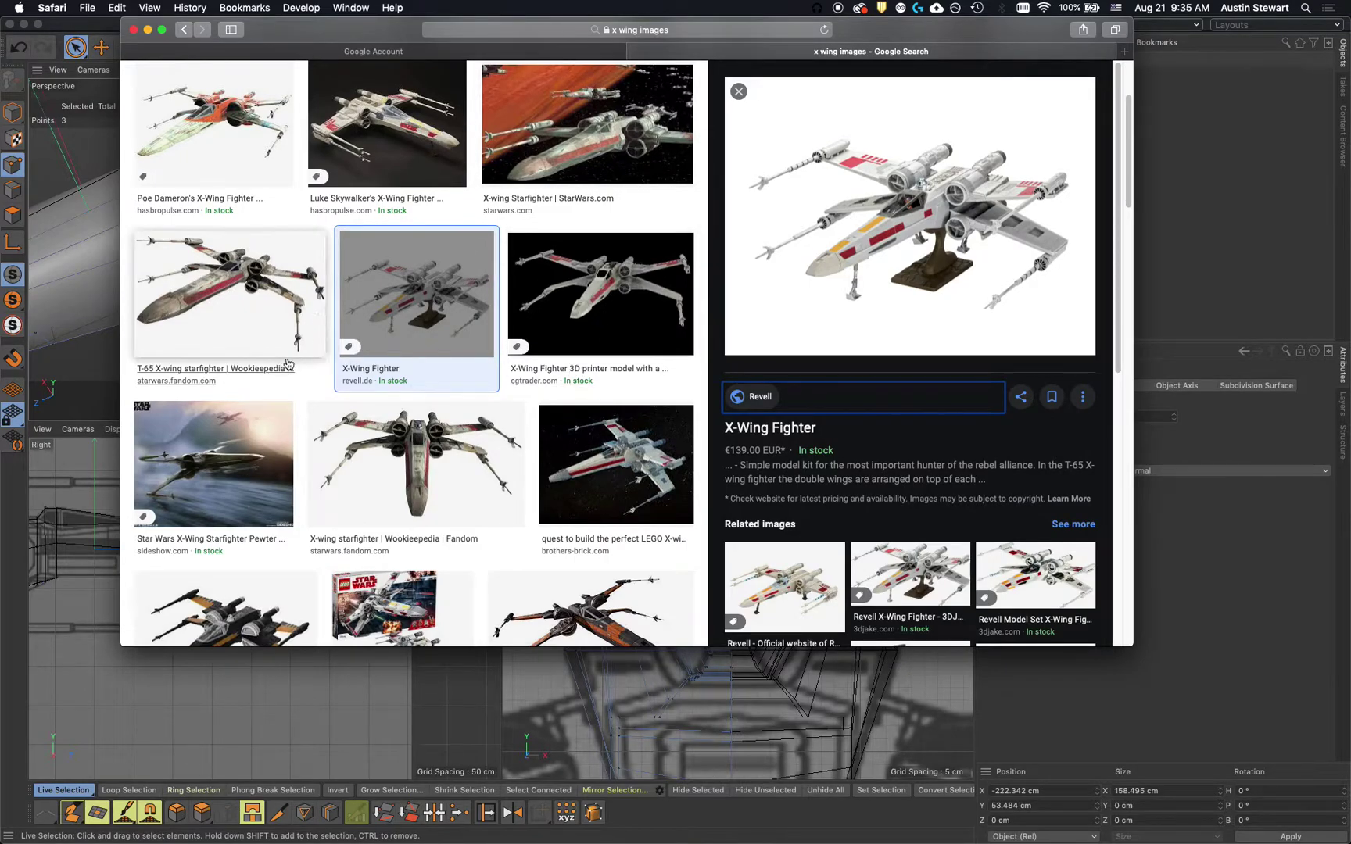
Open the X-wing Starfighter page on StarWars.com from the image results as a reference for the fuselage
{"action": "scroll", "coordinate": [287, 363], "scroll_direction": "up", "scroll_amount": 2}
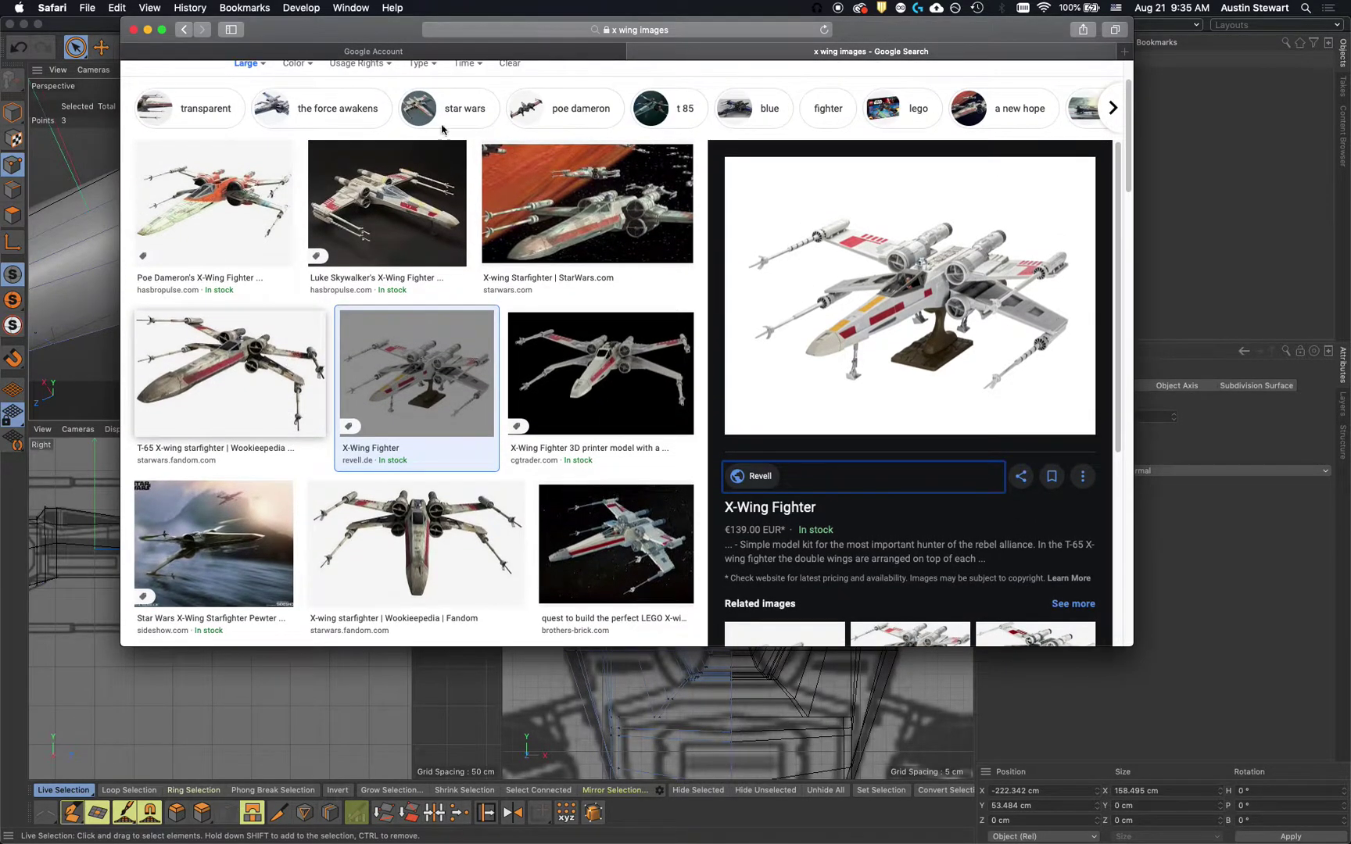
{"action": "left_click", "coordinate": [586, 222]}
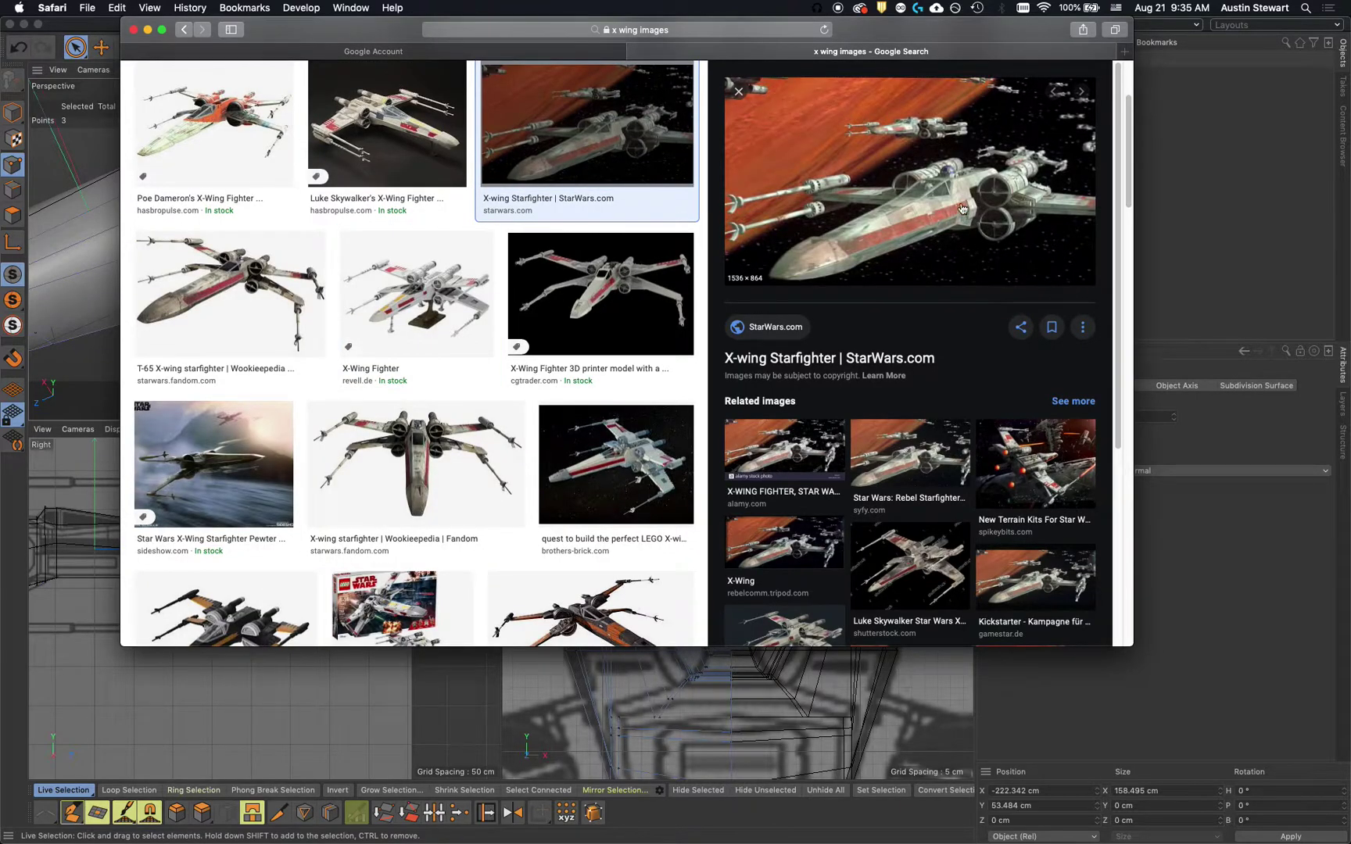
{"action": "left_click", "coordinate": [778, 329]}
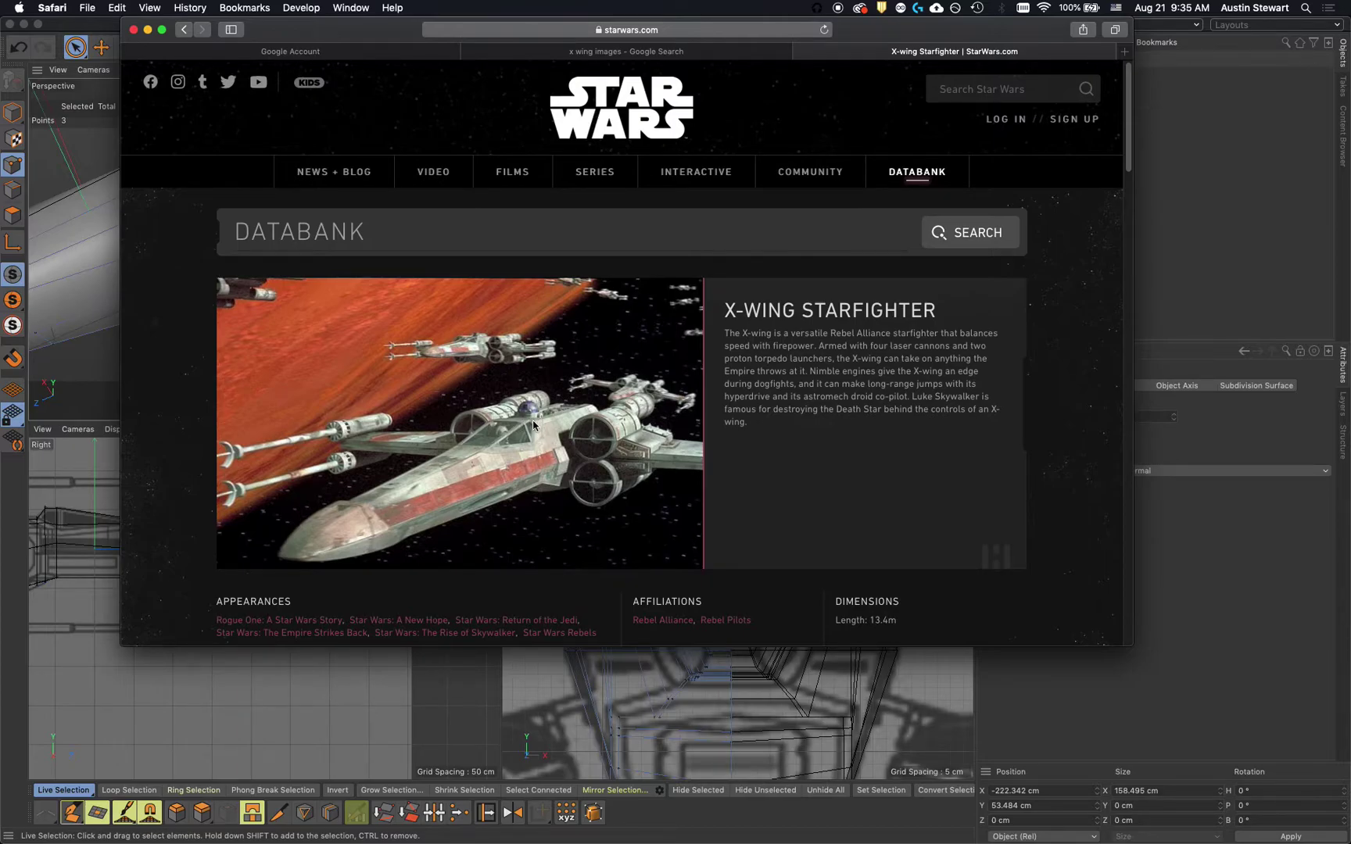
Switch to Cinema 4D and slightly raise the two top centreline points in the recess just behind the cockpit
{"action": "key", "text": "super+Tab"}
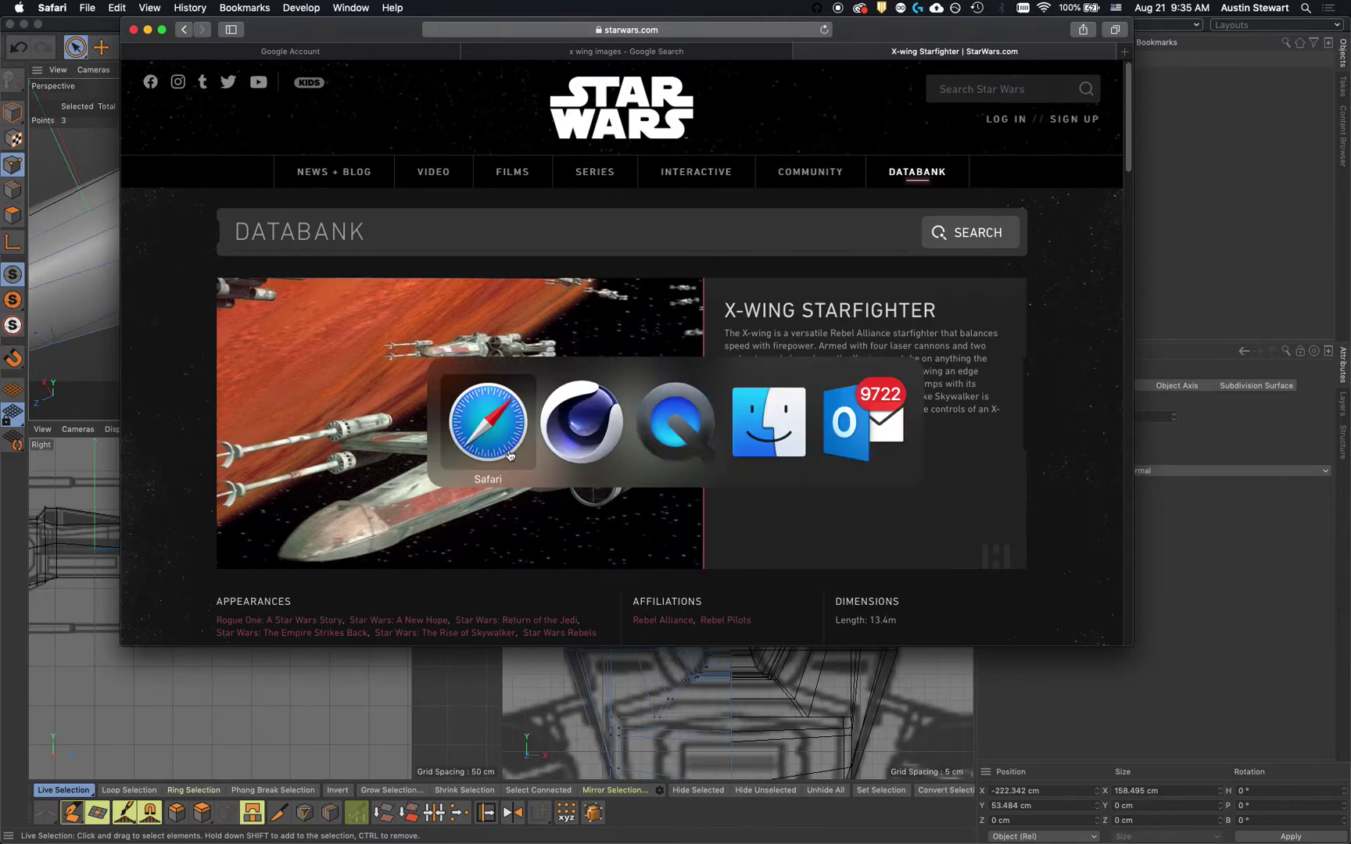
{"action": "scroll", "coordinate": [238, 592], "scroll_direction": "down", "scroll_amount": 3}
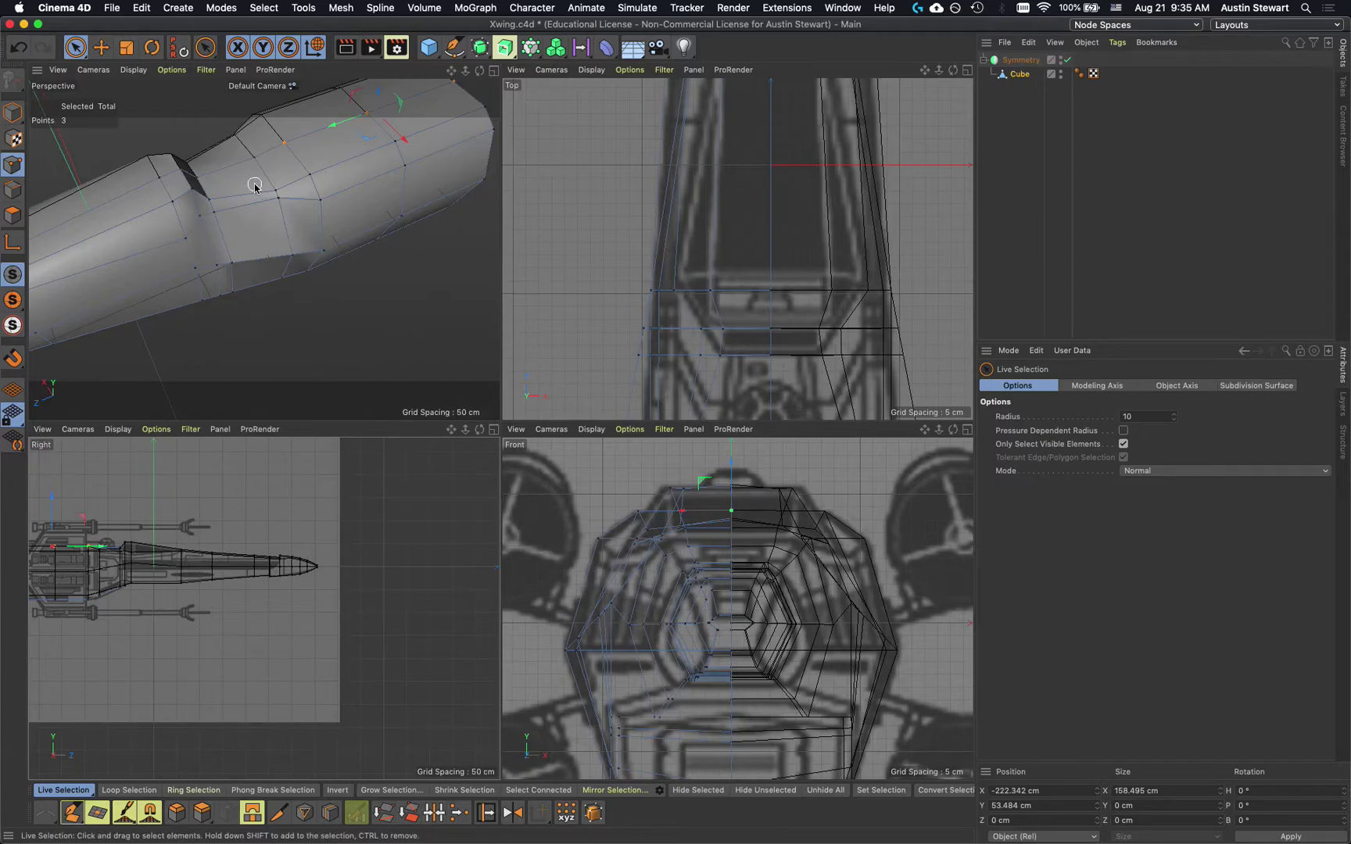
{"action": "left_click_drag", "start_coordinate": [254, 186], "coordinate": [228, 118], "text": "alt"}
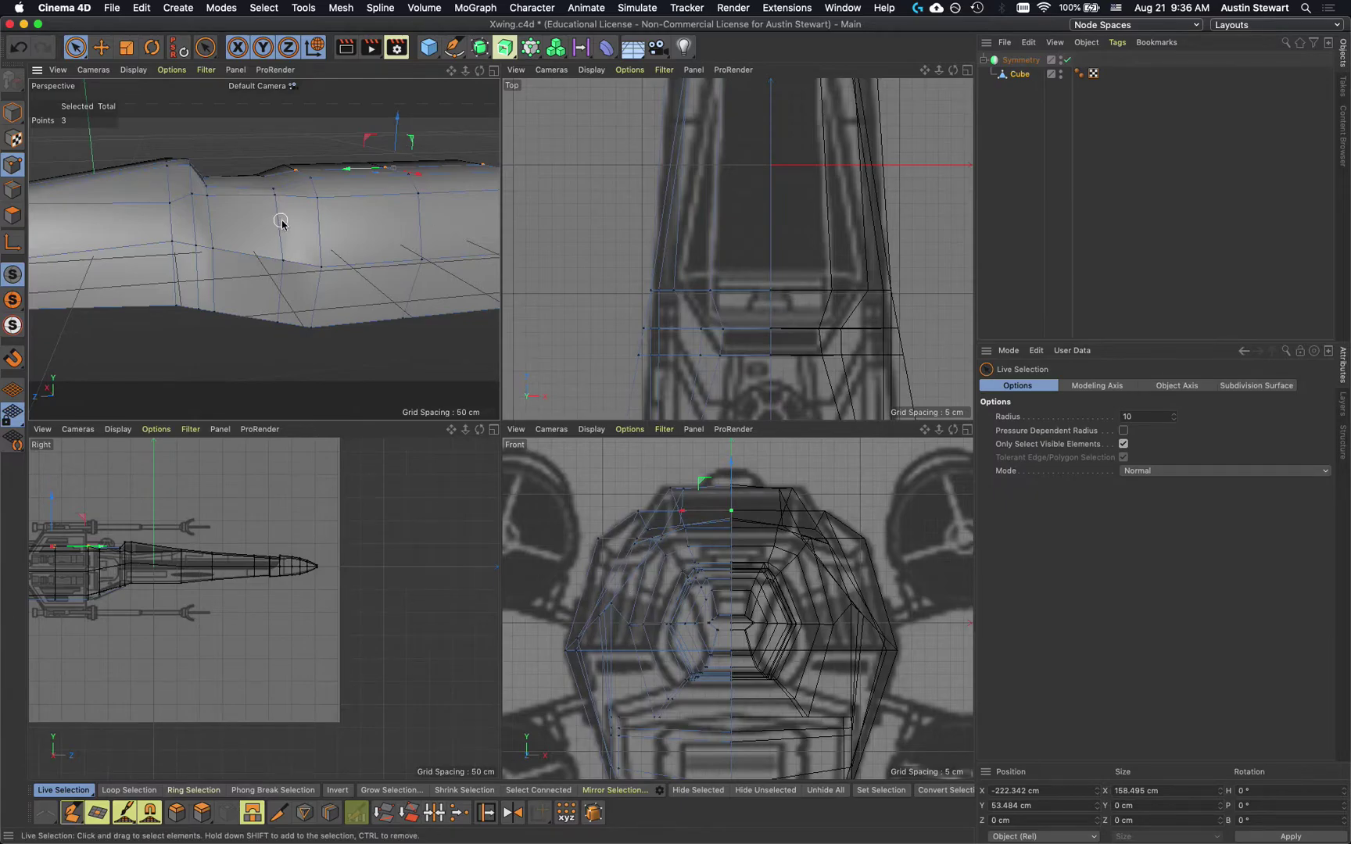
{"action": "left_click", "coordinate": [263, 177]}
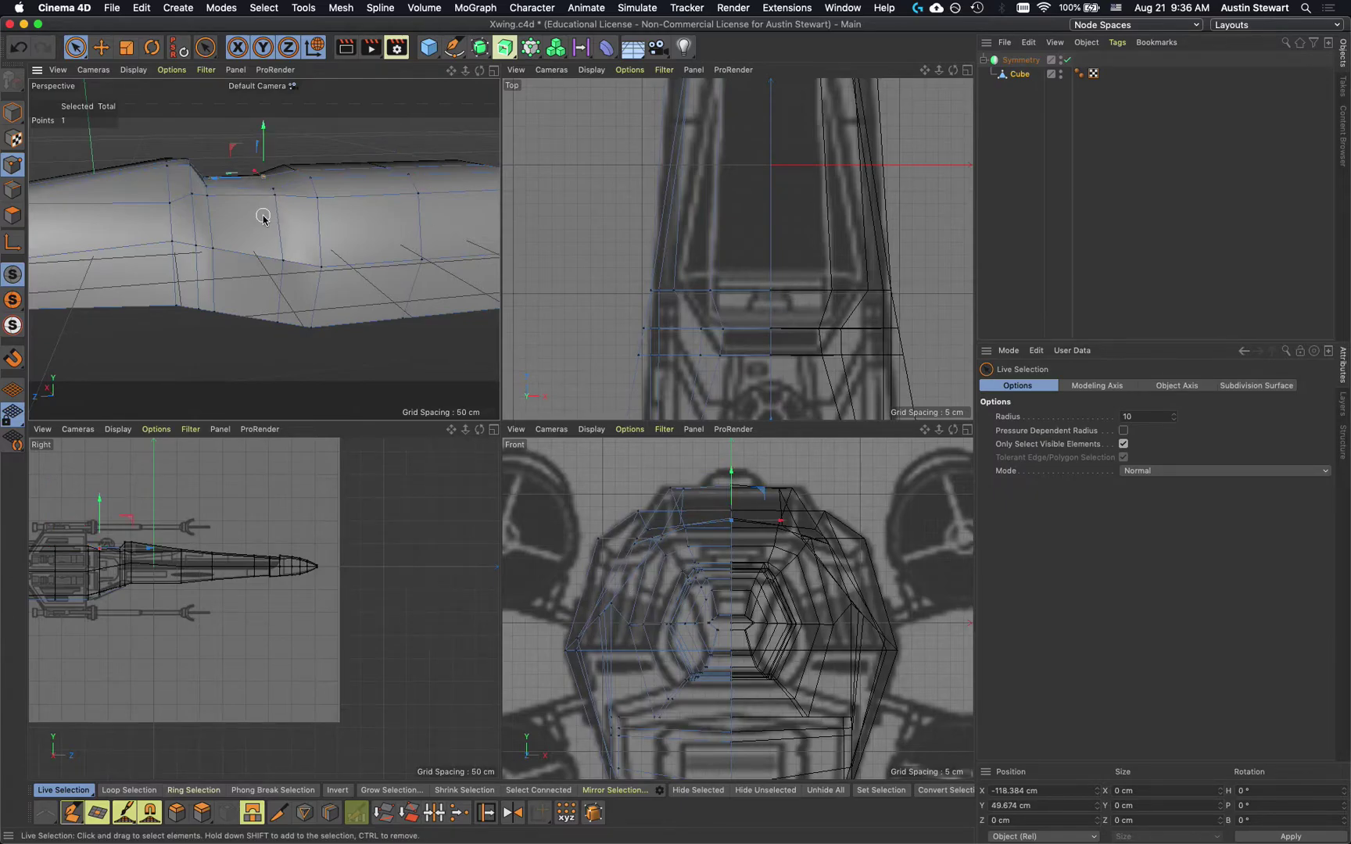
{"action": "mouse_move", "coordinate": [264, 230]}
{"action": "left_mouse_down", "text": "alt"}
{"action": "mouse_move", "coordinate": [261, 255]}
{"action": "mouse_move", "coordinate": [211, 302]}
{"action": "left_mouse_up", "text": "alt"}
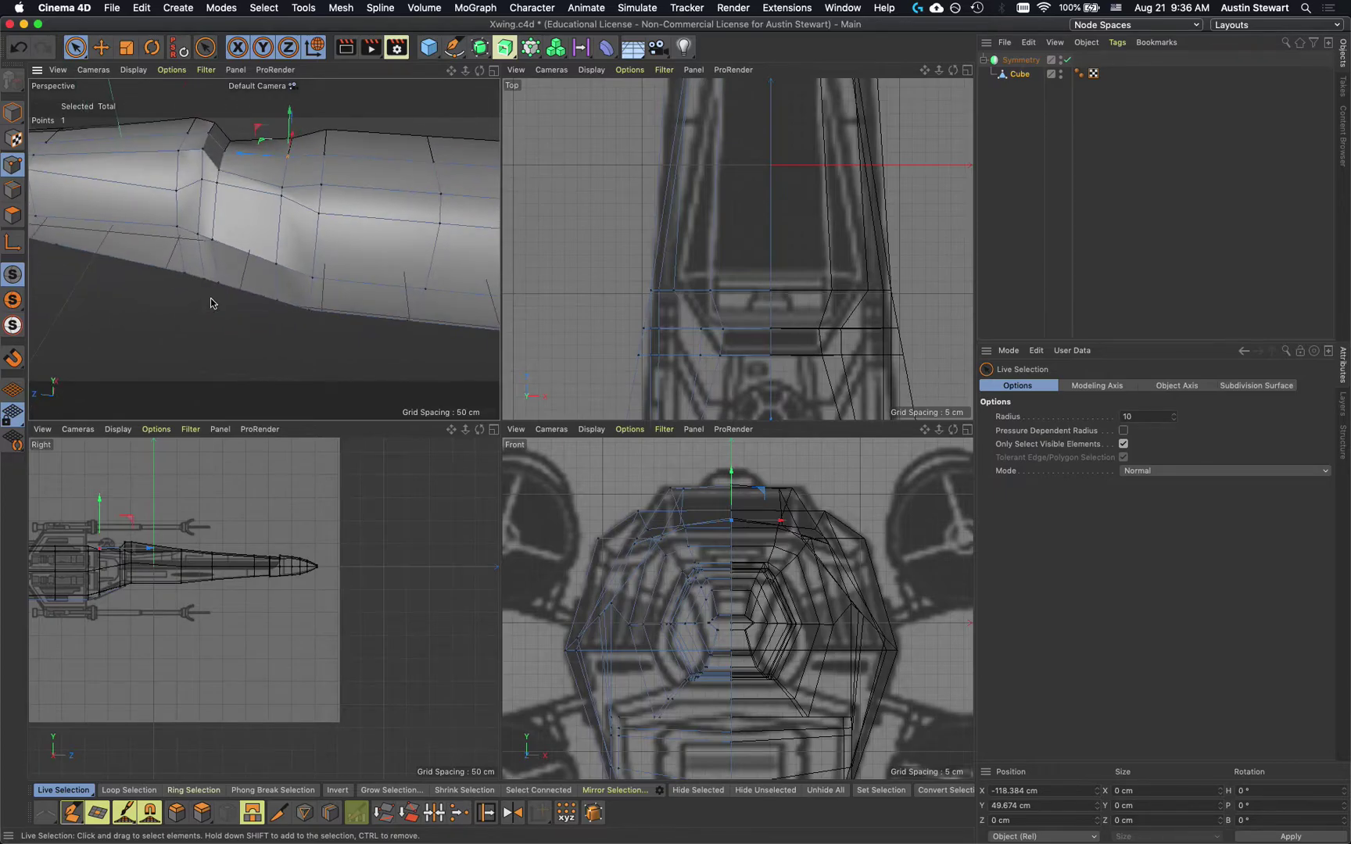
{"action": "left_click", "coordinate": [227, 152], "text": "shift"}
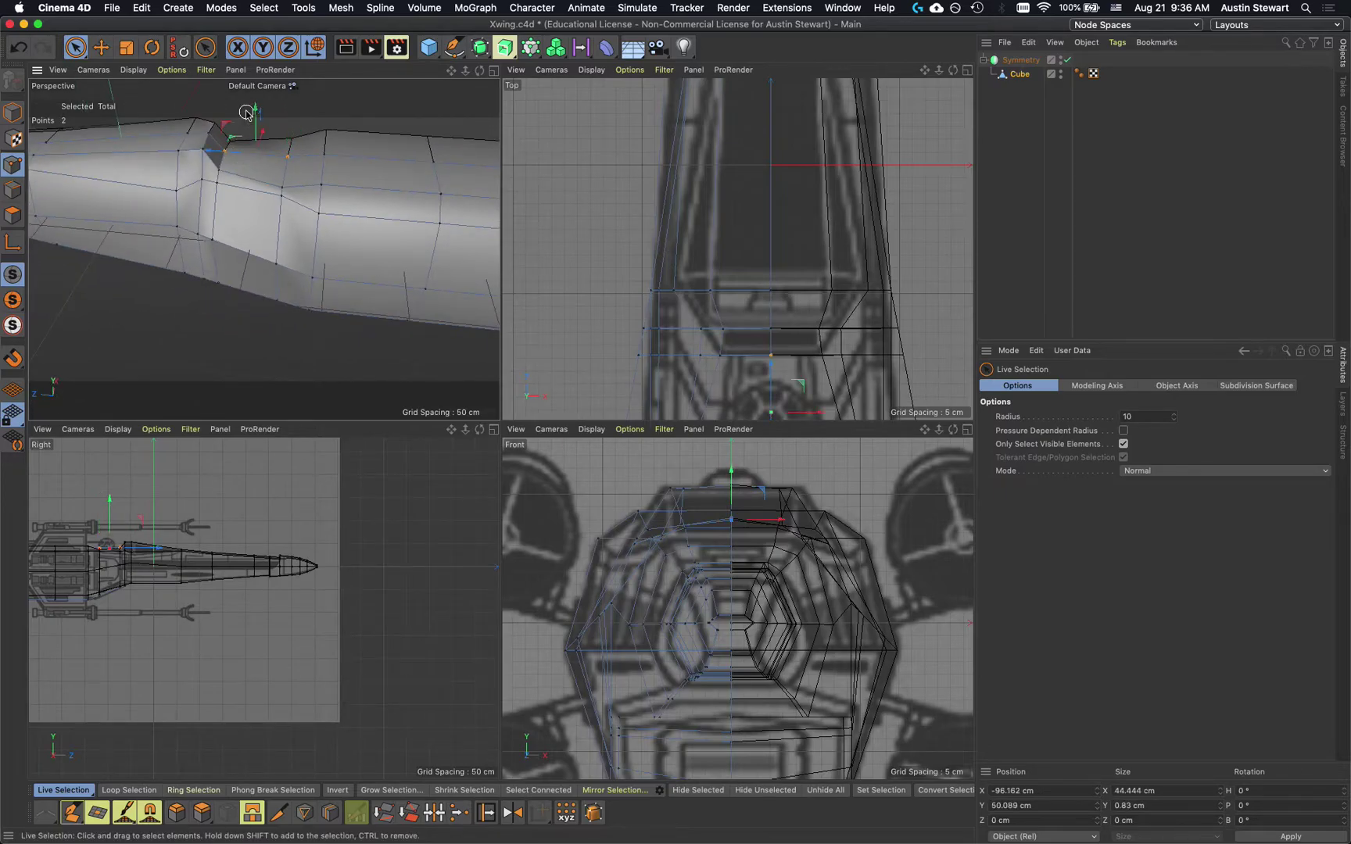
{"action": "left_click_drag", "start_coordinate": [255, 111], "coordinate": [256, 108]}
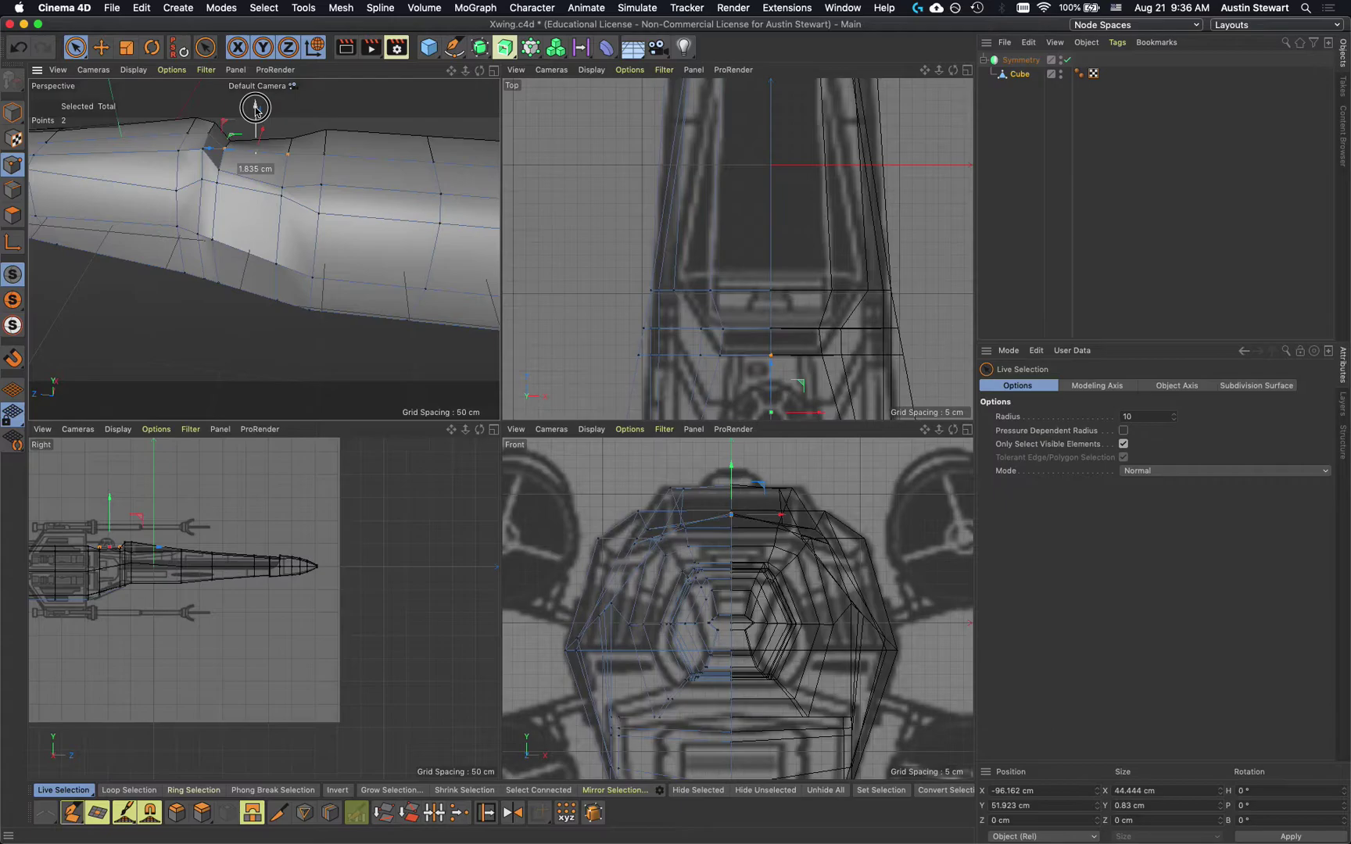
{"action": "left_click_drag", "start_coordinate": [256, 108], "coordinate": [256, 106]}
Raise the two points beside the centreline behind the cockpit to about Y 53.9 cm, following the Right view blueprint
{"action": "left_click", "coordinate": [281, 187]}
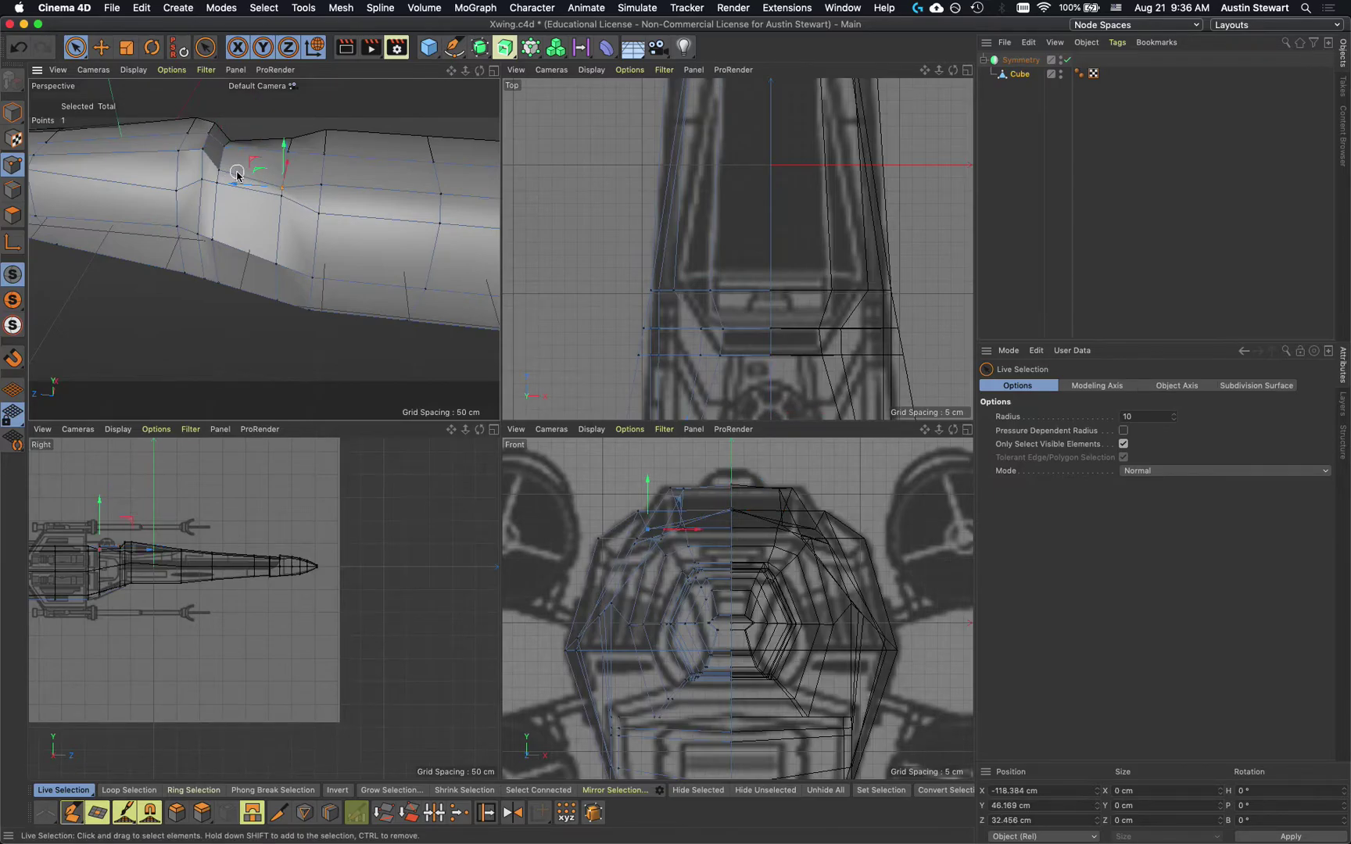
{"action": "left_click", "coordinate": [216, 170], "text": "shift"}
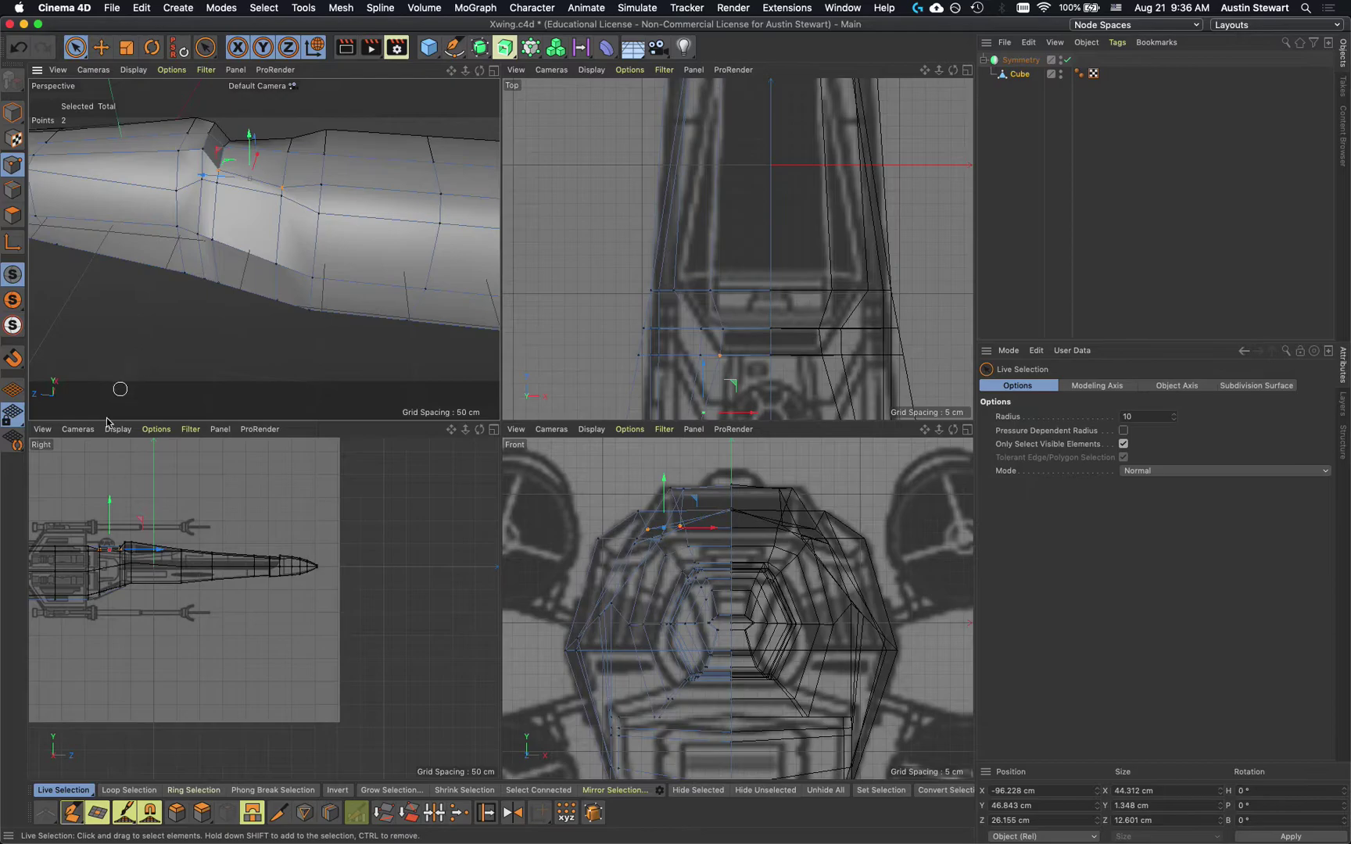
{"action": "scroll", "coordinate": [78, 559], "scroll_direction": "up", "scroll_amount": 5}
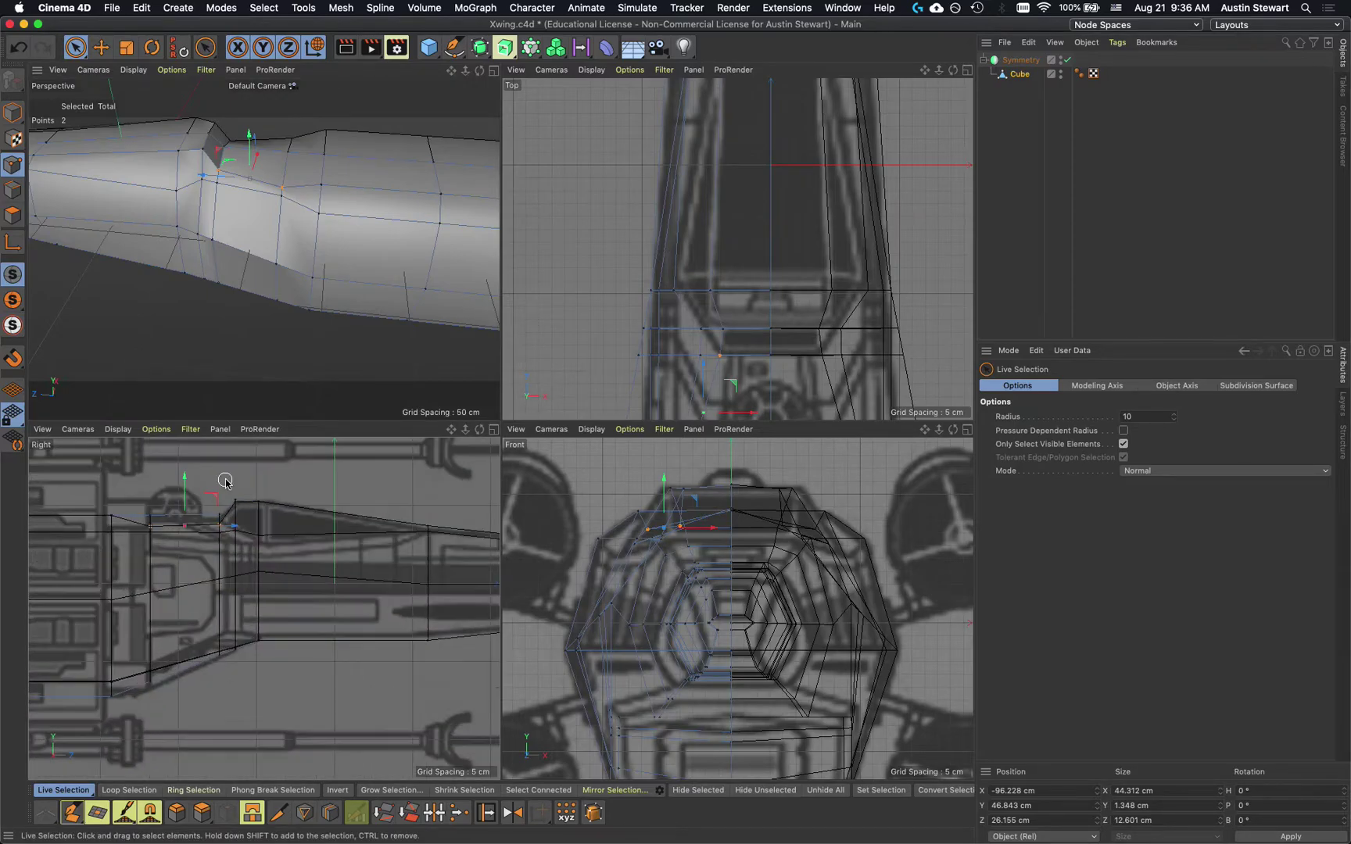
{"action": "left_click_drag", "start_coordinate": [186, 479], "coordinate": [186, 467]}
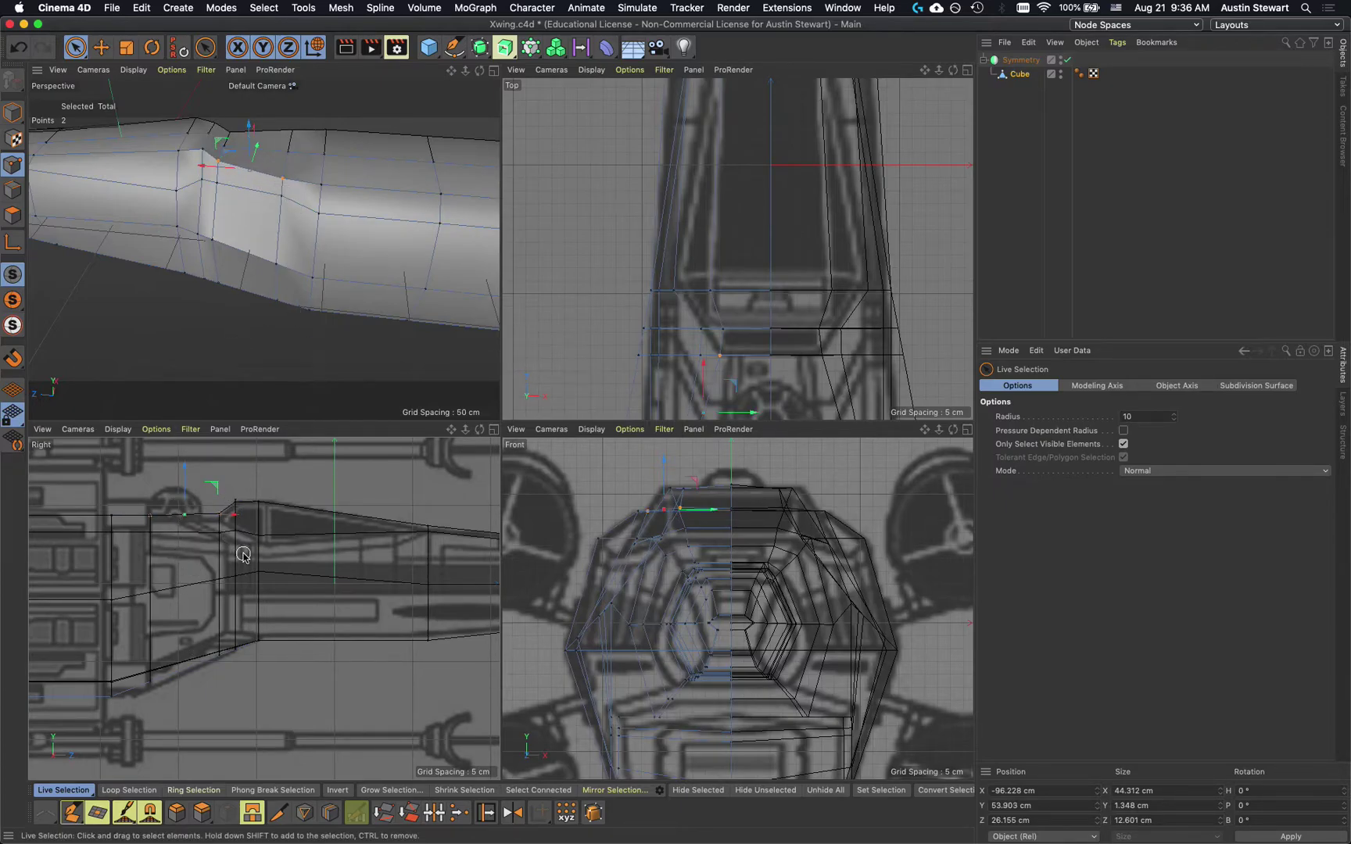
Add two lengthwise loop cuts along the upper side of the fuselage at offsets of about 13.2% and 73.3%
{"action": "scroll", "coordinate": [243, 556], "scroll_direction": "down", "scroll_amount": 5}
{"action": "scroll", "coordinate": [283, 258], "scroll_direction": "down", "scroll_amount": 3}
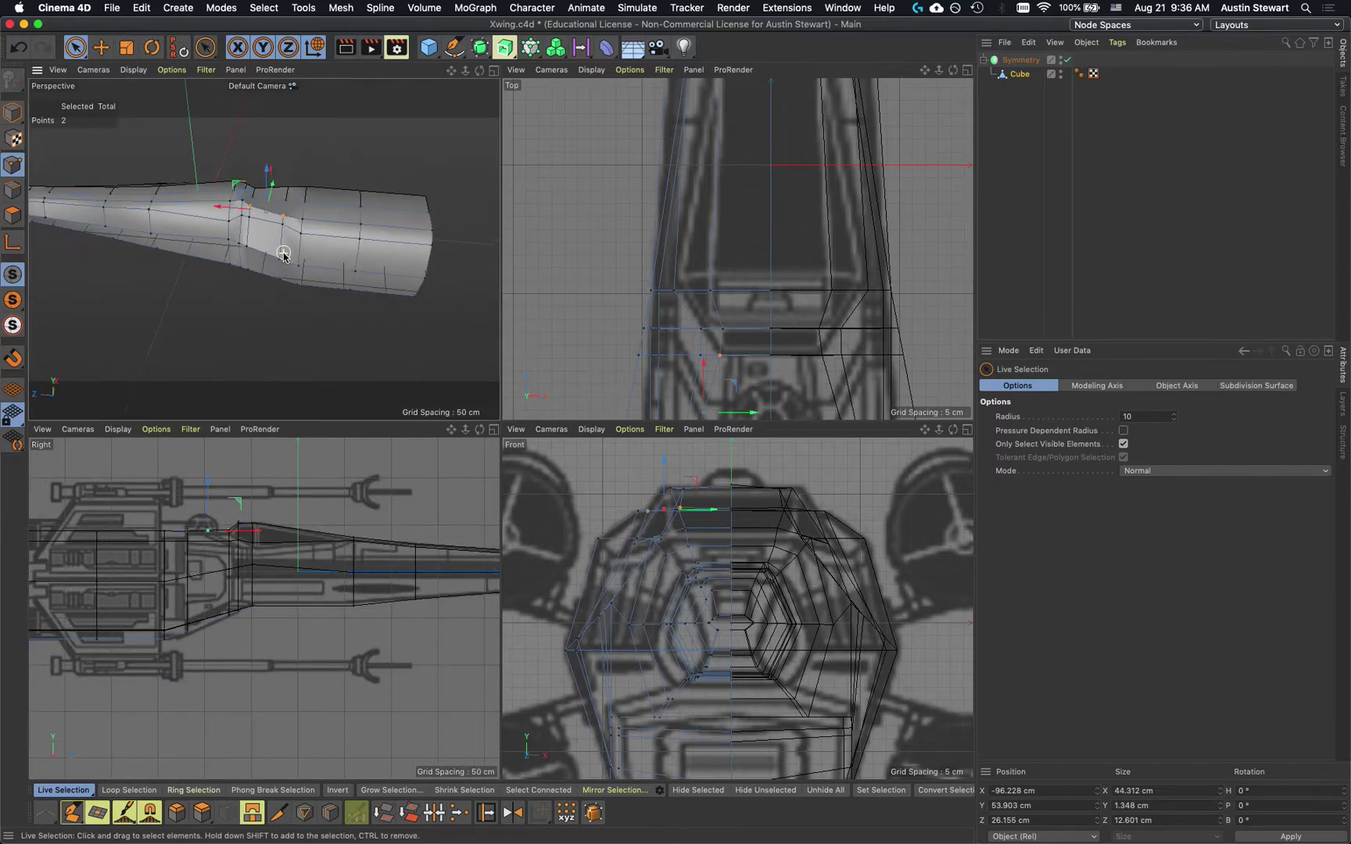
{"action": "left_click_drag", "start_coordinate": [283, 259], "coordinate": [328, 263], "text": "alt"}
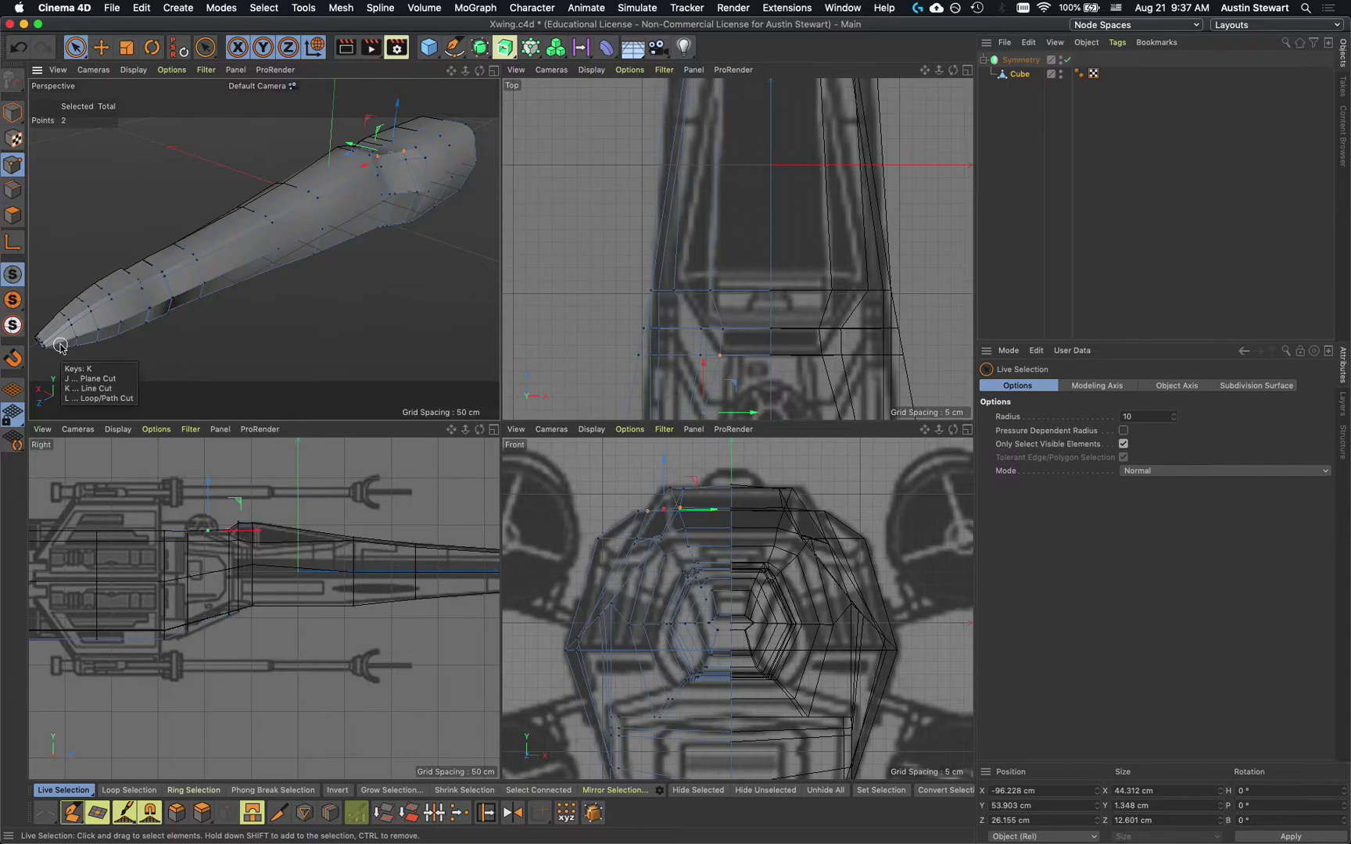
{"action": "key", "text": "k"}
{"action": "key", "text": "l"}
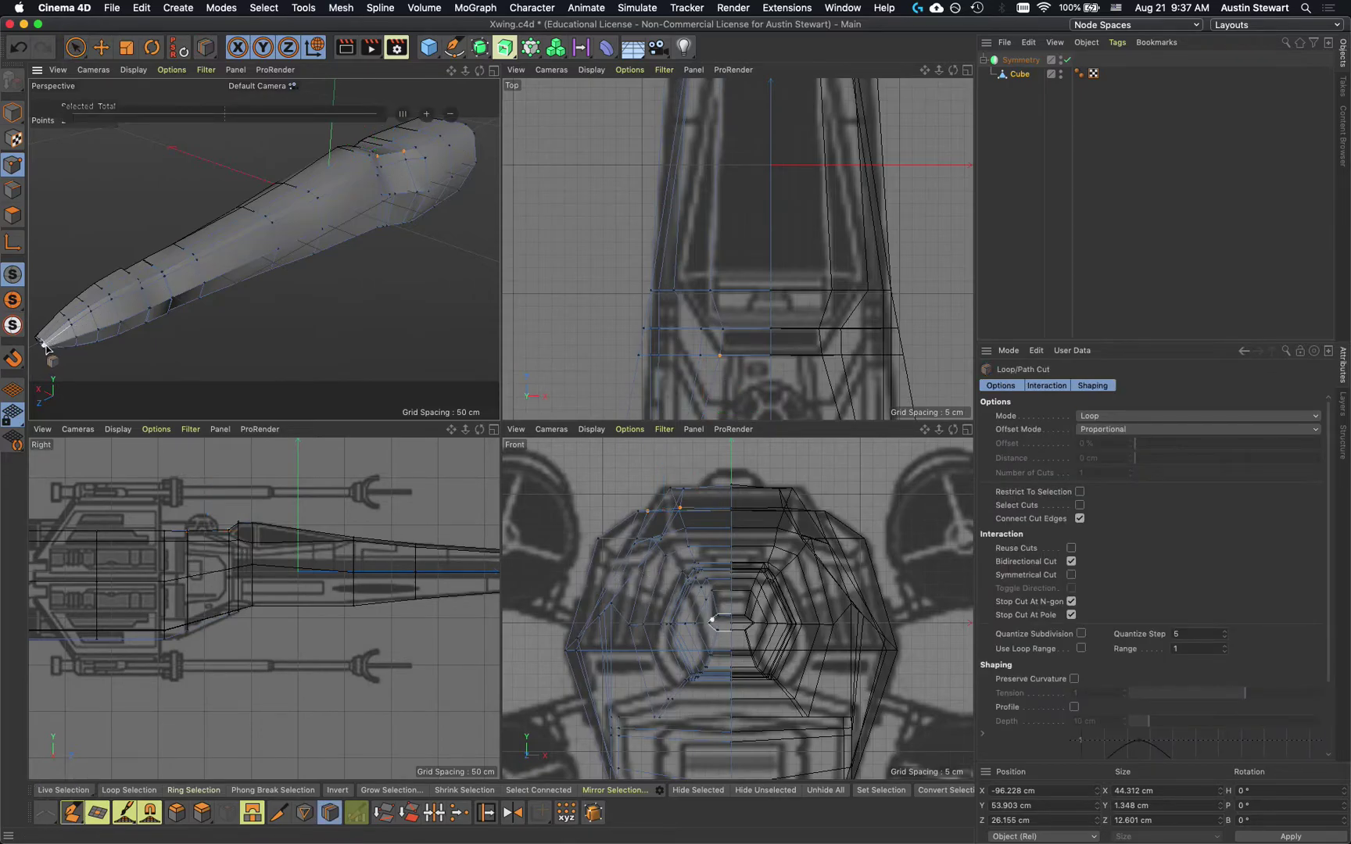
{"action": "left_click", "coordinate": [429, 188]}
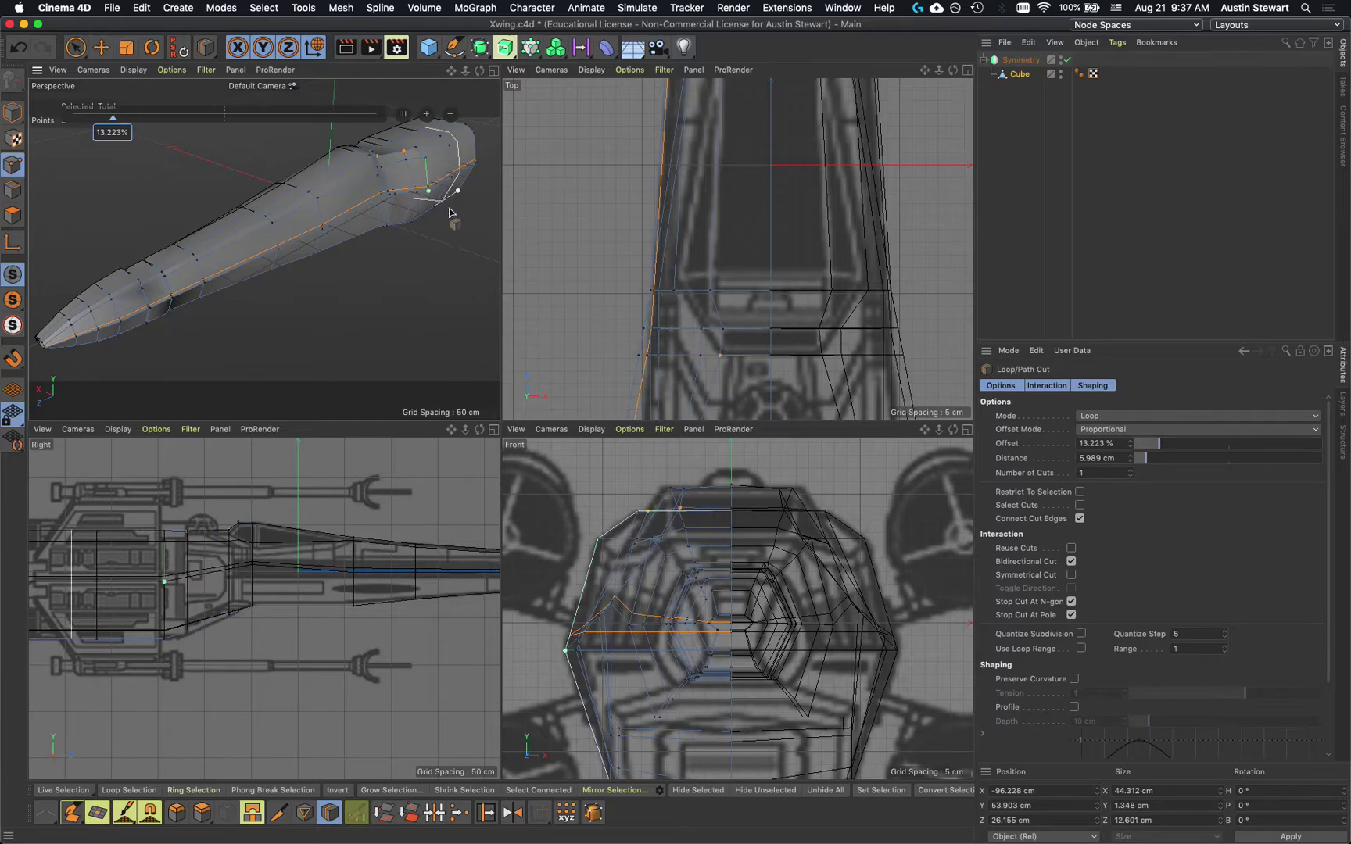
{"action": "left_click", "coordinate": [472, 195]}
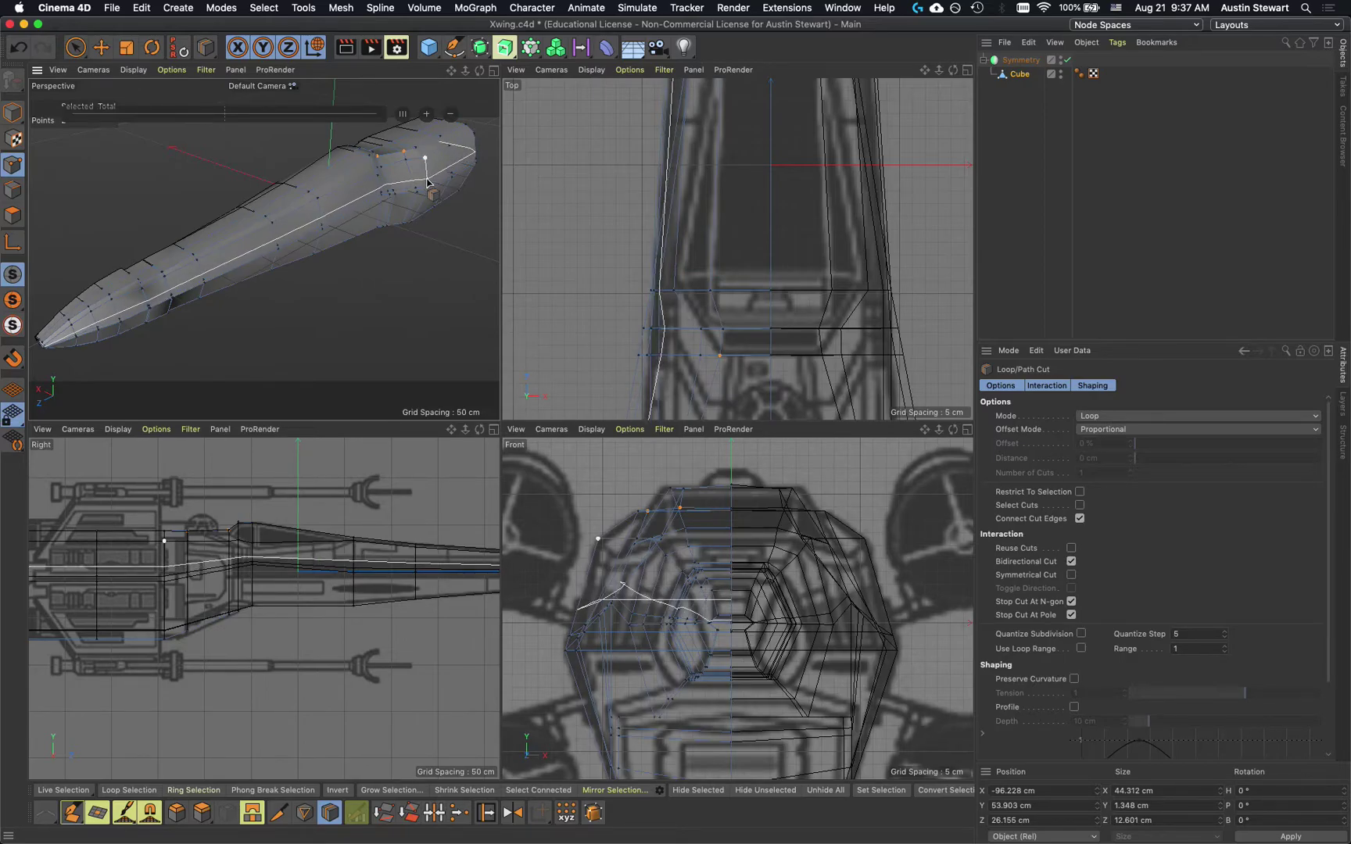
{"action": "left_click", "coordinate": [427, 182]}
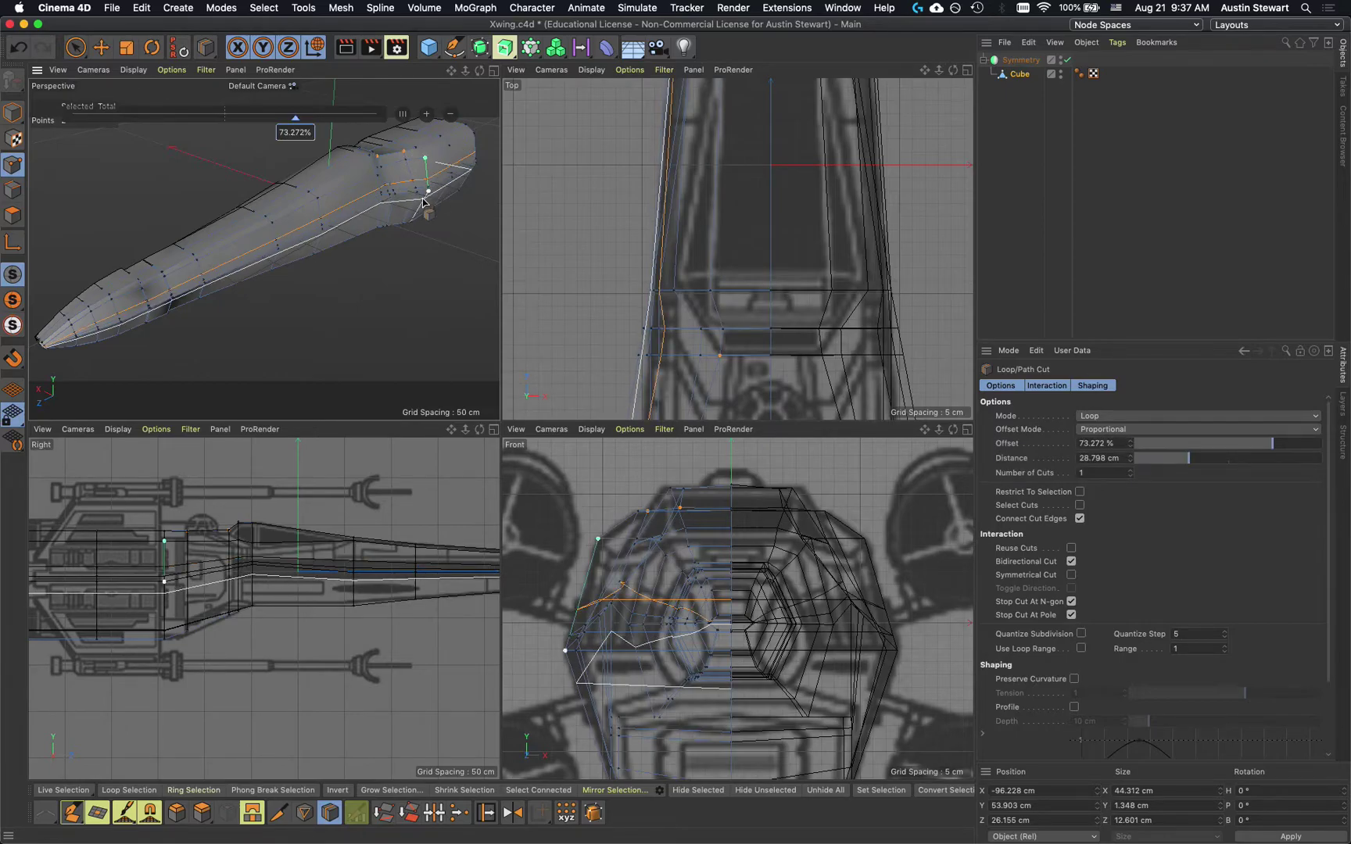
Add two lengthwise loop cuts along the lower side of the fuselage at offsets of about 68.5% and 73.4%
{"action": "left_click", "coordinate": [425, 205]}
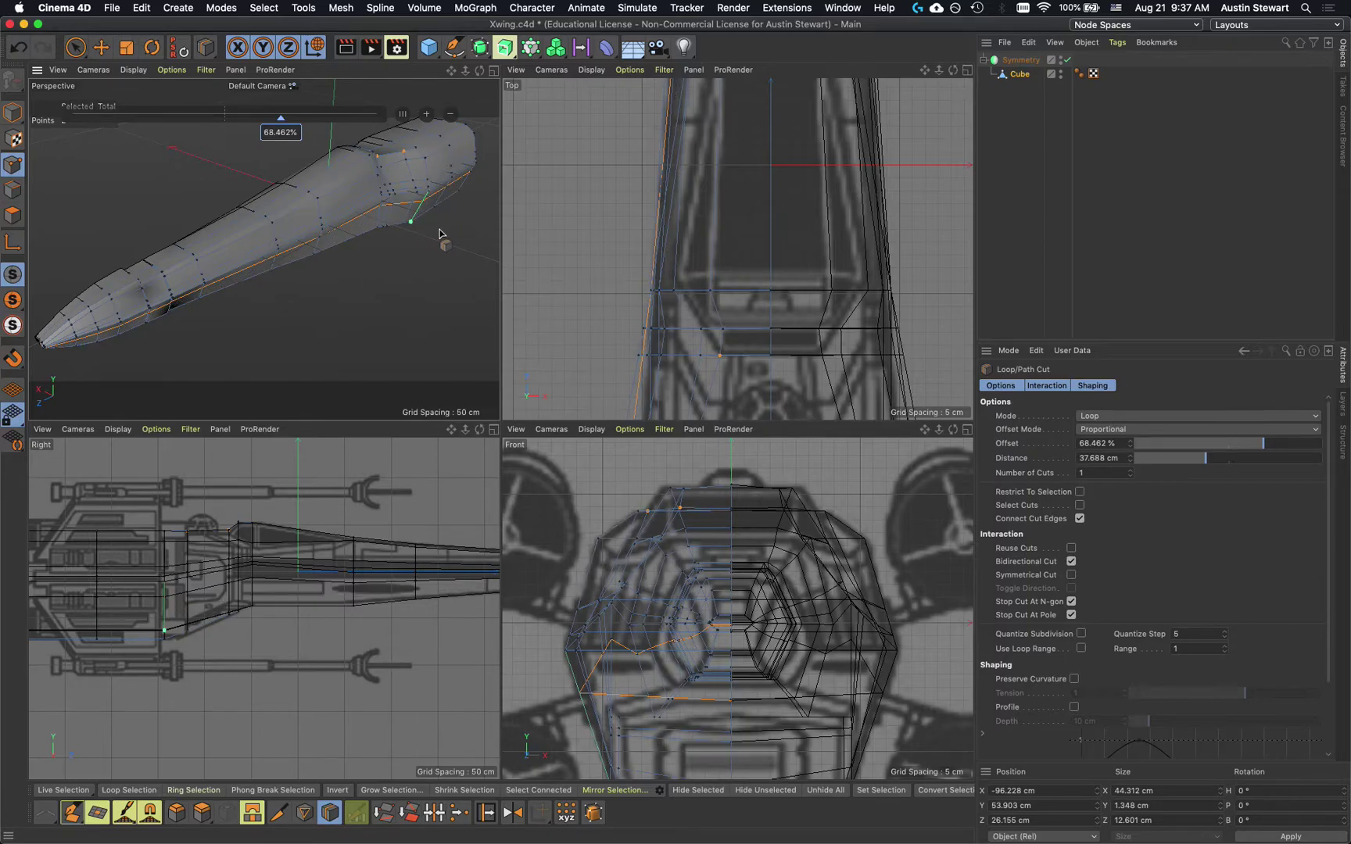
{"action": "key", "text": "Escape"}
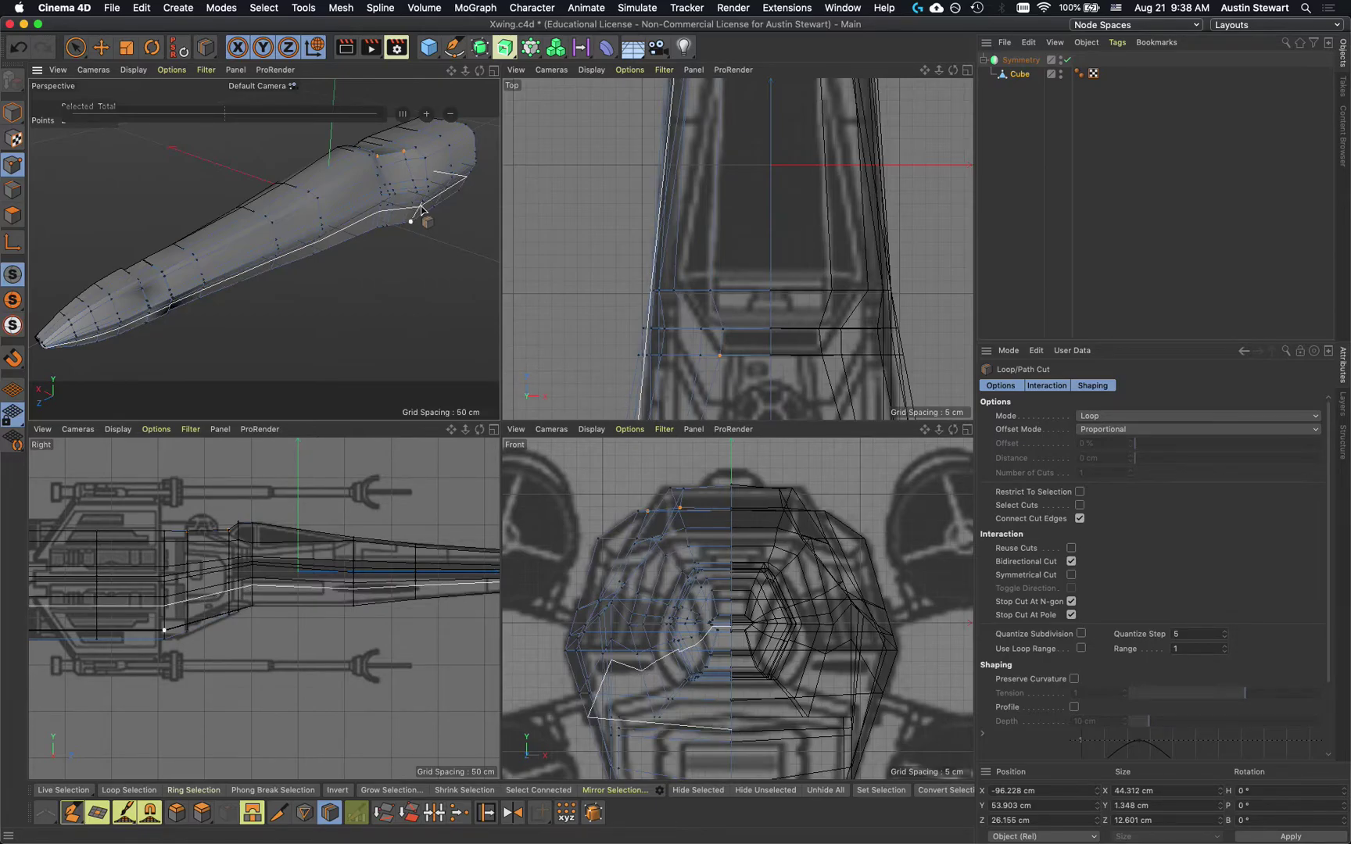
{"action": "left_click", "coordinate": [421, 210]}
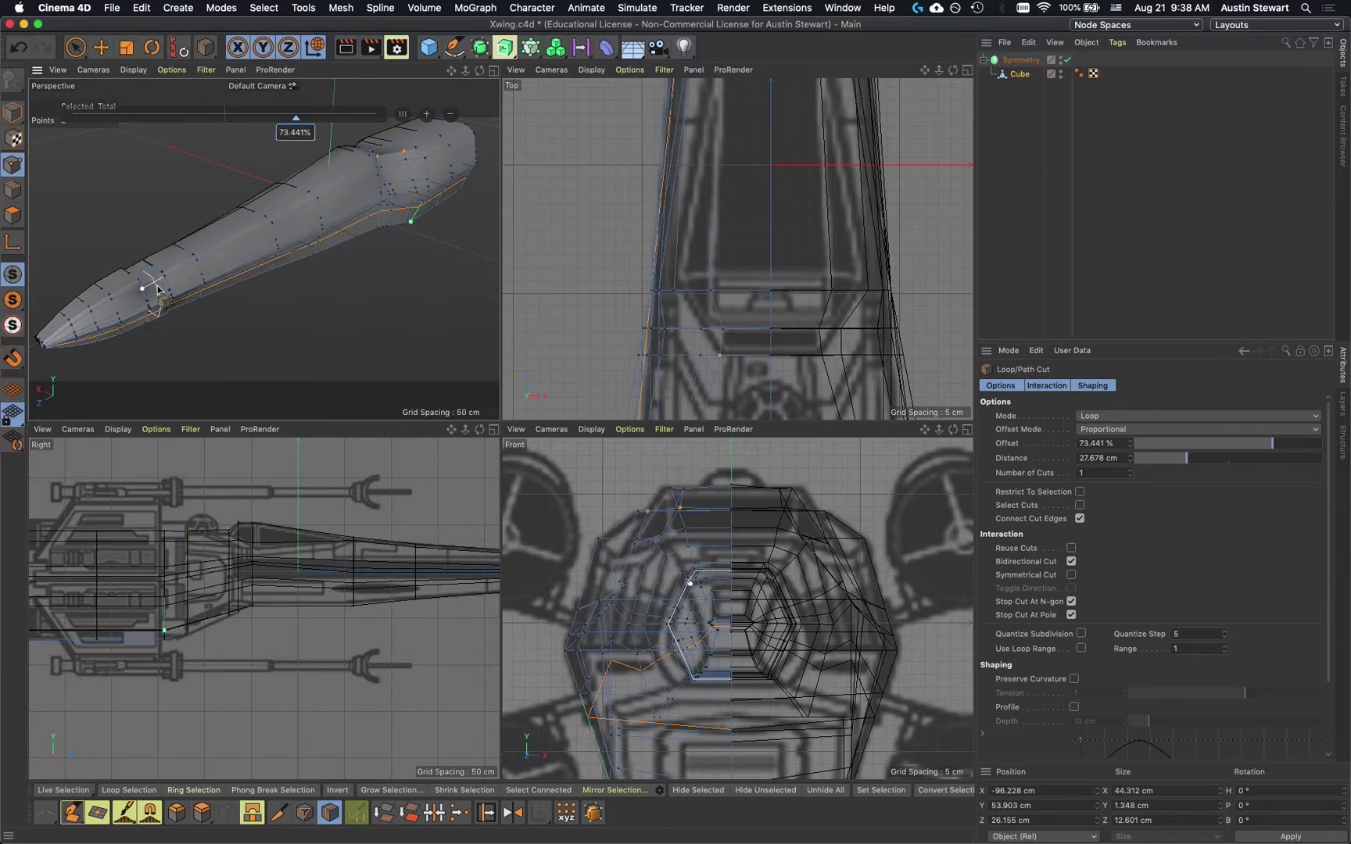
Select the two polygons of the narrow strip along the middle of the rear fuselage's side
{"action": "scroll", "coordinate": [158, 287], "scroll_direction": "up", "scroll_amount": 3}
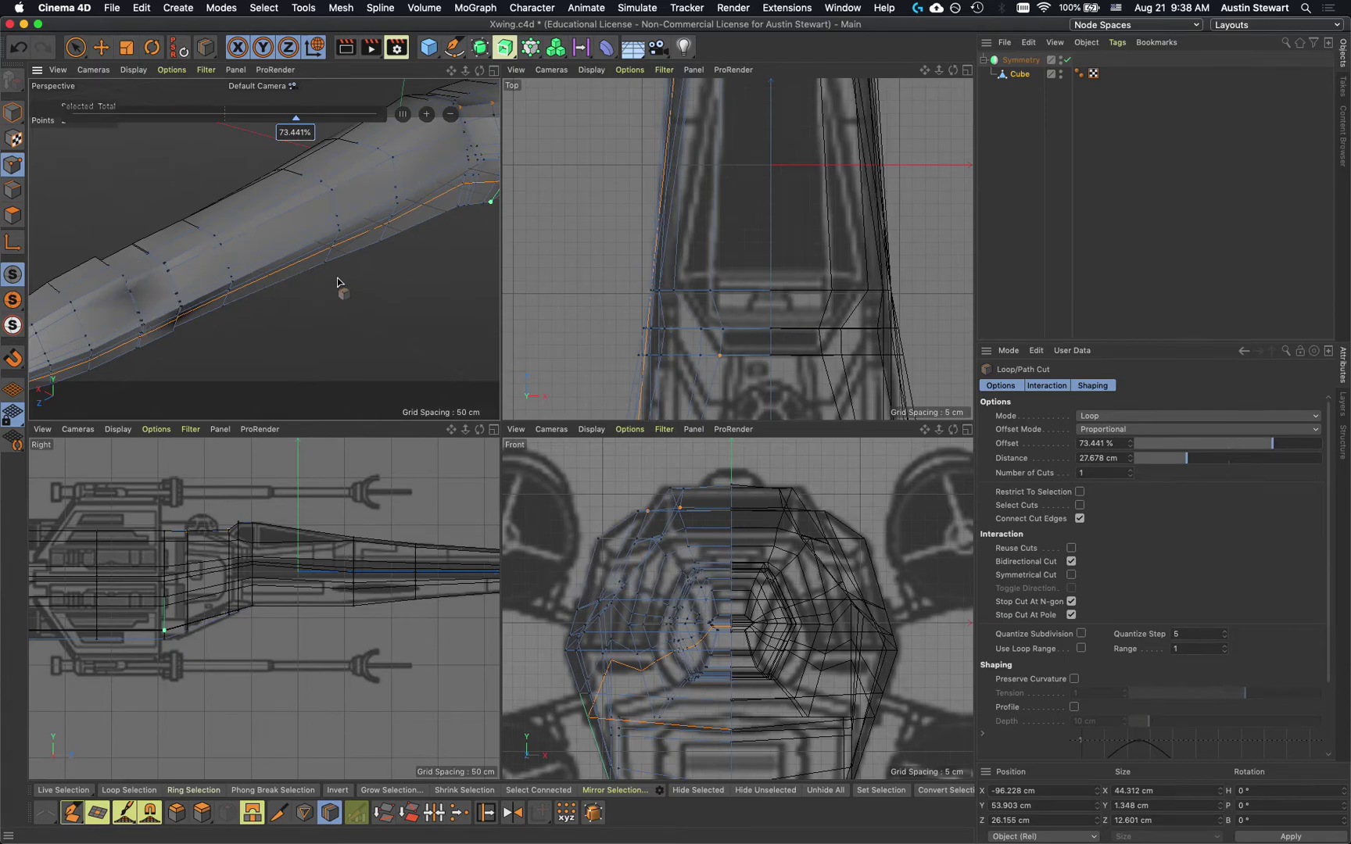
{"action": "left_click_drag", "start_coordinate": [312, 276], "coordinate": [96, 250], "text": "alt"}
{"action": "middle_click_drag", "start_coordinate": [310, 346], "coordinate": [115, 264], "text": "alt"}
{"action": "scroll", "coordinate": [272, 283], "scroll_direction": "down", "scroll_amount": 10}
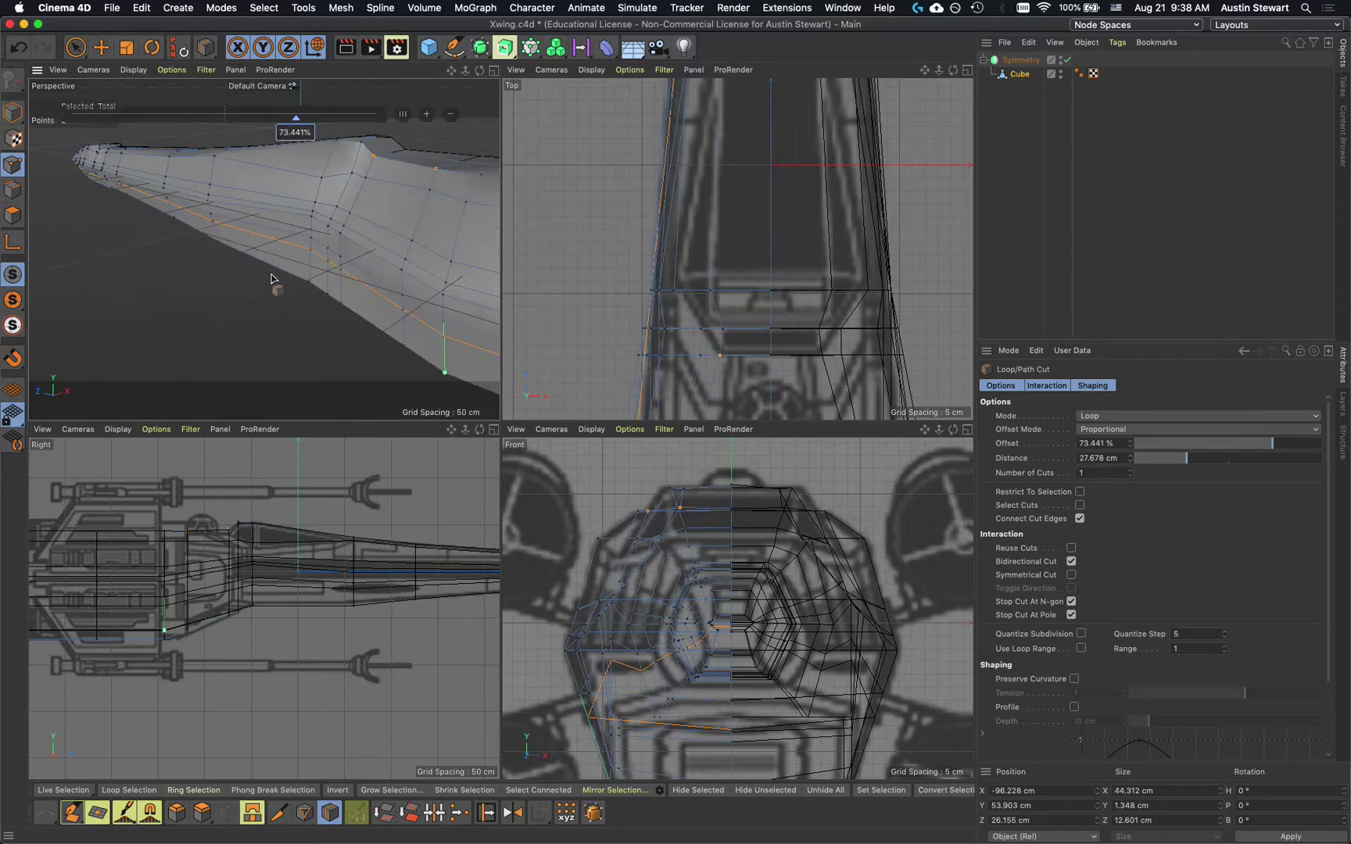
{"action": "middle_click_drag", "start_coordinate": [425, 318], "coordinate": [371, 260], "text": "alt"}
{"action": "left_click_drag", "start_coordinate": [376, 279], "coordinate": [399, 265], "text": "alt"}
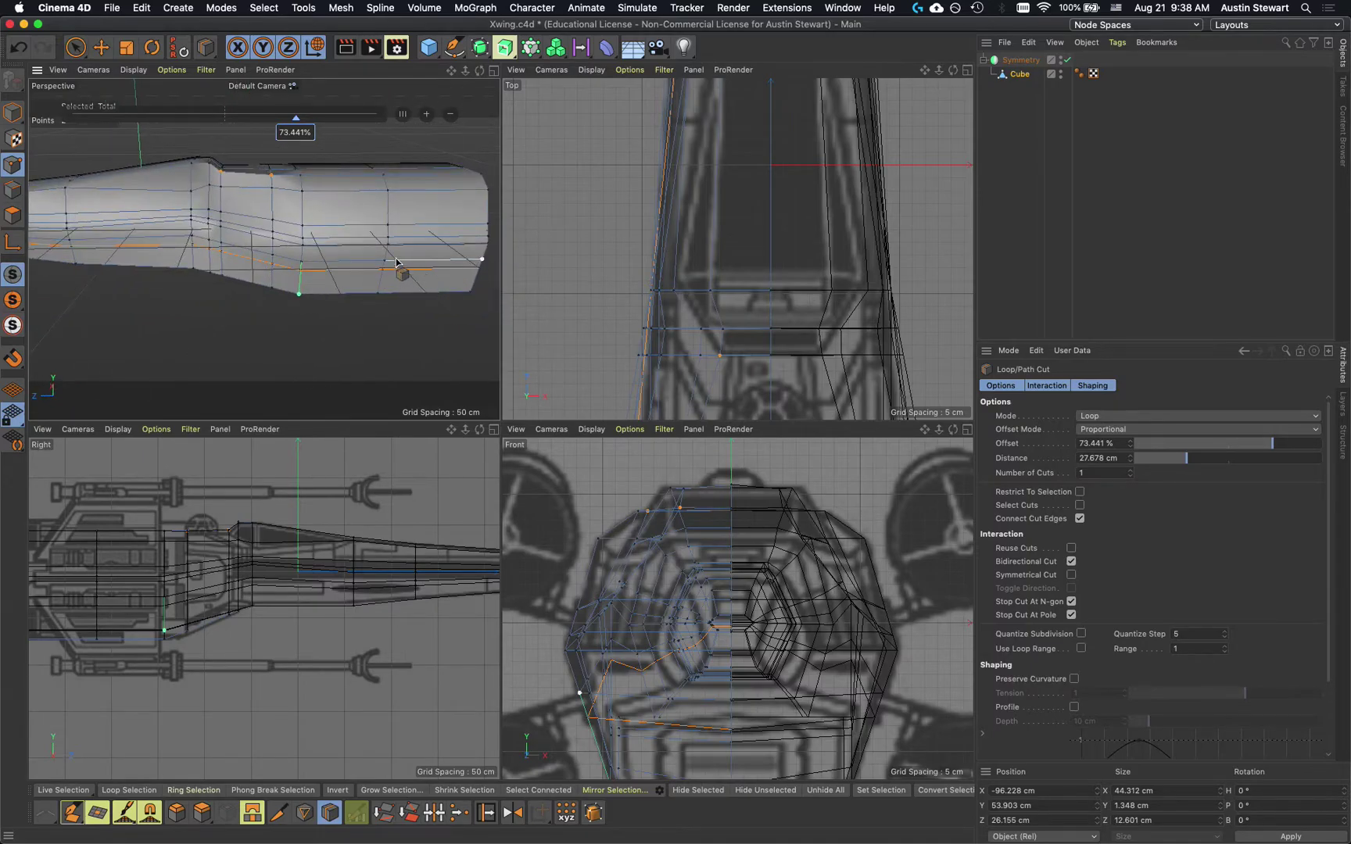
{"action": "left_click", "coordinate": [12, 215]}
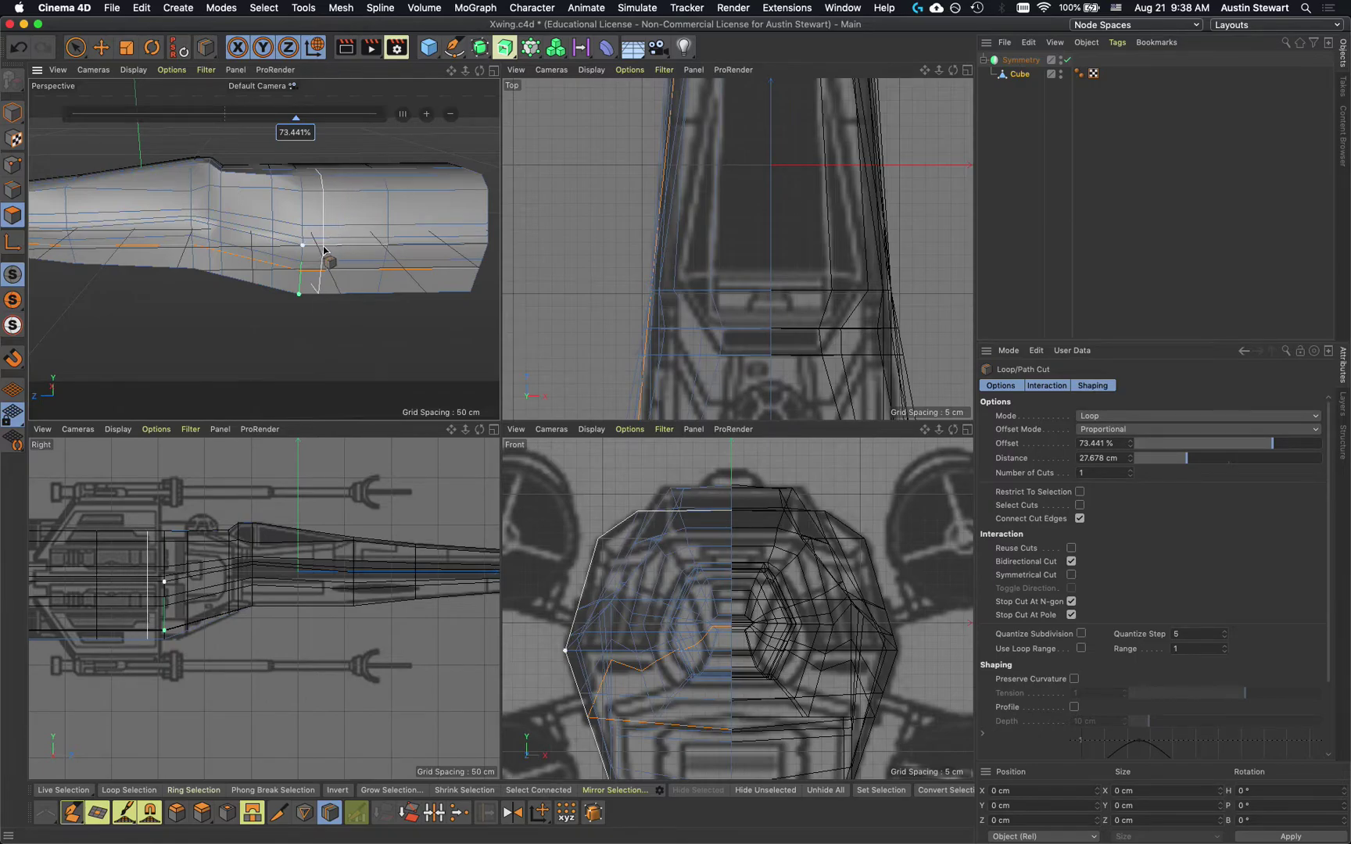
{"action": "key", "text": "space"}
{"action": "scroll", "coordinate": [345, 241], "scroll_direction": "up", "scroll_amount": 5}
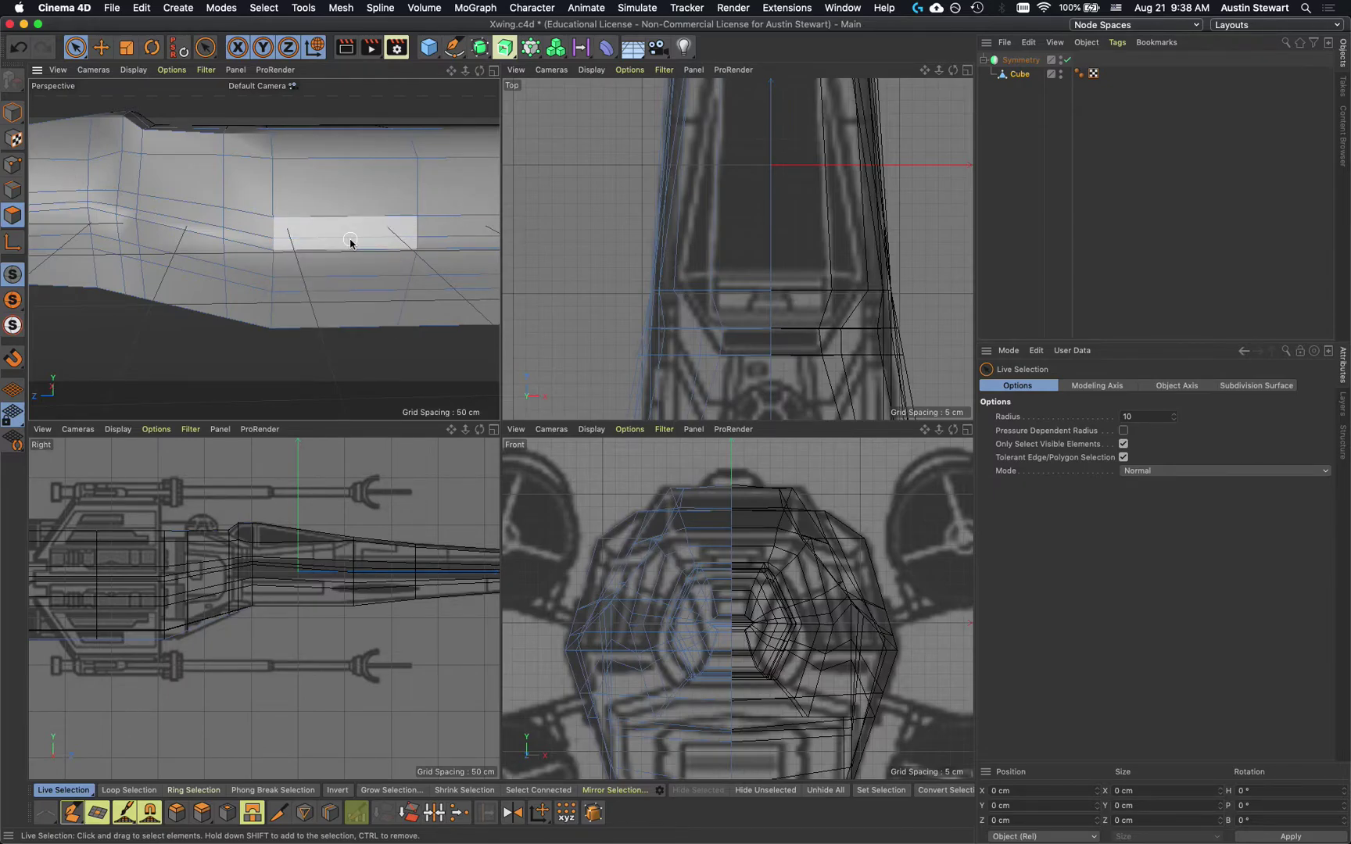
{"action": "scroll", "coordinate": [350, 242], "scroll_direction": "up", "scroll_amount": 3}
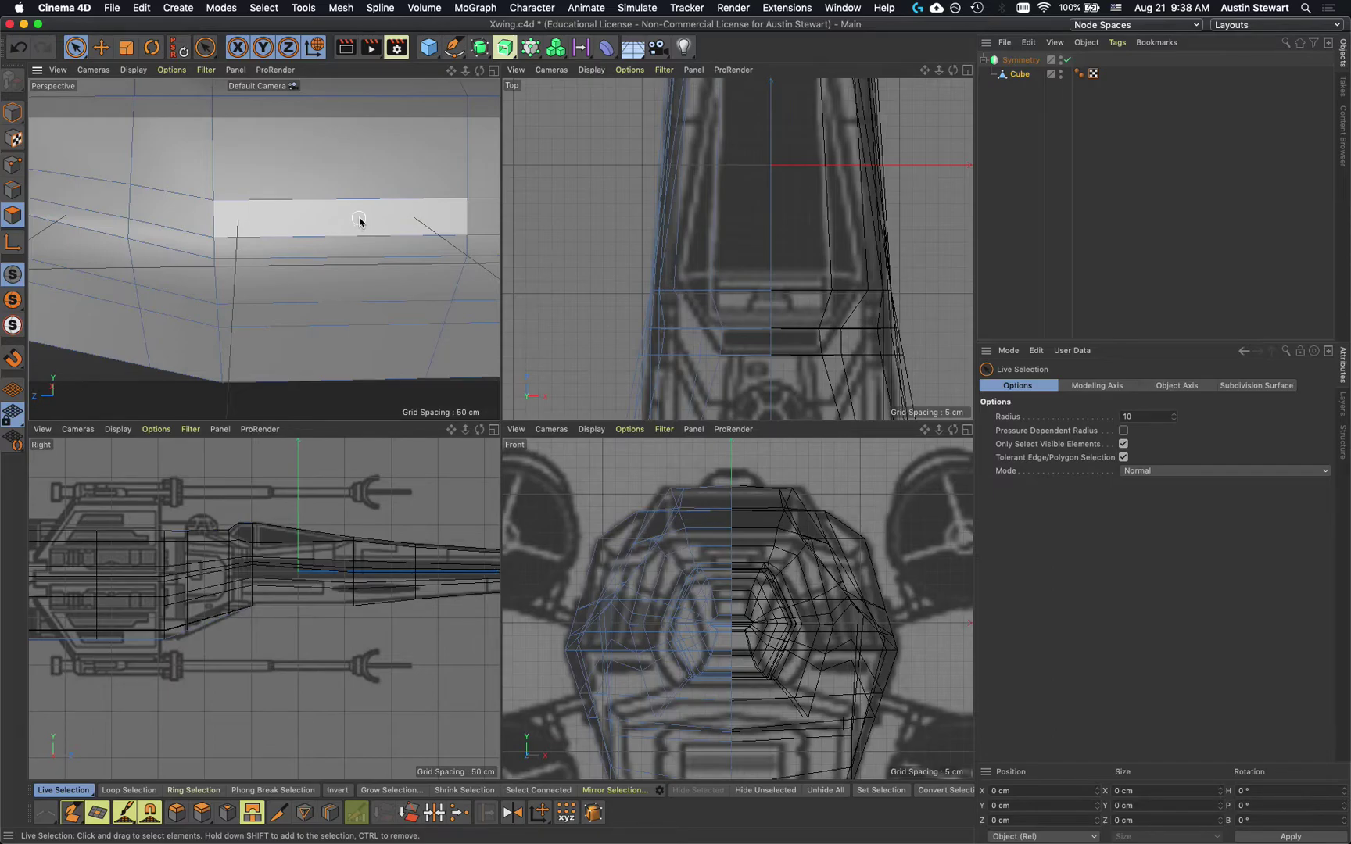
{"action": "left_click", "coordinate": [359, 221]}
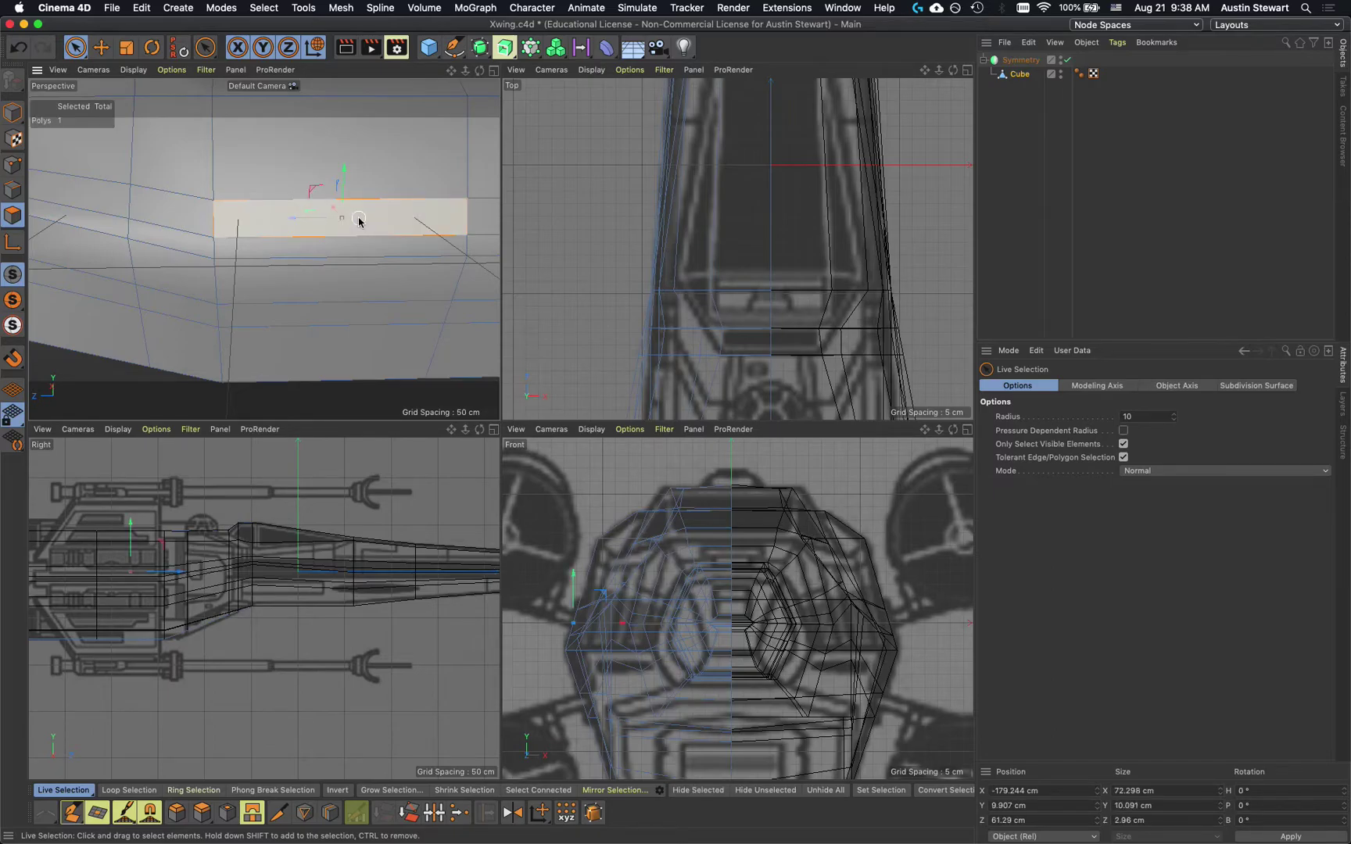
{"action": "left_click", "coordinate": [484, 216], "text": "shift"}
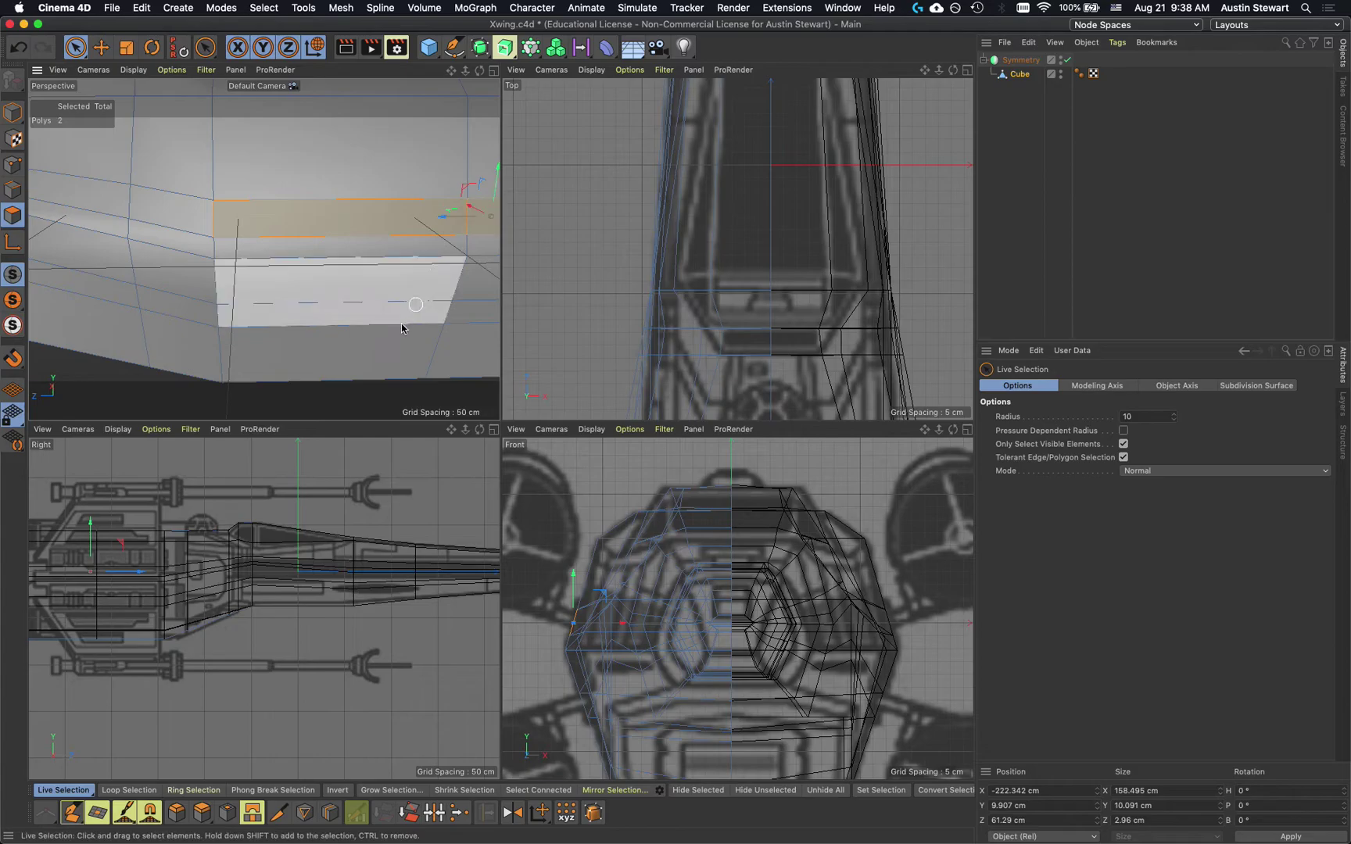
Add a vertical loop cut around the rear end of the fuselage at an offset of about 38.4%, following the Top view blueprint
{"action": "scroll", "coordinate": [401, 324], "scroll_direction": "down", "scroll_amount": 4}
{"action": "scroll", "coordinate": [400, 328], "scroll_direction": "down", "scroll_amount": 3}
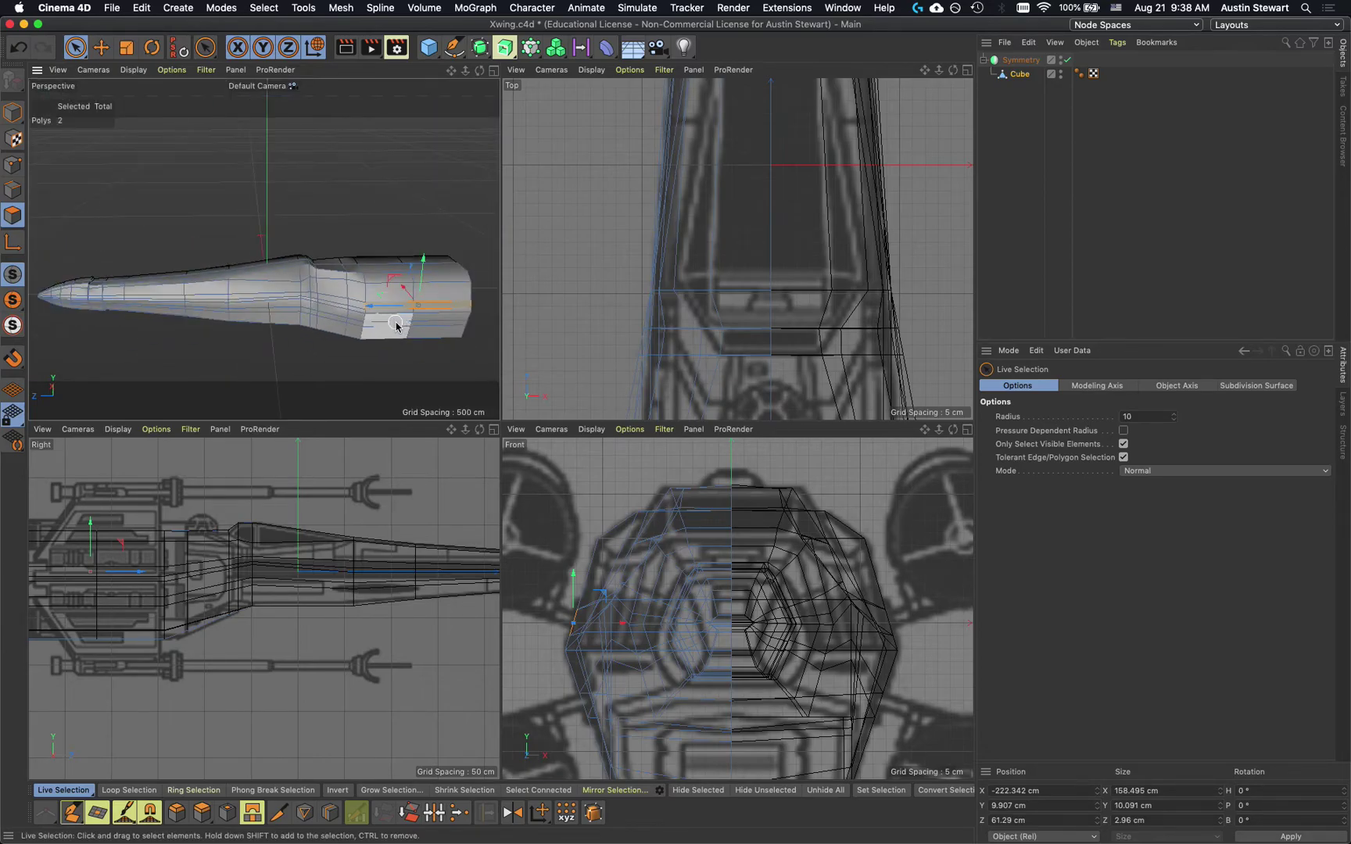
{"action": "middle_click_drag", "start_coordinate": [391, 320], "coordinate": [350, 308], "text": "alt"}
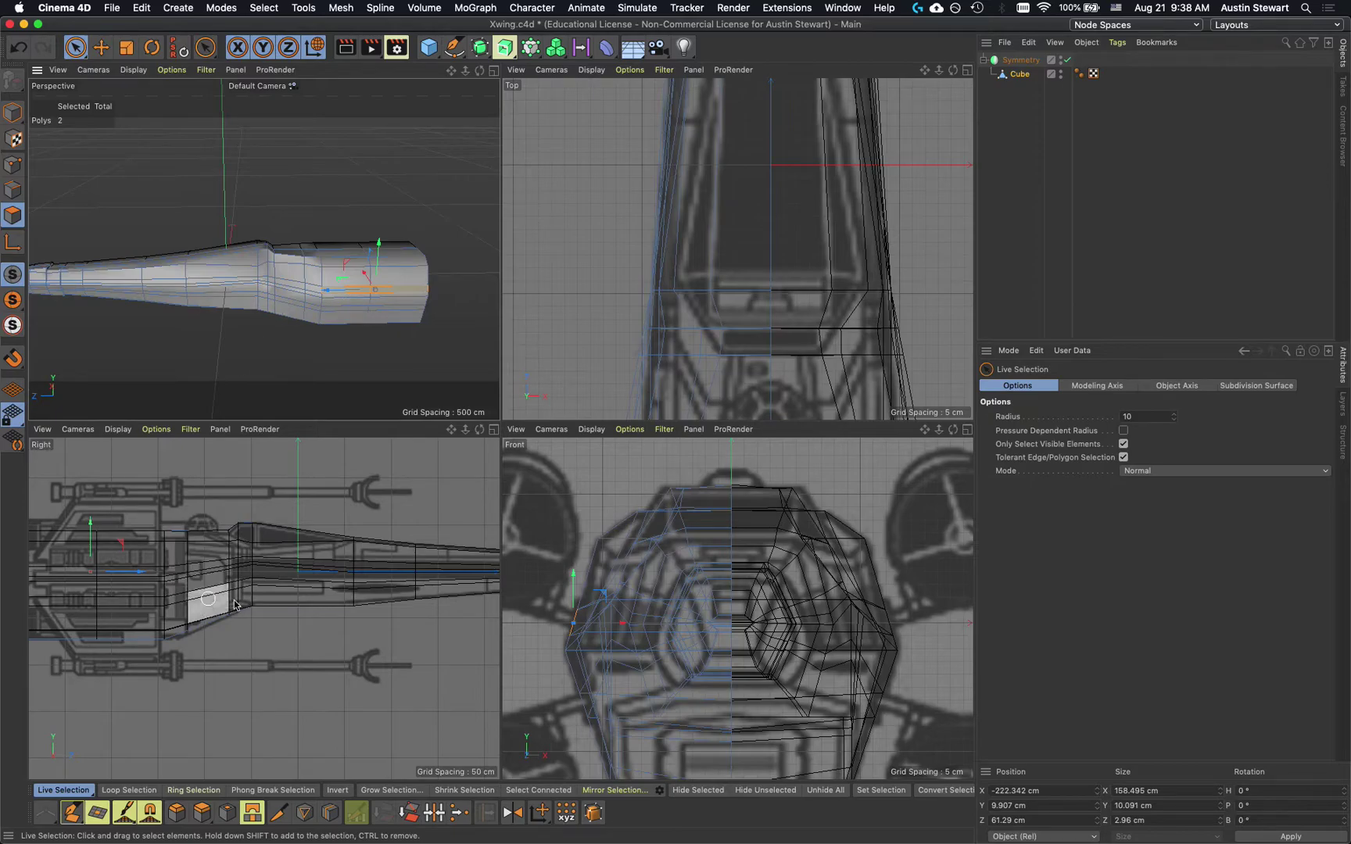
{"action": "scroll", "coordinate": [720, 290], "scroll_direction": "down", "scroll_amount": 6}
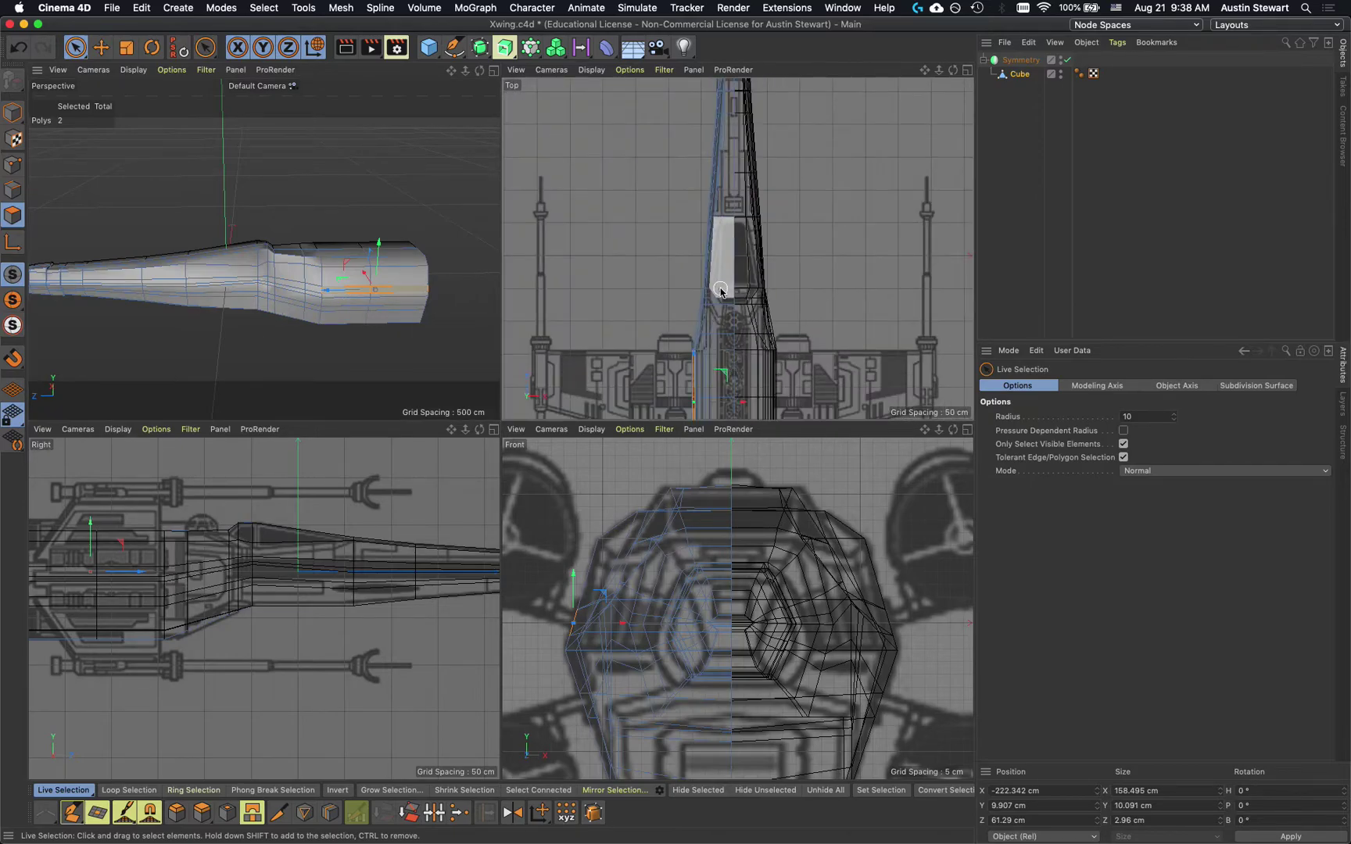
{"action": "scroll", "coordinate": [720, 291], "scroll_direction": "down", "scroll_amount": 3}
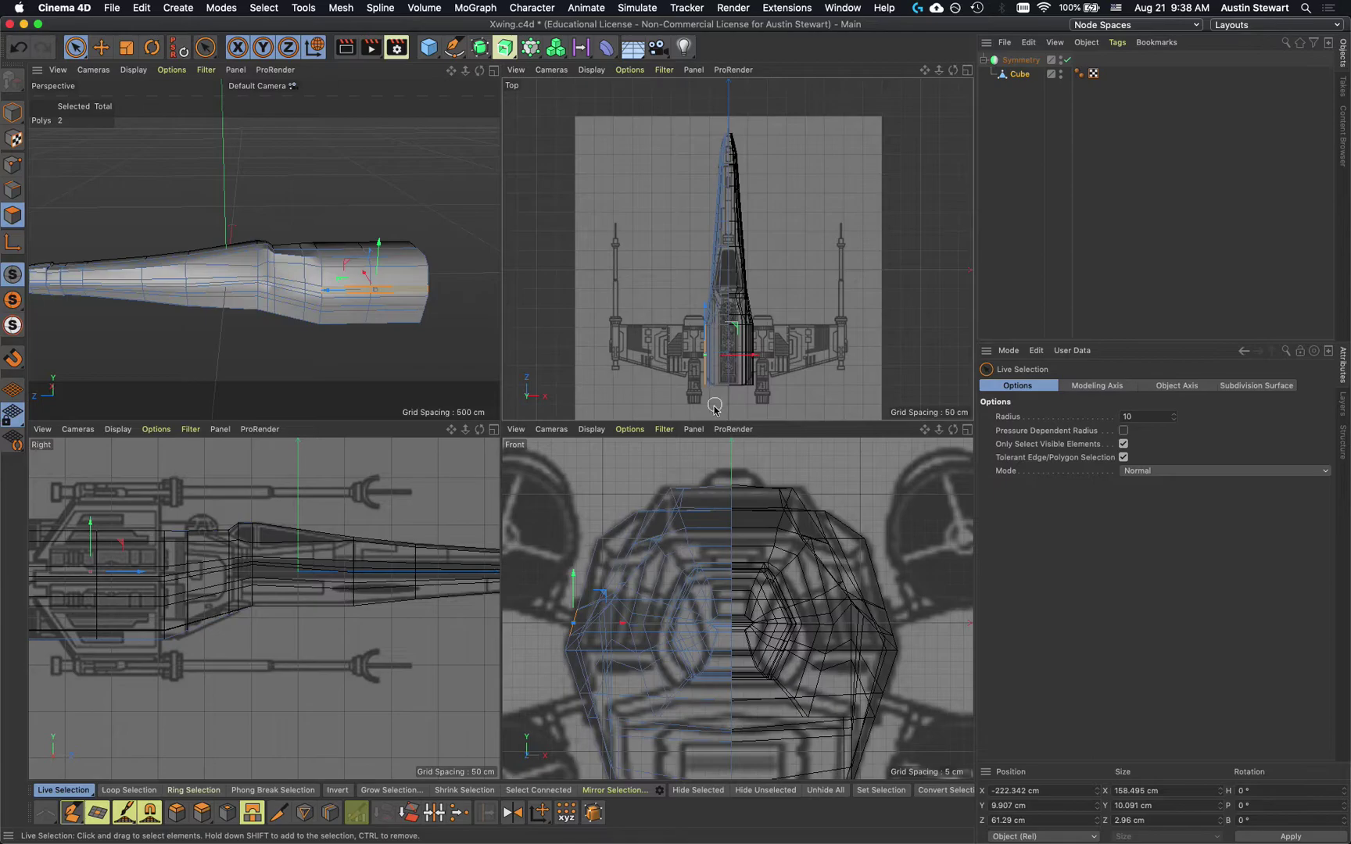
{"action": "scroll", "coordinate": [716, 397], "scroll_direction": "up", "scroll_amount": 6}
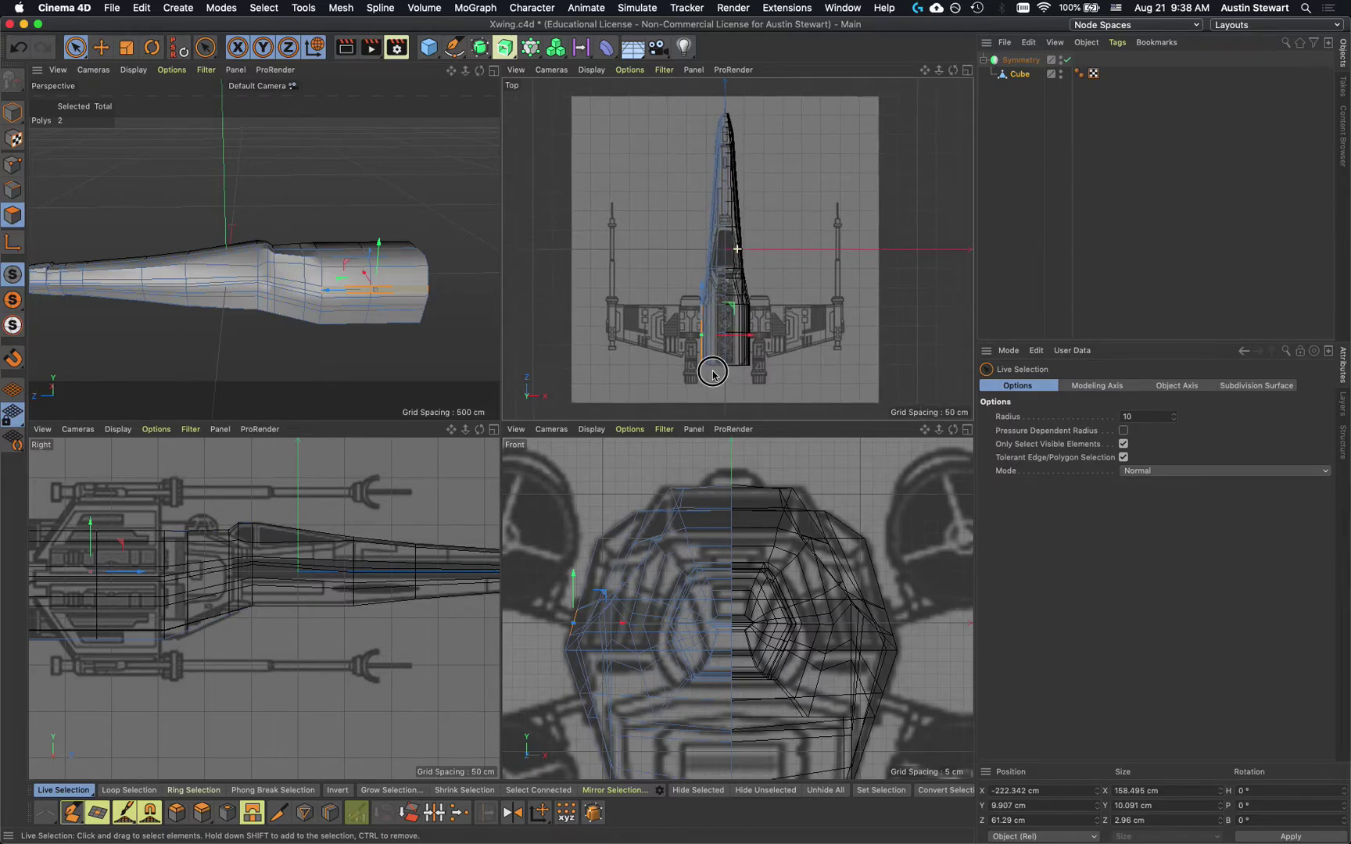
{"action": "scroll", "coordinate": [679, 309], "scroll_direction": "up", "scroll_amount": 2}
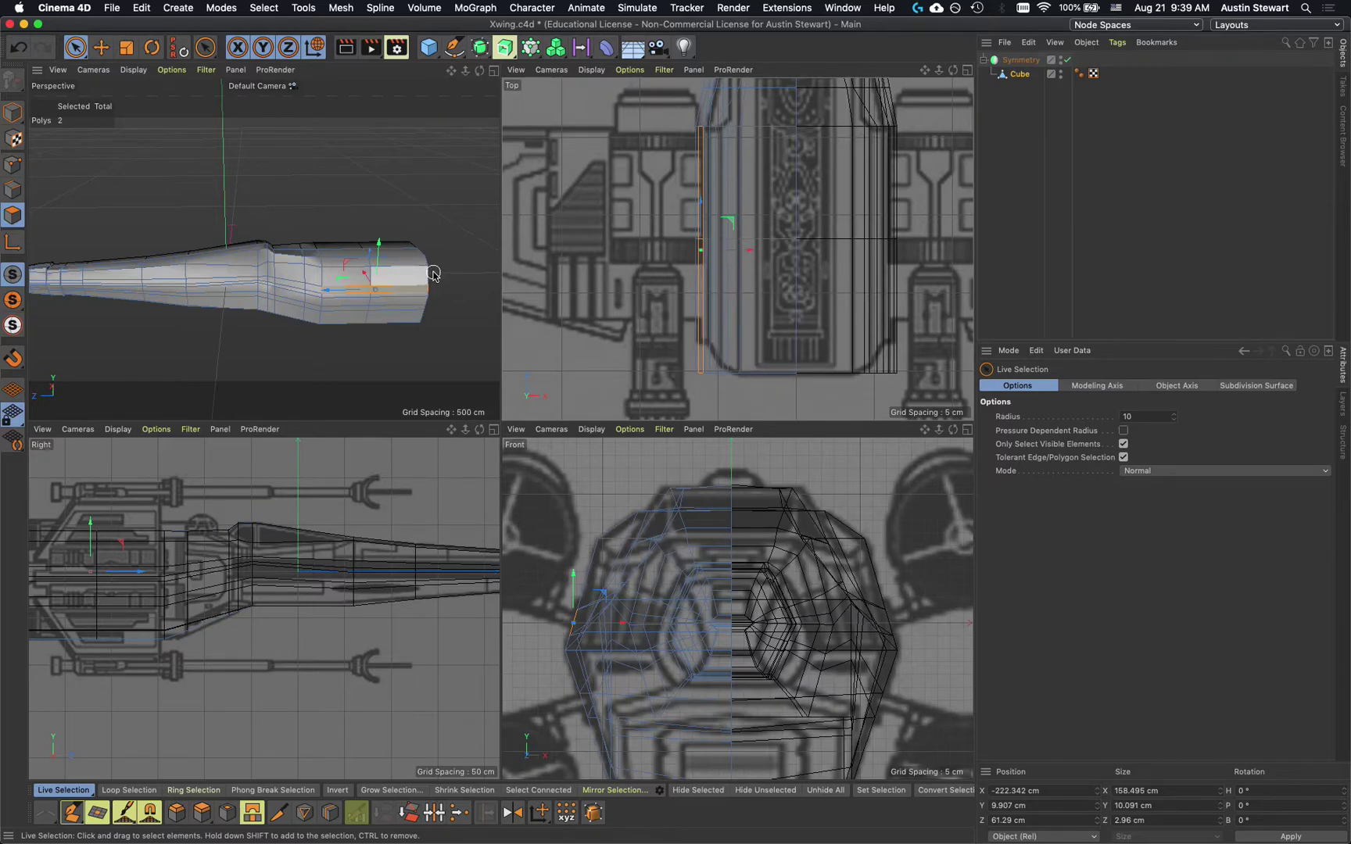
{"action": "key", "text": "k"}
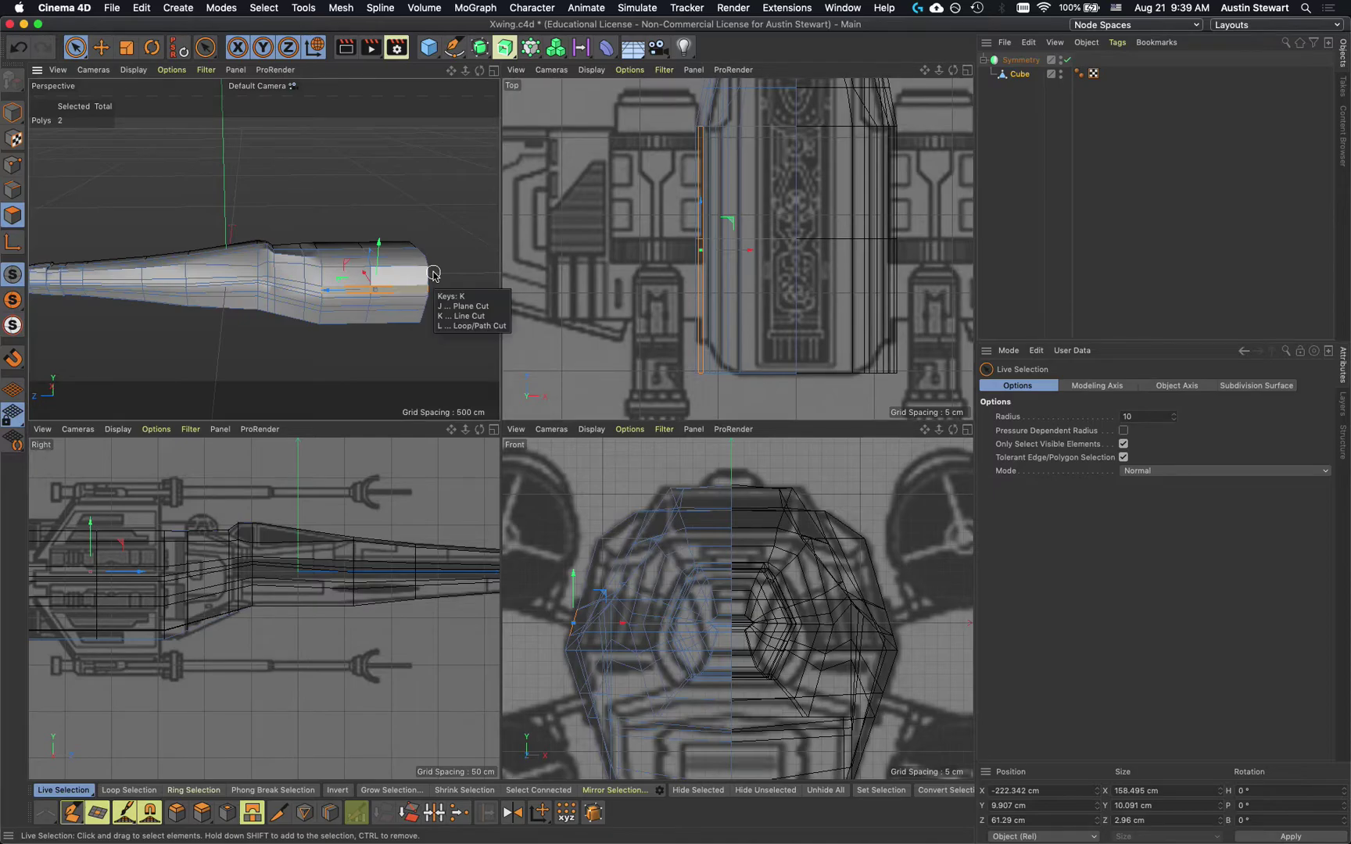
{"action": "key", "text": "l"}
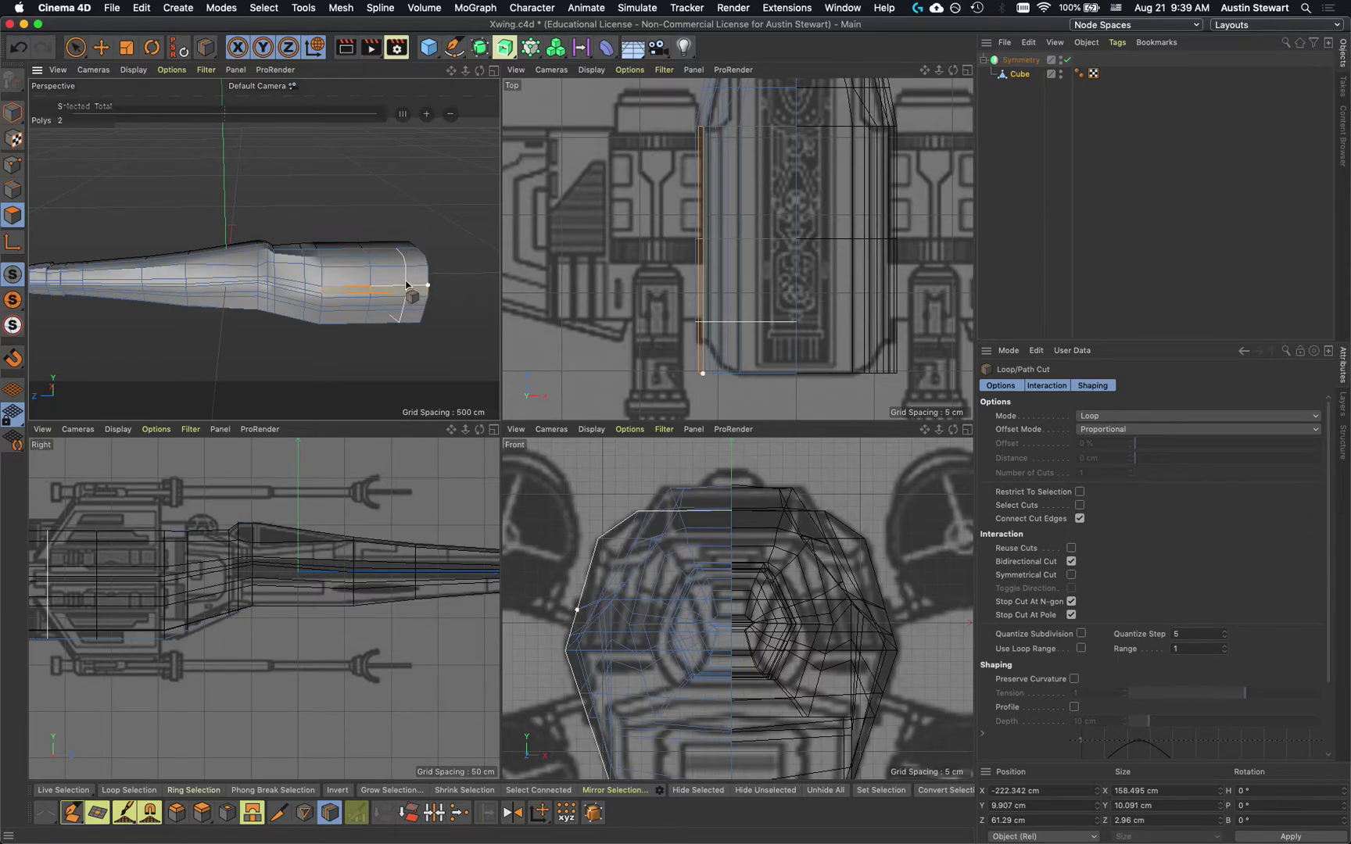
{"action": "left_click", "coordinate": [406, 286]}
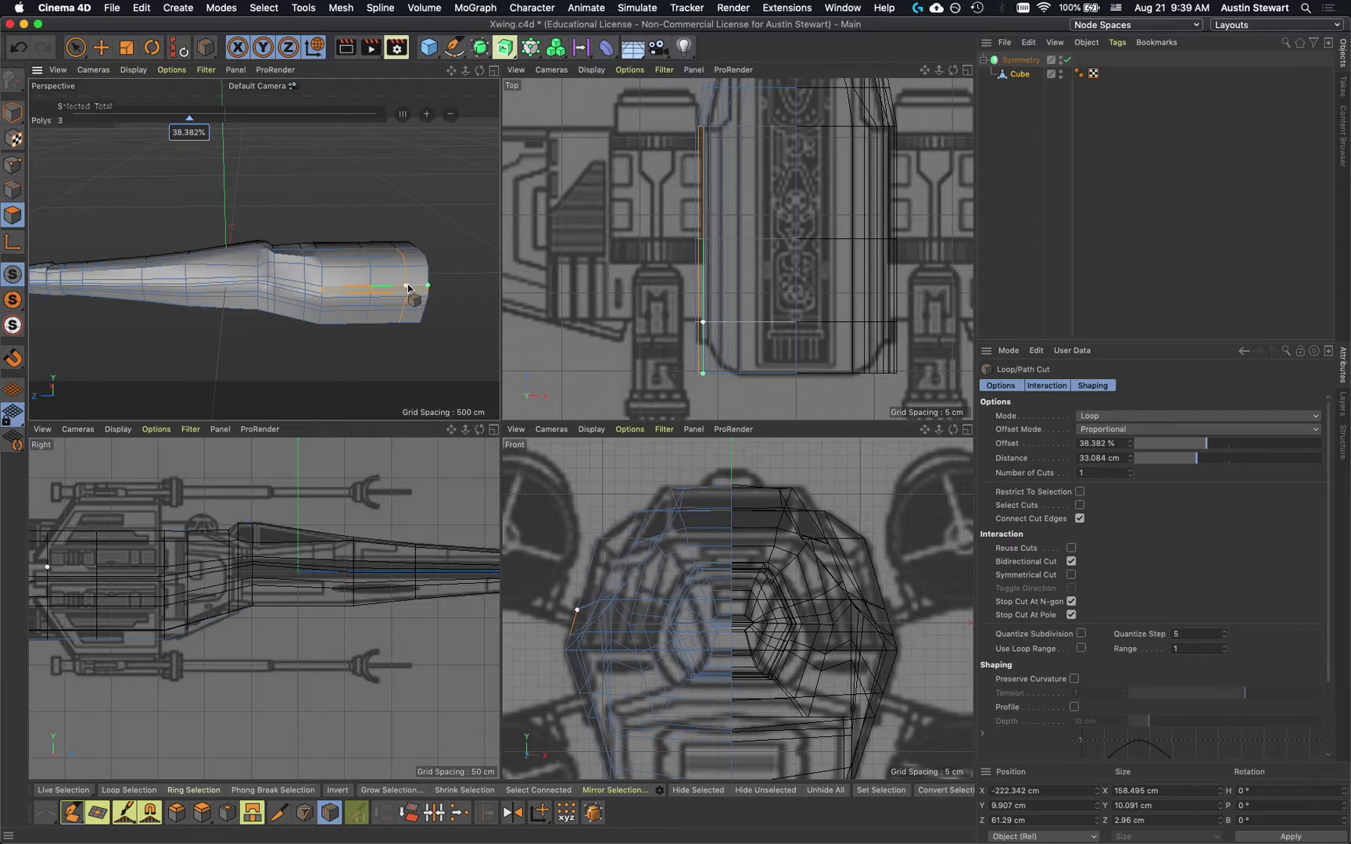
{"action": "key", "text": "space"}
Select only the two side-strip polygons ahead of the rearmost loop cut as the wing's base
{"action": "scroll", "coordinate": [396, 294], "scroll_direction": "down", "scroll_amount": 3}
{"action": "scroll", "coordinate": [396, 295], "scroll_direction": "up", "scroll_amount": 5}
{"action": "scroll", "coordinate": [396, 294], "scroll_direction": "up", "scroll_amount": 3}
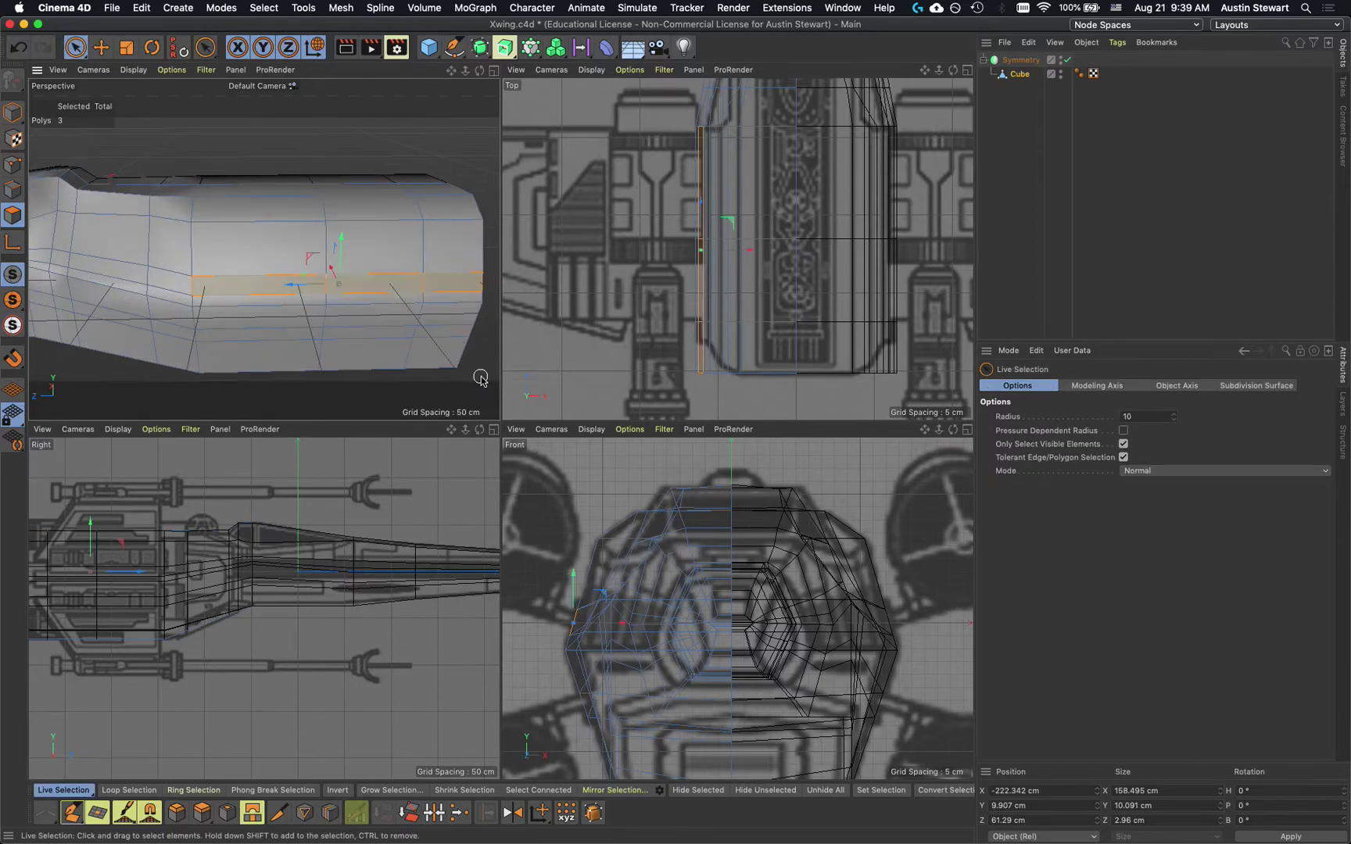
{"action": "left_click", "coordinate": [481, 368]}
{"action": "left_click", "coordinate": [366, 286]}
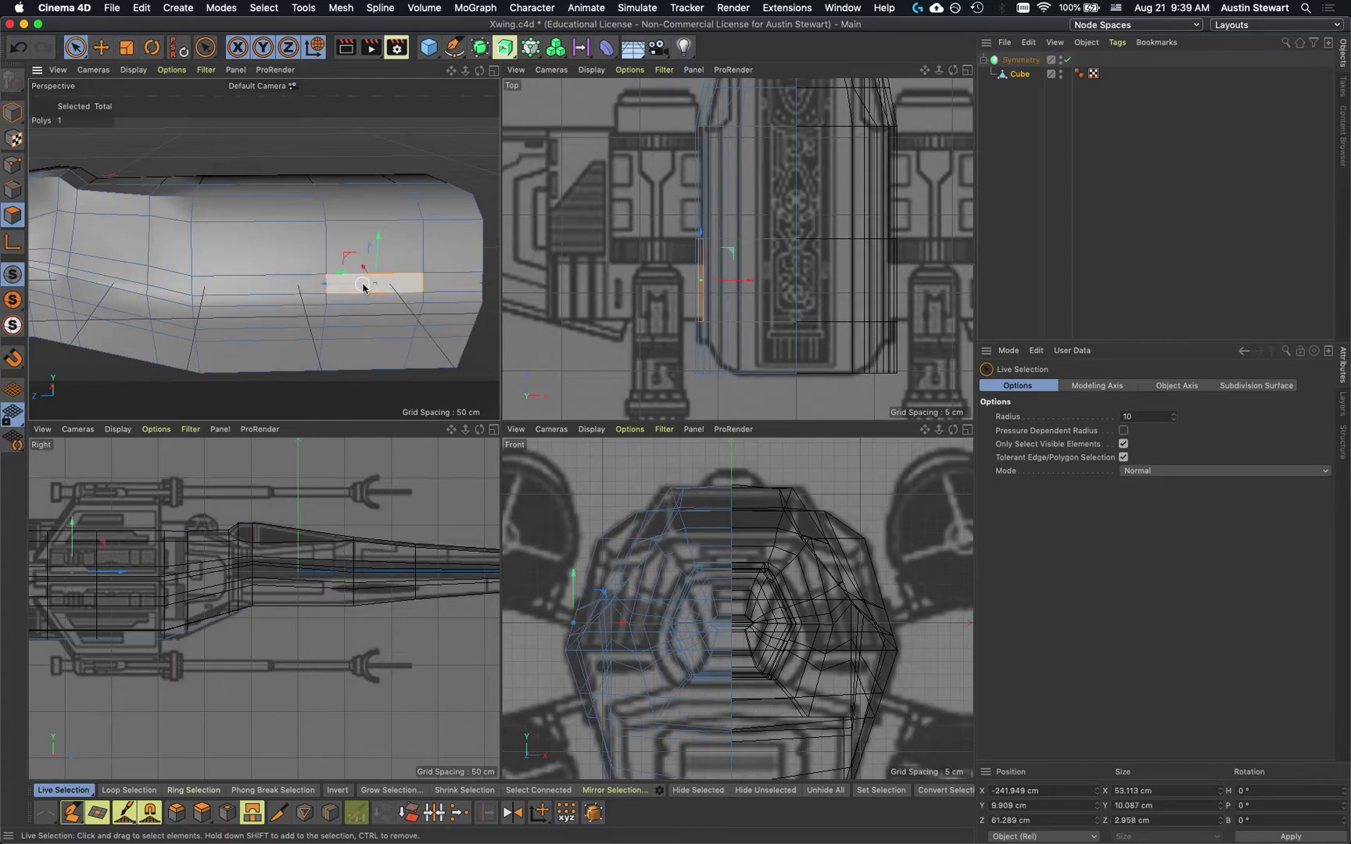
{"action": "left_click", "coordinate": [275, 289], "text": "shift"}
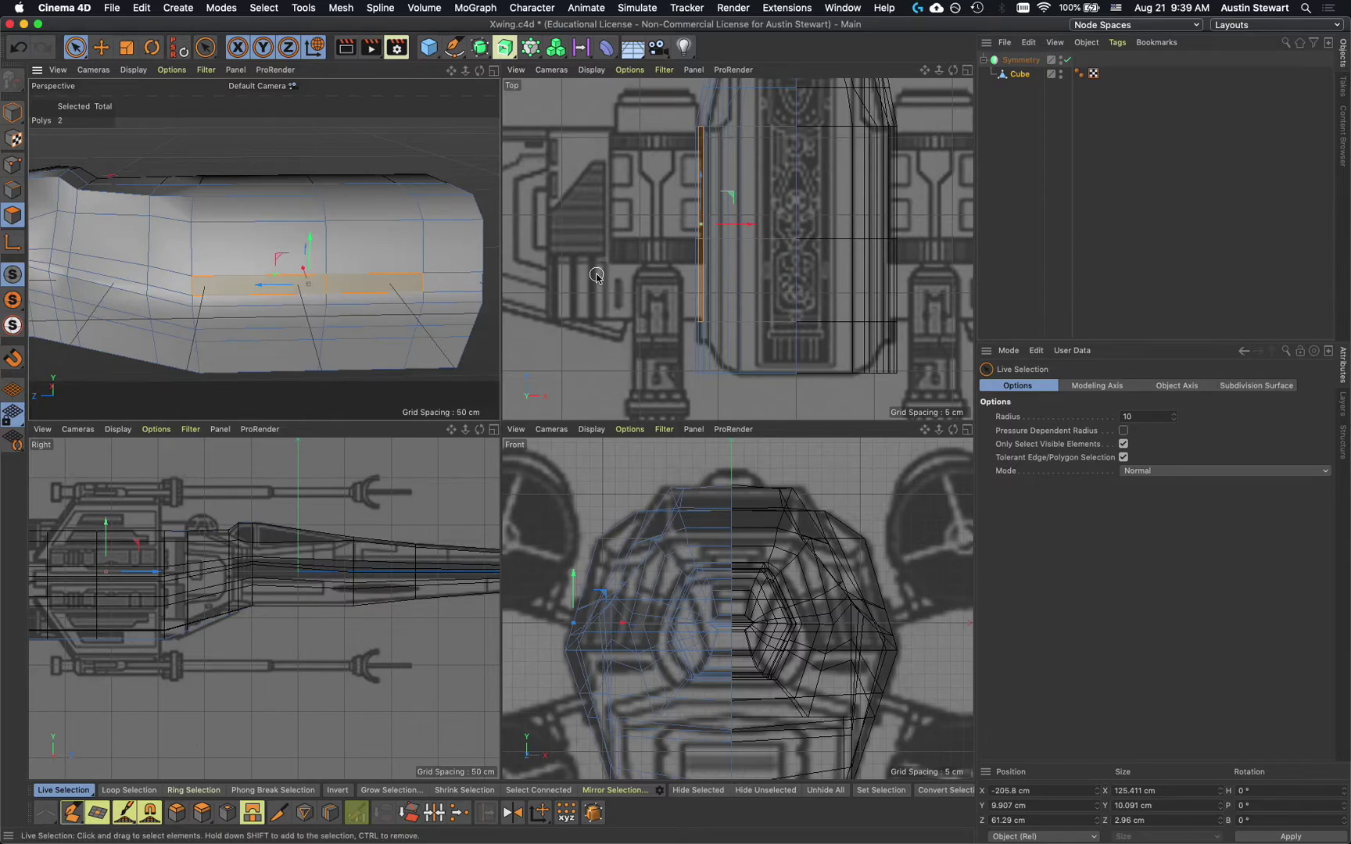
Extrude the two selected side polygons about 251.4 cm outward to the wing tip in the Top view blueprint
{"action": "scroll", "coordinate": [598, 275], "scroll_direction": "down", "scroll_amount": 5}
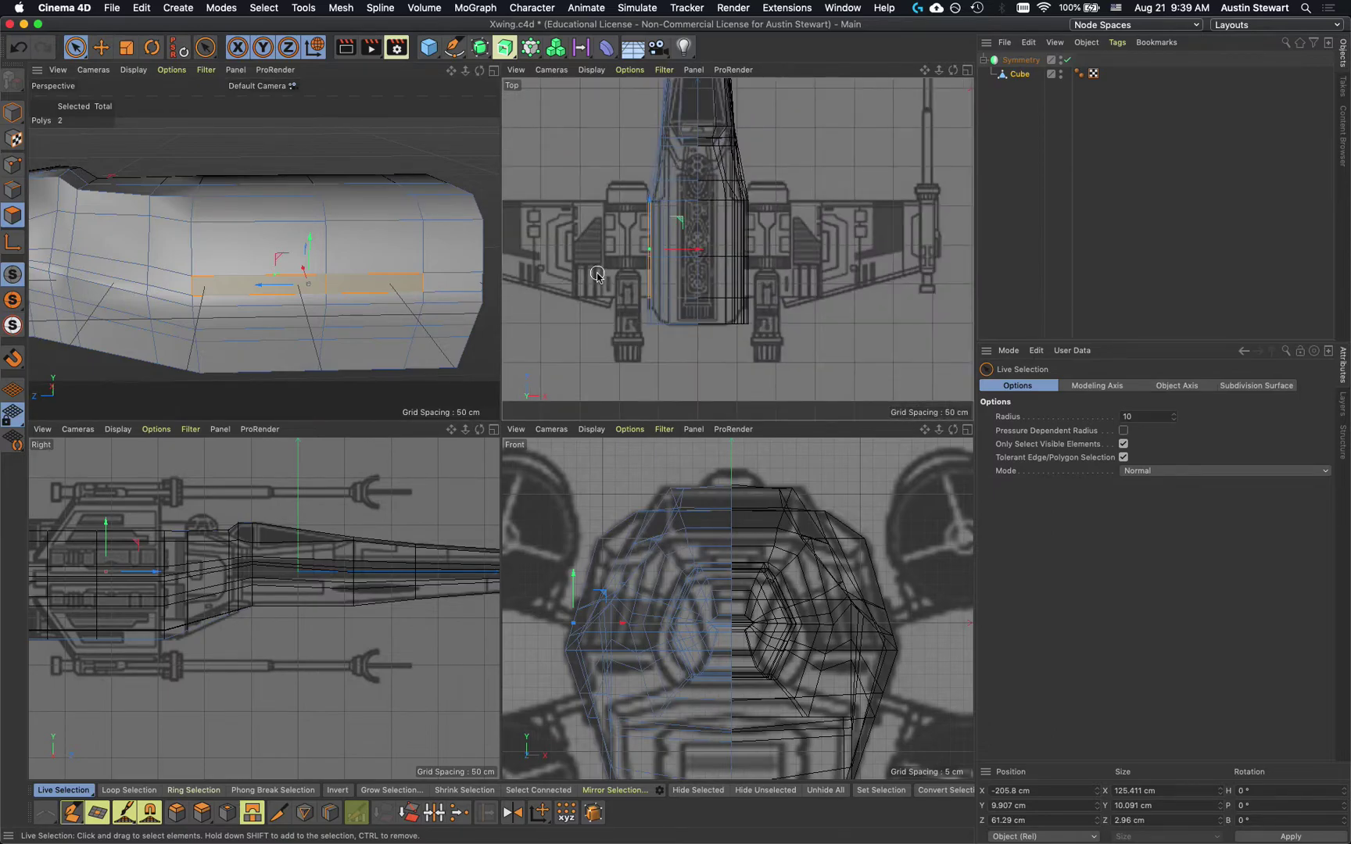
{"action": "scroll", "coordinate": [579, 273], "scroll_direction": "down", "scroll_amount": 2}
{"action": "scroll", "coordinate": [616, 276], "scroll_direction": "down", "scroll_amount": 2}
{"action": "middle_click_drag", "start_coordinate": [616, 275], "coordinate": [630, 275]}
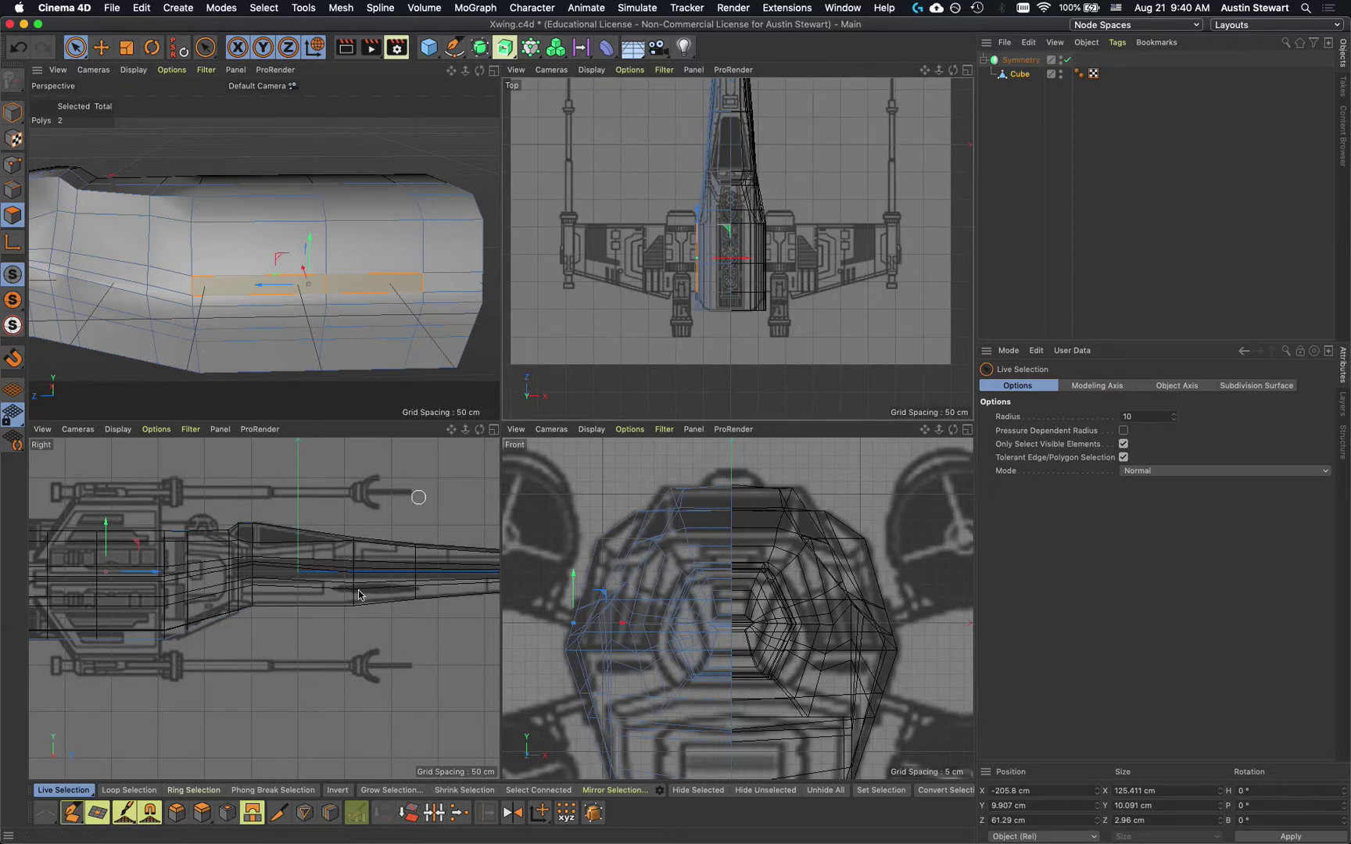
{"action": "left_click", "coordinate": [203, 813]}
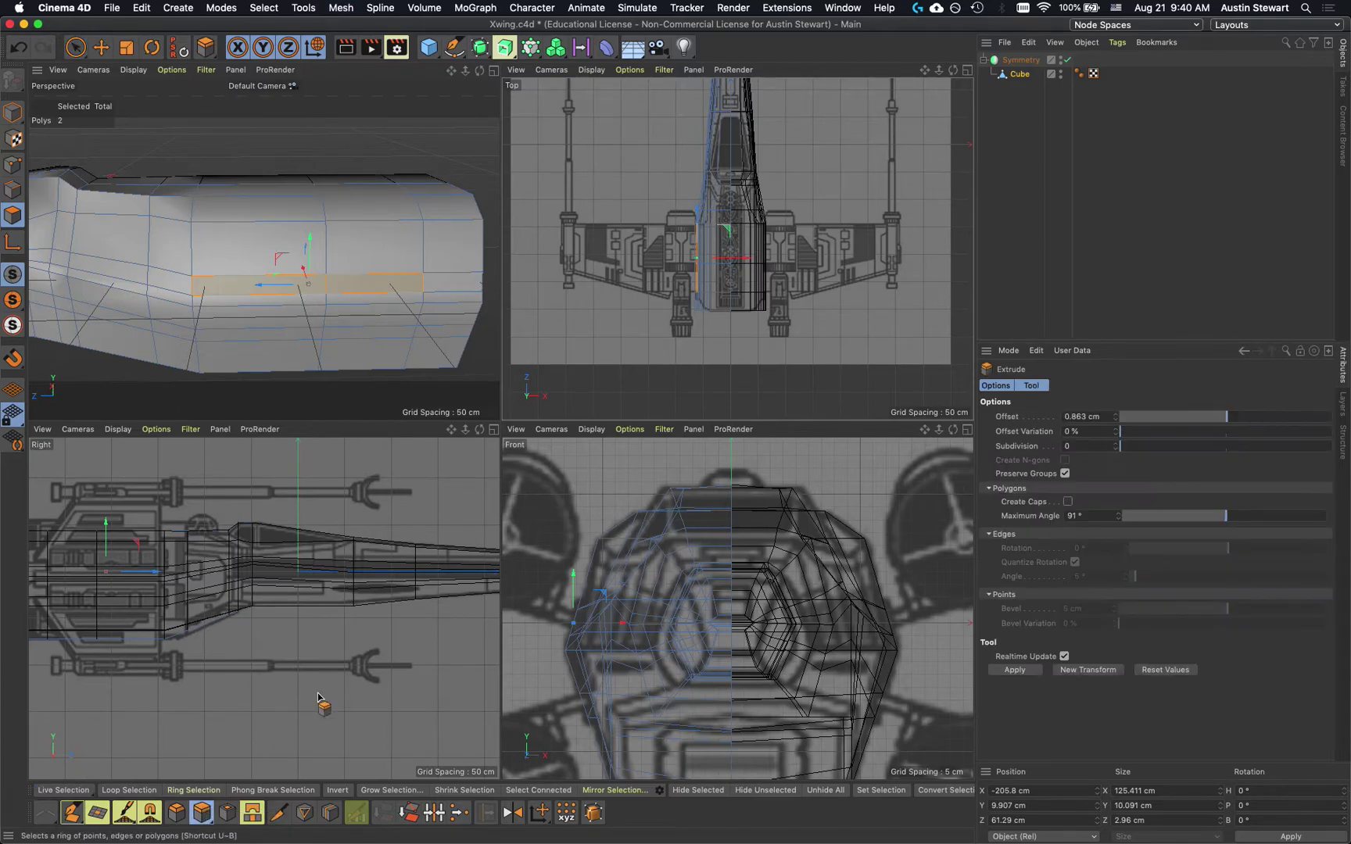
{"action": "left_click_drag", "start_coordinate": [617, 332], "coordinate": [813, 332]}
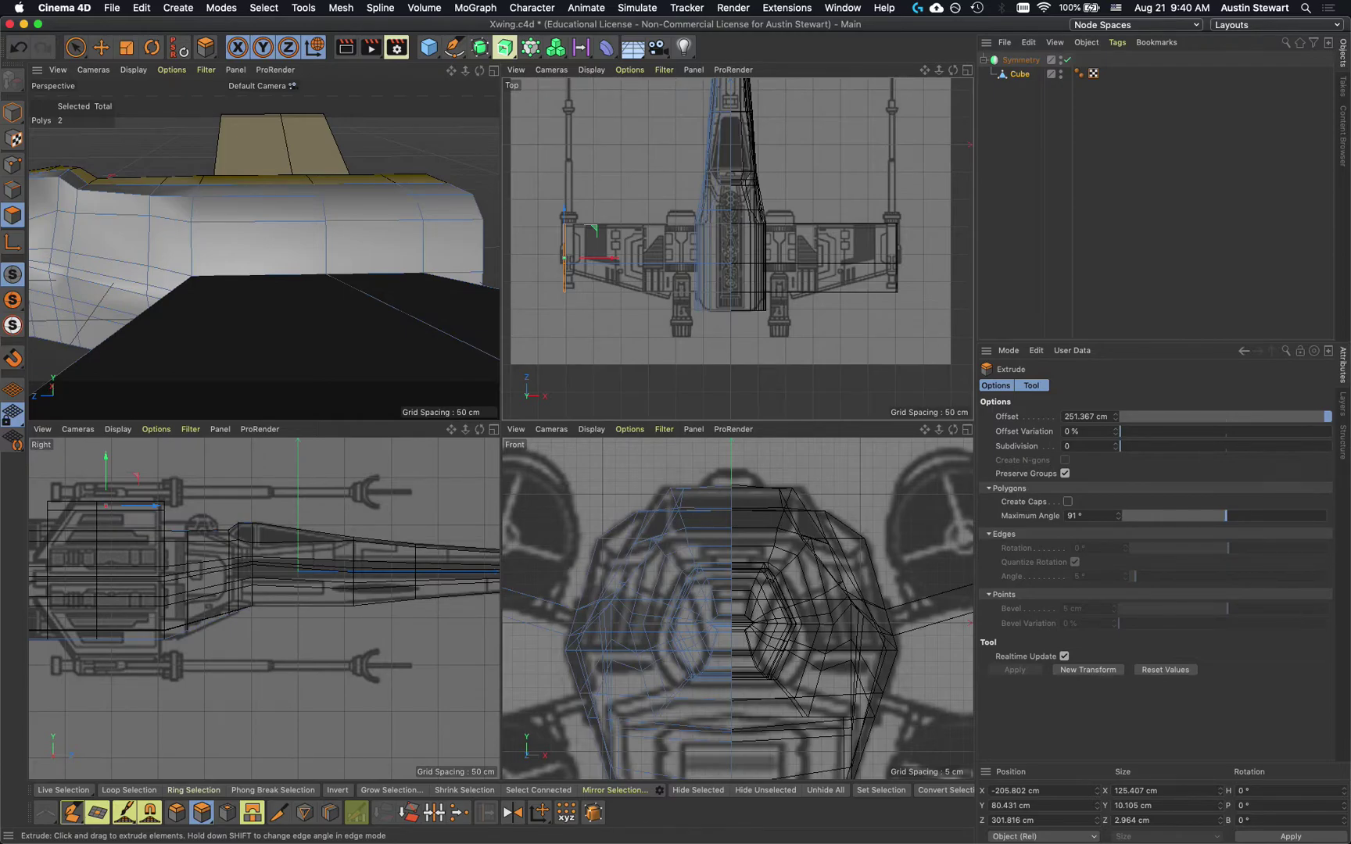
{"action": "left_click_drag", "start_coordinate": [814, 332], "coordinate": [814, 332]}
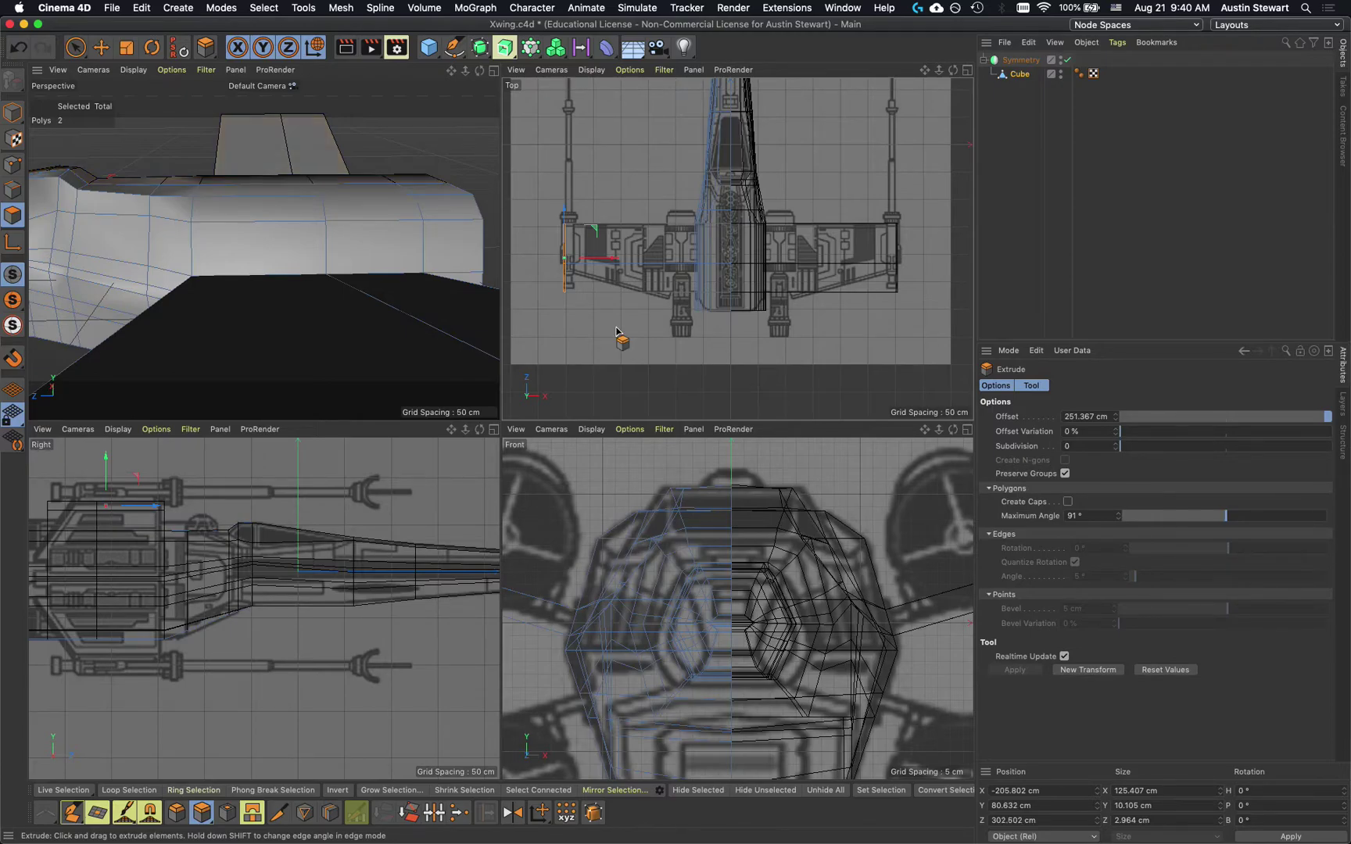
Allow selection of hidden points and move the four rear wing-tip points forward to about X -203.3 cm, following the Top view blueprint
{"action": "scroll", "coordinate": [621, 604], "scroll_direction": "down", "scroll_amount": 5}
{"action": "scroll", "coordinate": [619, 602], "scroll_direction": "down", "scroll_amount": 5}
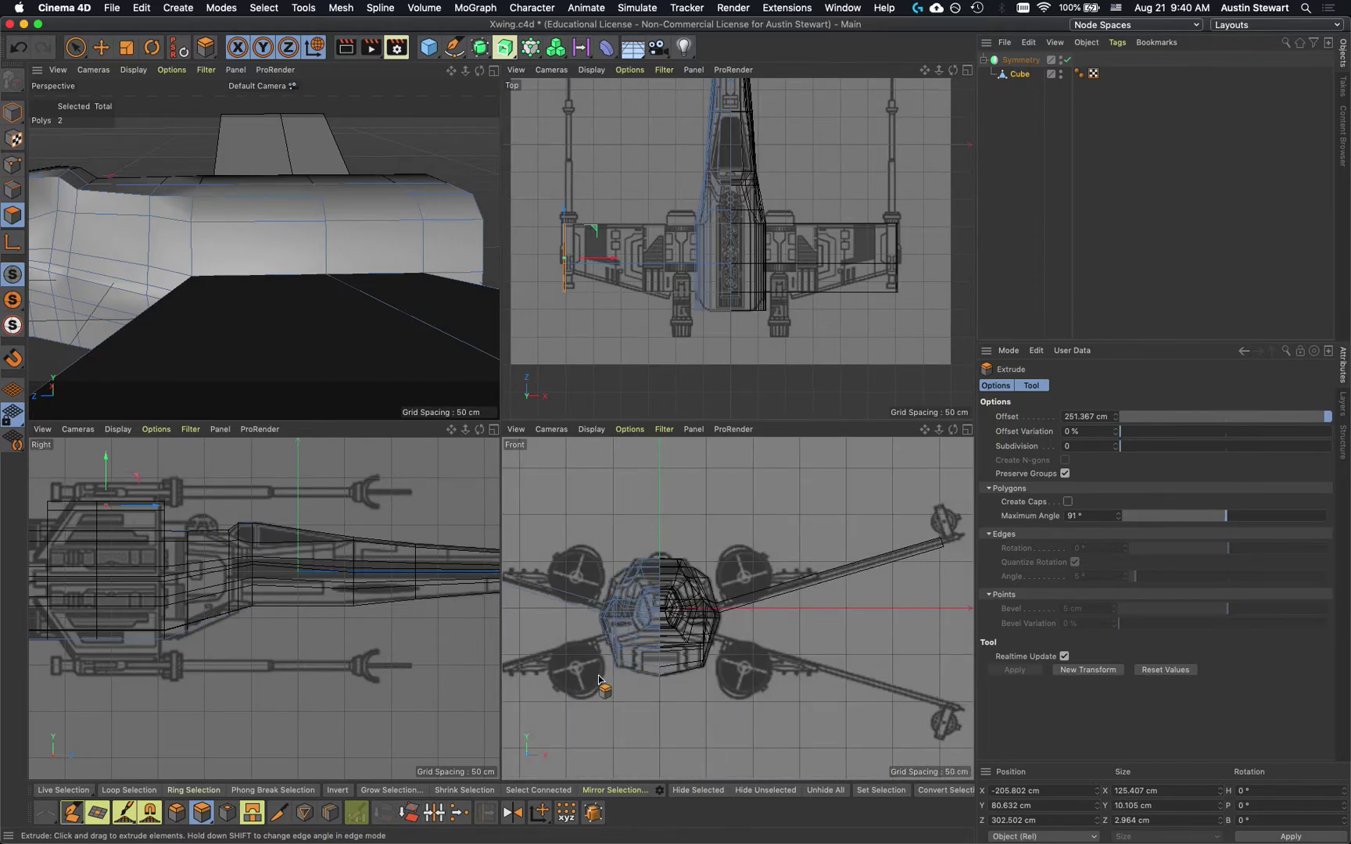
{"action": "middle_click_drag", "start_coordinate": [603, 677], "coordinate": [712, 700], "text": "alt"}
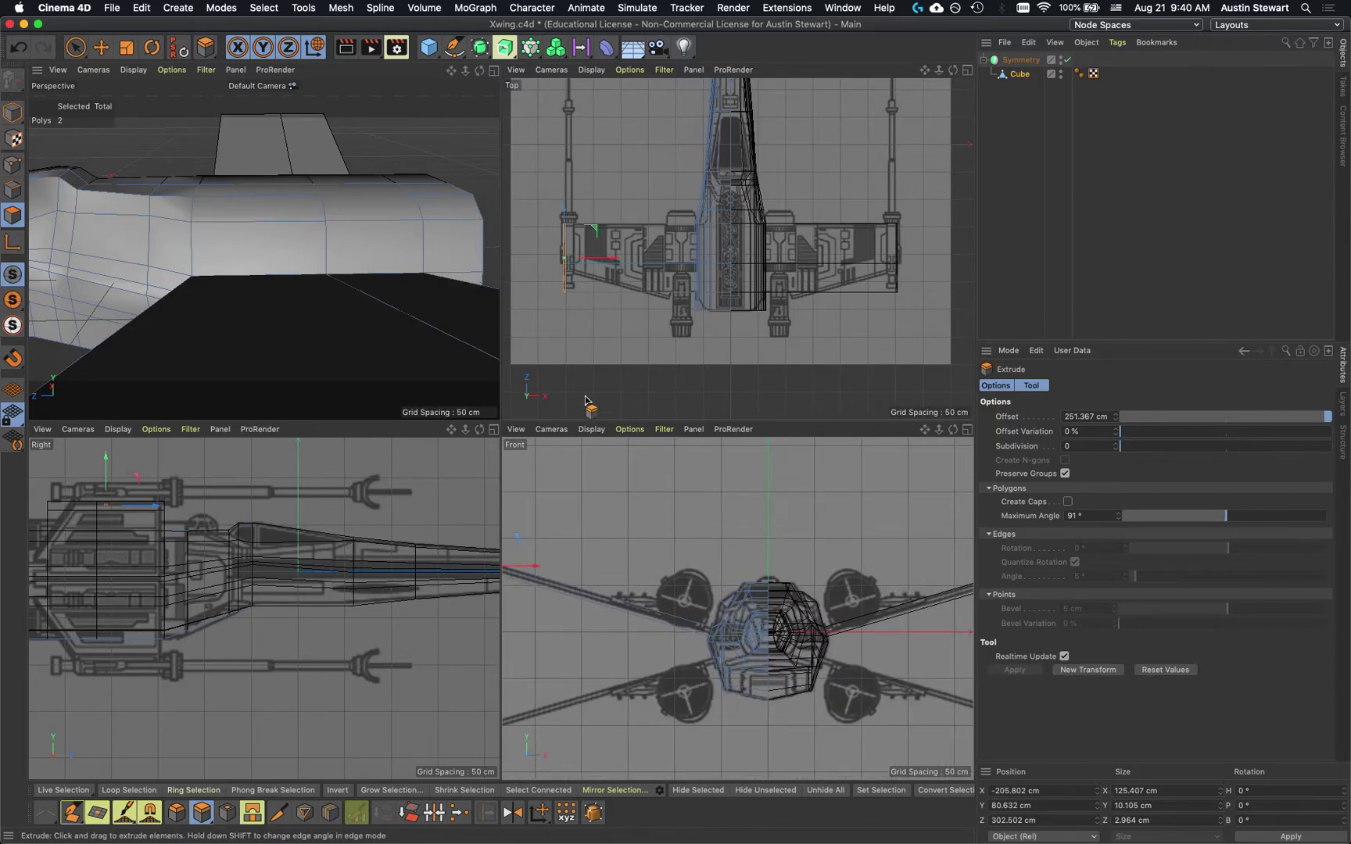
{"action": "middle_click_drag", "start_coordinate": [594, 487], "coordinate": [646, 572], "text": "alt"}
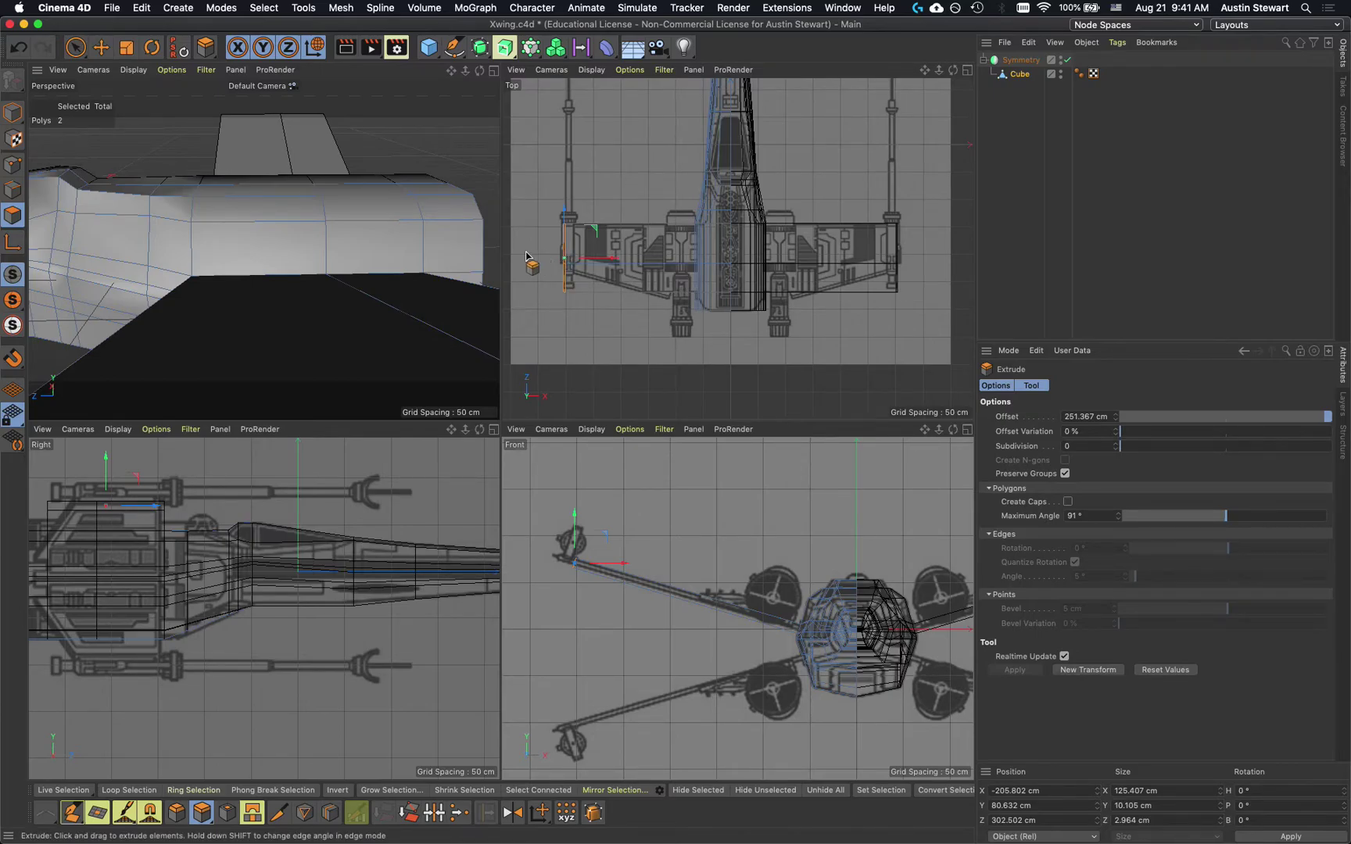
{"action": "left_click", "coordinate": [13, 165]}
{"action": "key", "text": "9"}
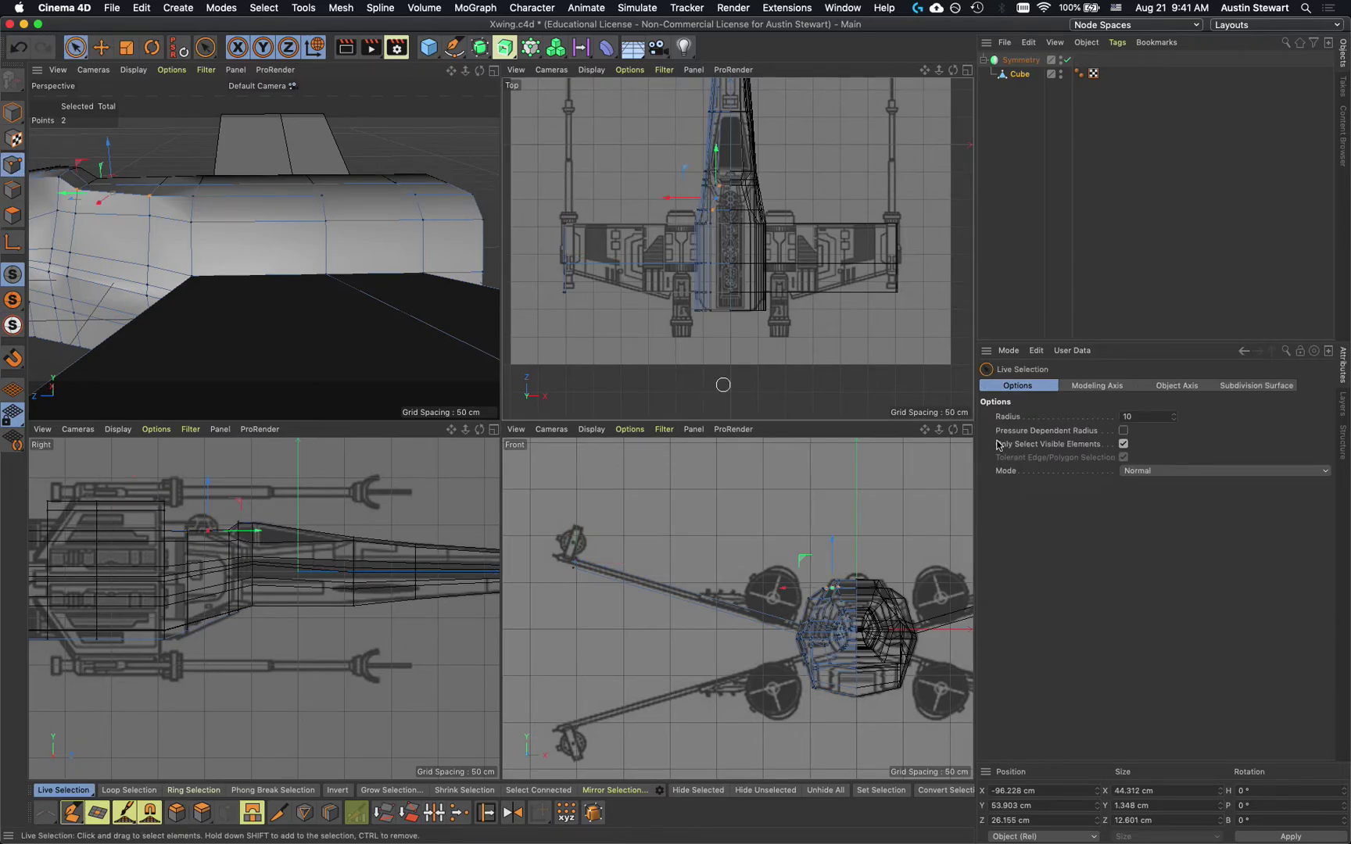
{"action": "left_click", "coordinate": [1123, 444]}
{"action": "mouse_move", "coordinate": [564, 295]}
{"action": "left_mouse_down"}
{"action": "mouse_move", "coordinate": [556, 250]}
{"action": "mouse_move", "coordinate": [543, 278]}
{"action": "mouse_move", "coordinate": [567, 301]}
{"action": "left_mouse_up"}
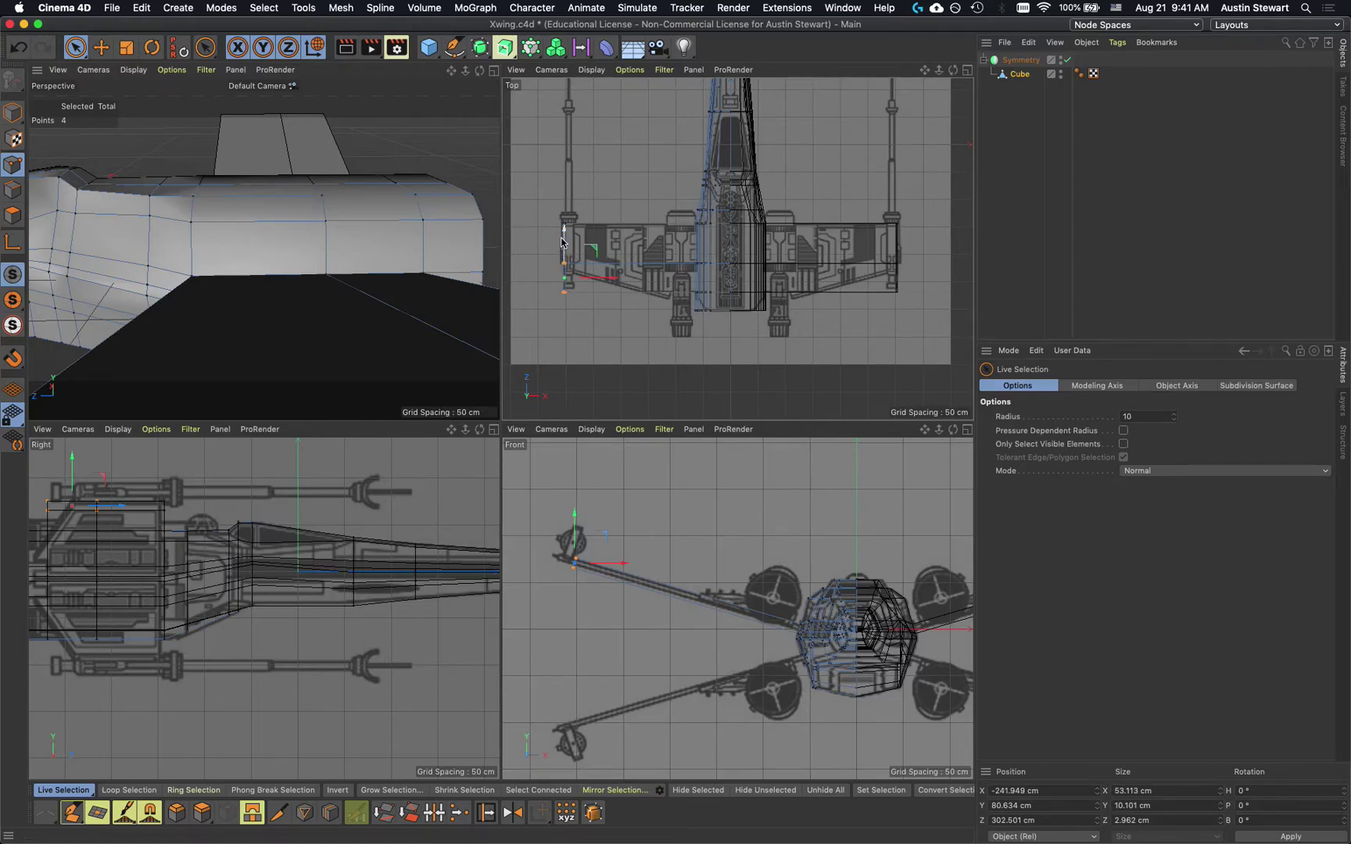
{"action": "scroll", "coordinate": [571, 260], "scroll_direction": "up", "scroll_amount": 3}
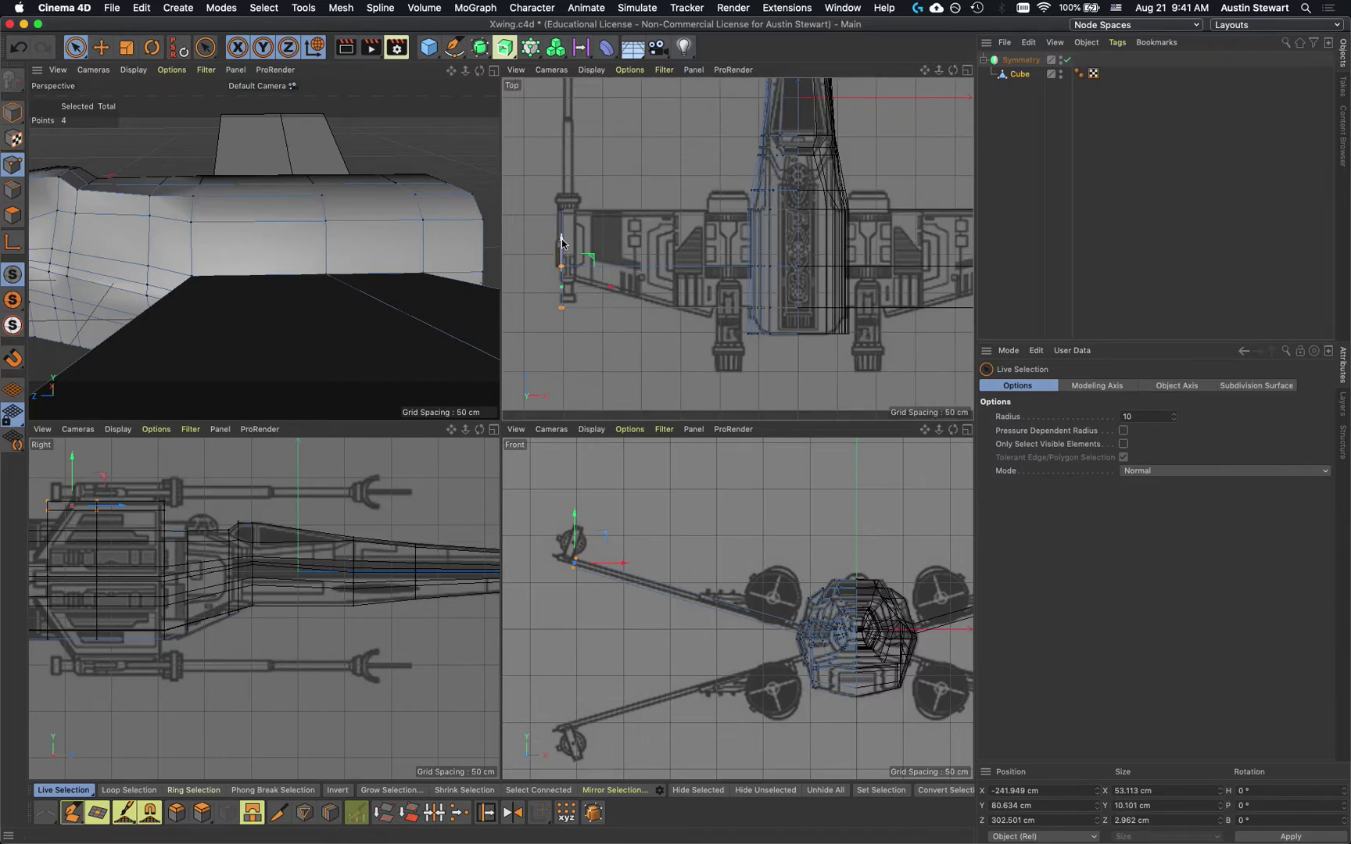
{"action": "left_click_drag", "start_coordinate": [563, 239], "coordinate": [570, 211]}
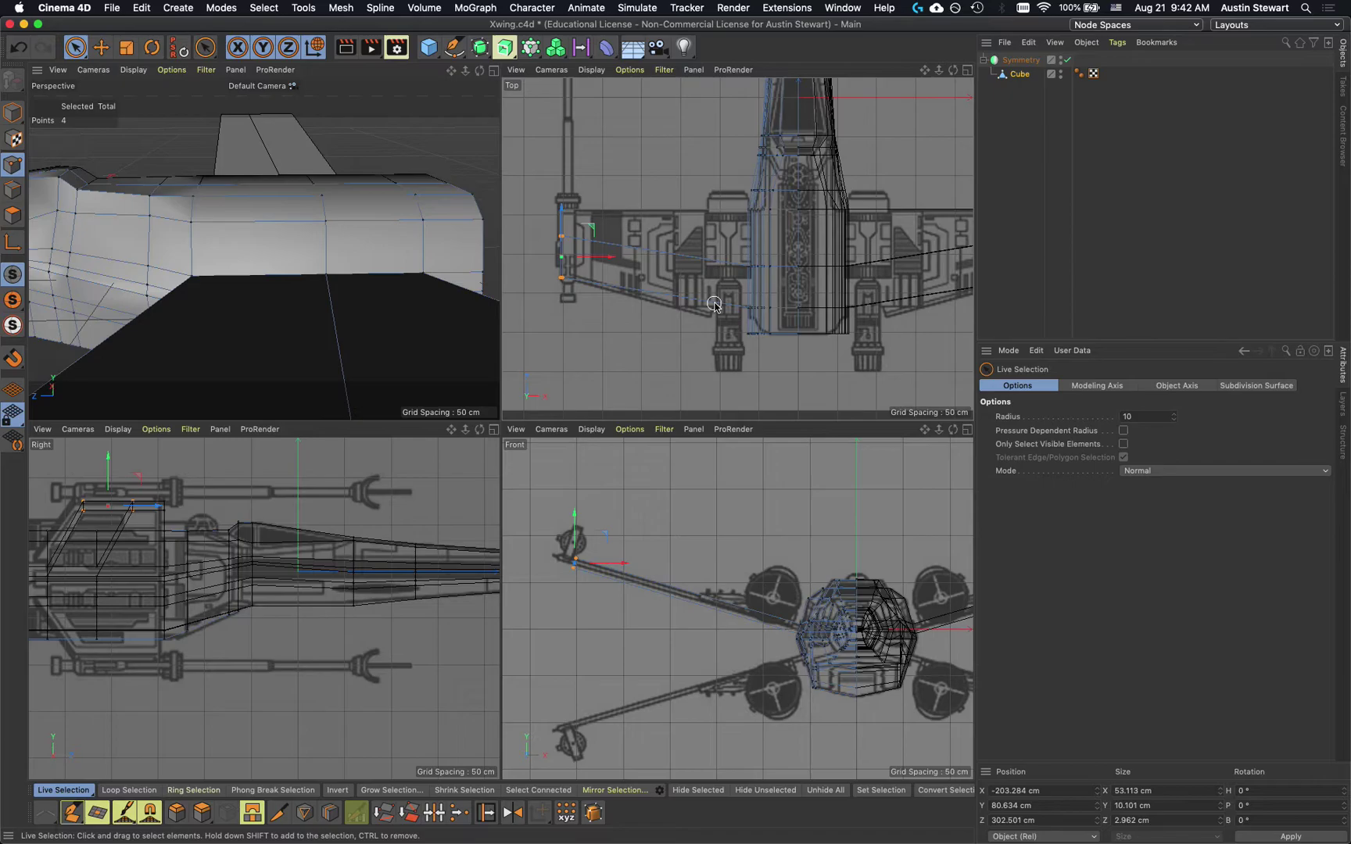
Add a loop cut across the wing near the engine at an offset of about 82.7%
{"action": "key", "text": "k"}
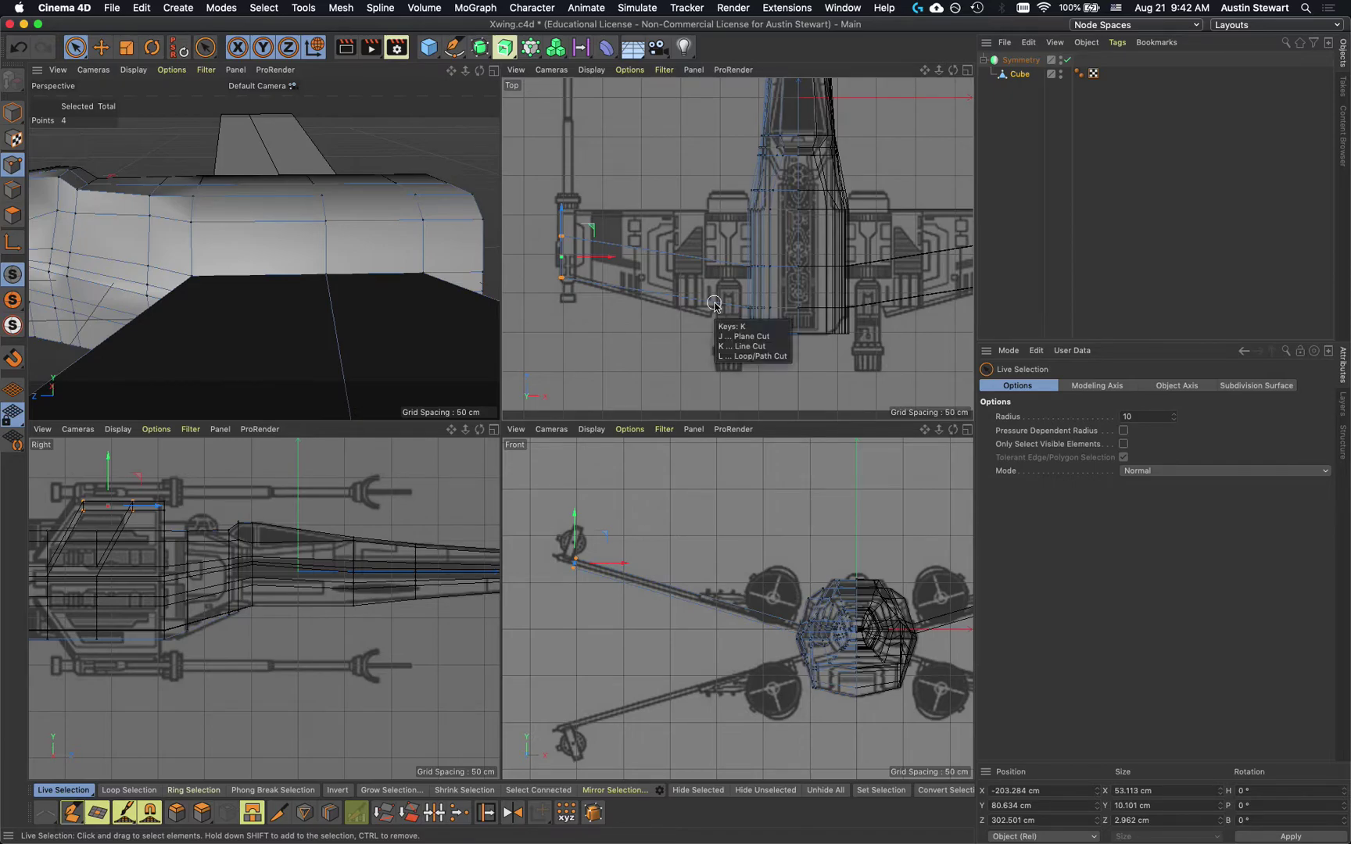
{"action": "key", "text": "l"}
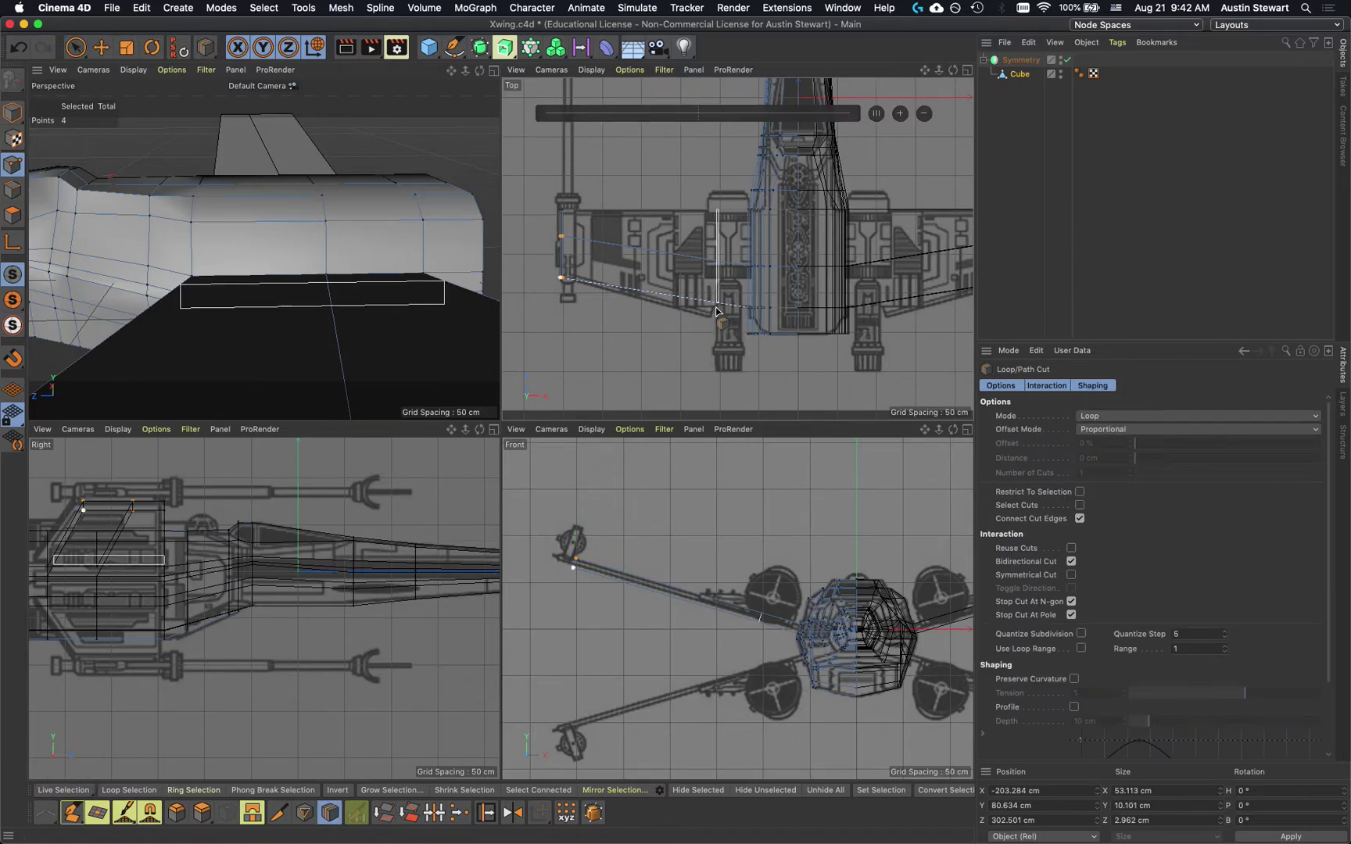
{"action": "left_click", "coordinate": [718, 309]}
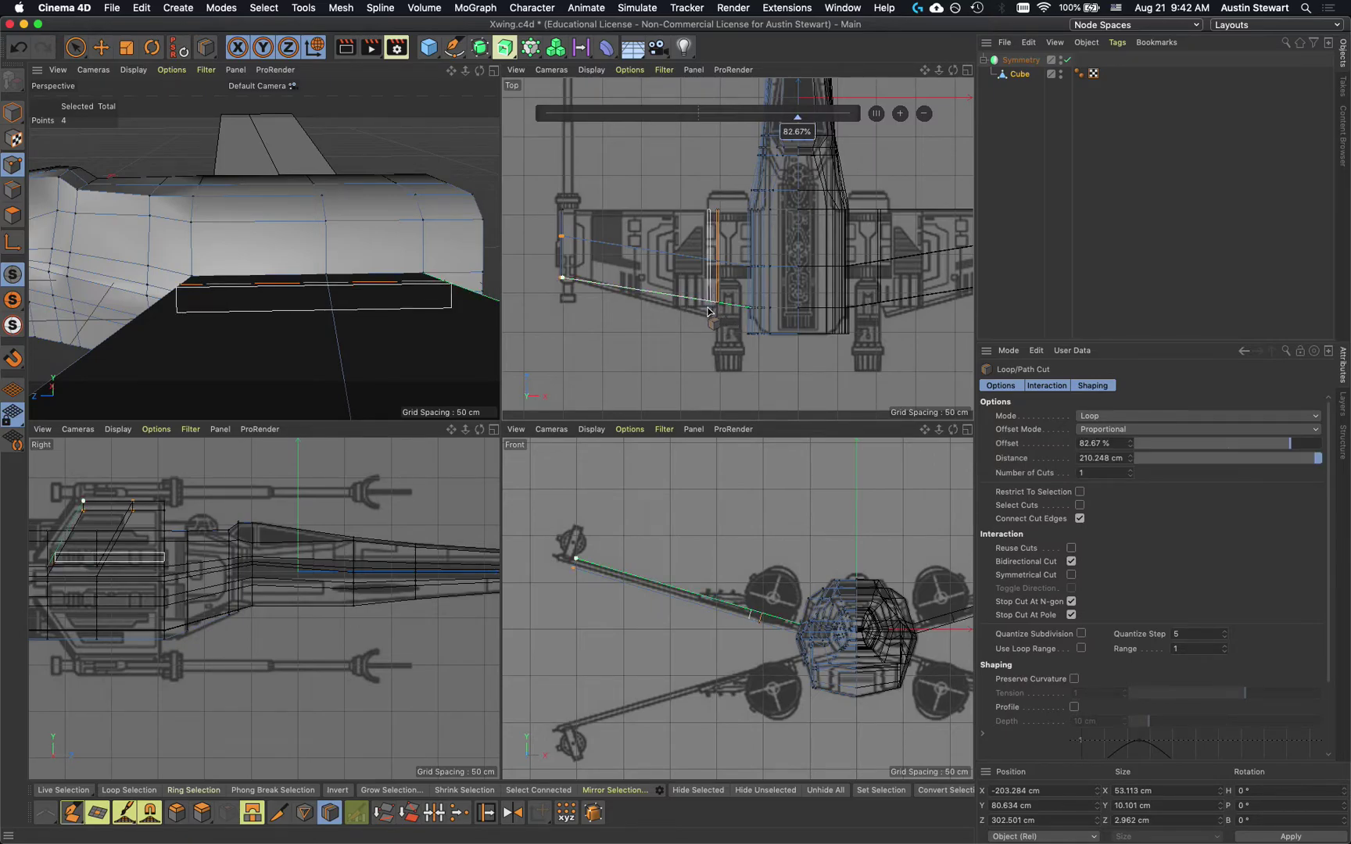
Add a second loop cut across the upper wing at about 94% offset, moving its rear points to X -281.2 cm and middle points to X -208.7 cm
{"action": "left_click", "coordinate": [707, 305]}
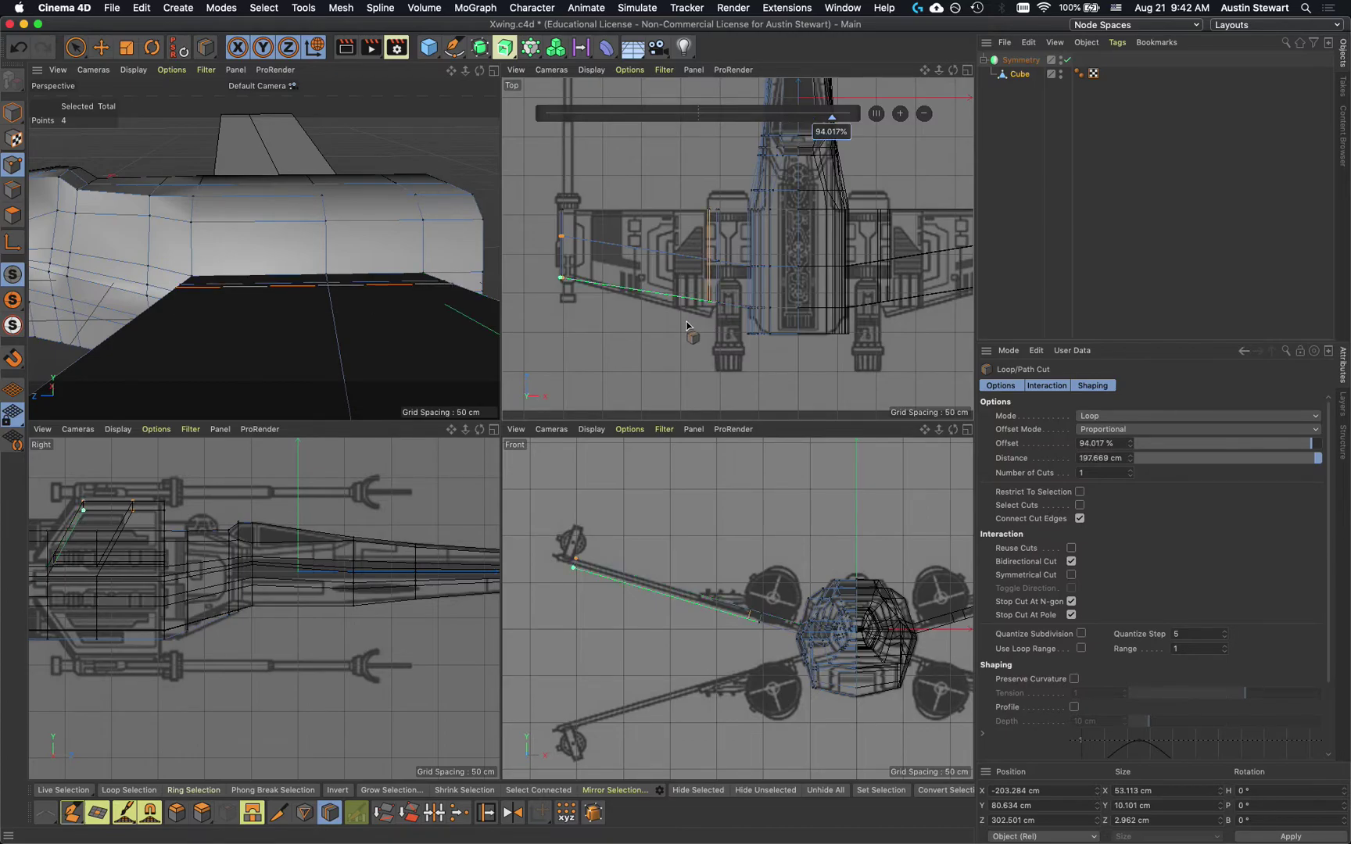
{"action": "key", "text": "space"}
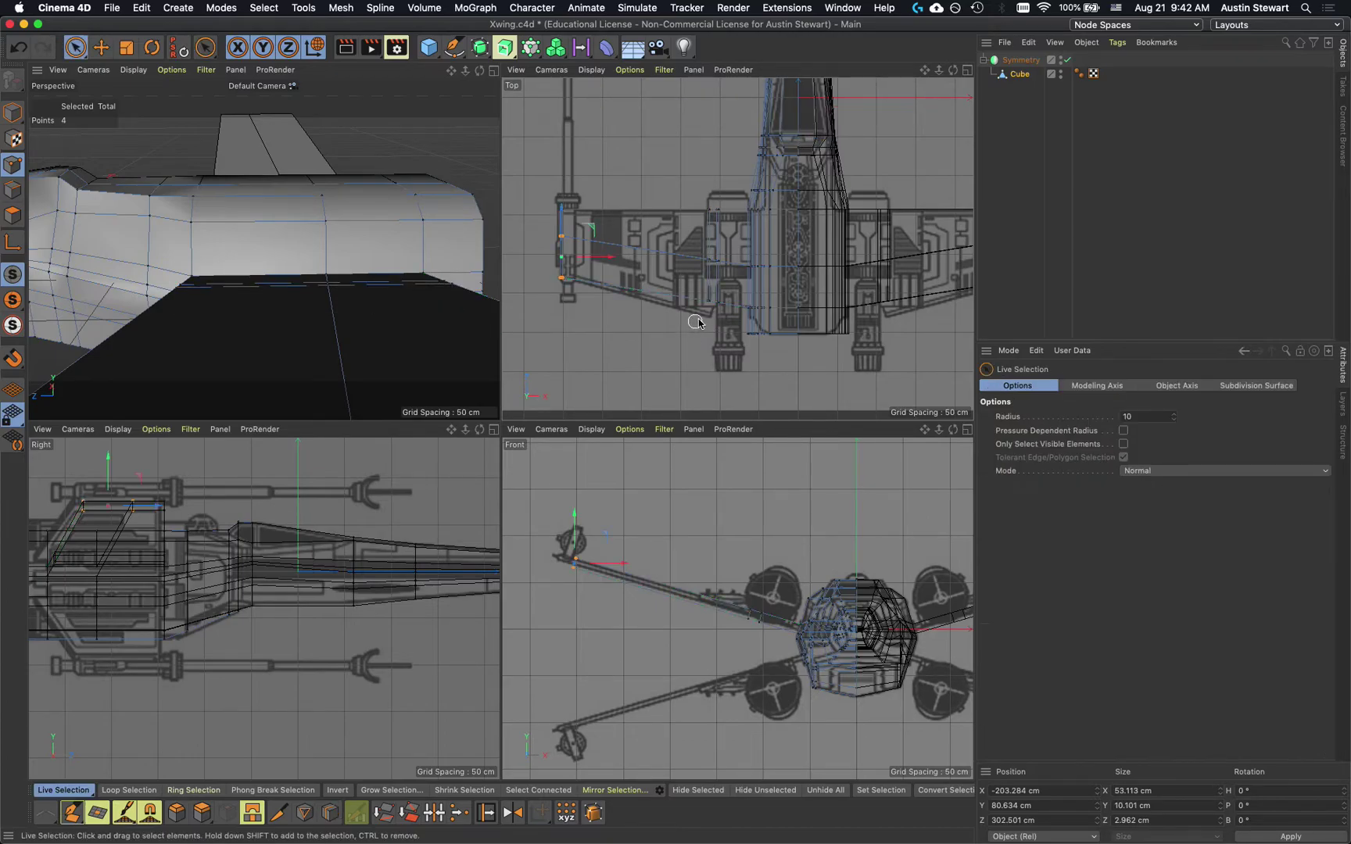
{"action": "left_click", "coordinate": [708, 302]}
{"action": "left_click_drag", "start_coordinate": [707, 256], "coordinate": [707, 272]}
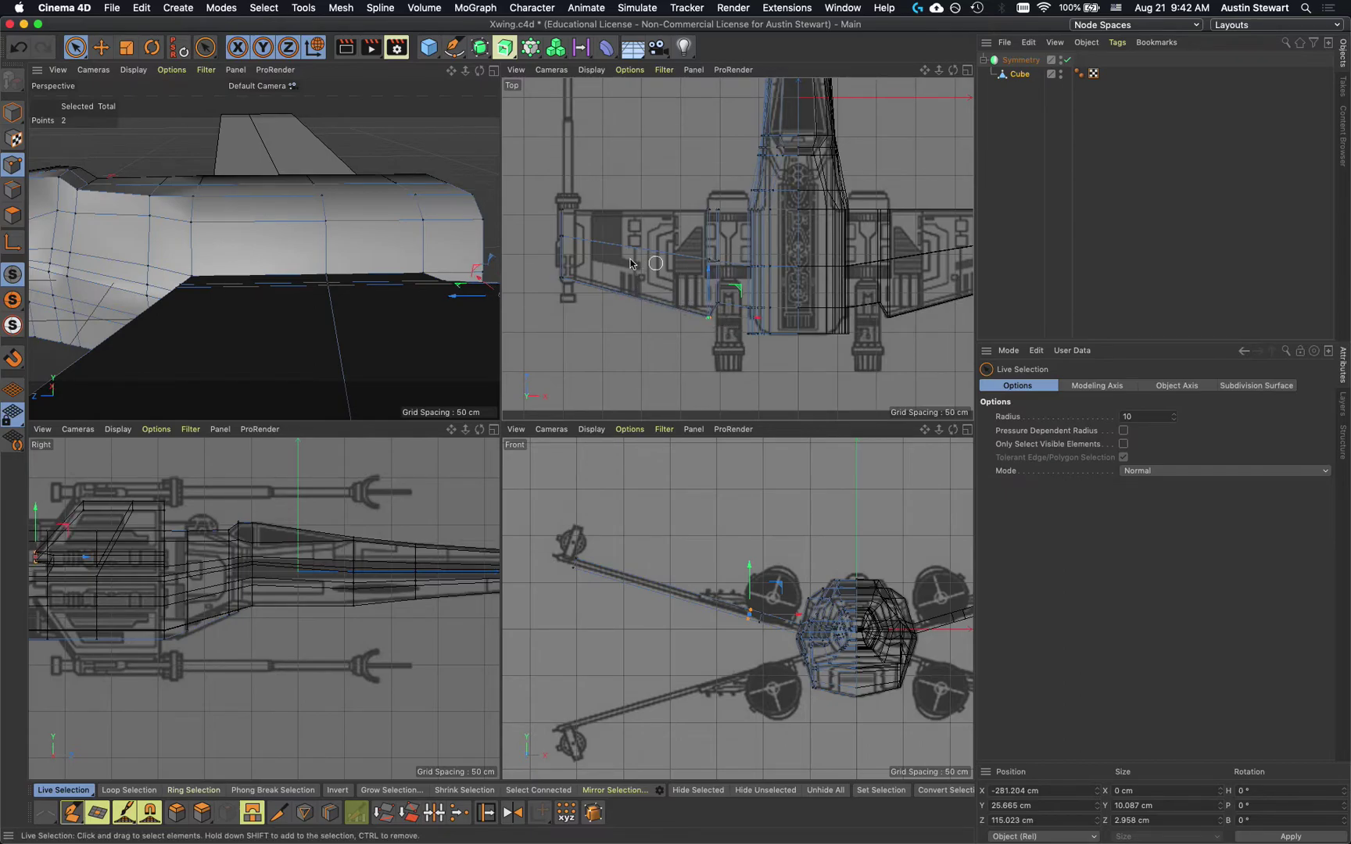
{"action": "left_click", "coordinate": [706, 260]}
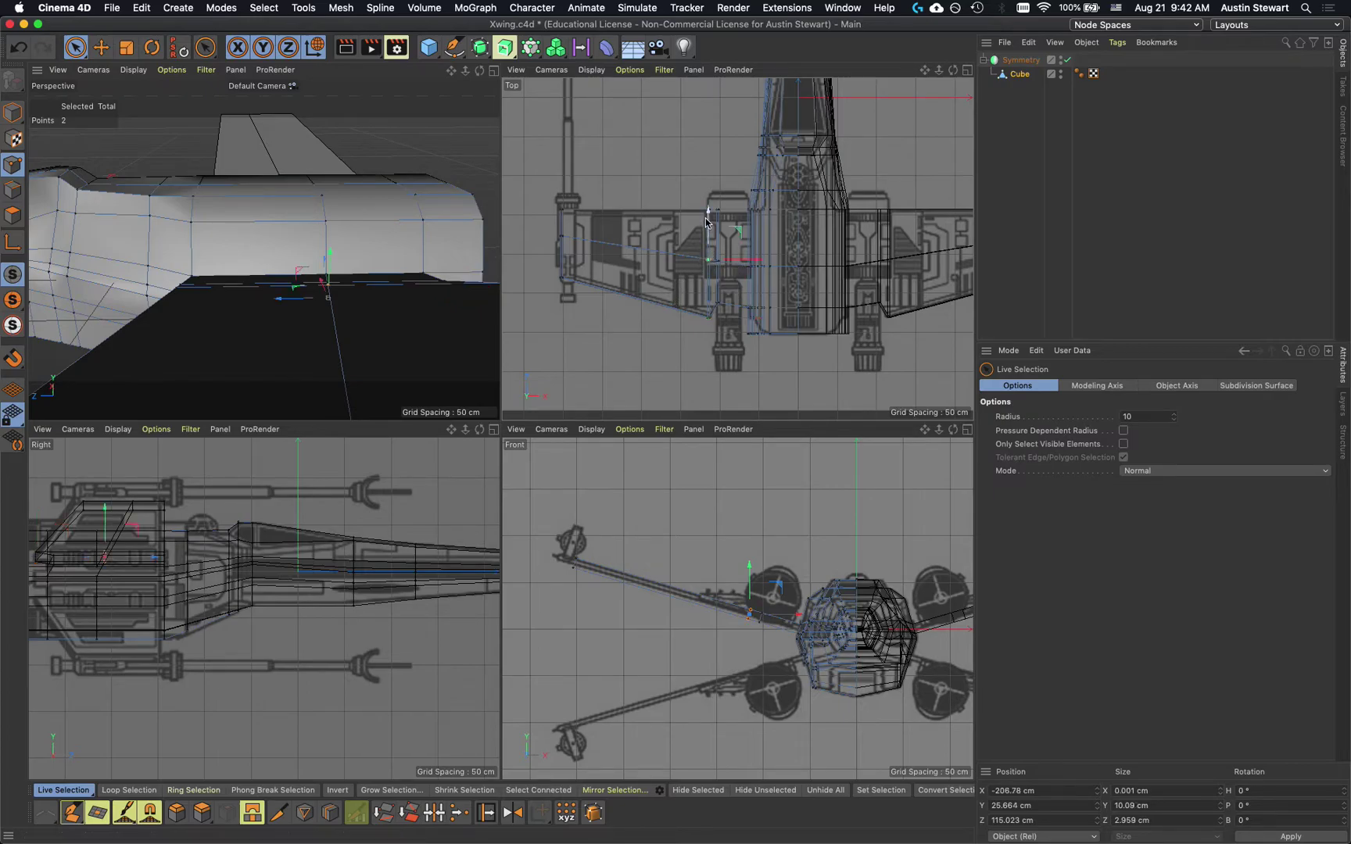
{"action": "left_click_drag", "start_coordinate": [709, 214], "coordinate": [709, 215]}
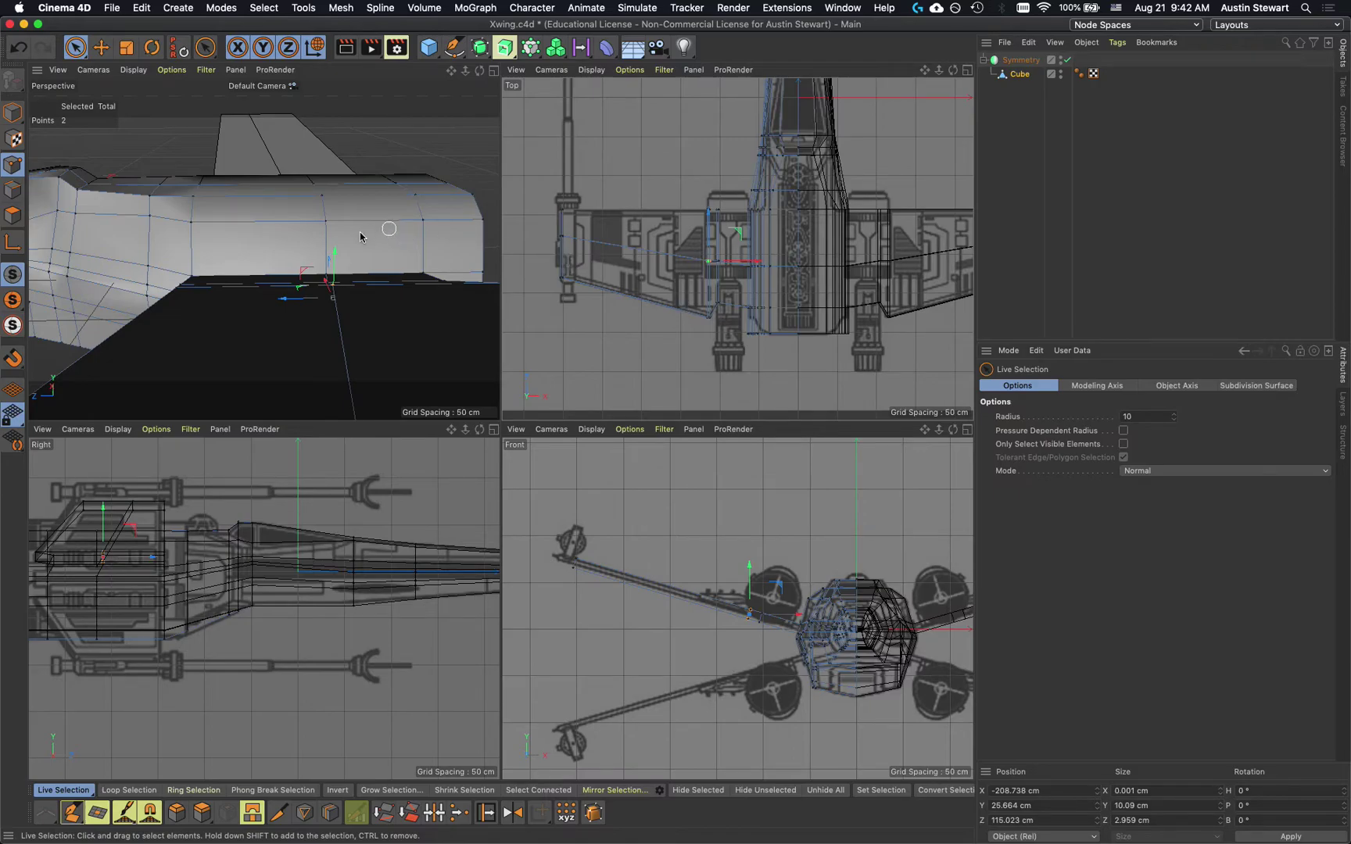
Select the two polygons of the lower narrow strip on the rear fuselage side as the base of the lower wing
{"action": "scroll", "coordinate": [347, 252], "scroll_direction": "down", "scroll_amount": 2}
{"action": "scroll", "coordinate": [346, 252], "scroll_direction": "down", "scroll_amount": 2}
{"action": "mouse_move", "coordinate": [347, 252]}
{"action": "left_mouse_down", "text": "alt"}
{"action": "mouse_move", "coordinate": [395, 273]}
{"action": "mouse_move", "coordinate": [452, 347]}
{"action": "mouse_move", "coordinate": [490, 366]}
{"action": "mouse_move", "coordinate": [479, 296]}
{"action": "mouse_move", "coordinate": [443, 254]}
{"action": "mouse_move", "coordinate": [325, 211]}
{"action": "mouse_move", "coordinate": [275, 284]}
{"action": "mouse_move", "coordinate": [473, 270]}
{"action": "mouse_move", "coordinate": [312, 242]}
{"action": "mouse_move", "coordinate": [367, 254]}
{"action": "left_mouse_up", "text": "alt"}
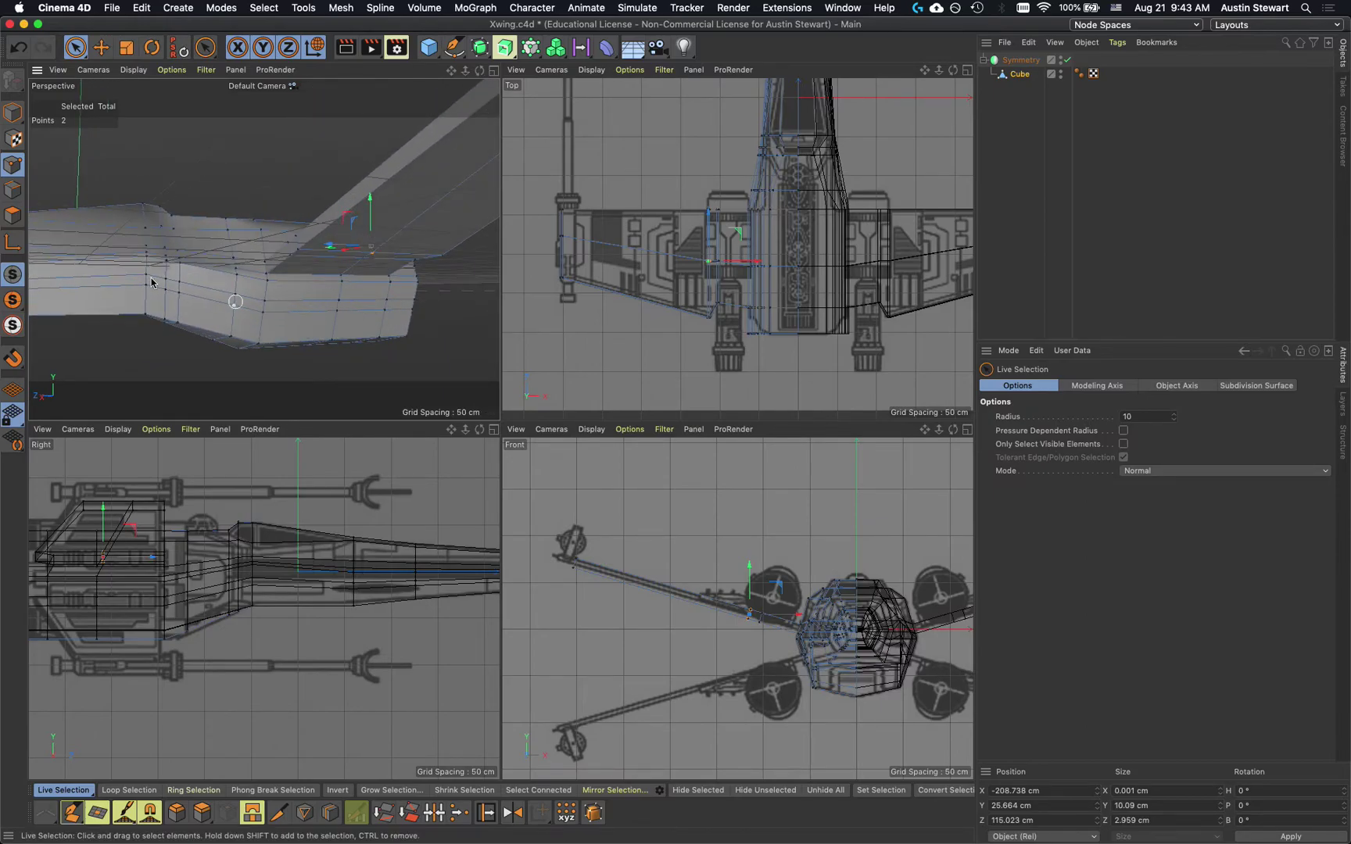
{"action": "left_click", "coordinate": [13, 216]}
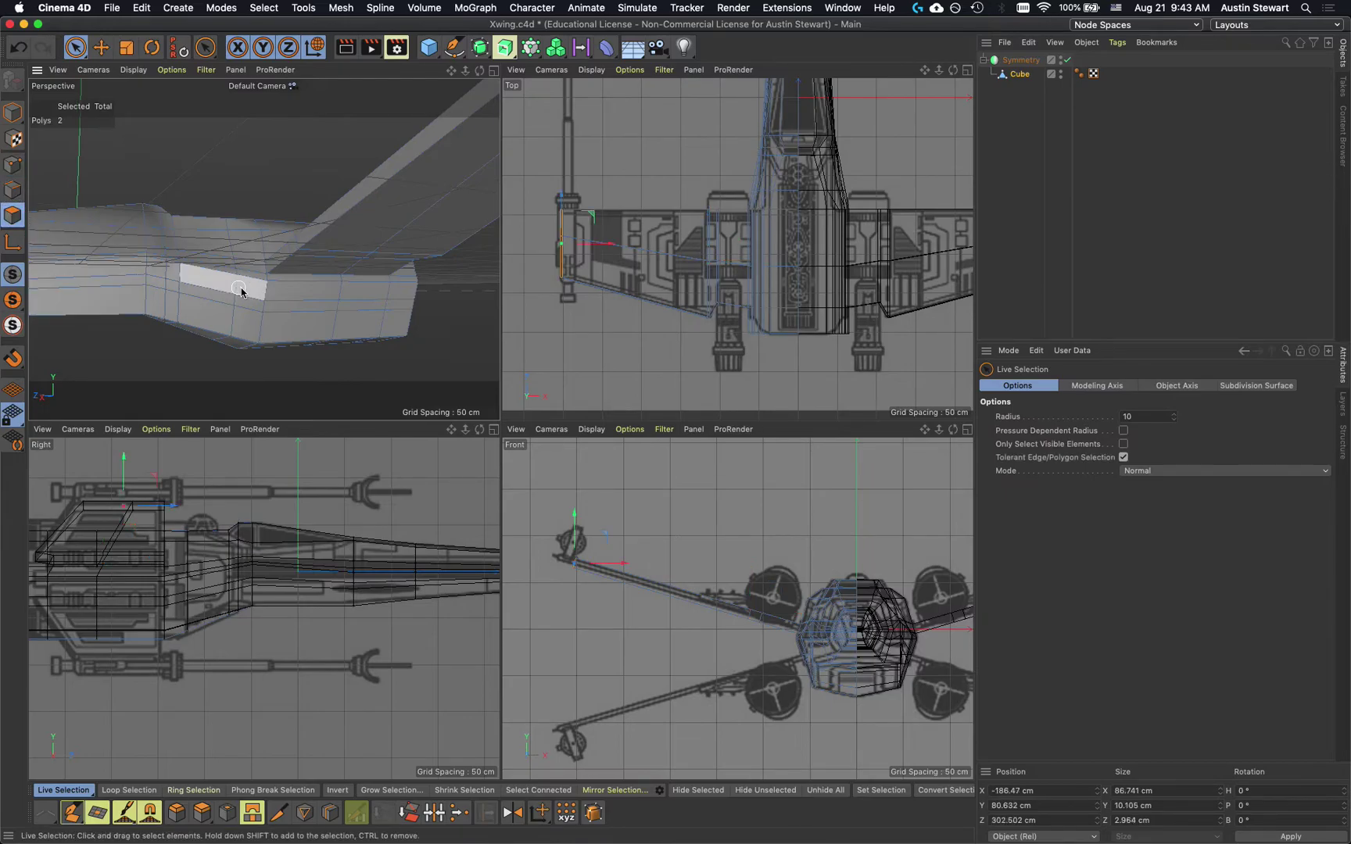
{"action": "scroll", "coordinate": [288, 311], "scroll_direction": "up", "scroll_amount": 5}
{"action": "left_click", "coordinate": [309, 310]}
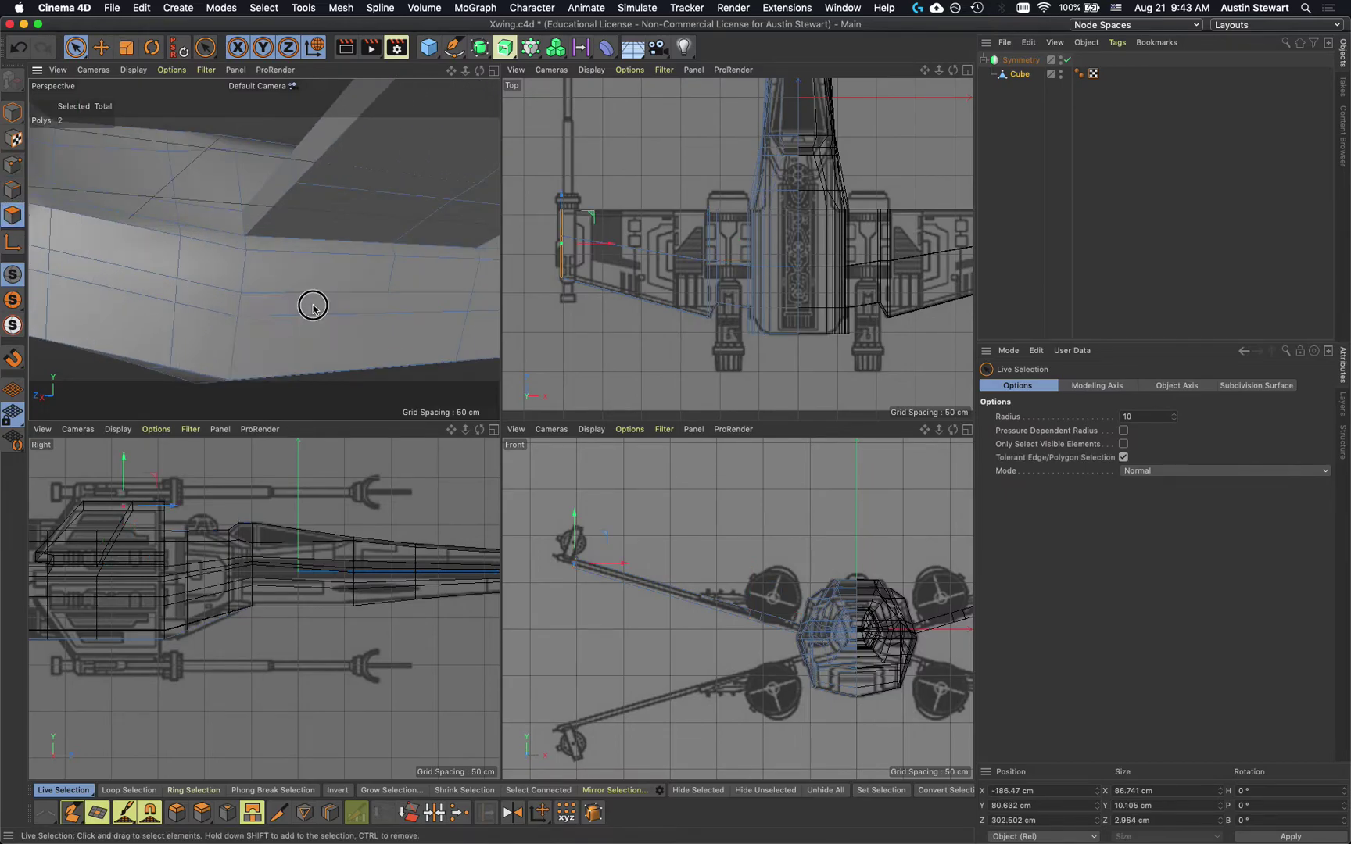
{"action": "left_click", "coordinate": [419, 305], "text": "shift"}
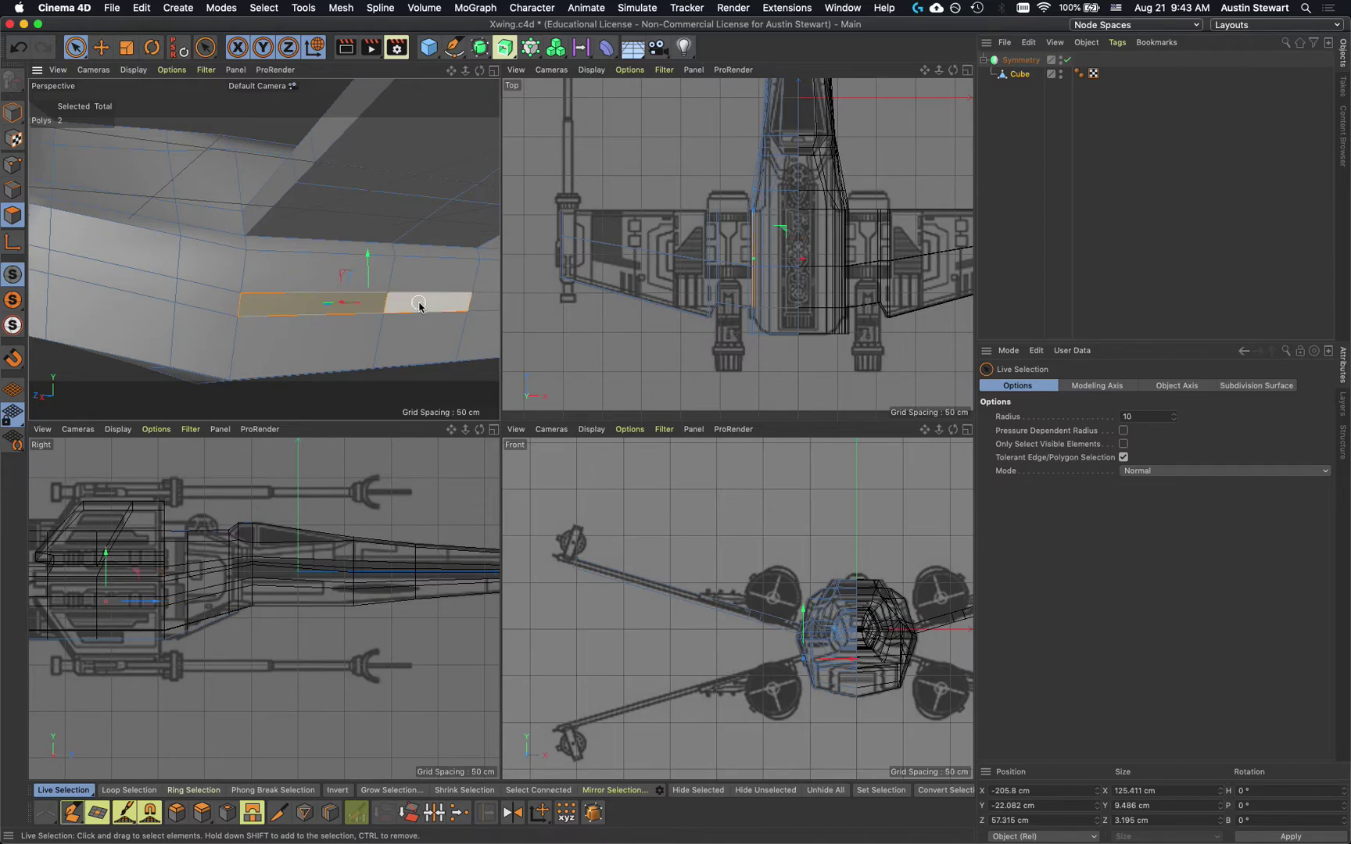
Try extruding the two selected side polygons outward by about 97 cm and about 121 cm, undoing each attempt
{"action": "key", "text": "d"}
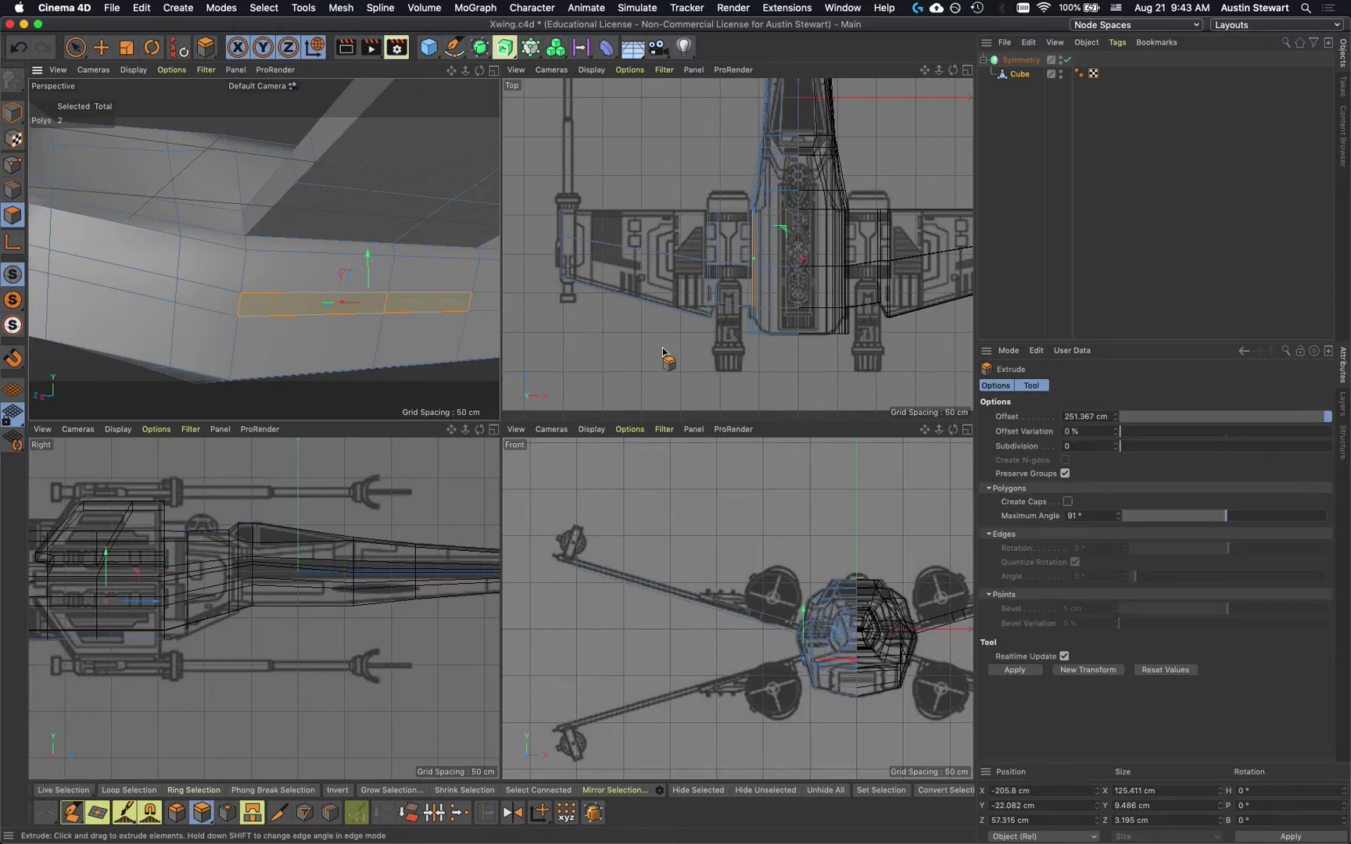
{"action": "left_click_drag", "start_coordinate": [674, 345], "coordinate": [770, 338]}
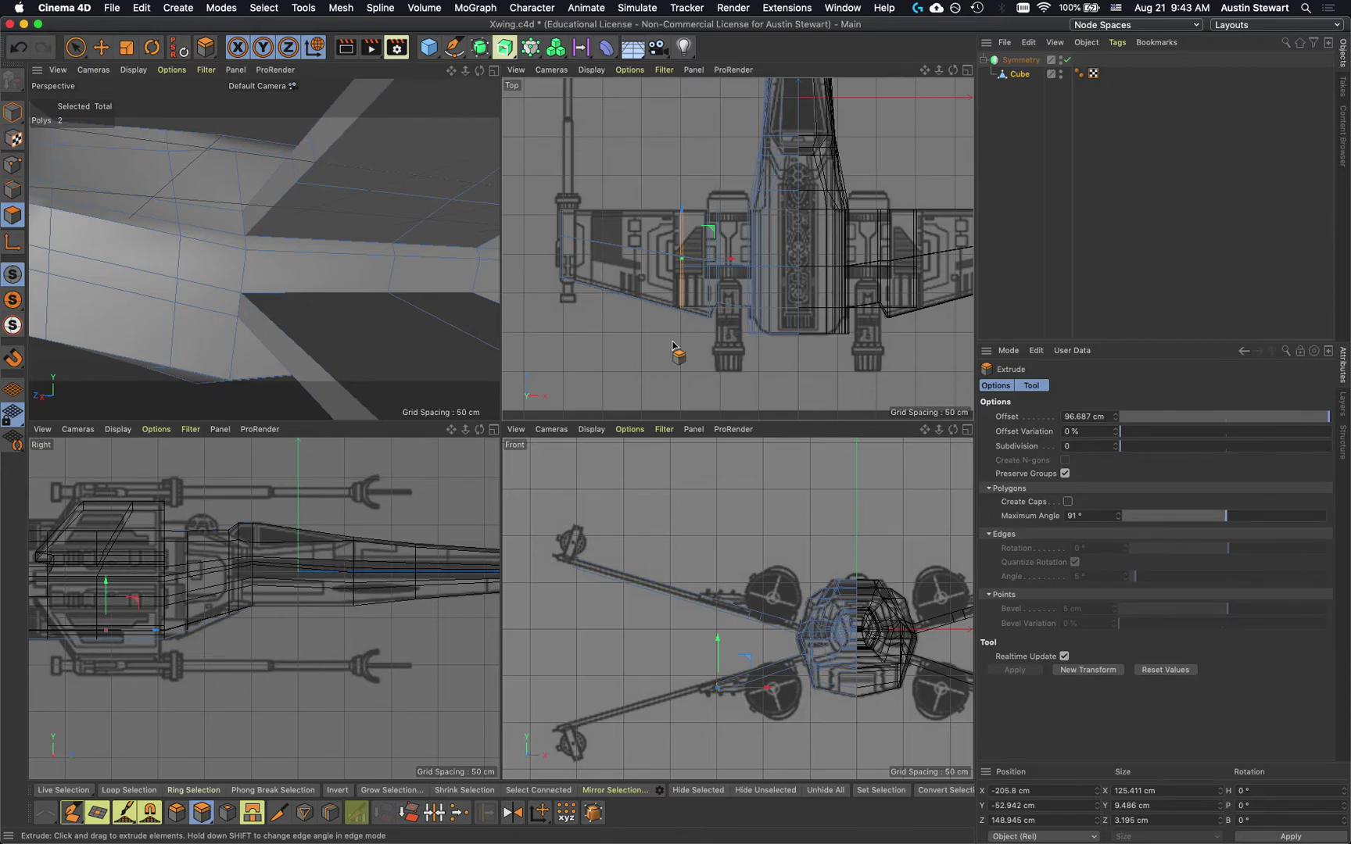
{"action": "key", "text": "super+z"}
{"action": "key", "text": "super+z"}
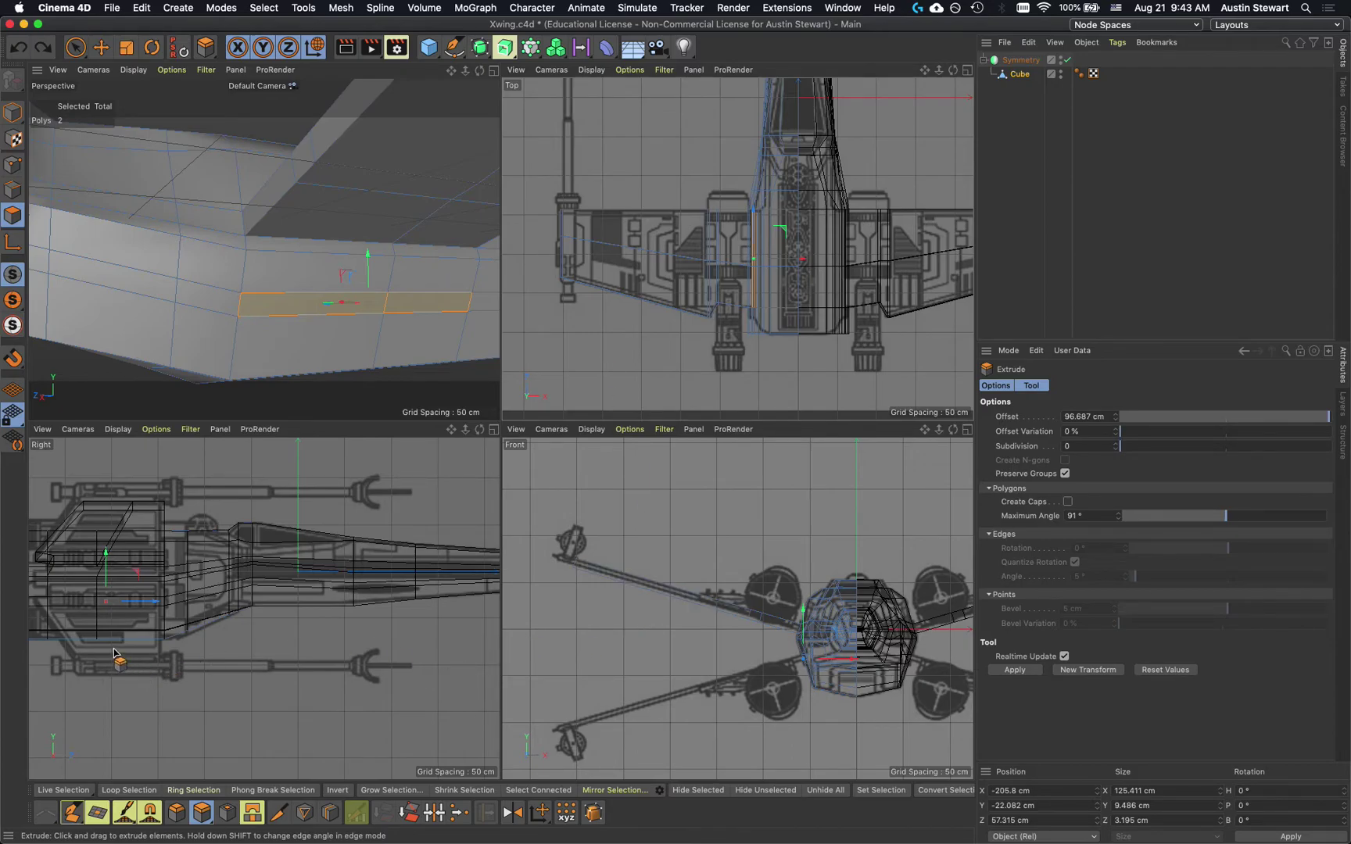
{"action": "left_click_drag", "start_coordinate": [83, 660], "coordinate": [149, 660]}
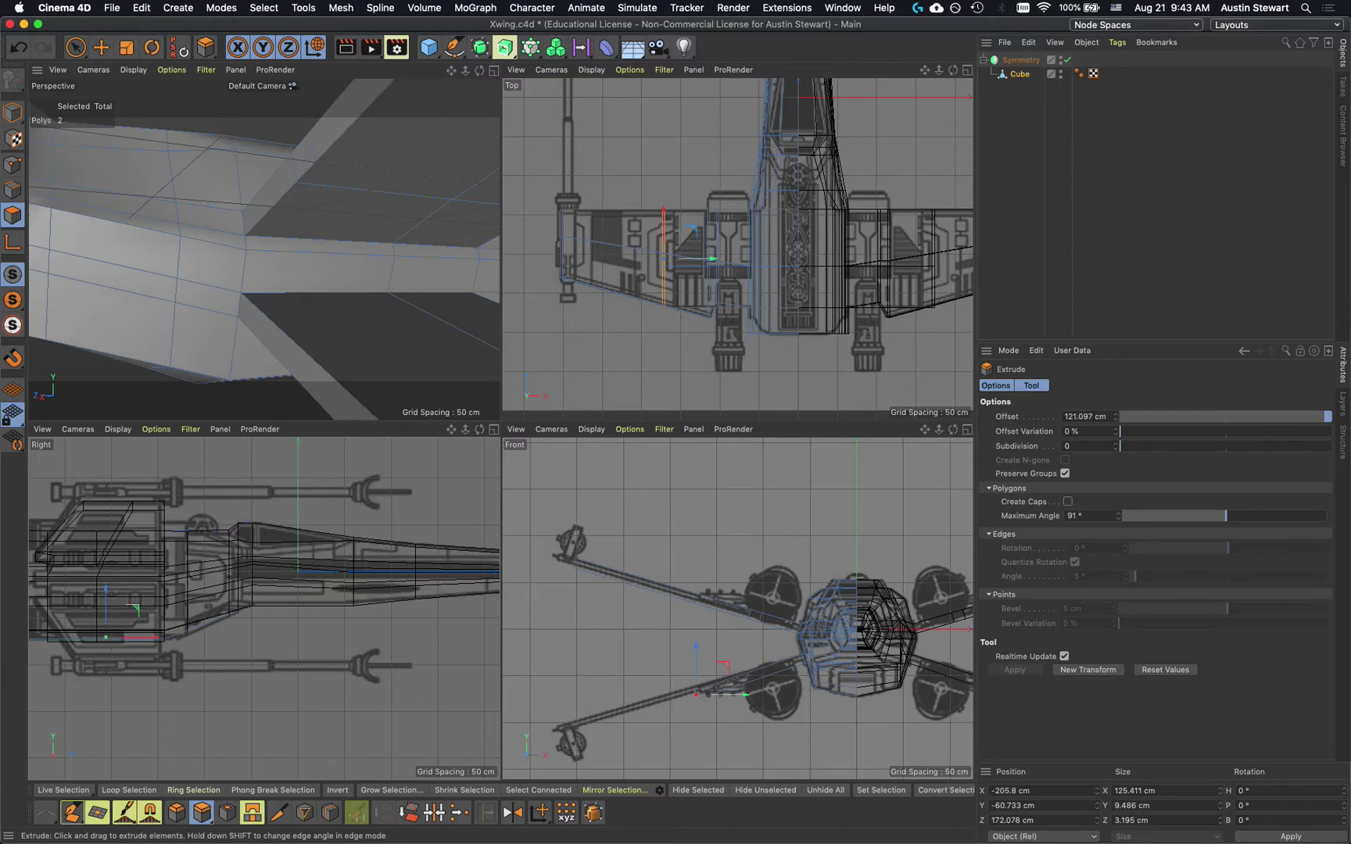
{"action": "mouse_move", "coordinate": [149, 660]}
{"action": "left_mouse_down"}
{"action": "mouse_move", "coordinate": [129, 660]}
{"action": "mouse_move", "coordinate": [150, 660]}
{"action": "left_mouse_up"}
{"action": "key", "text": "super+z"}
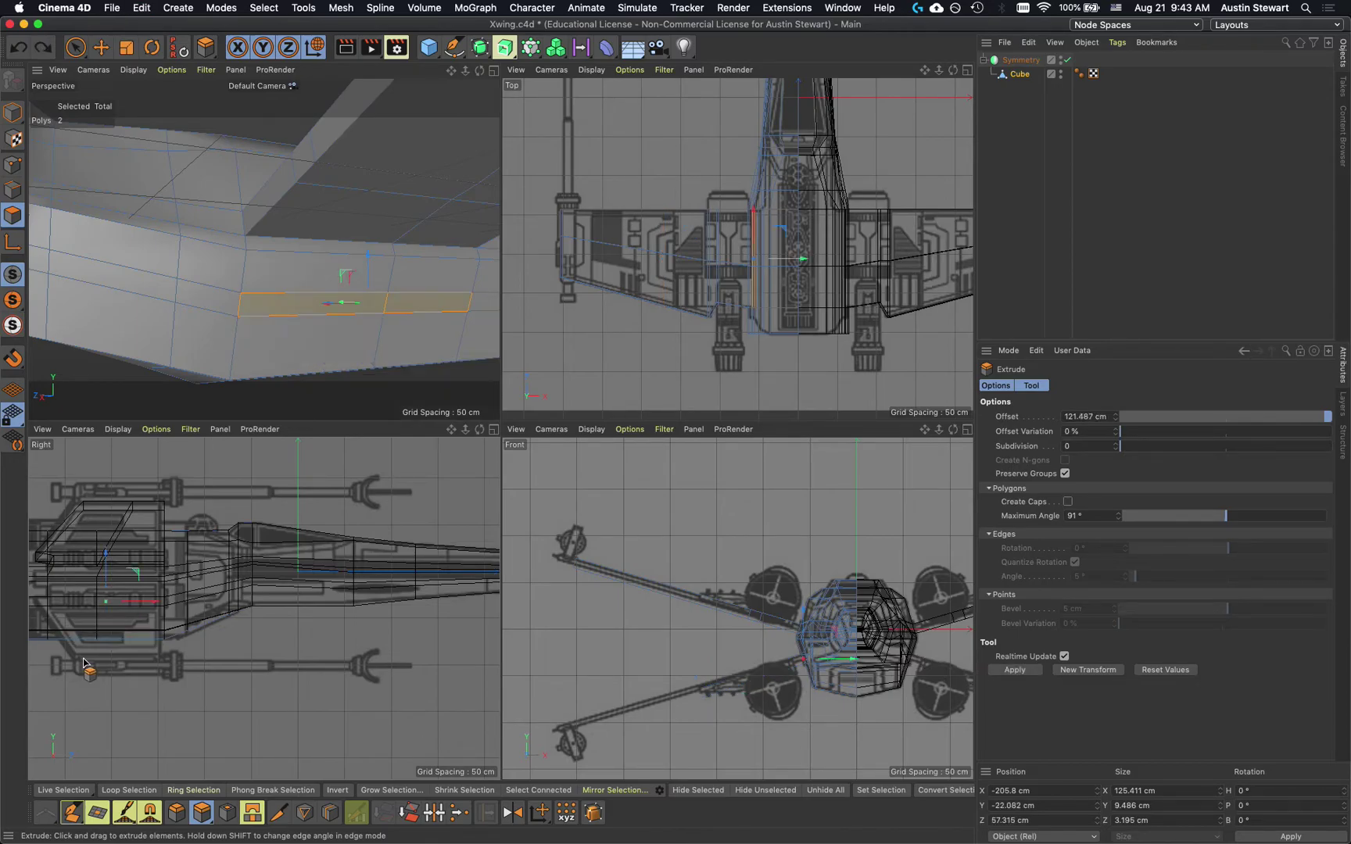
Try extruding the two selected side polygons with an exact offset of 240 cm, and undo it
{"action": "double_click", "coordinate": [1108, 418]}
{"action": "type", "text": "240"}
{"action": "left_click", "coordinate": [1012, 670]}
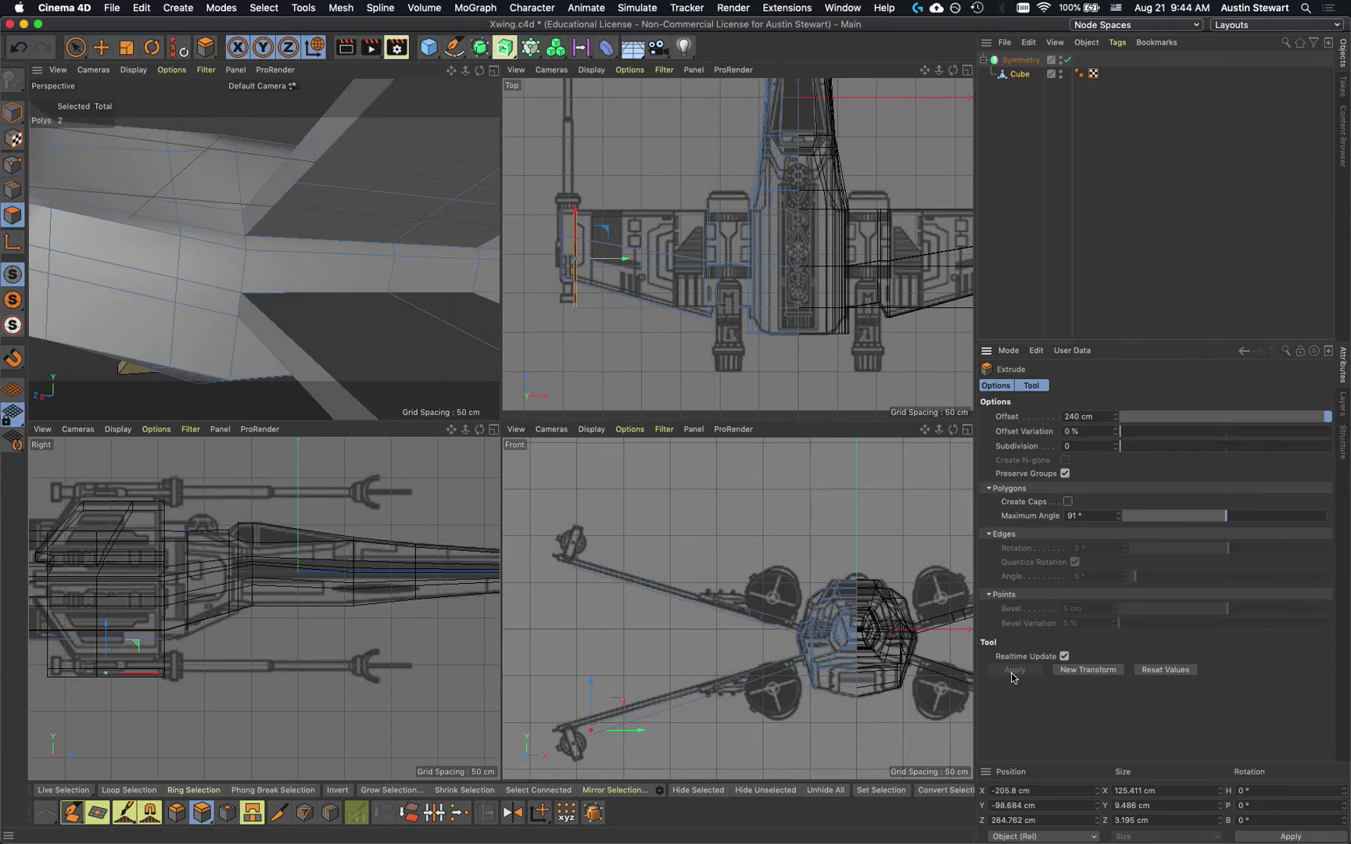
{"action": "key", "text": "super+z"}
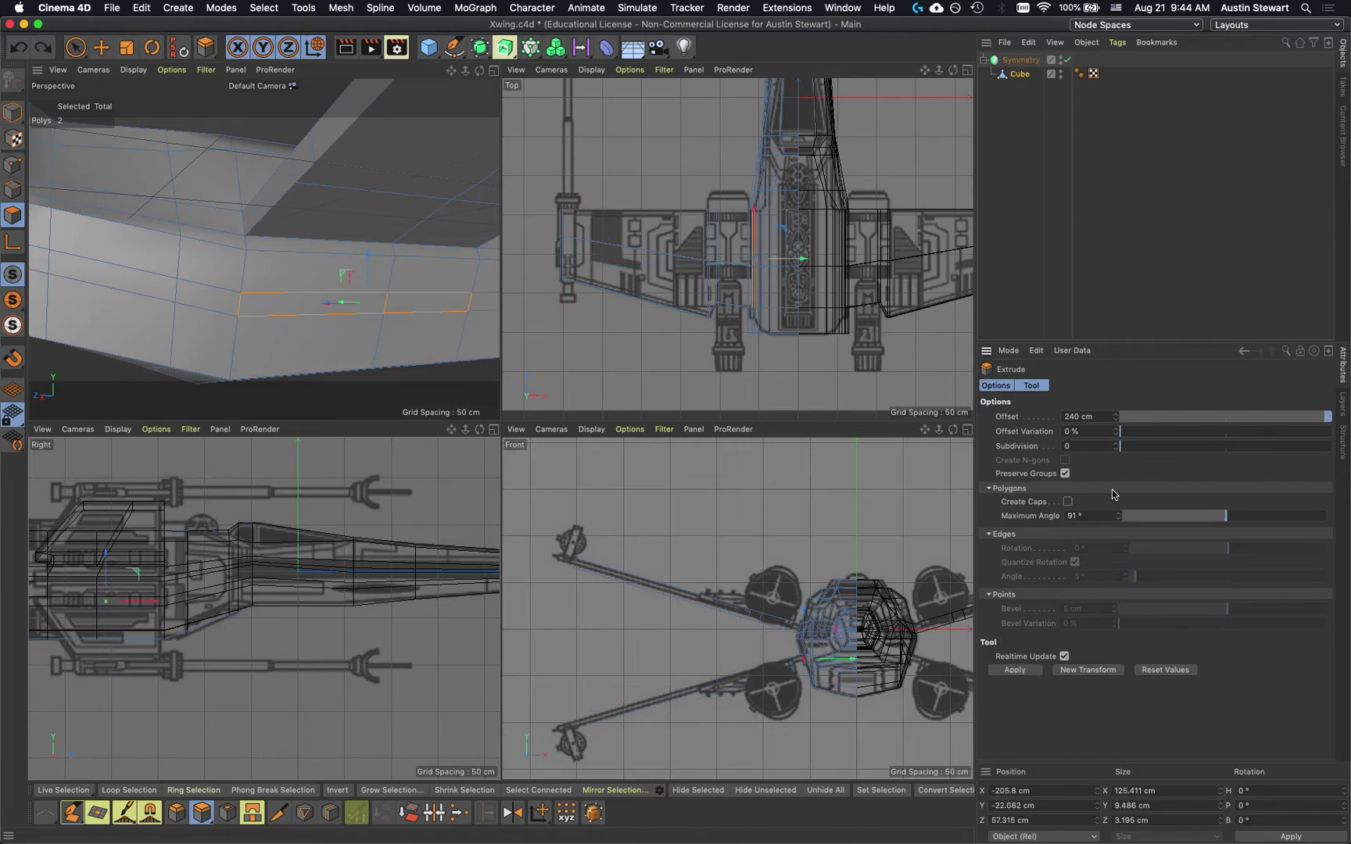
Extrude the two selected side polygons outward by 250 cm to form the lower wing
{"action": "left_click", "coordinate": [1083, 417]}
{"action": "type", "text": "2"}
{"action": "key", "text": "Return"}
{"action": "key", "text": "Return"}
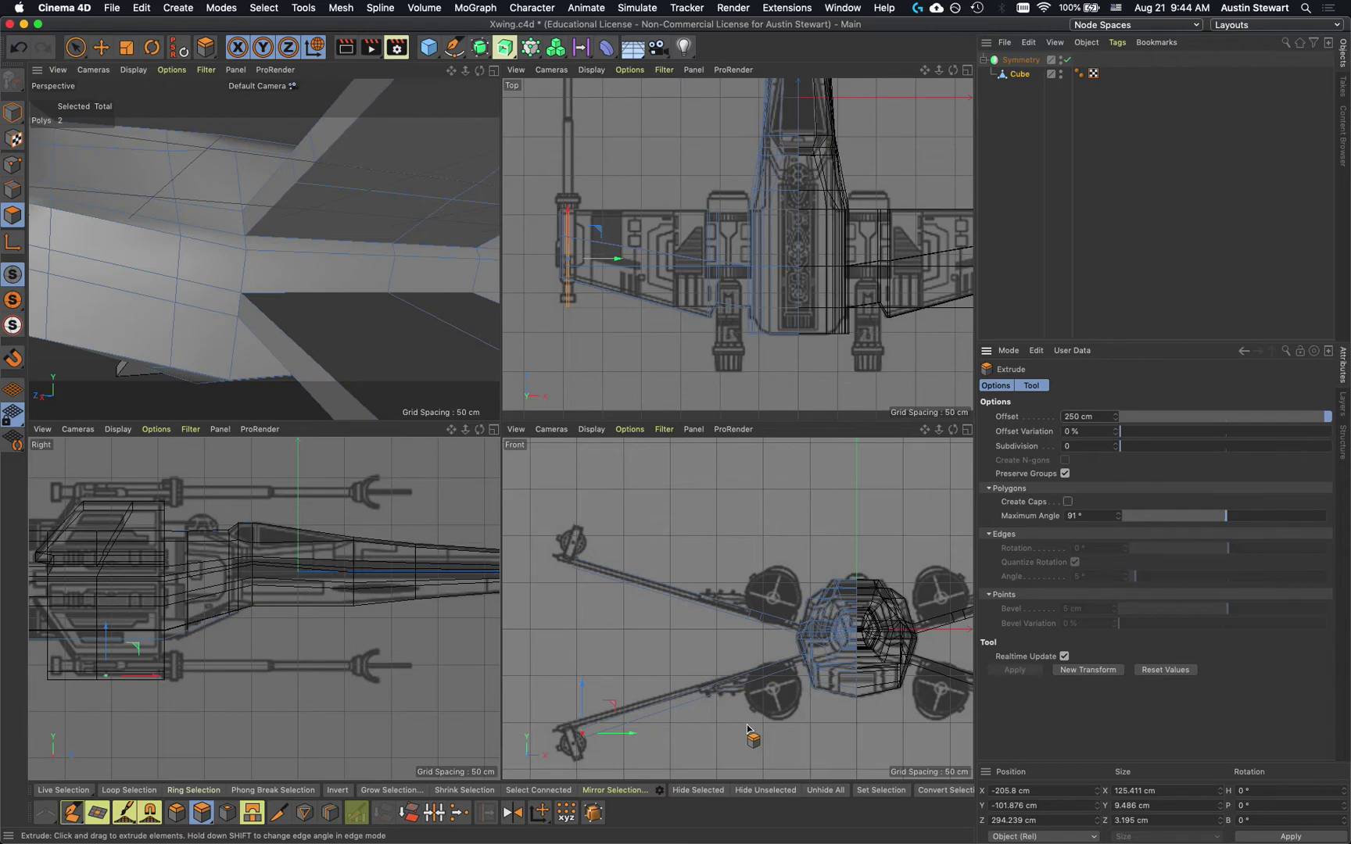
Switch the coordinate system and raise the lower wing-tip polygons to about Y -90.3 cm, following the Front view blueprint
{"action": "left_click", "coordinate": [315, 49]}
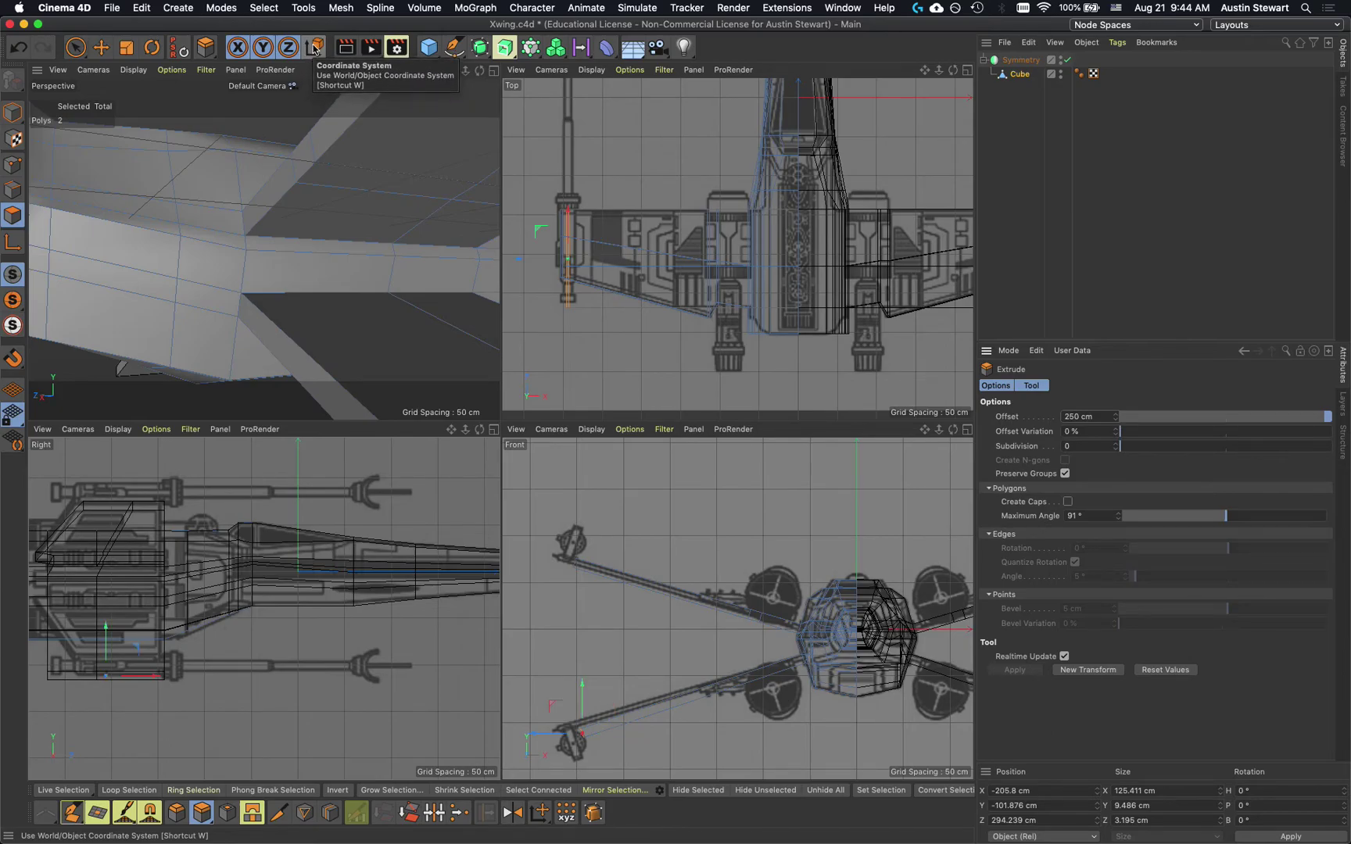
{"action": "left_click", "coordinate": [315, 50]}
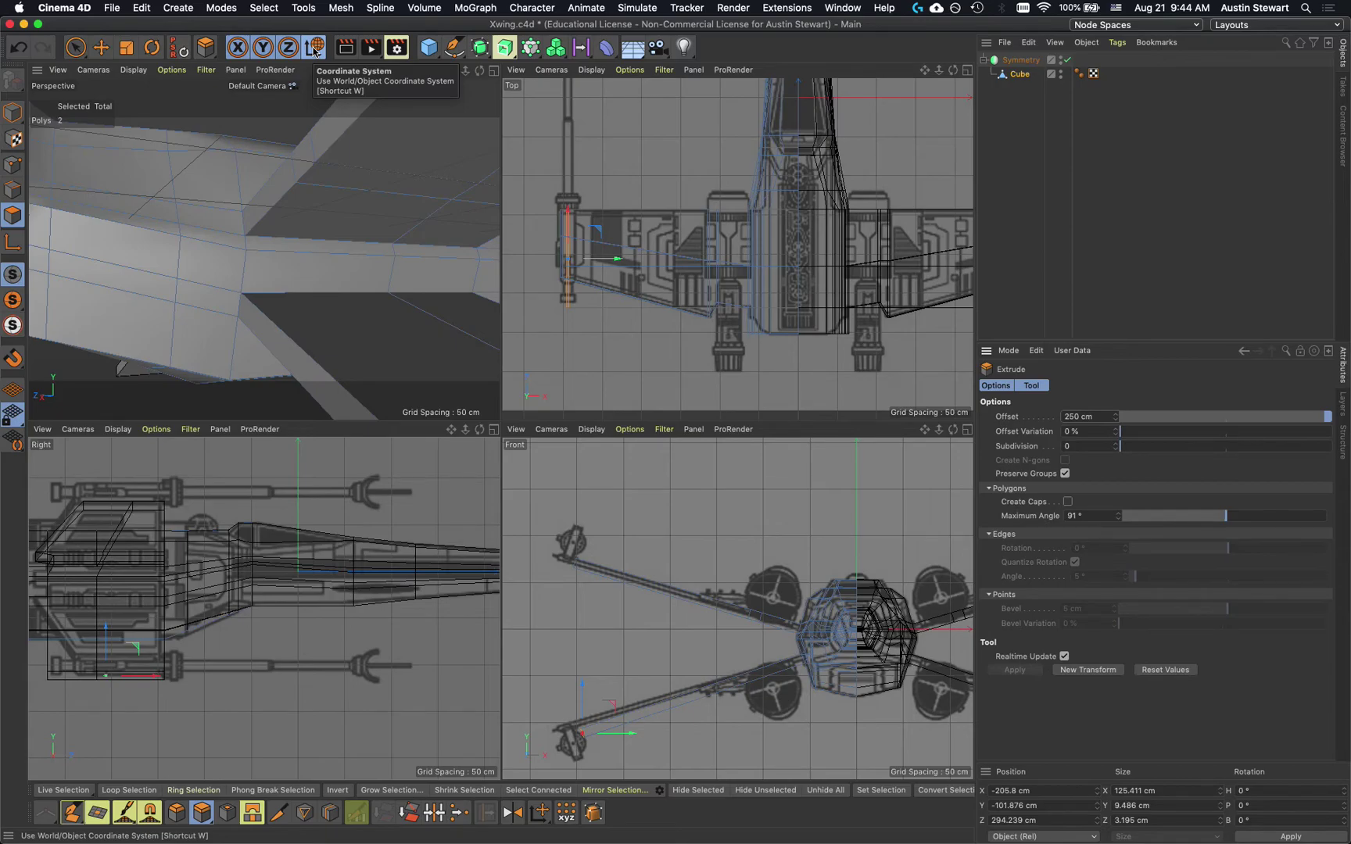
{"action": "left_click", "coordinate": [315, 50]}
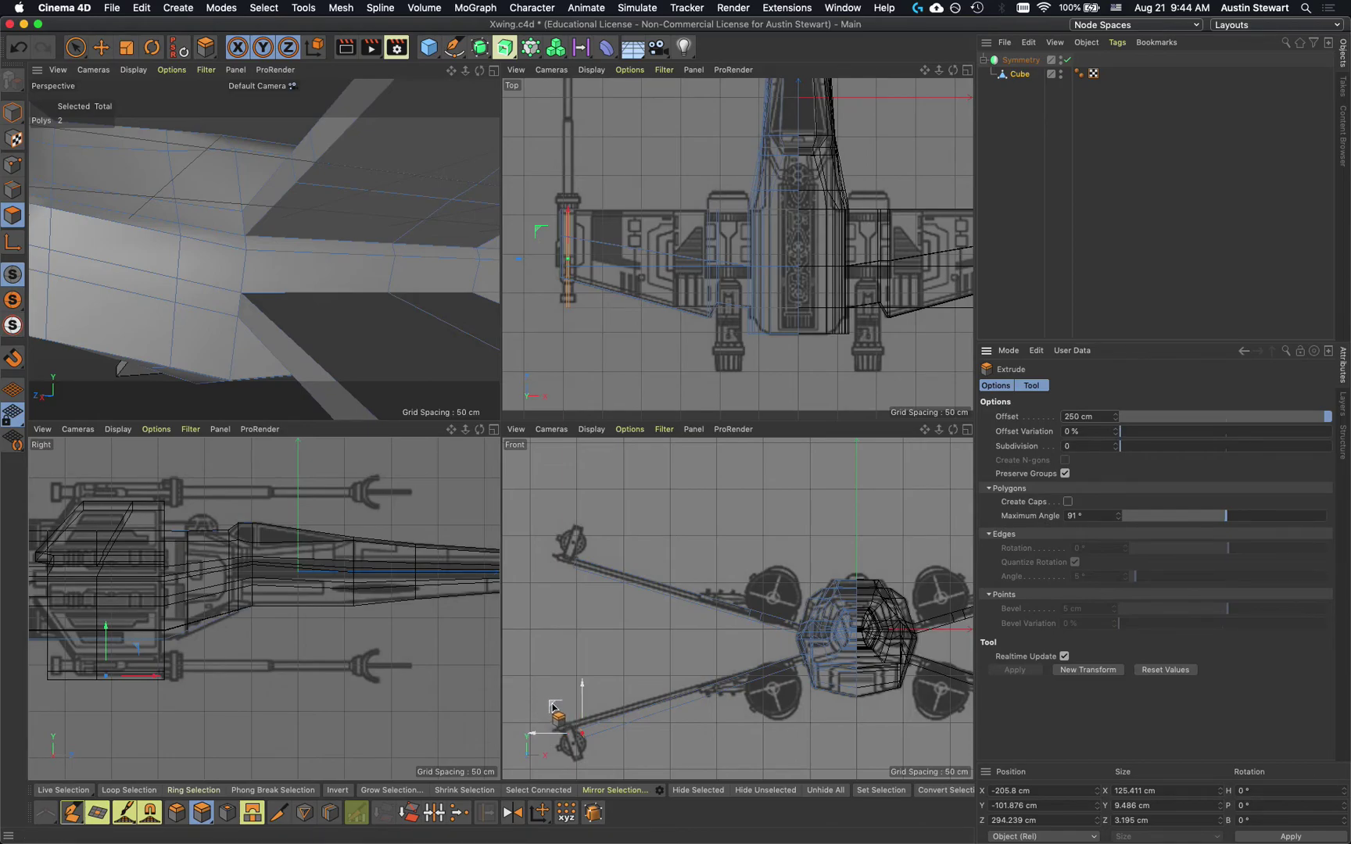
{"action": "left_click_drag", "start_coordinate": [584, 696], "coordinate": [578, 674]}
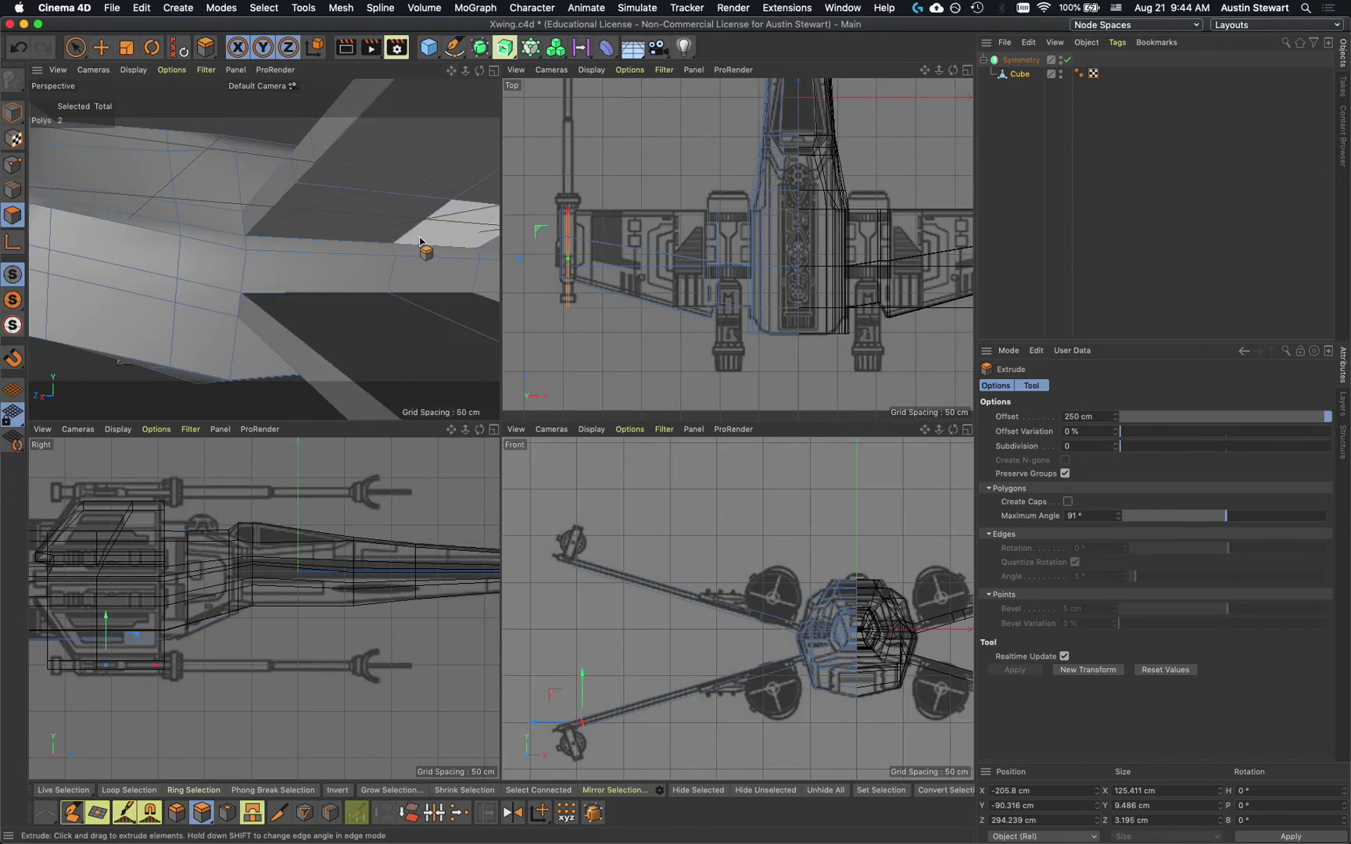
Add two loop cuts across the lower wing near the engine, at offsets of about 81.2% and 7.1%
{"action": "scroll", "coordinate": [420, 238], "scroll_direction": "down", "scroll_amount": 8}
{"action": "left_click_drag", "start_coordinate": [420, 239], "coordinate": [130, 310]}
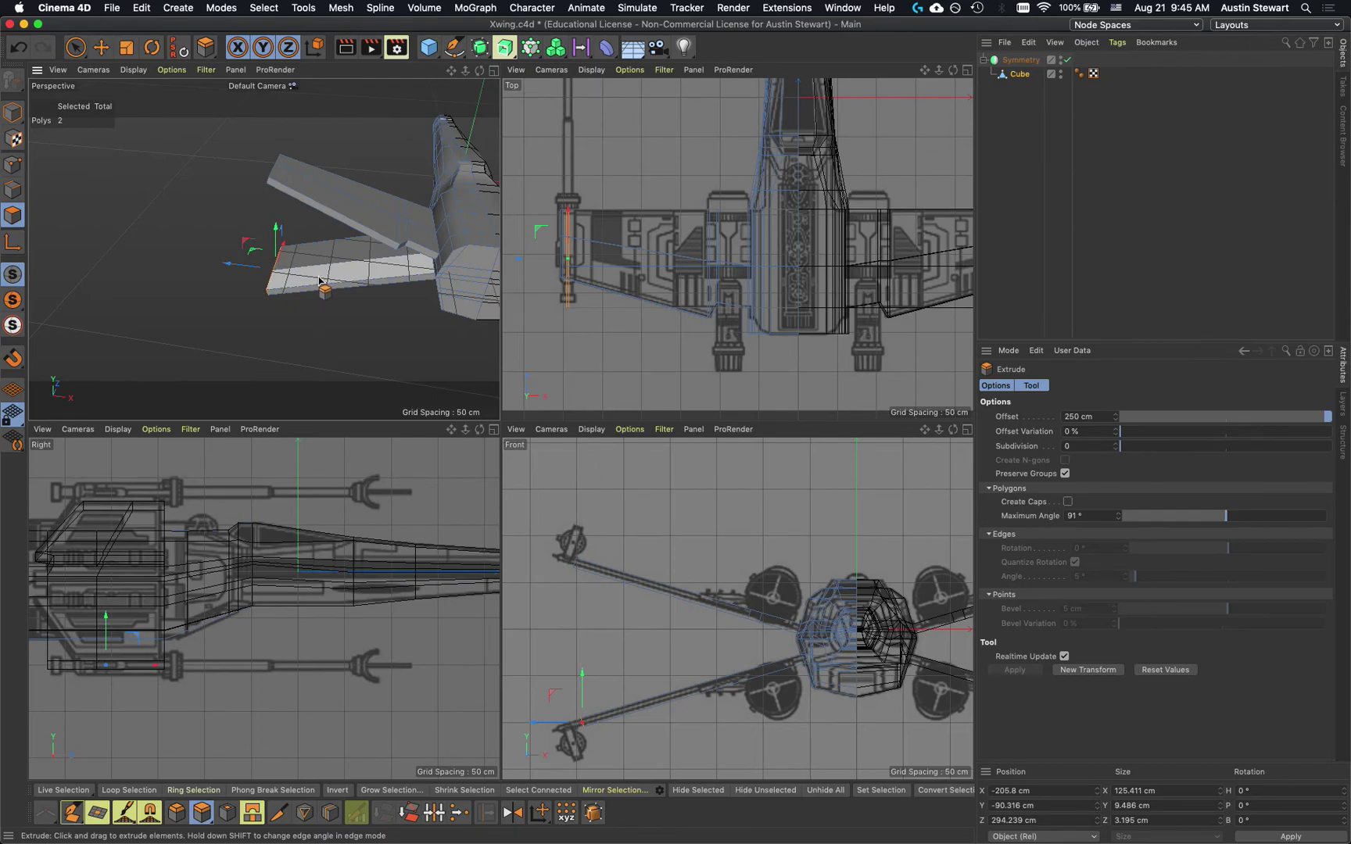
{"action": "key", "text": "k"}
{"action": "key", "text": "l"}
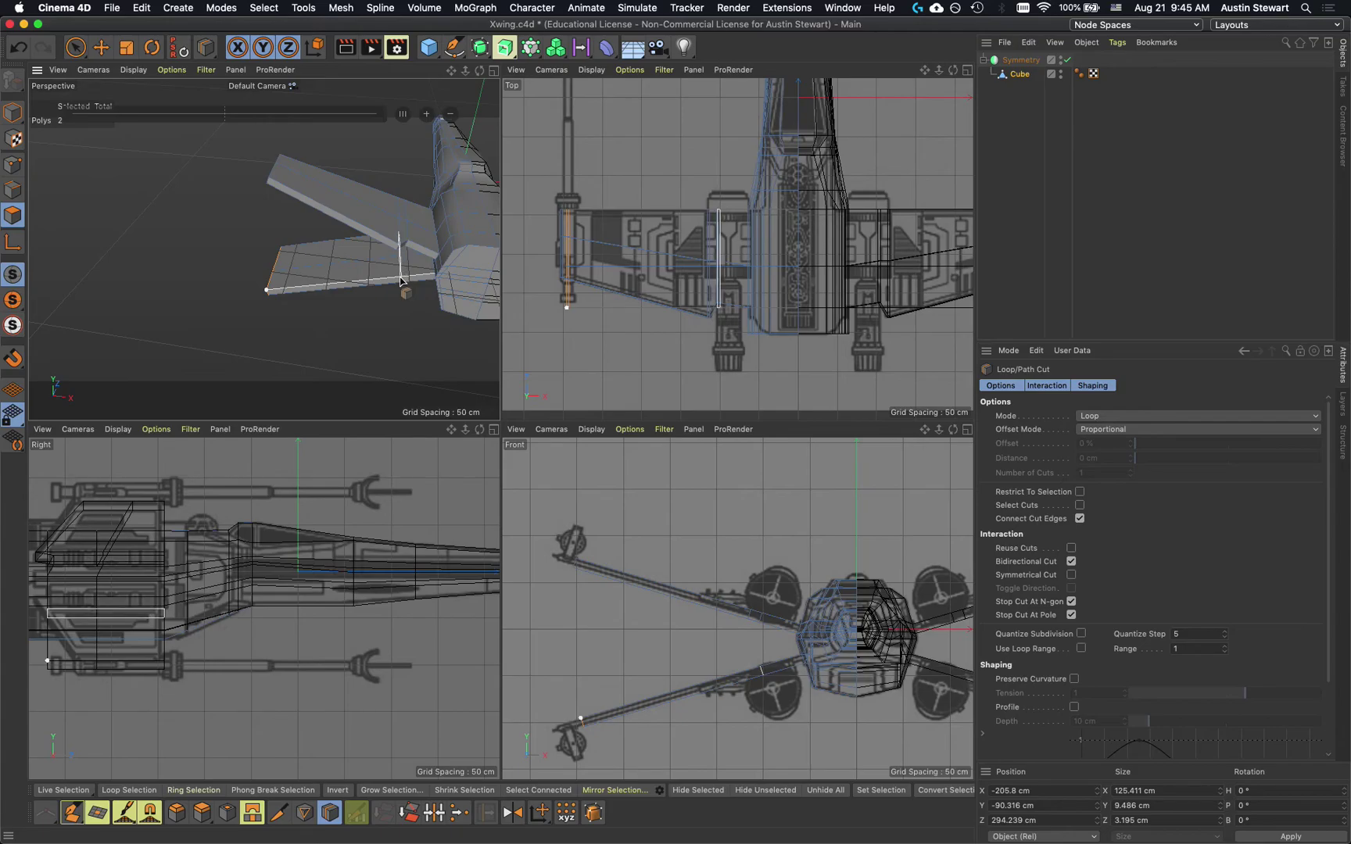
{"action": "left_click", "coordinate": [400, 280]}
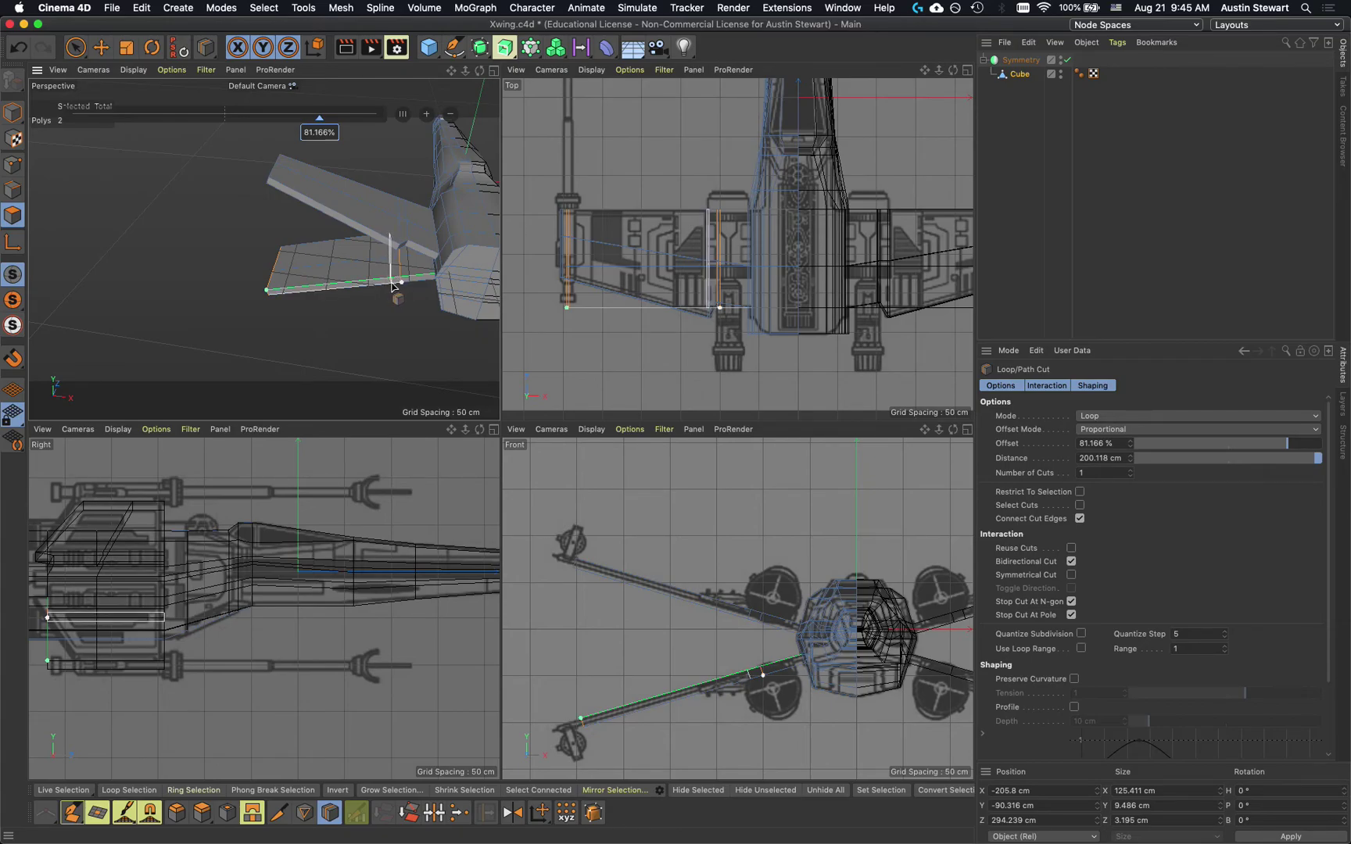
{"action": "left_click", "coordinate": [394, 286]}
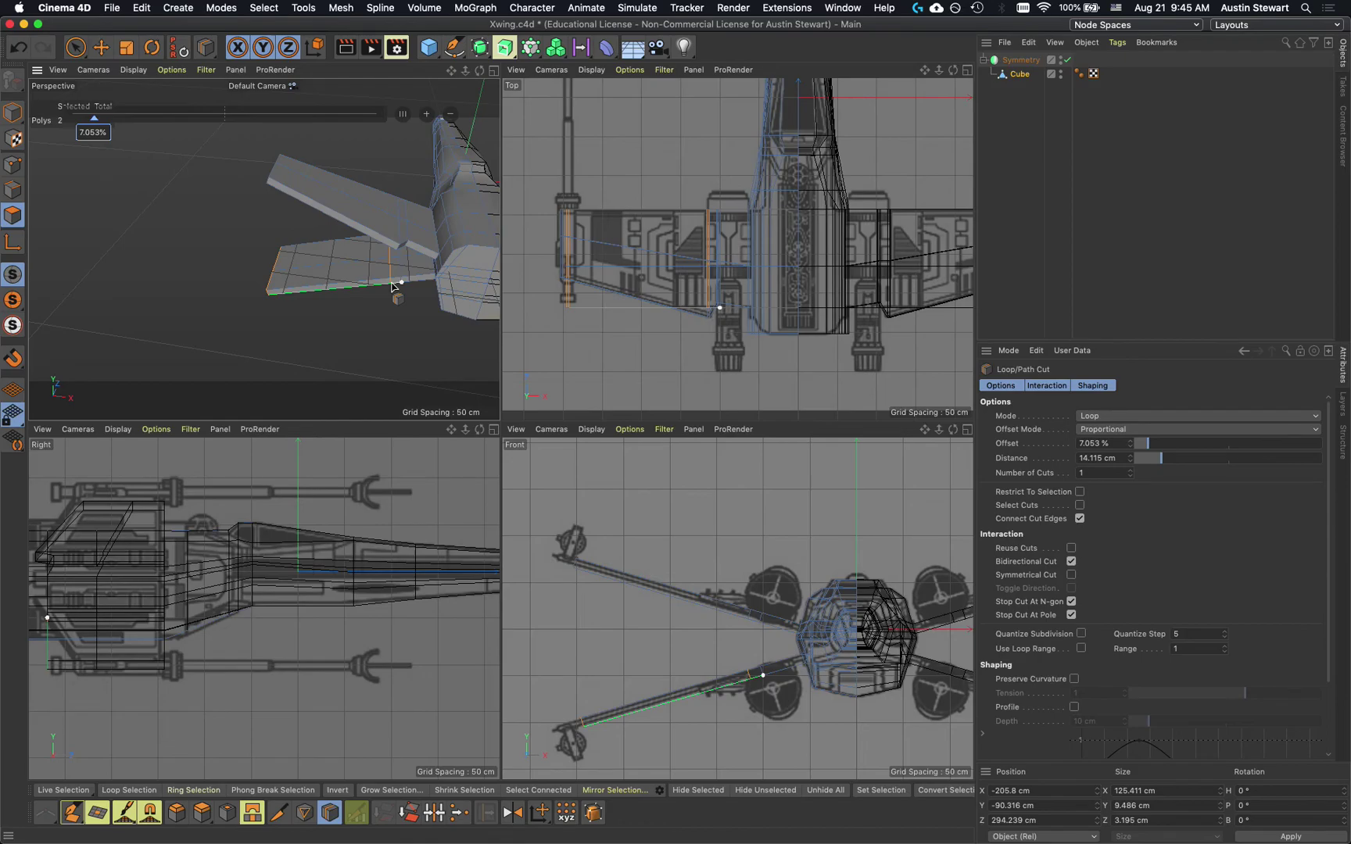
{"action": "key", "text": "super+z"}
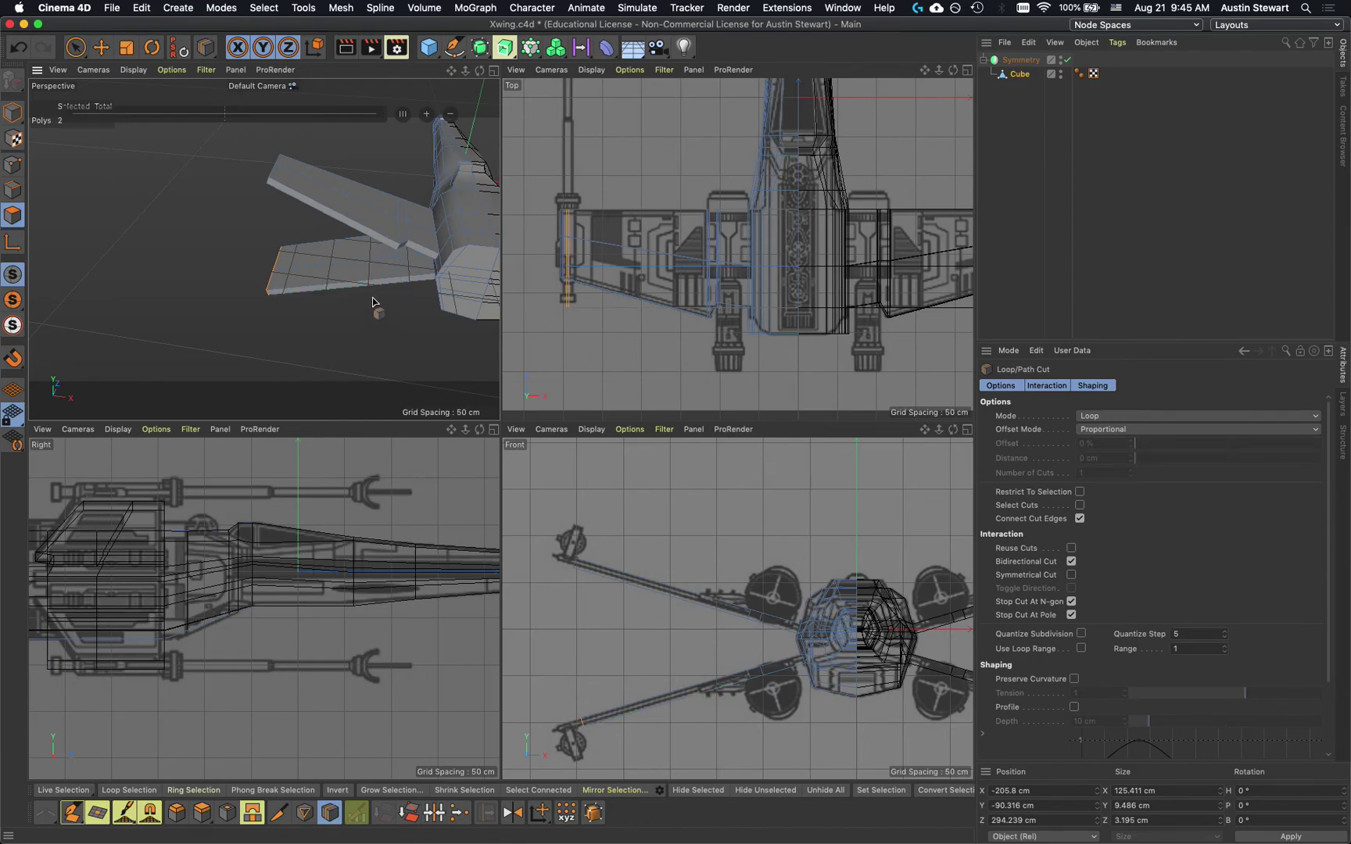
Move the two rear points of the lower wing's outer loop cut slightly backward to match the Top view blueprint
{"action": "key", "text": "space"}
{"action": "left_click", "coordinate": [10, 165]}
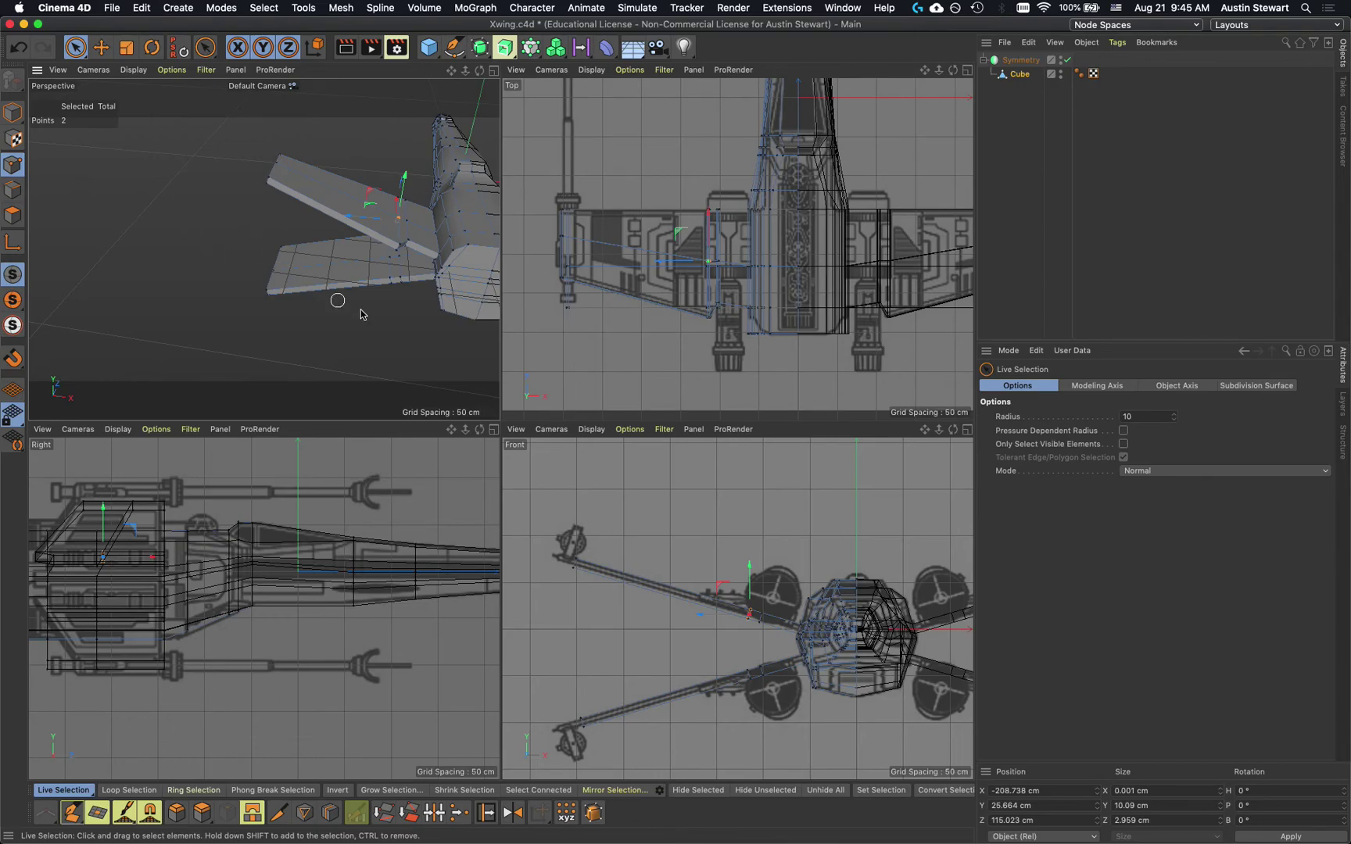
{"action": "left_click", "coordinate": [406, 296]}
{"action": "left_click", "coordinate": [400, 279]}
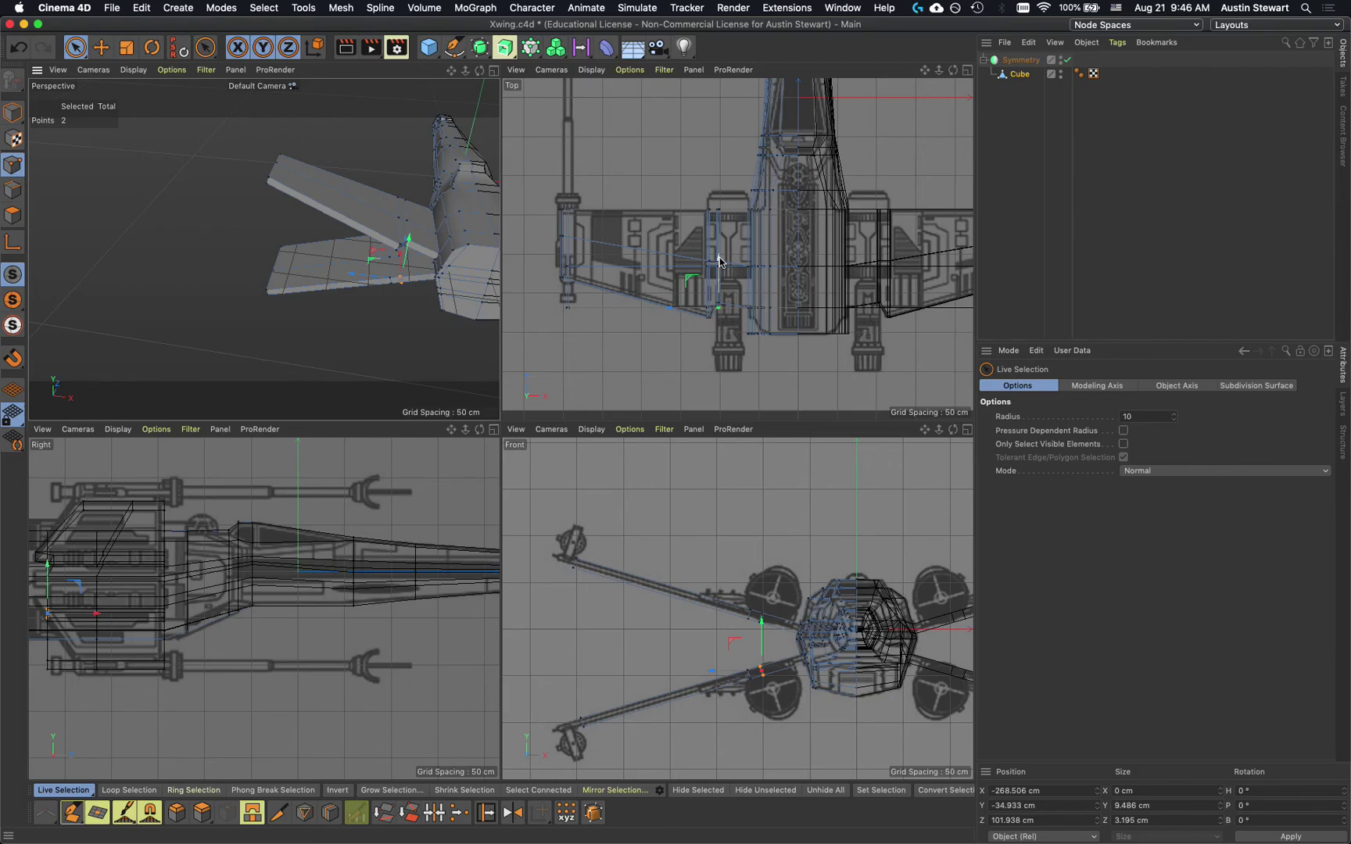
{"action": "left_click", "coordinate": [387, 301]}
{"action": "left_click", "coordinate": [387, 285]}
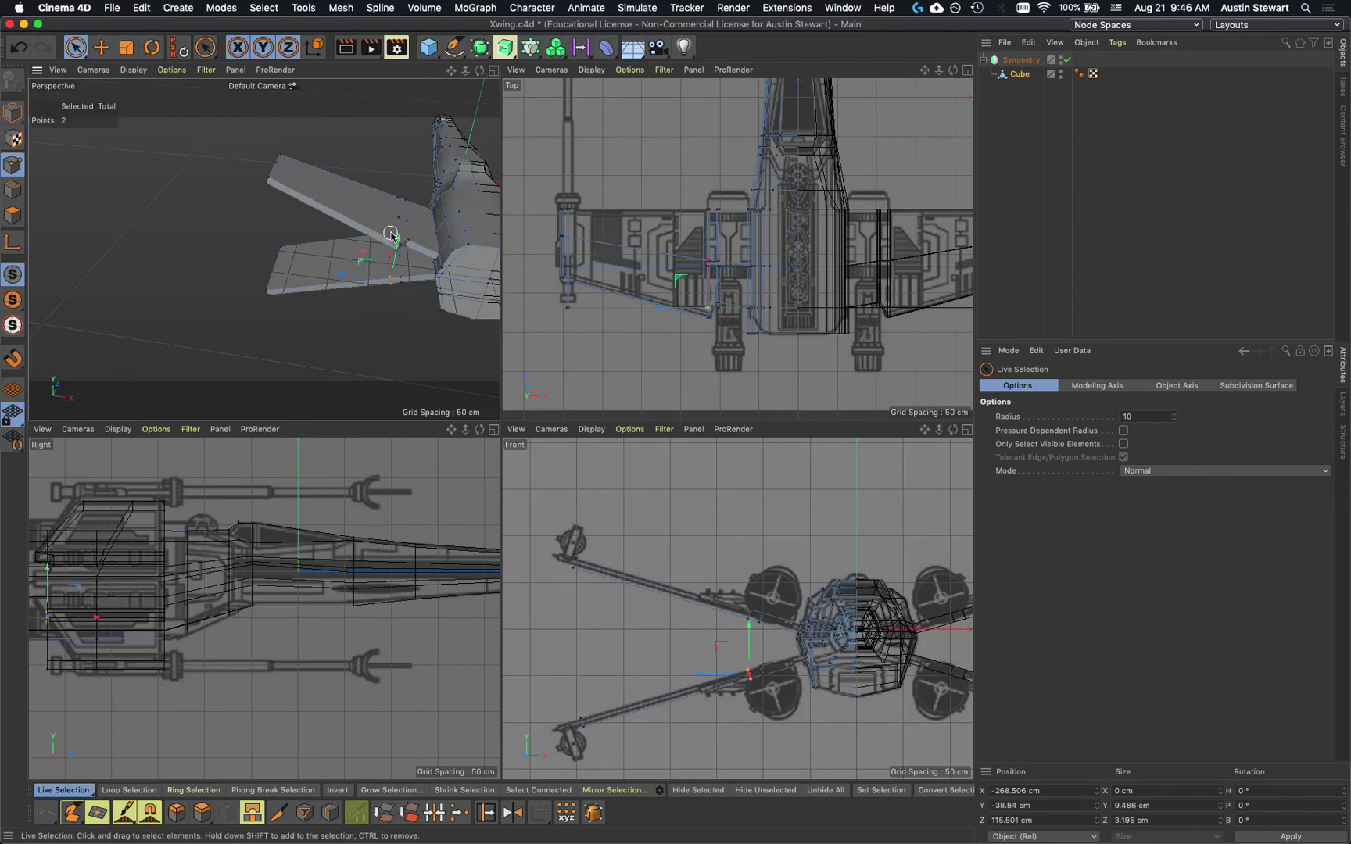
{"action": "left_click_drag", "start_coordinate": [710, 266], "coordinate": [707, 271]}
Move the four rear points of the lower wing tip forward to about X -206.5 cm, following the Top view blueprint, and save the file
{"action": "left_click", "coordinate": [270, 297], "text": "shift"}
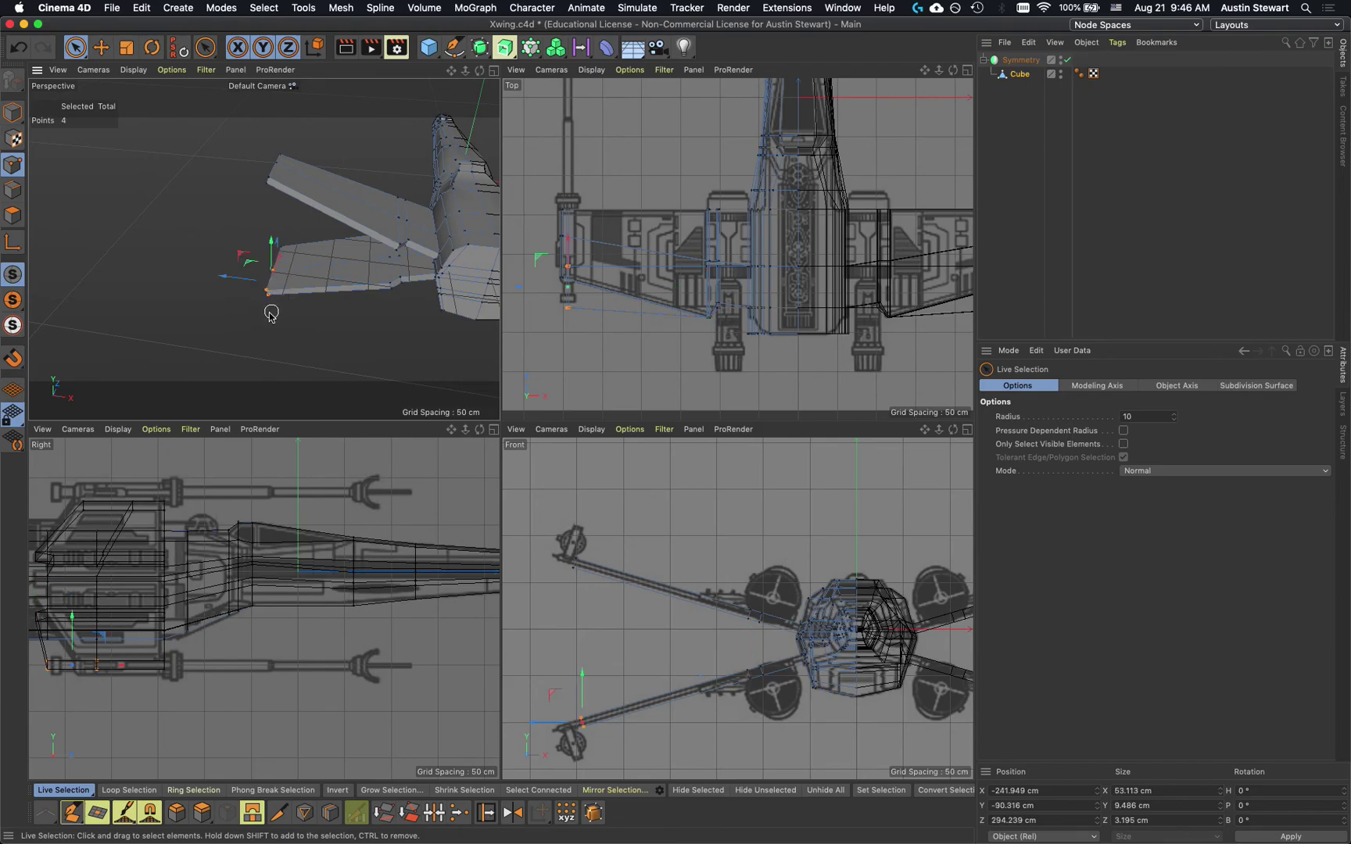
{"action": "left_click_drag", "start_coordinate": [268, 314], "coordinate": [308, 329], "text": "alt"}
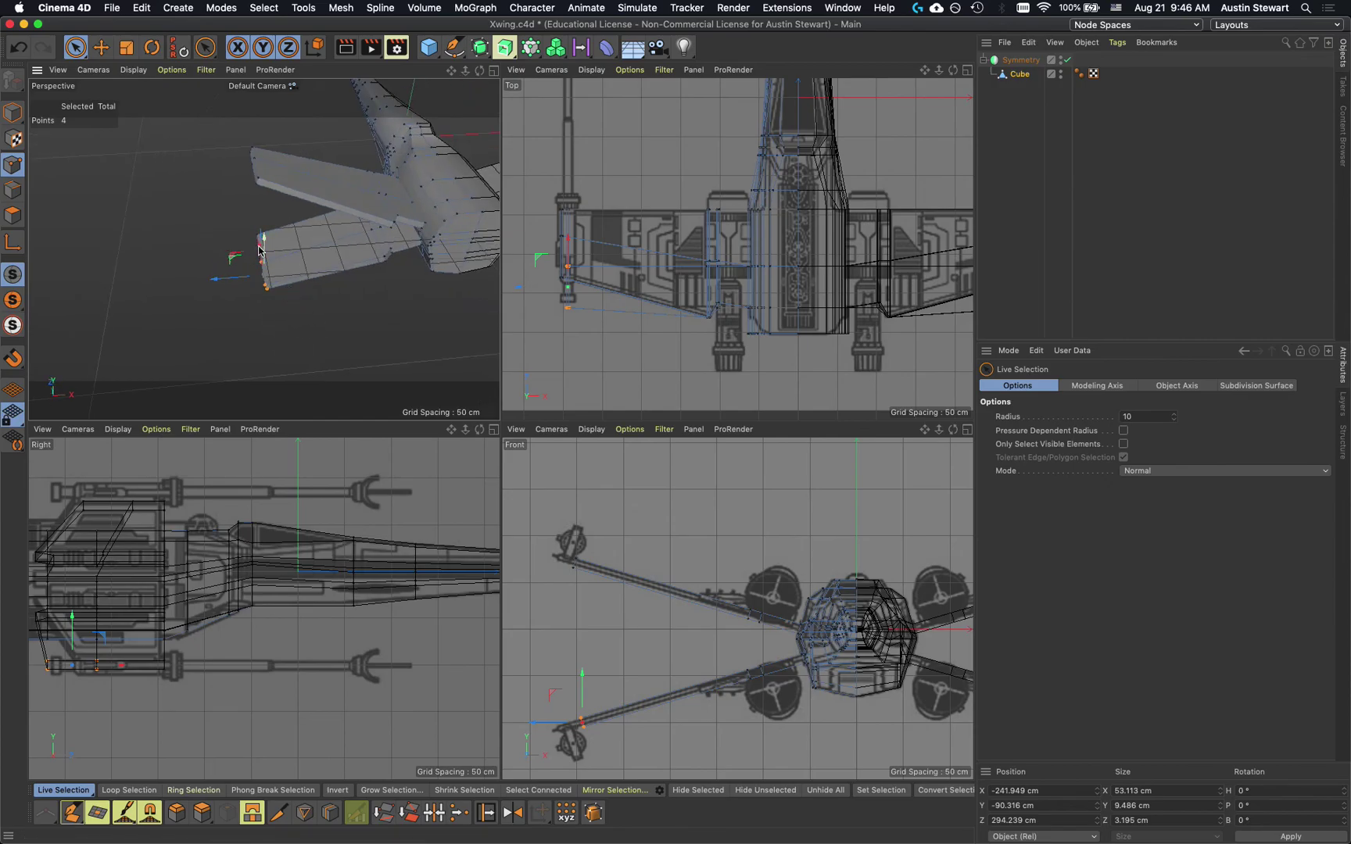
{"action": "left_click_drag", "start_coordinate": [259, 249], "coordinate": [263, 227]}
{"action": "key", "text": "super+z"}
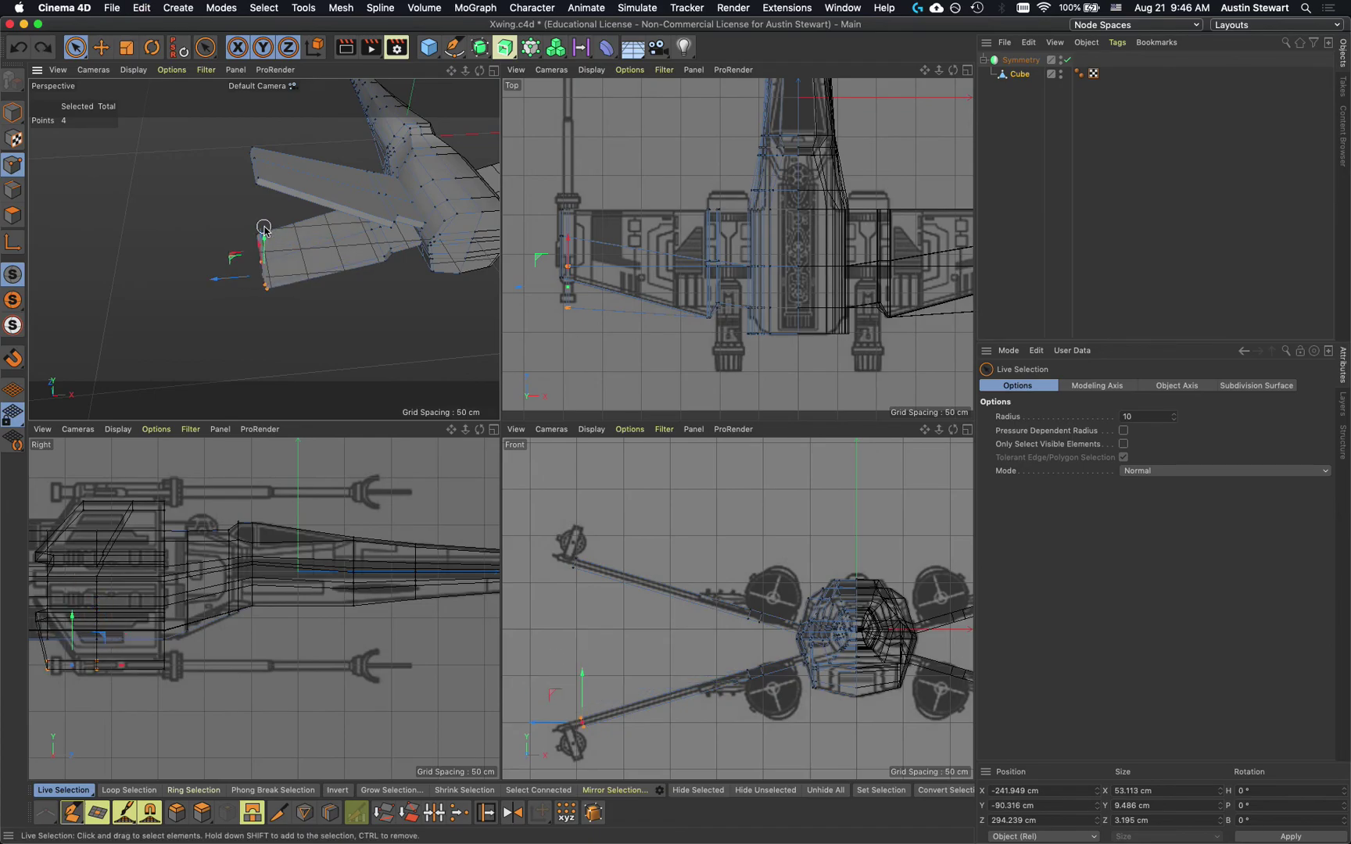
{"action": "left_click_drag", "start_coordinate": [570, 244], "coordinate": [574, 215]}
{"action": "mouse_move", "coordinate": [303, 294]}
{"action": "left_mouse_down", "text": "alt"}
{"action": "mouse_move", "coordinate": [426, 295]}
{"action": "mouse_move", "coordinate": [586, 238]}
{"action": "mouse_move", "coordinate": [371, 265]}
{"action": "mouse_move", "coordinate": [326, 236]}
{"action": "mouse_move", "coordinate": [331, 307]}
{"action": "mouse_move", "coordinate": [383, 301]}
{"action": "mouse_move", "coordinate": [280, 267]}
{"action": "mouse_move", "coordinate": [365, 292]}
{"action": "mouse_move", "coordinate": [407, 247]}
{"action": "mouse_move", "coordinate": [220, 262]}
{"action": "mouse_move", "coordinate": [307, 304]}
{"action": "left_mouse_up", "text": "alt"}
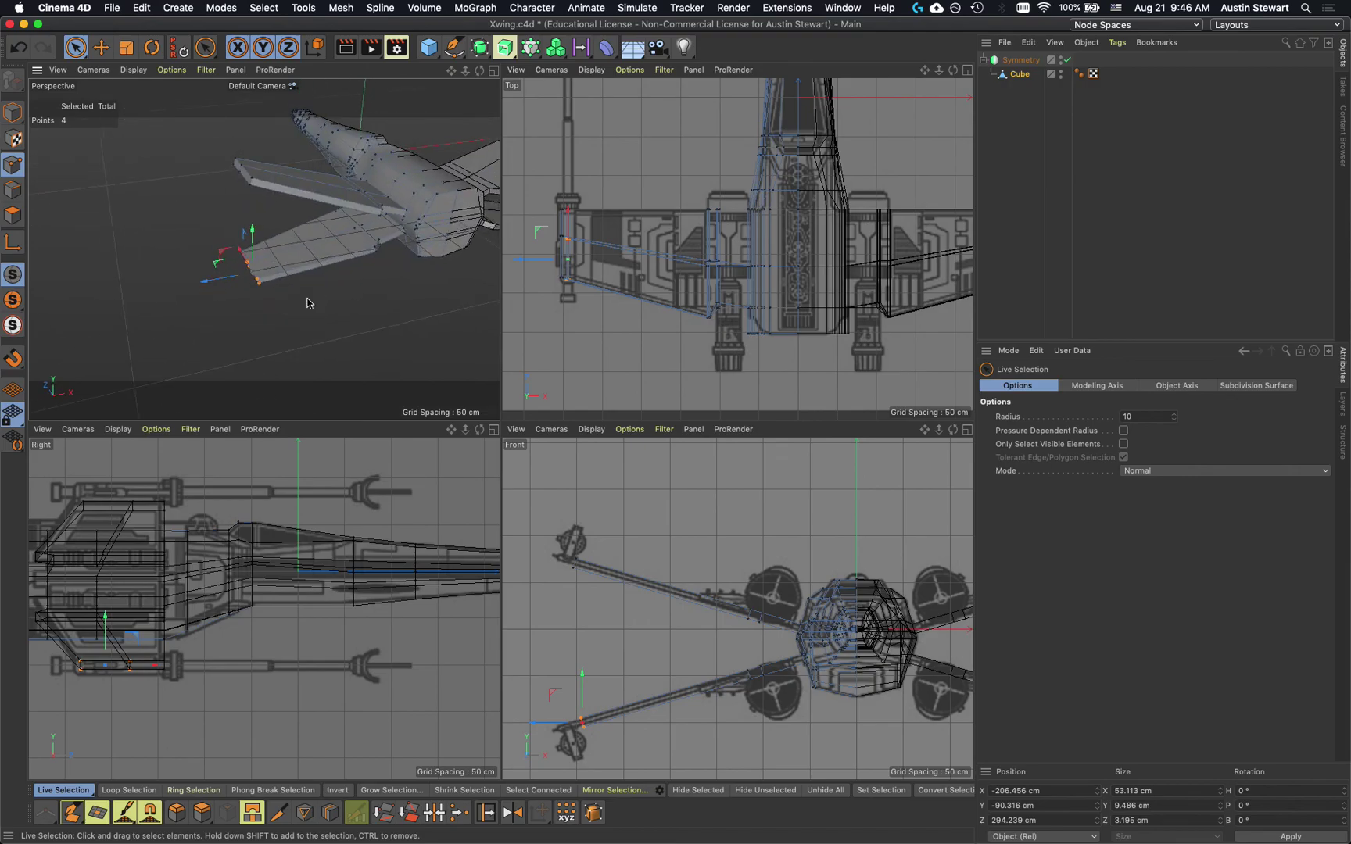
{"action": "key", "text": "super+s"}
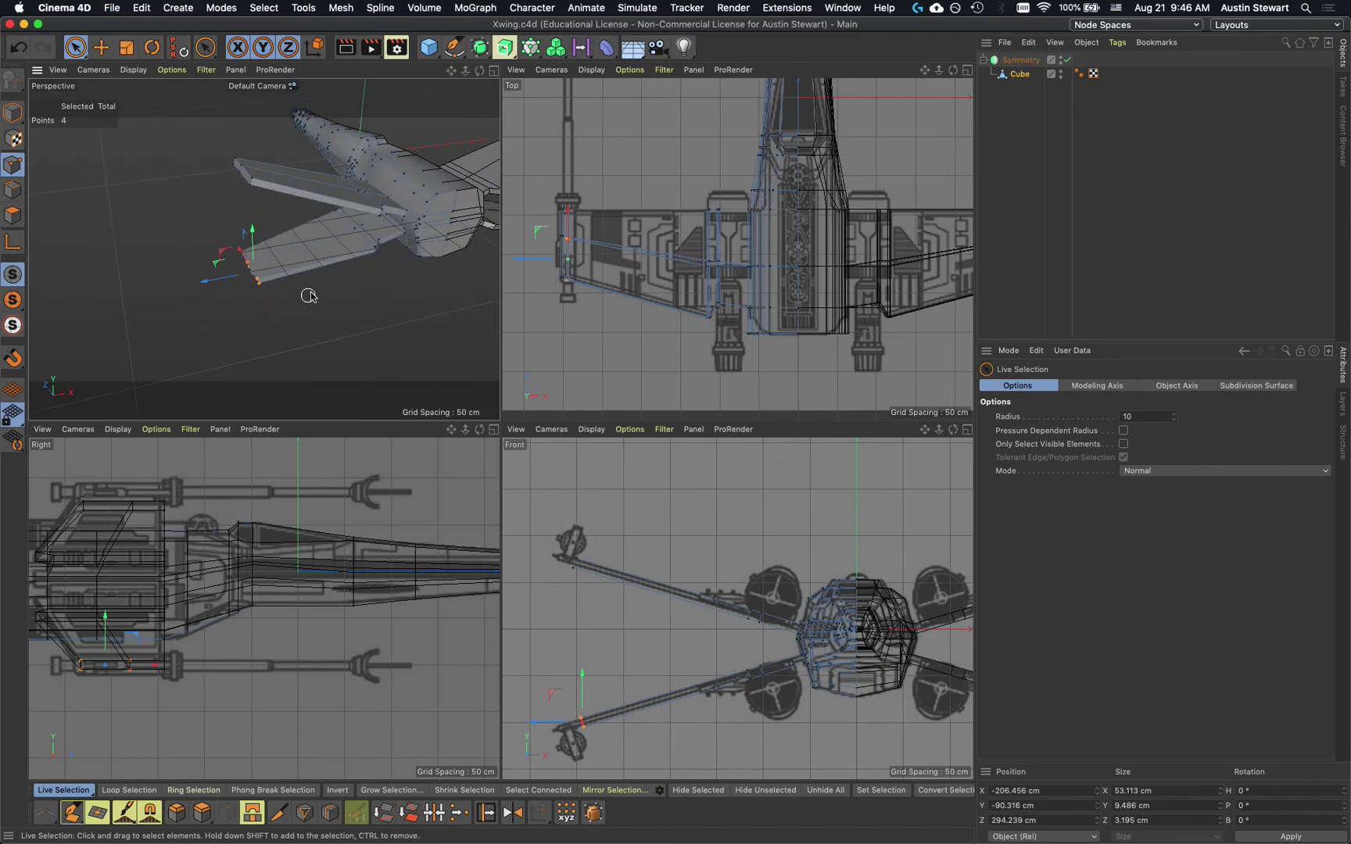
{"action": "left_click_drag", "start_coordinate": [313, 283], "coordinate": [332, 262], "text": "alt"}
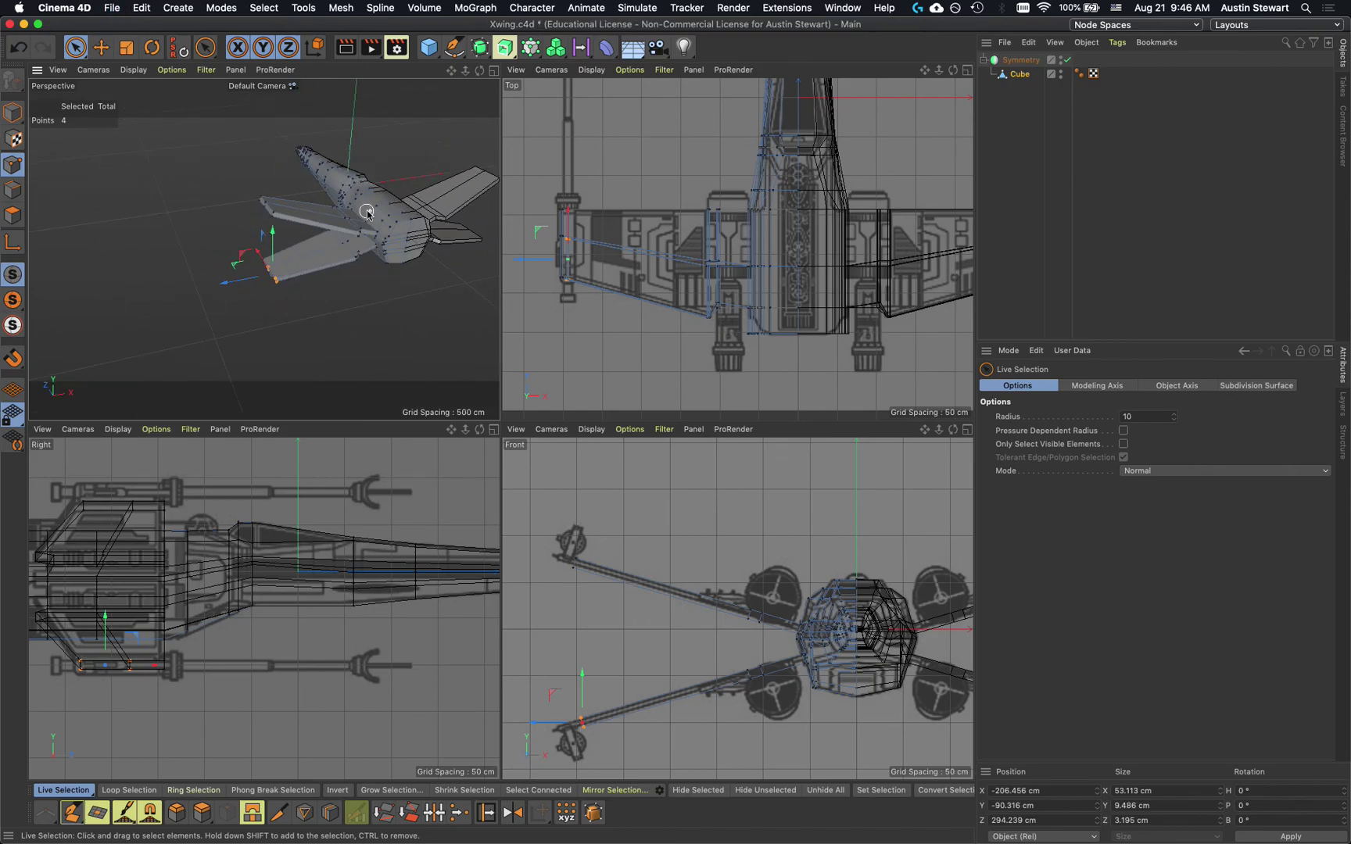
{"action": "left_click_drag", "start_coordinate": [368, 215], "coordinate": [396, 214], "text": "alt"}
{"action": "left_click_drag", "start_coordinate": [420, 273], "coordinate": [653, 285], "text": "alt"}
{"action": "mouse_move", "coordinate": [366, 210]}
{"action": "left_mouse_down", "text": "alt"}
{"action": "mouse_move", "coordinate": [598, 234]}
{"action": "mouse_move", "coordinate": [367, 211]}
{"action": "mouse_move", "coordinate": [479, 190]}
{"action": "mouse_move", "coordinate": [489, 221]}
{"action": "mouse_move", "coordinate": [391, 246]}
{"action": "mouse_move", "coordinate": [274, 250]}
{"action": "mouse_move", "coordinate": [367, 212]}
{"action": "left_mouse_up", "text": "alt"}
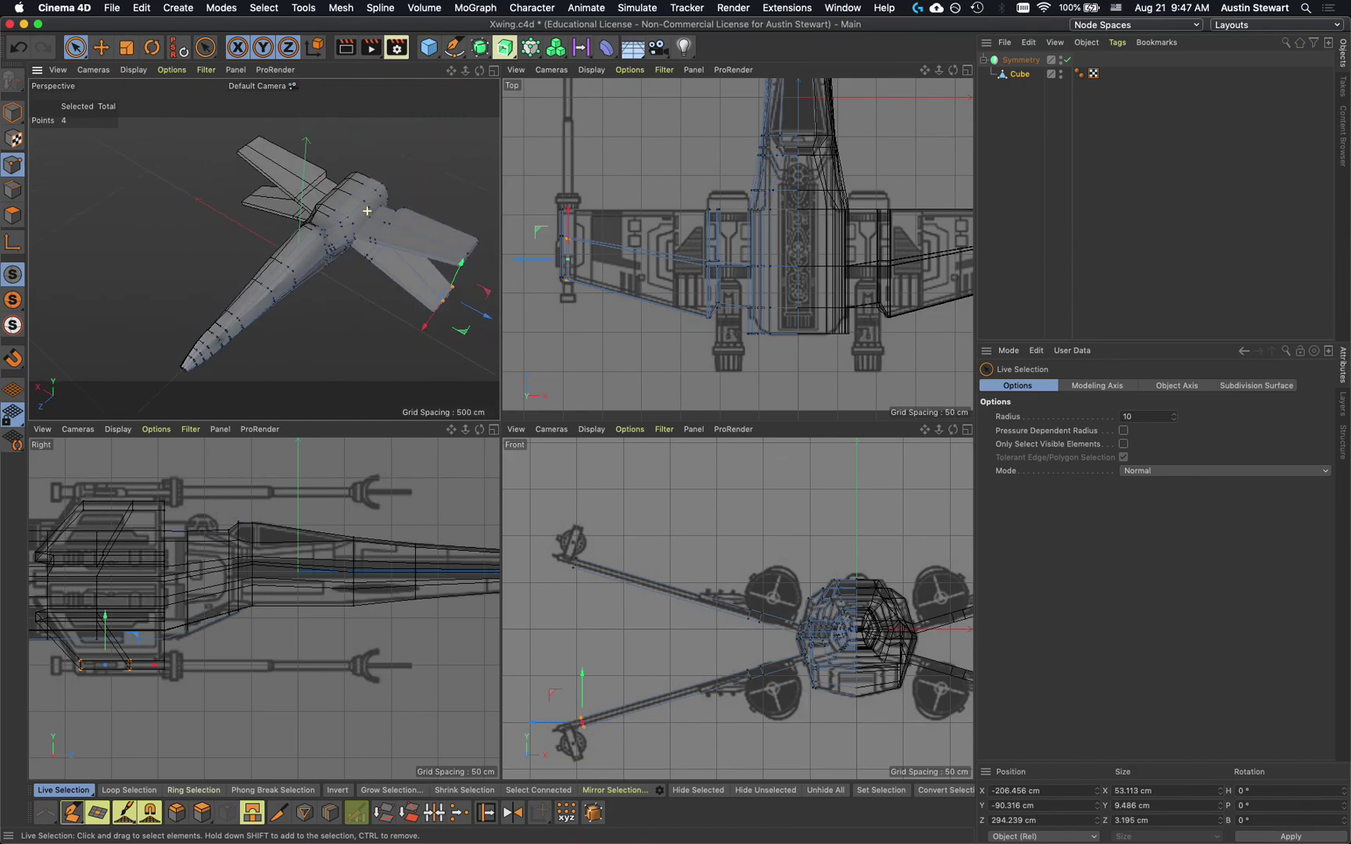